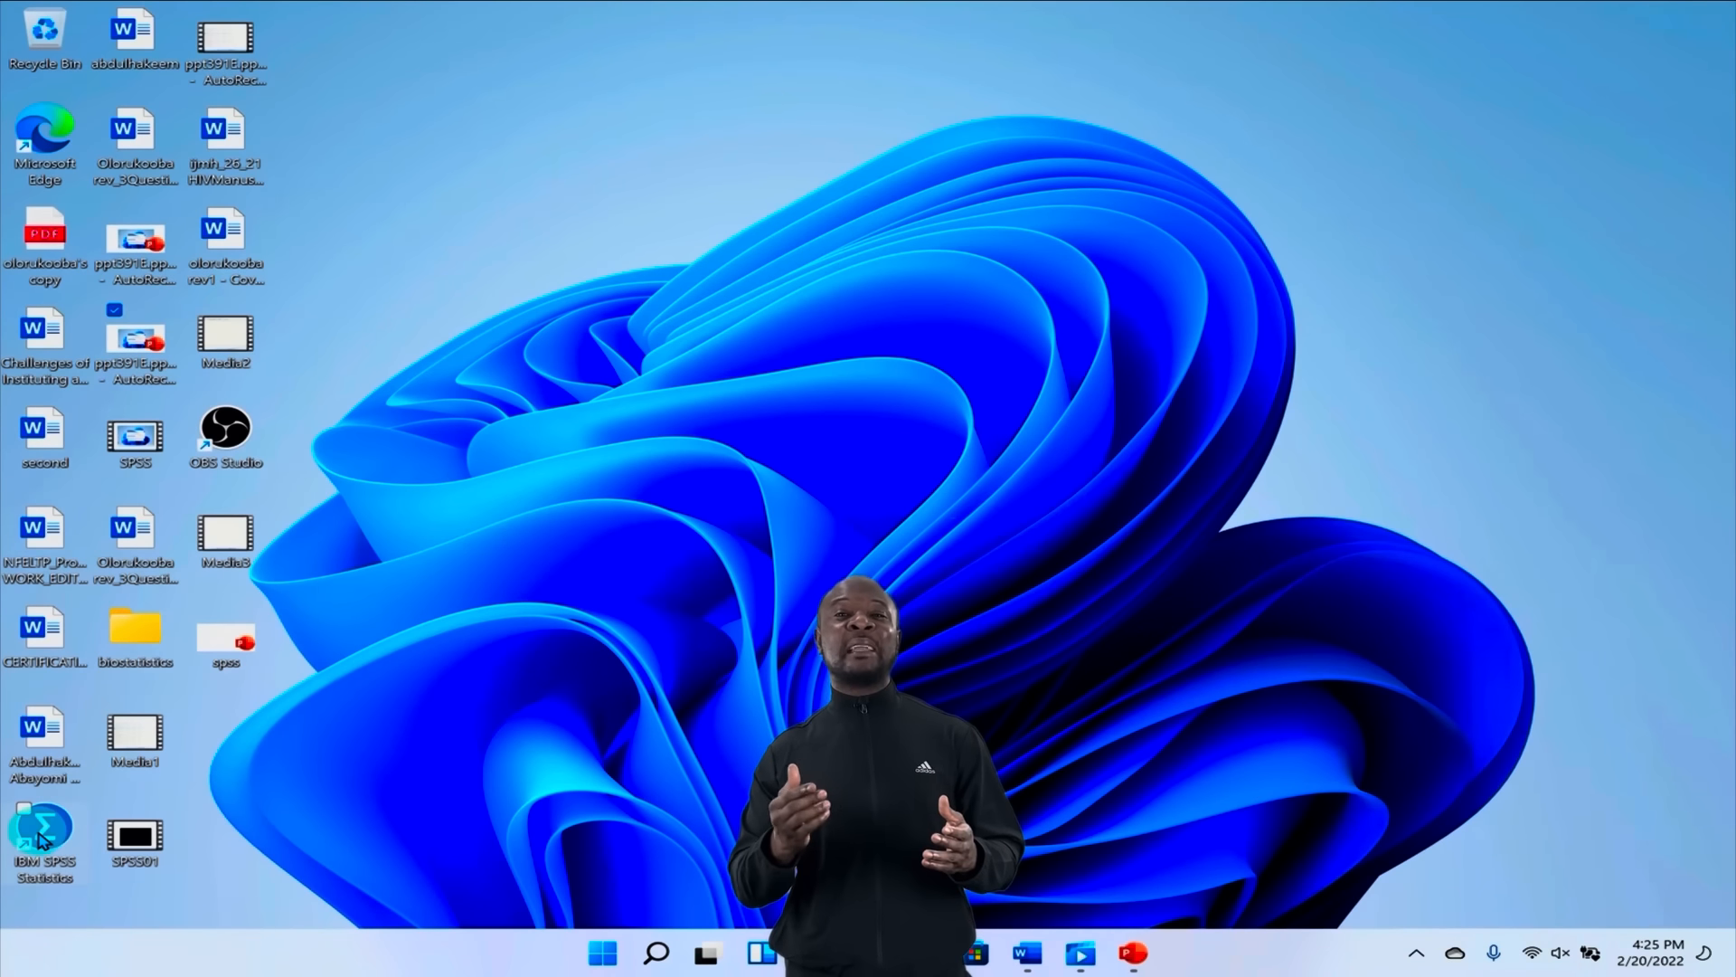
Step: Launch IBM SPSS Statistics, dismiss the welcome window, and decline the software update for now
double_click(41, 837)
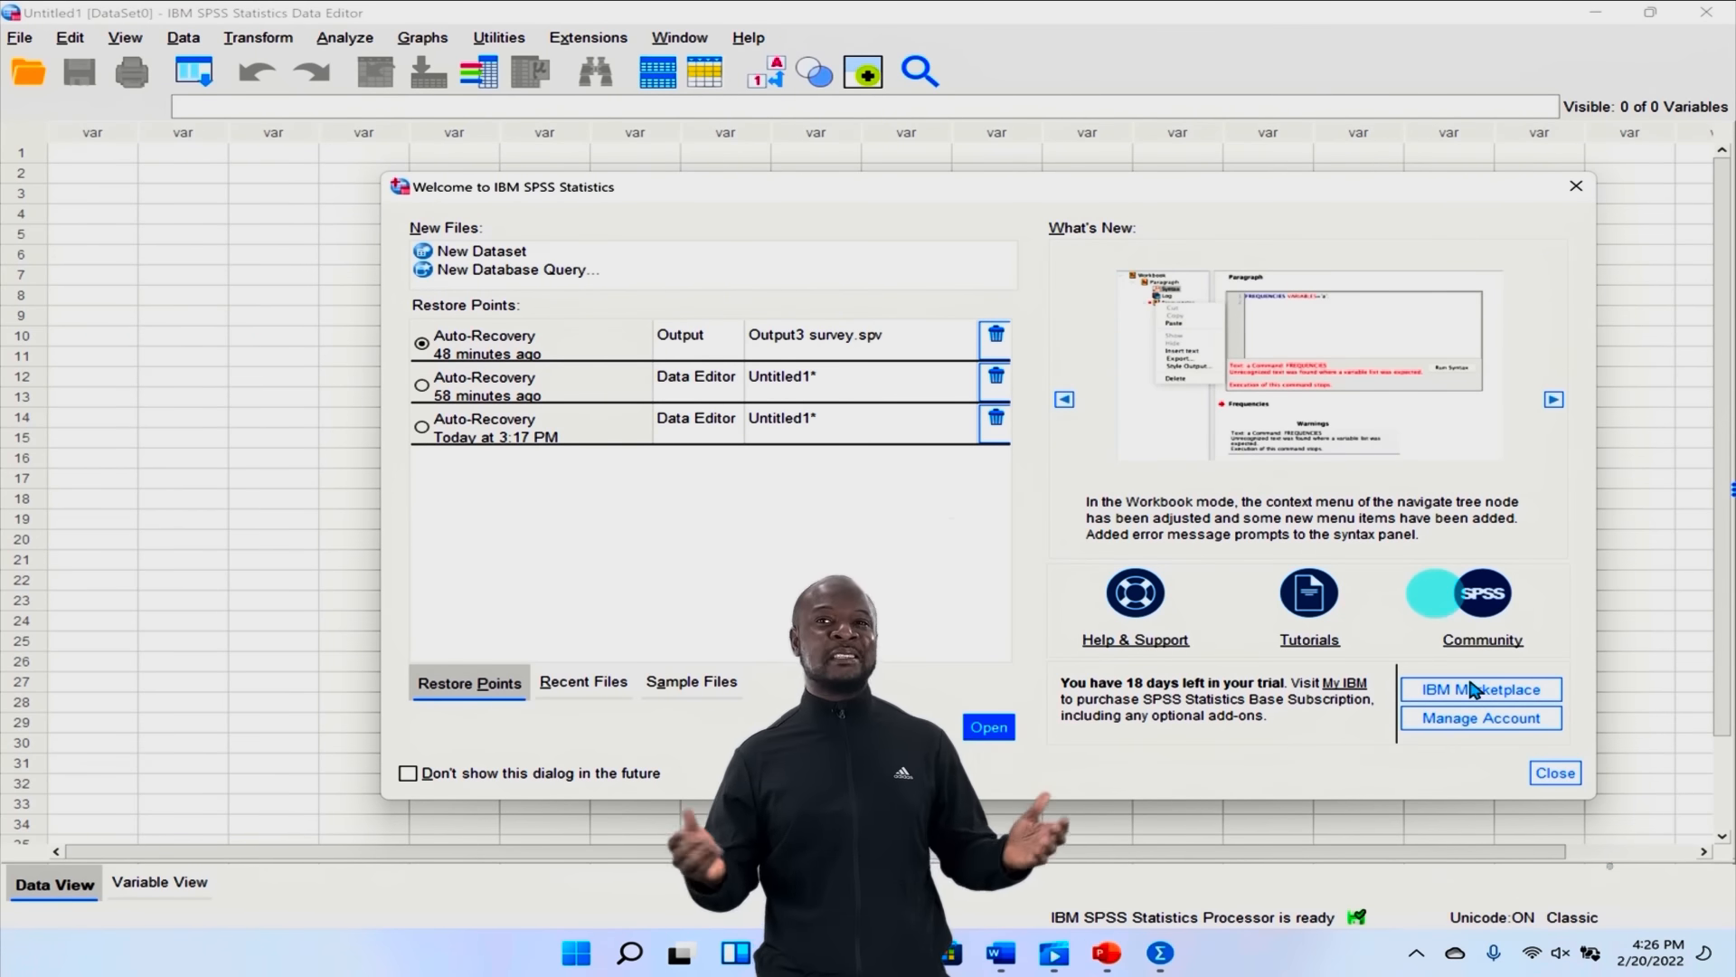
left_click(1555, 773)
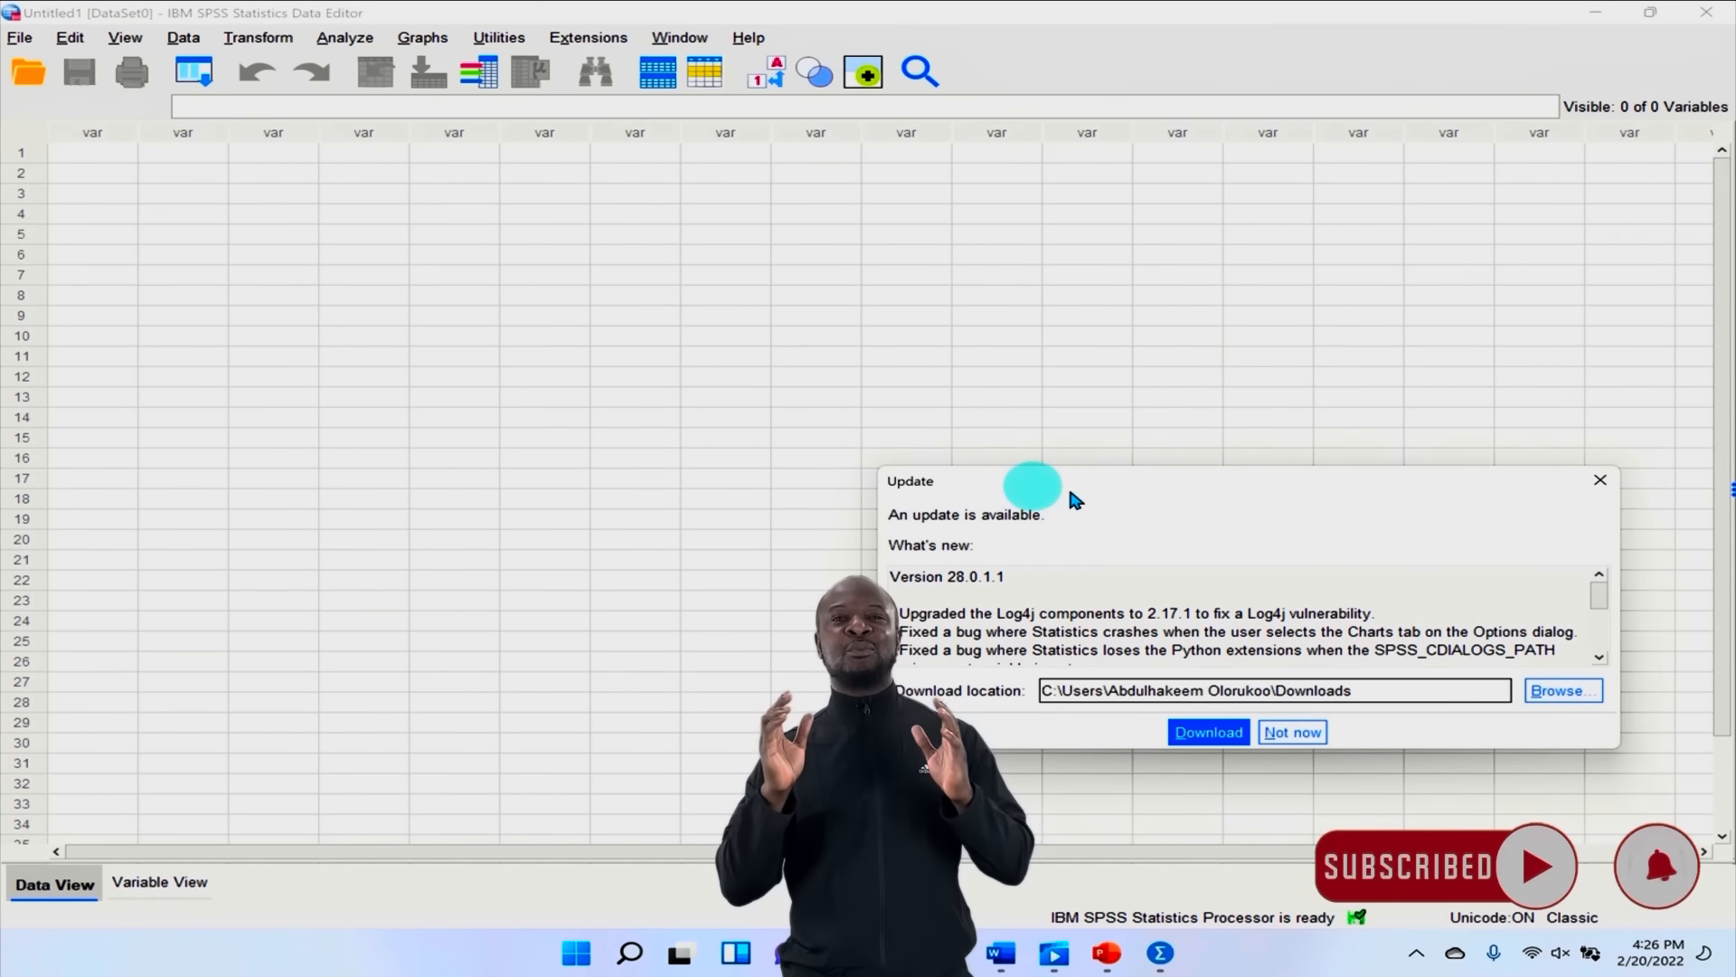
left_click(1293, 732)
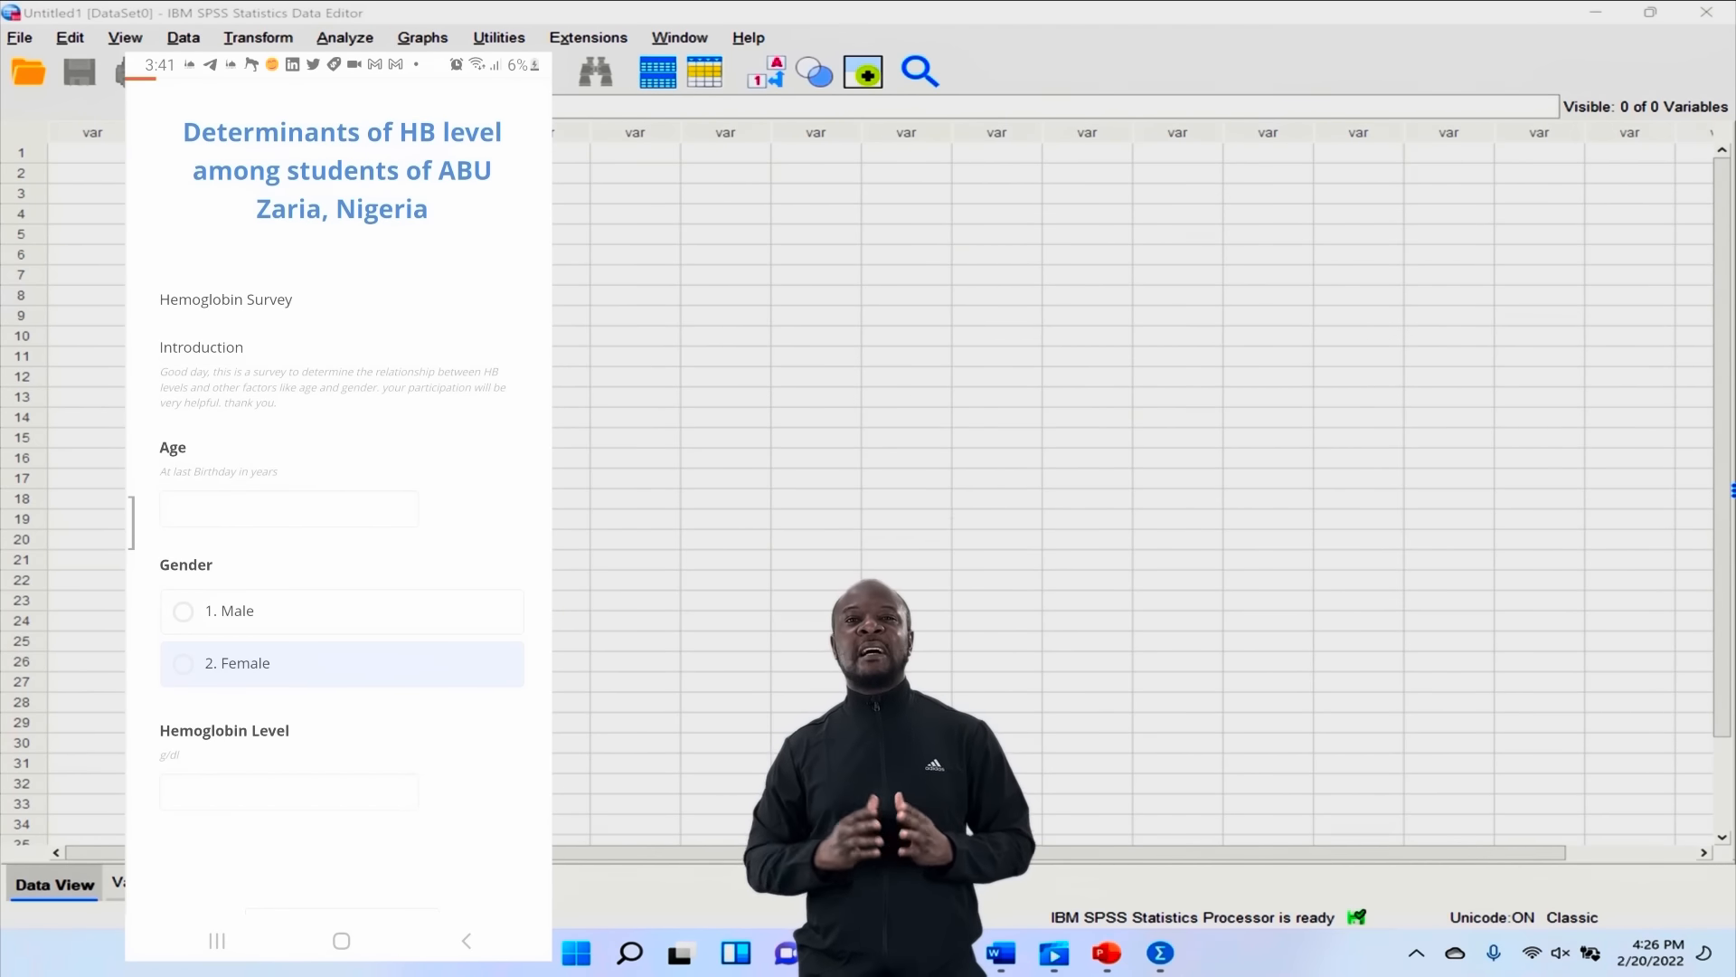
Step: Examine the empty dataset's Data View and Variable View, along with the available menus and variable attribute columns
left_click(154, 885)
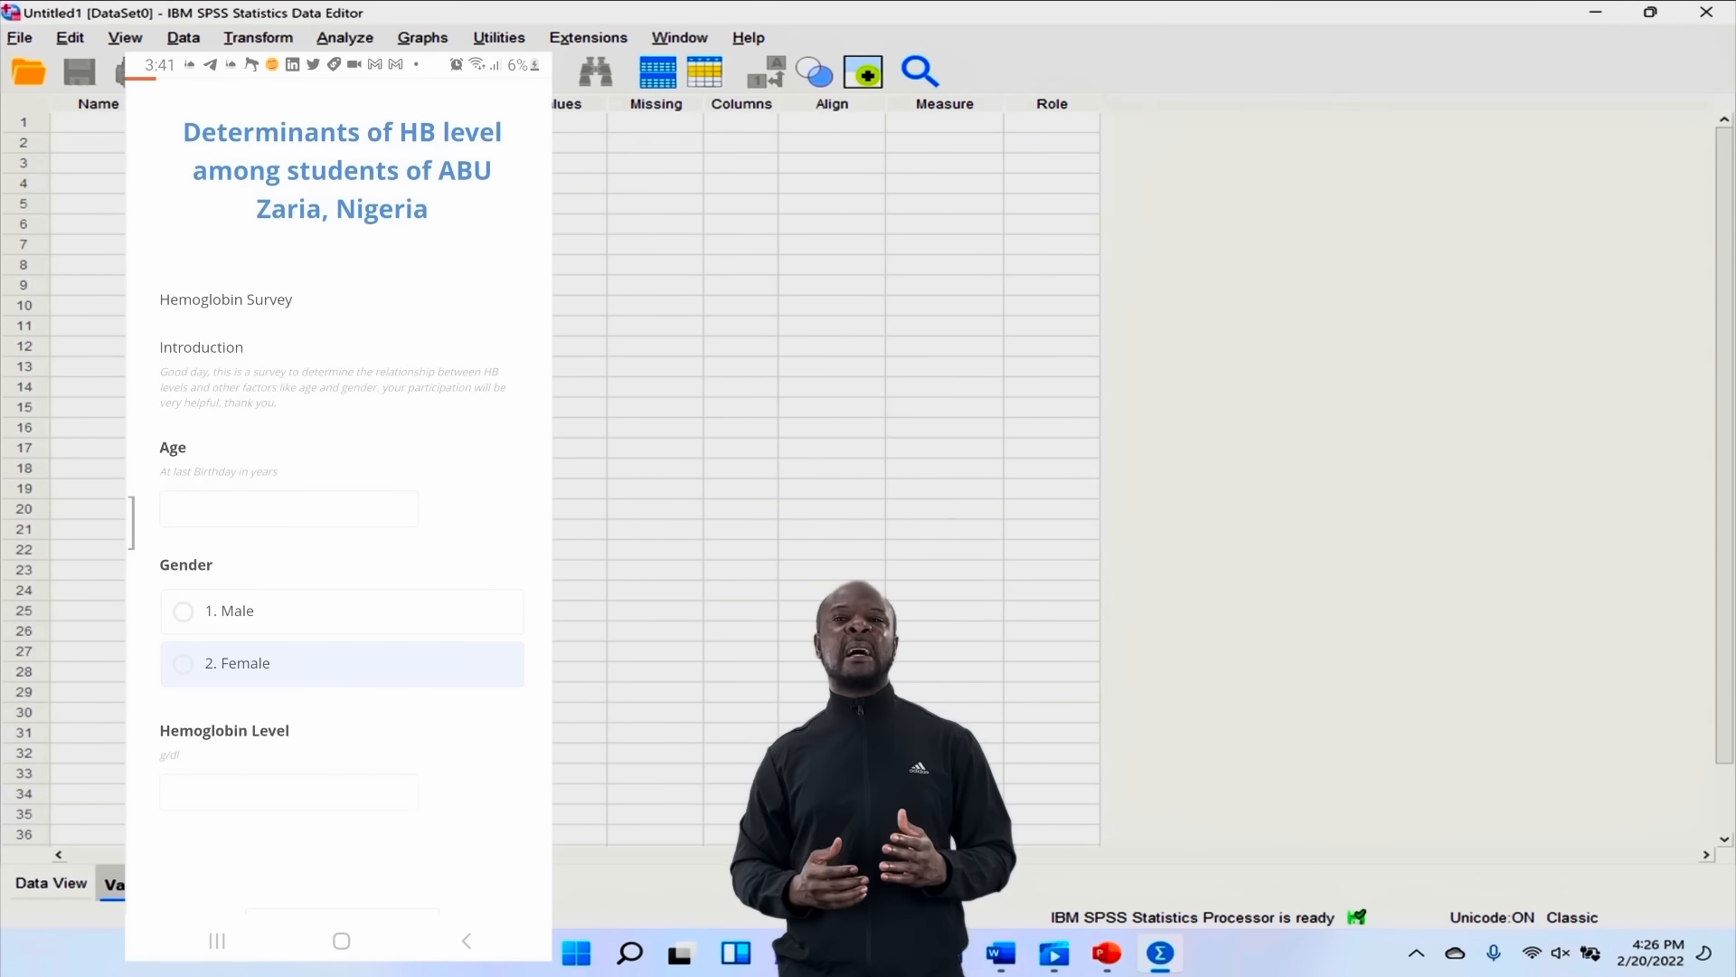
left_click(57, 882)
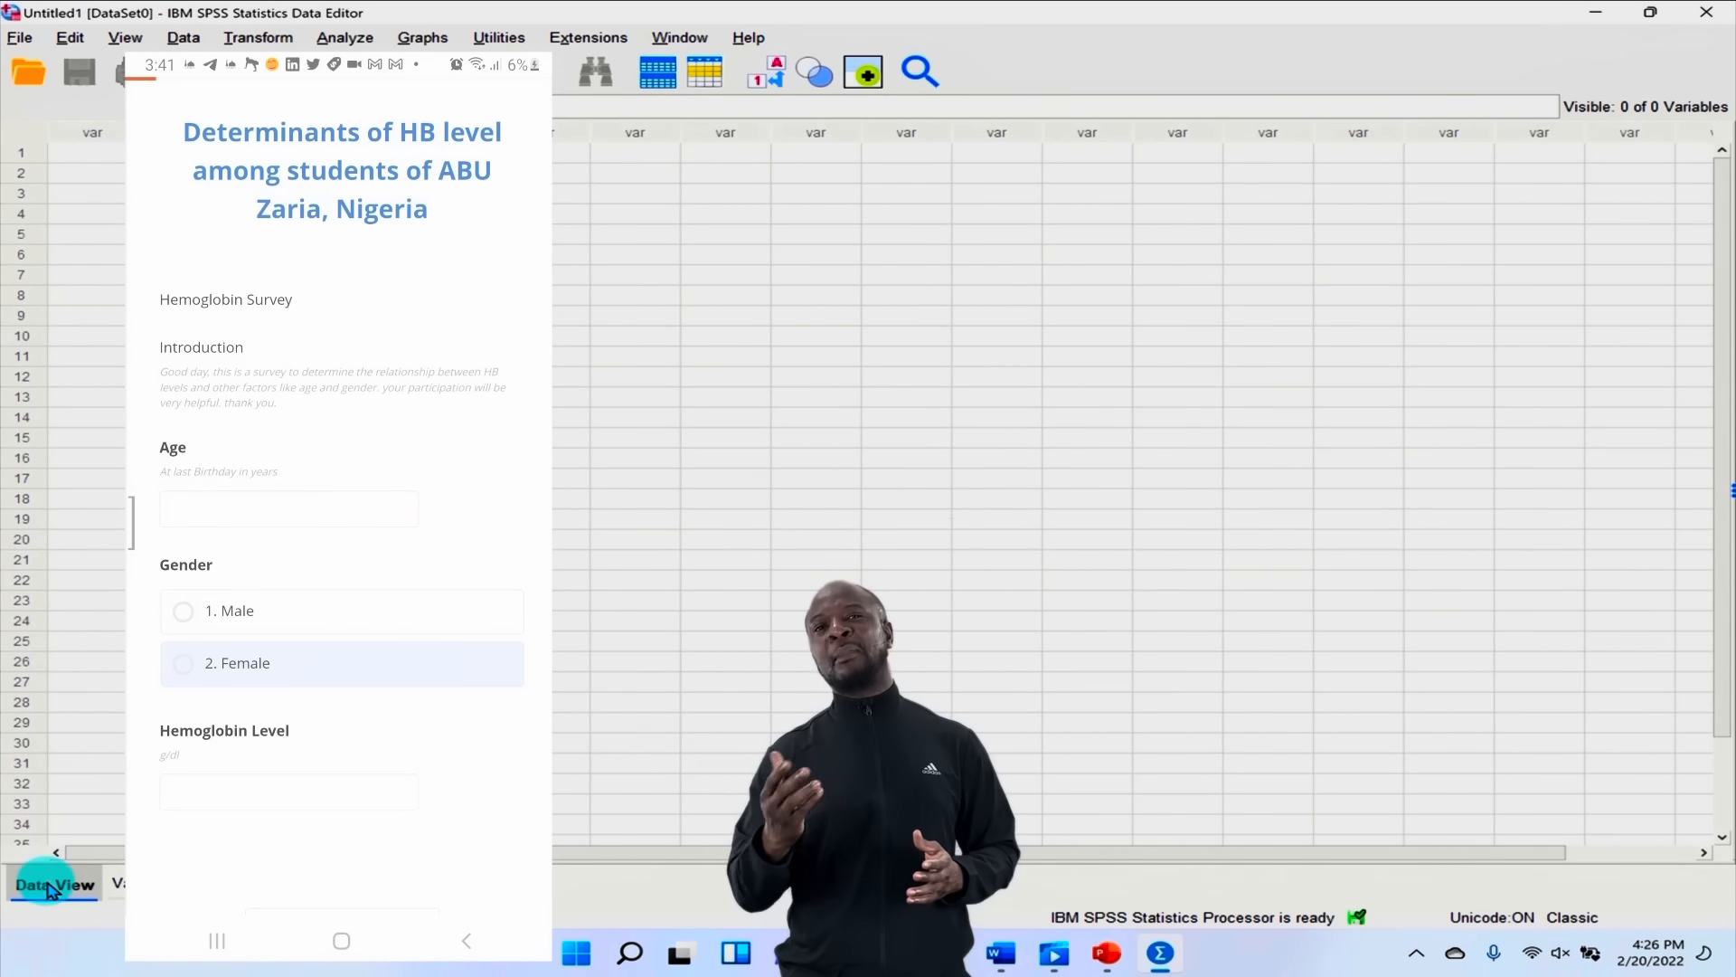
left_click(163, 884)
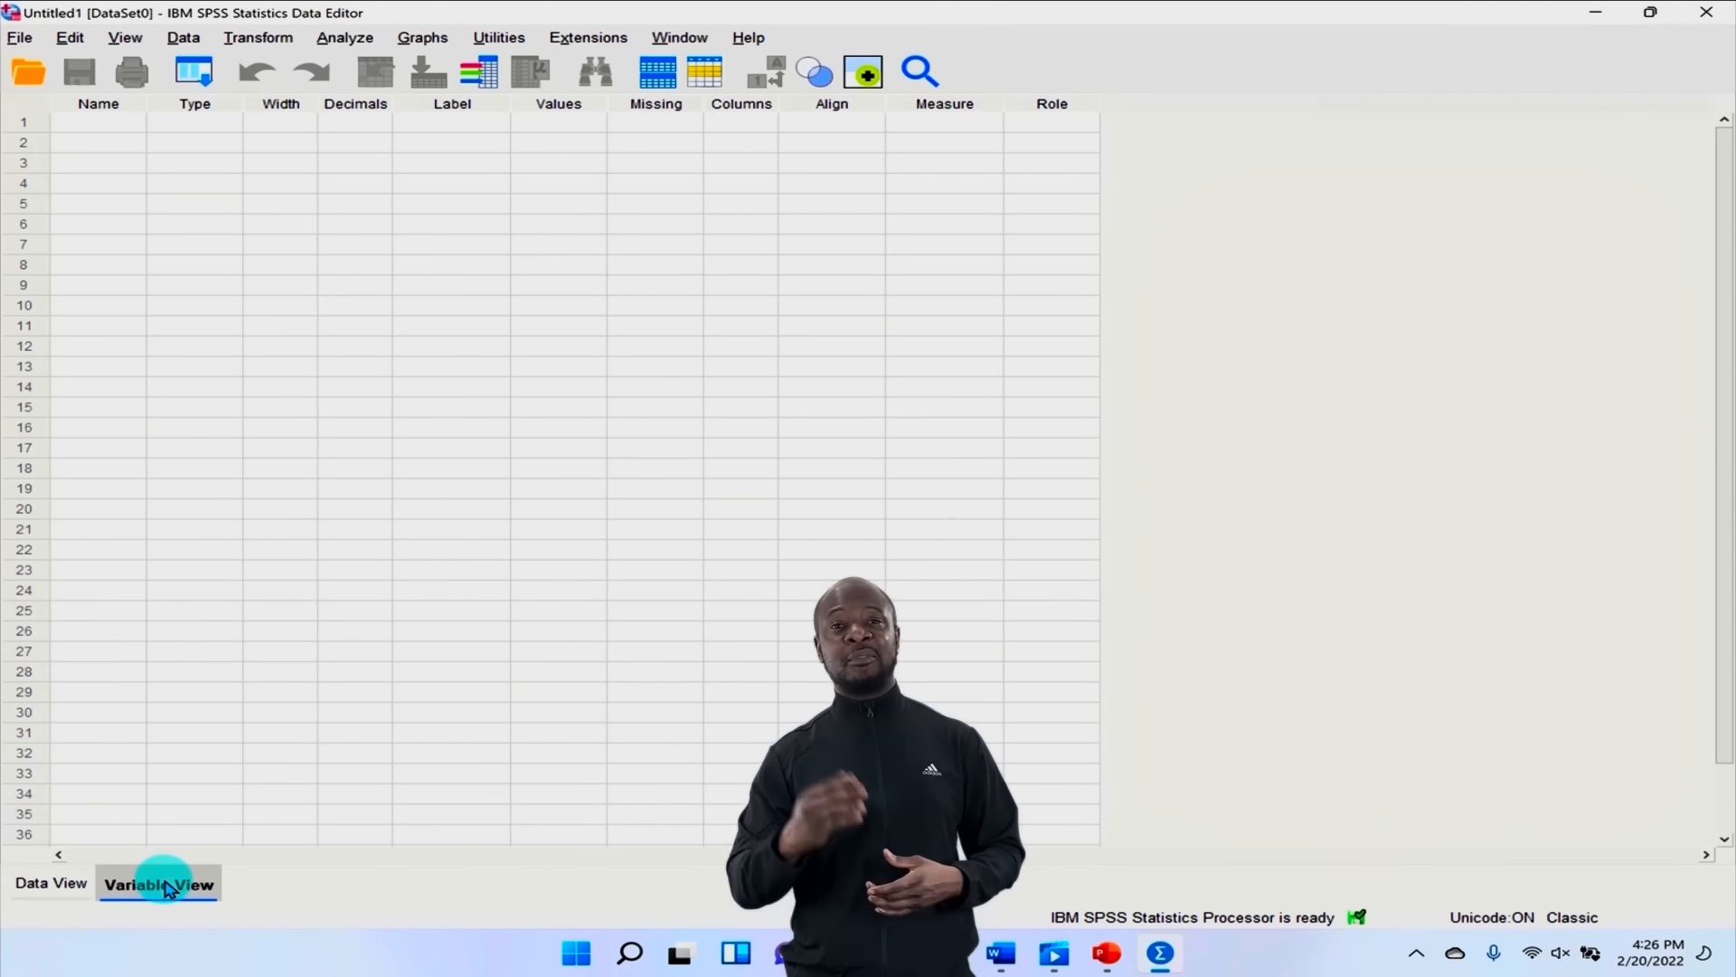
left_click(56, 886)
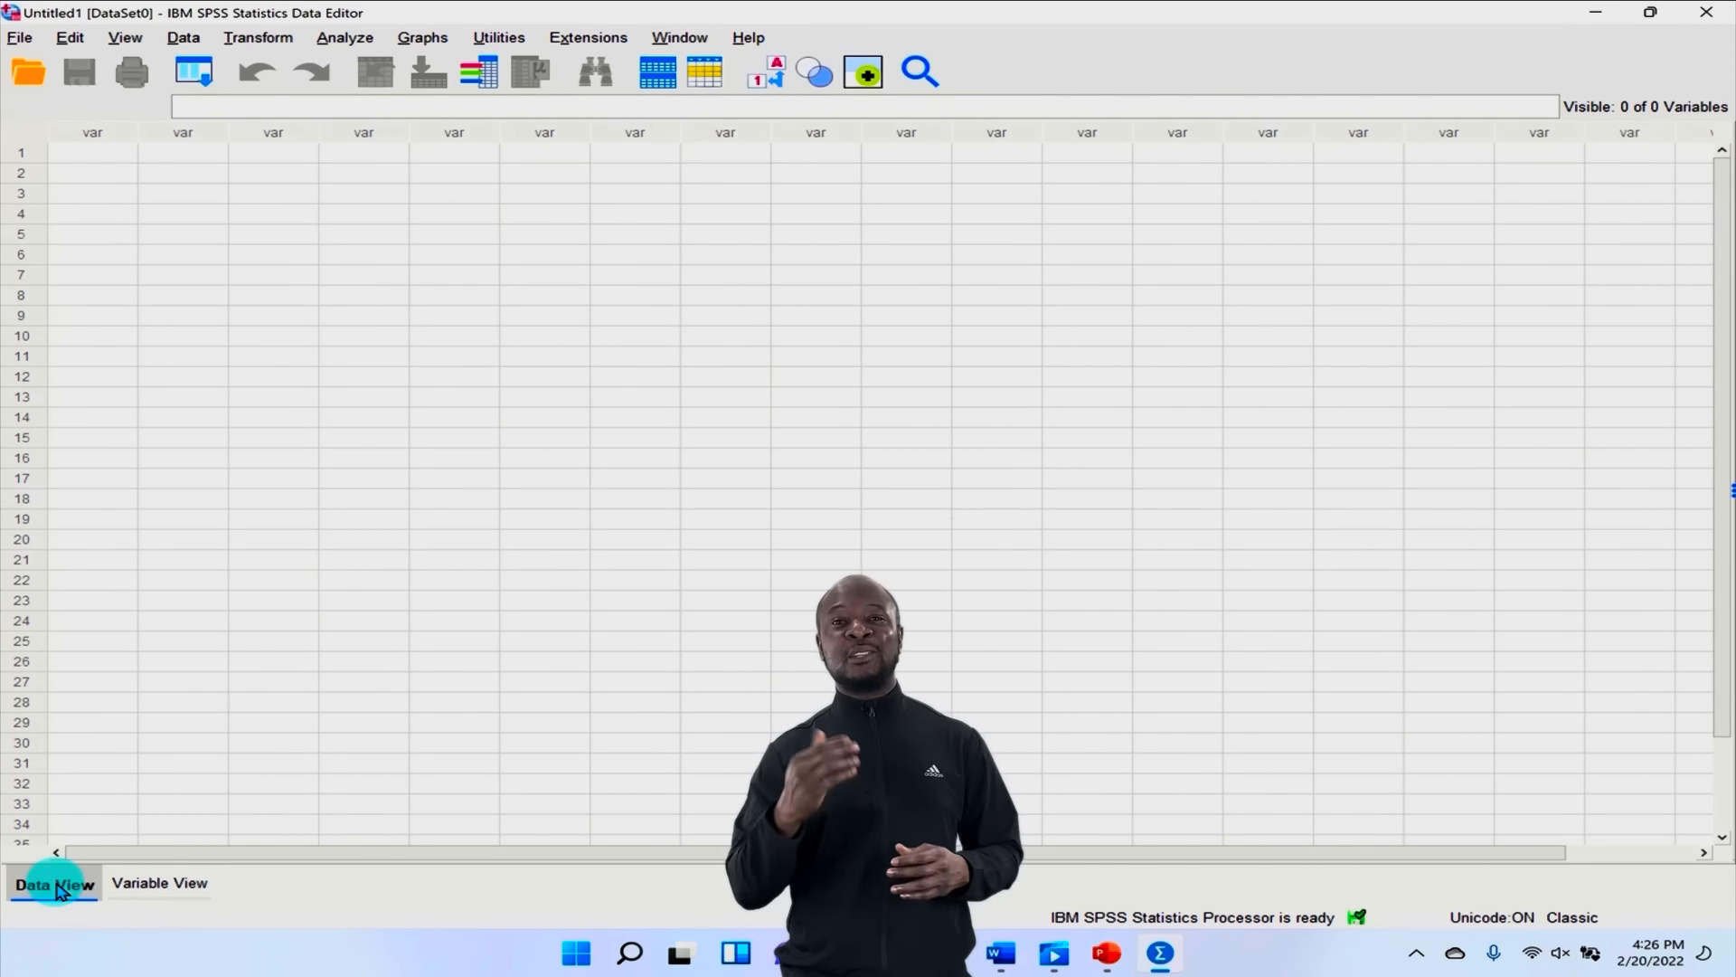
left_click(159, 885)
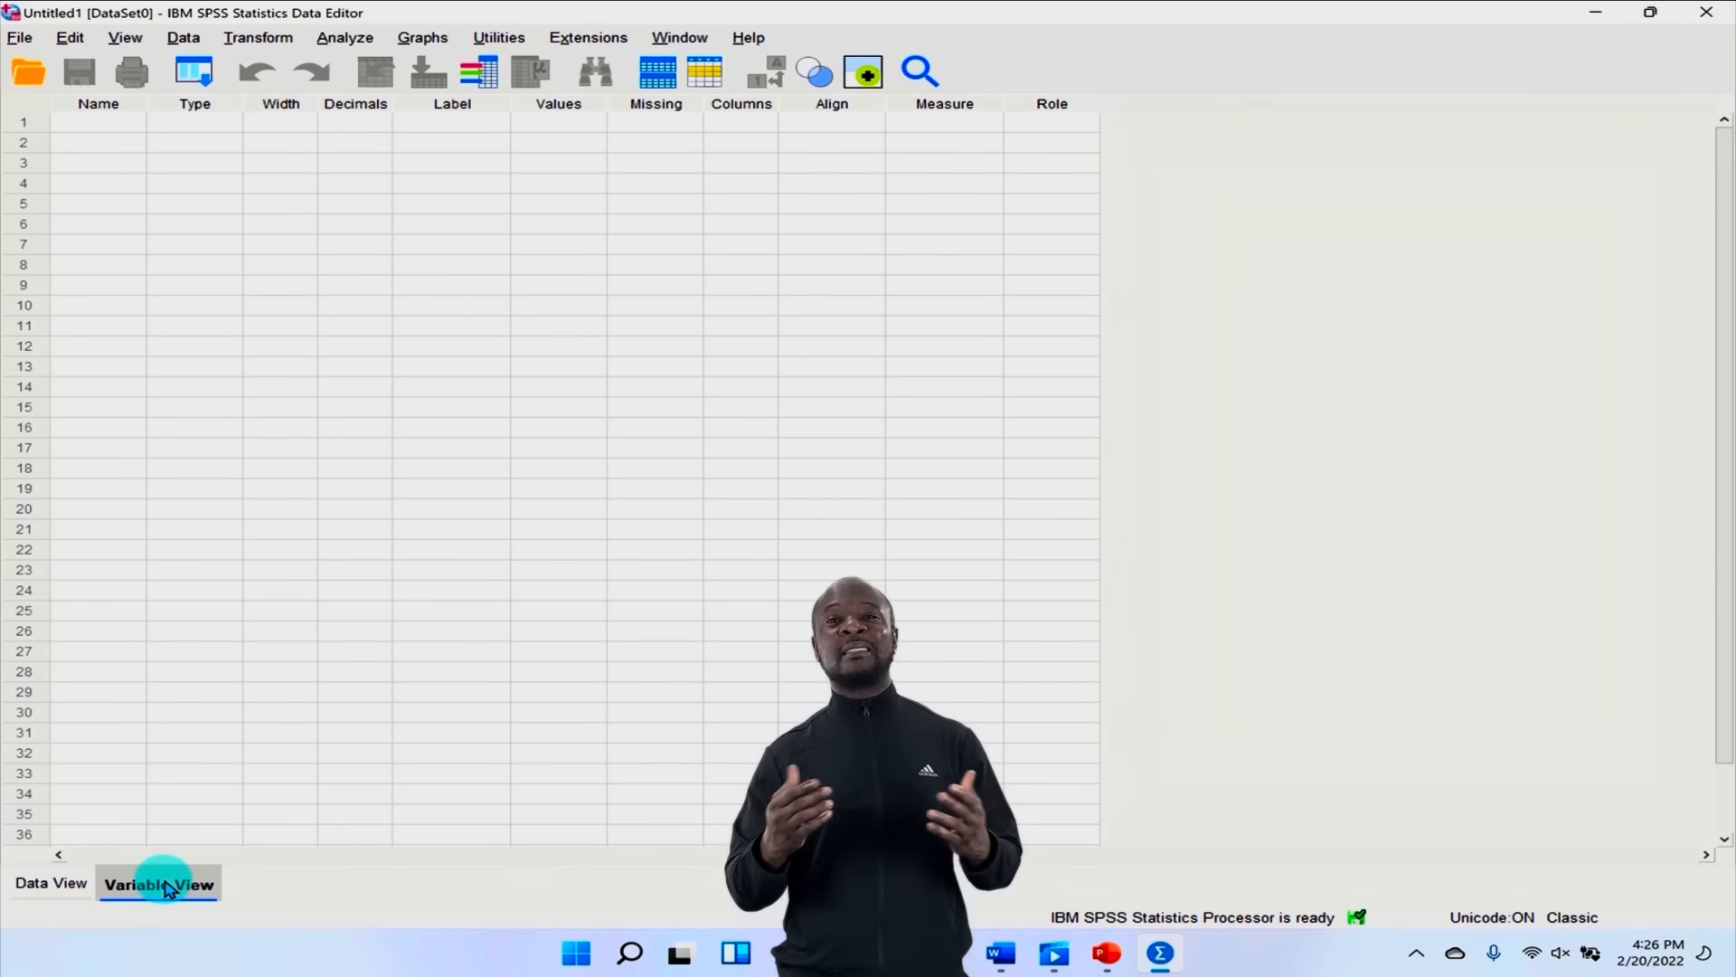
left_click(56, 886)
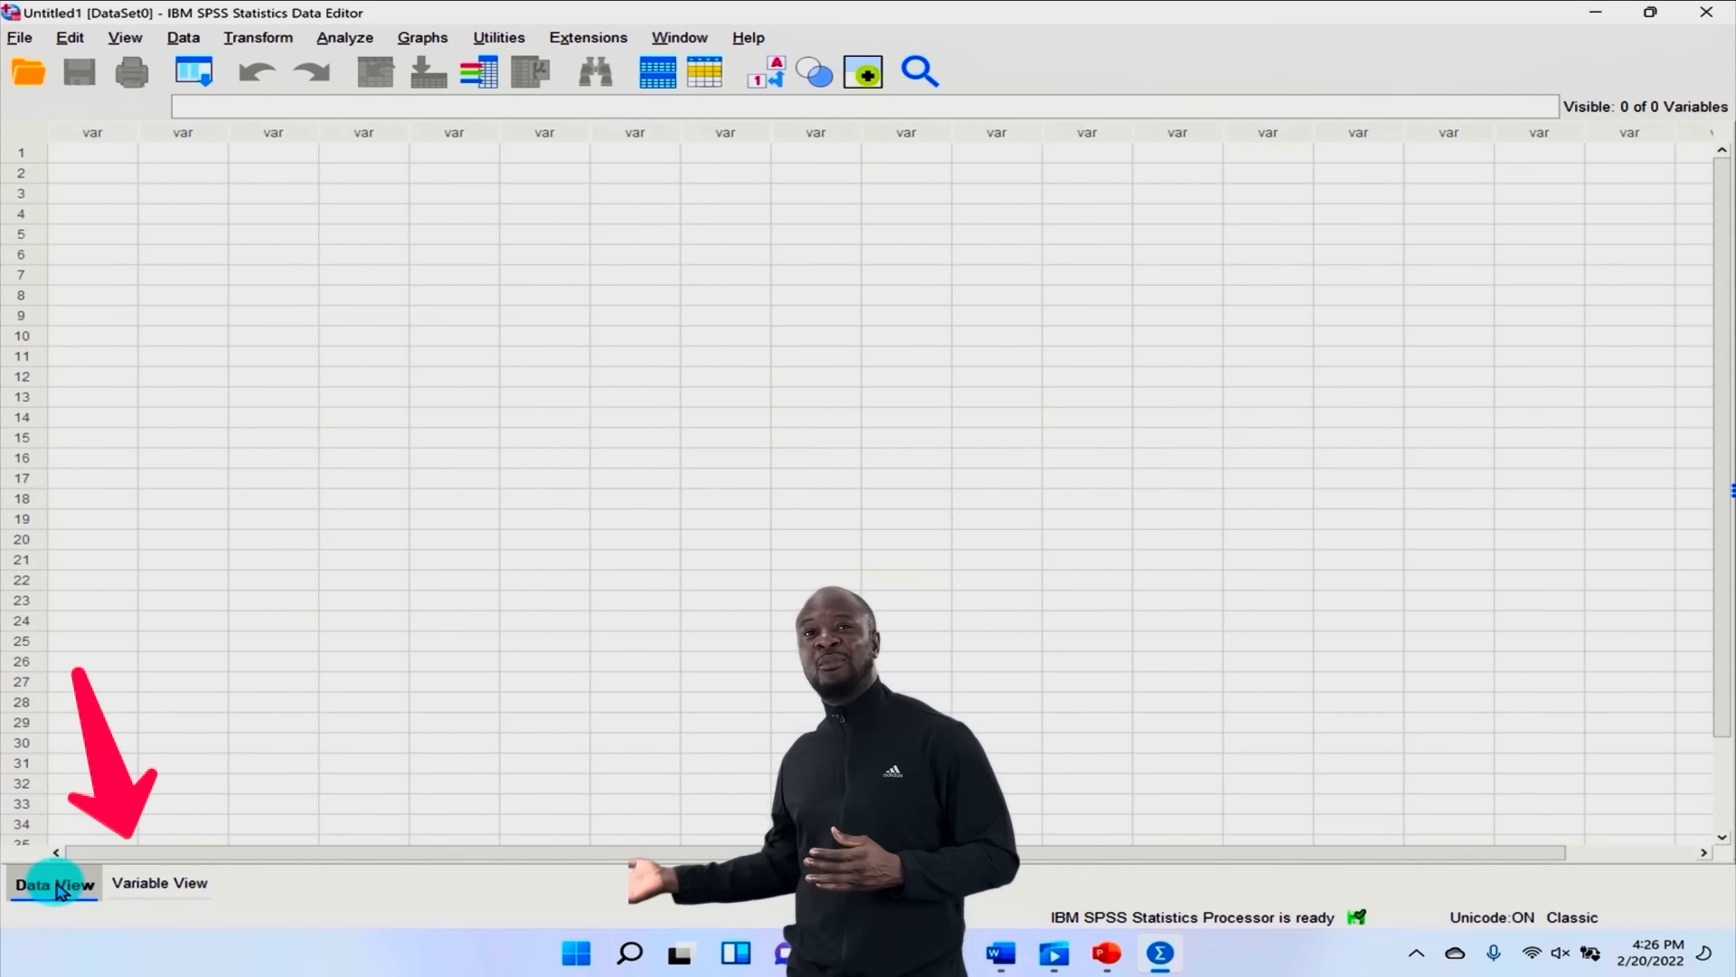
left_click(168, 886)
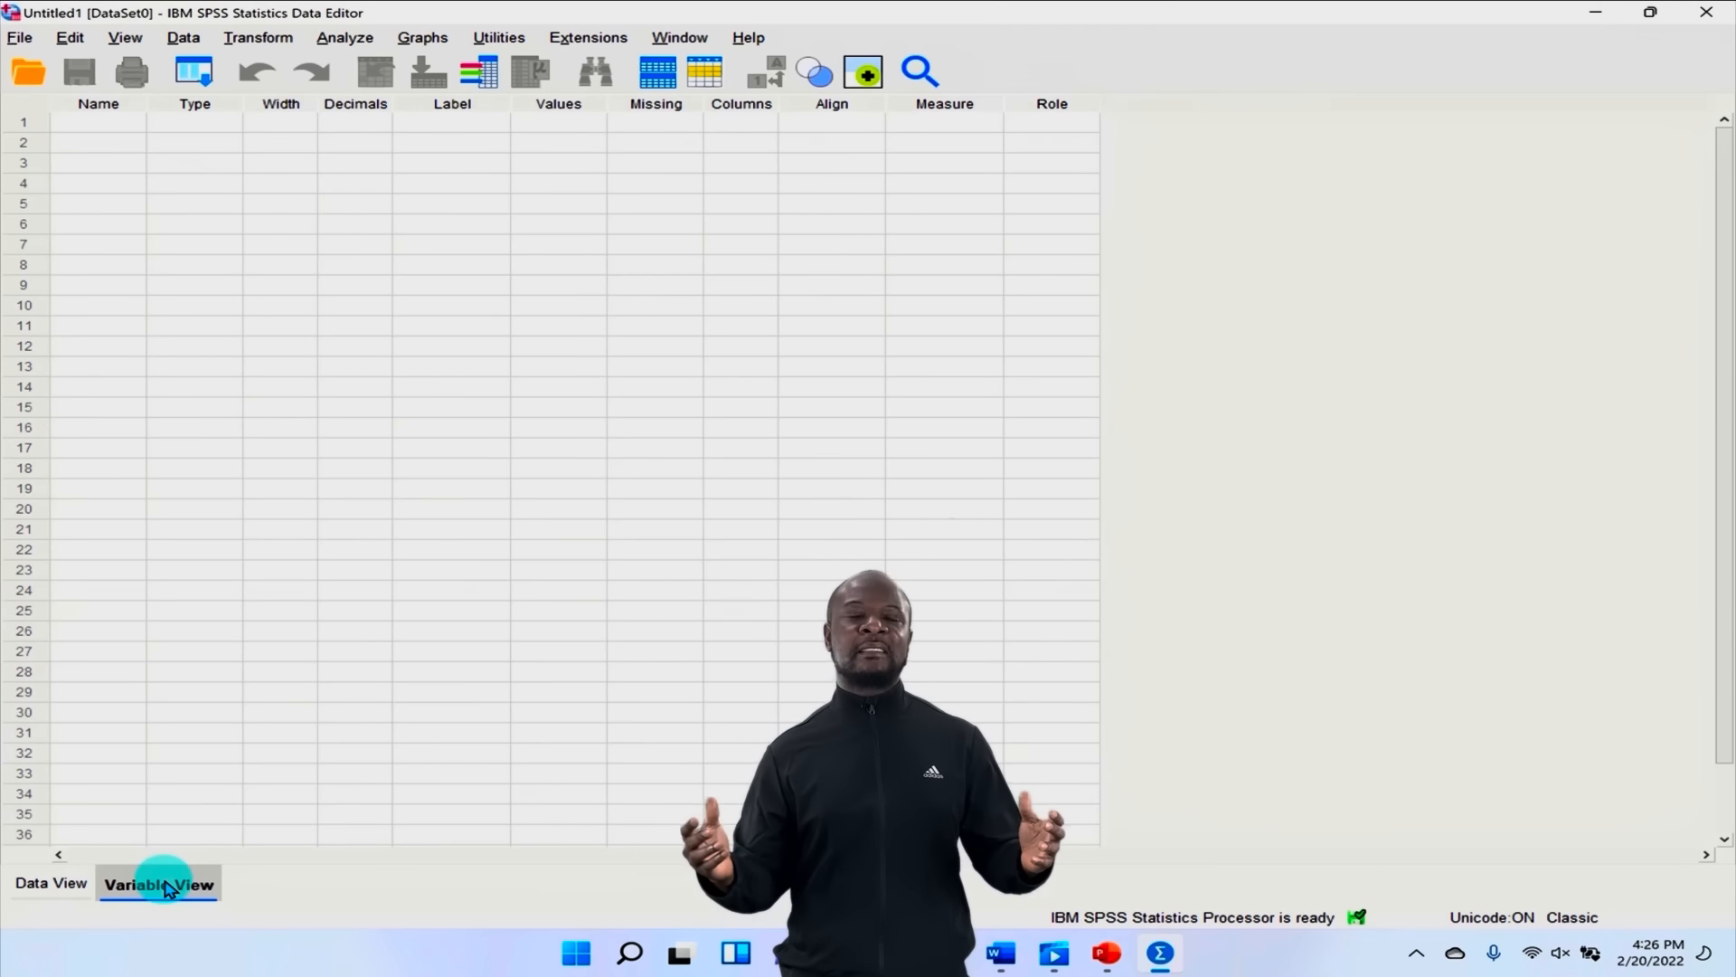
left_click(56, 886)
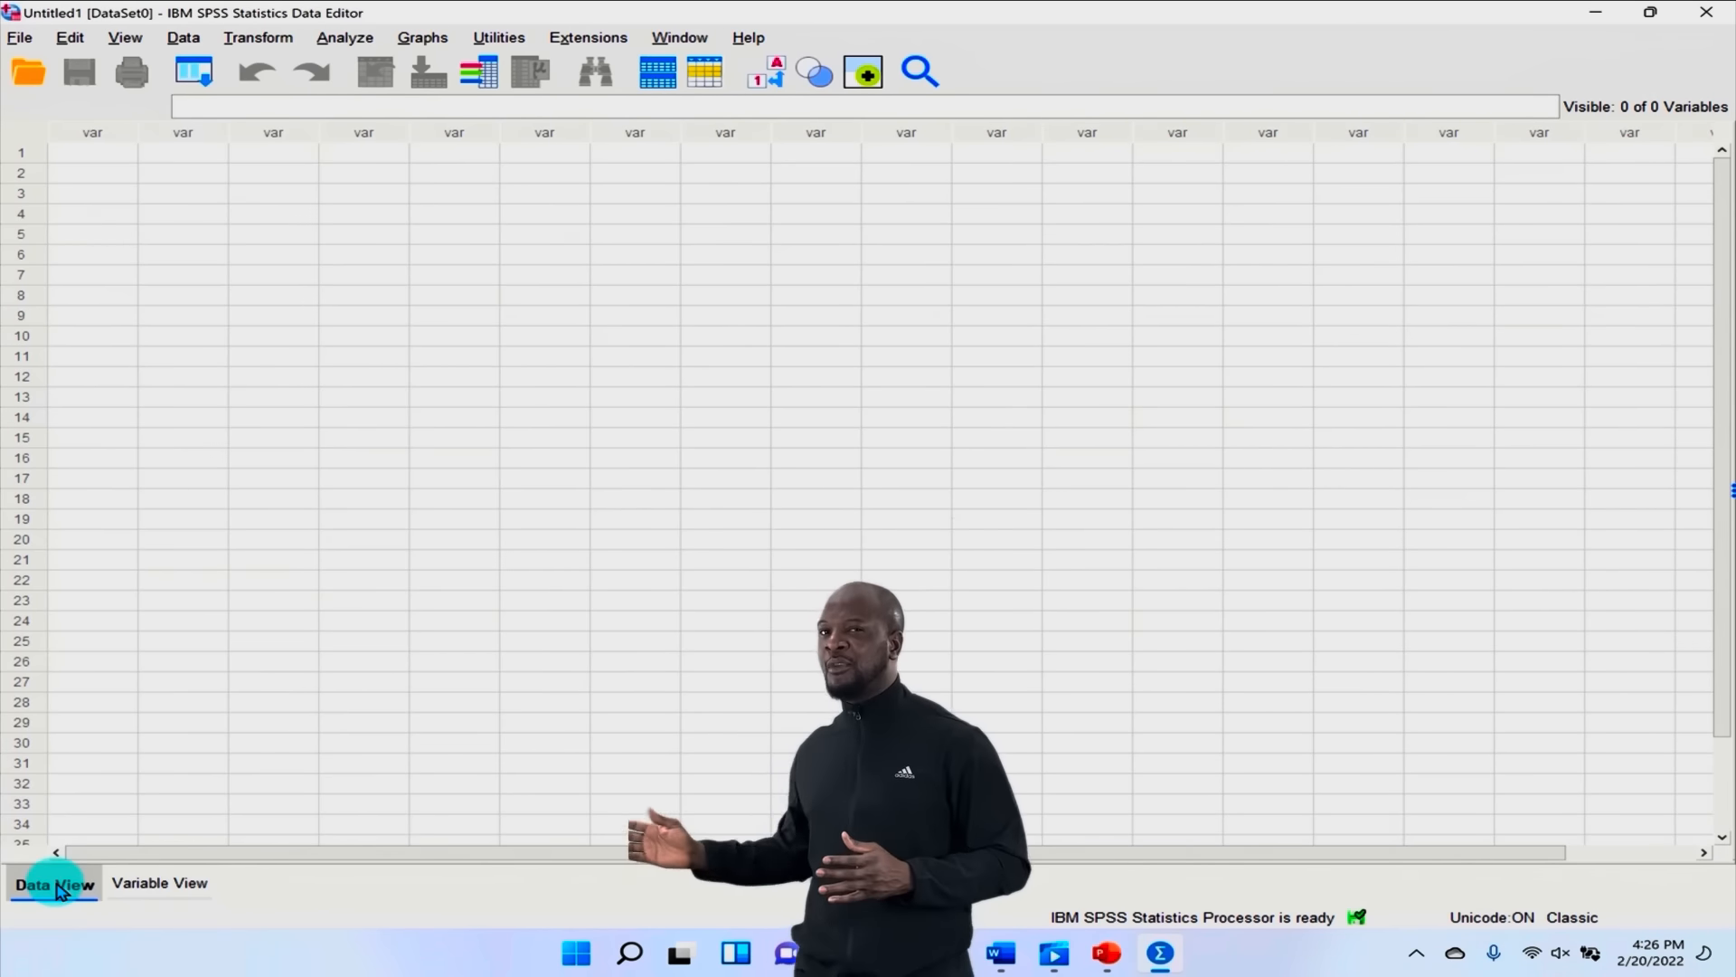
left_click(159, 882)
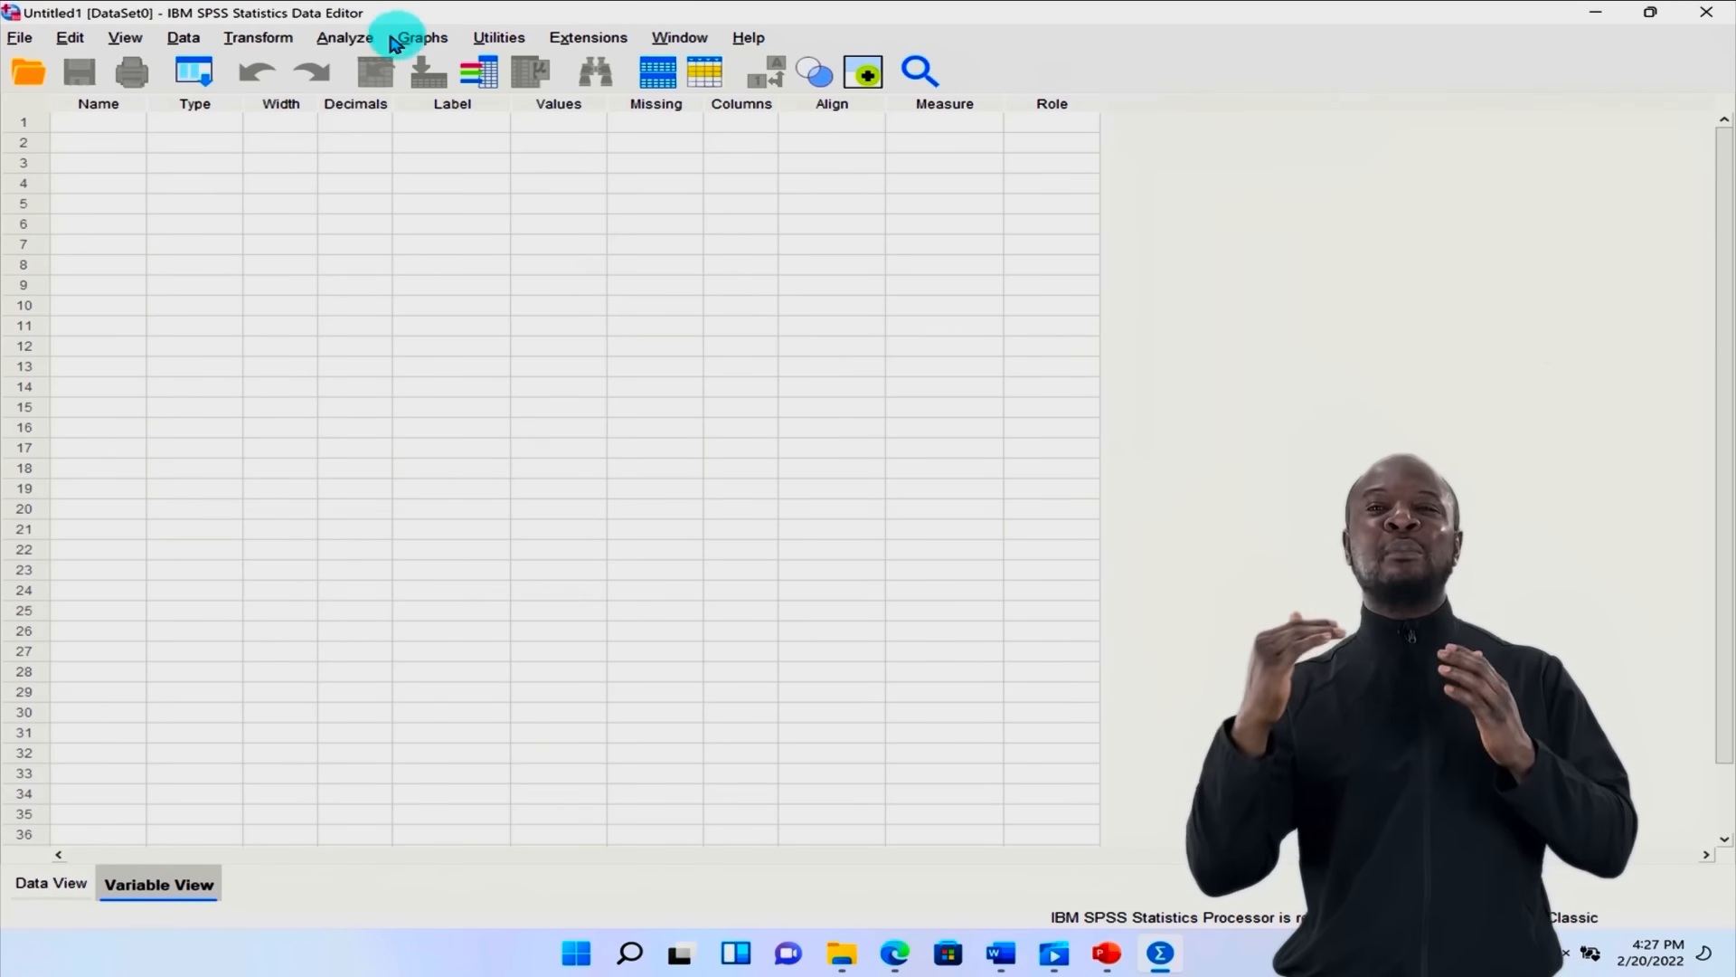
left_click(346, 41)
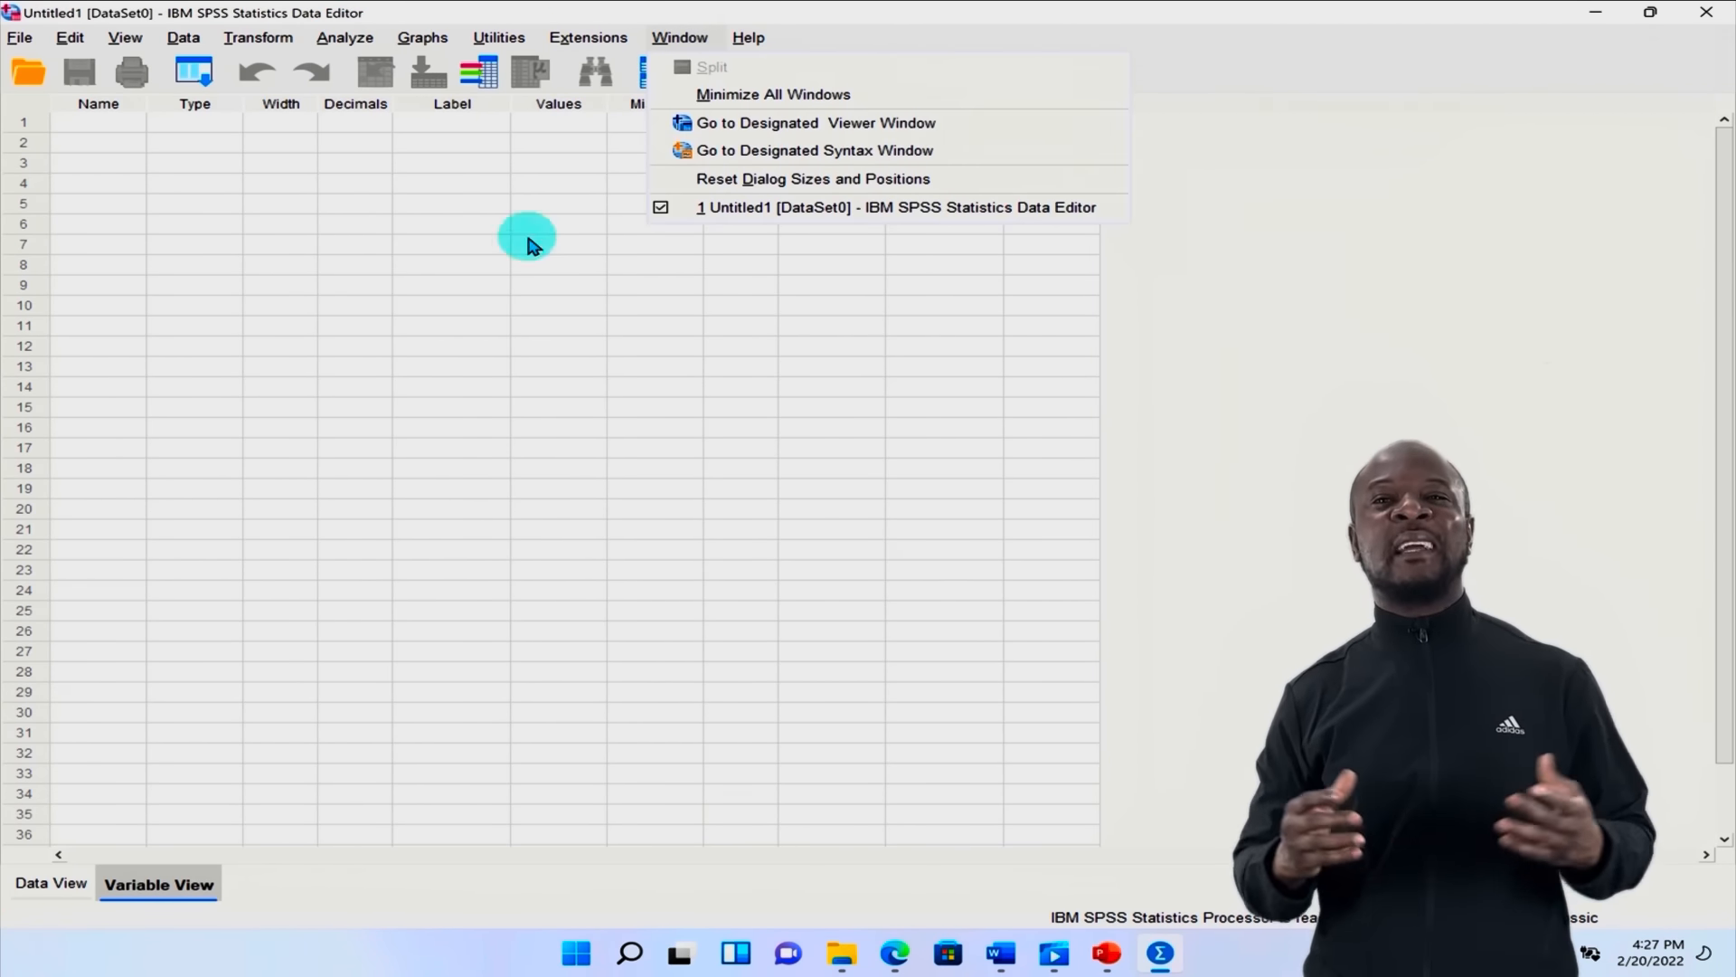
left_click(1006, 90)
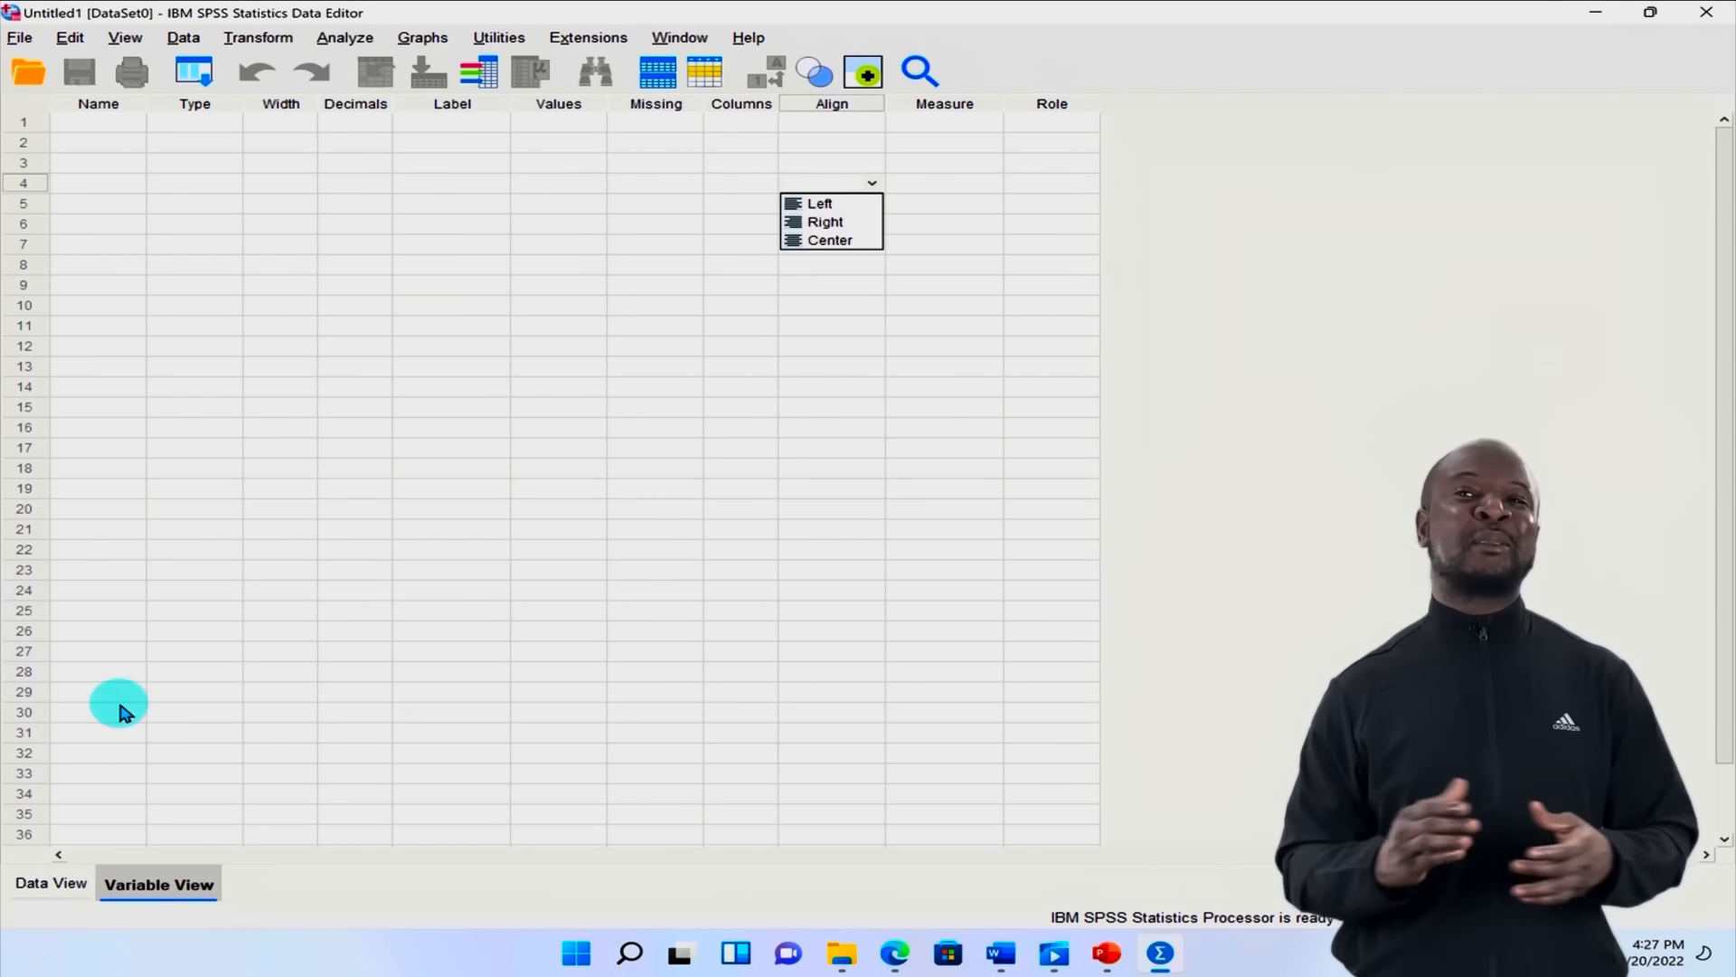
left_click(52, 883)
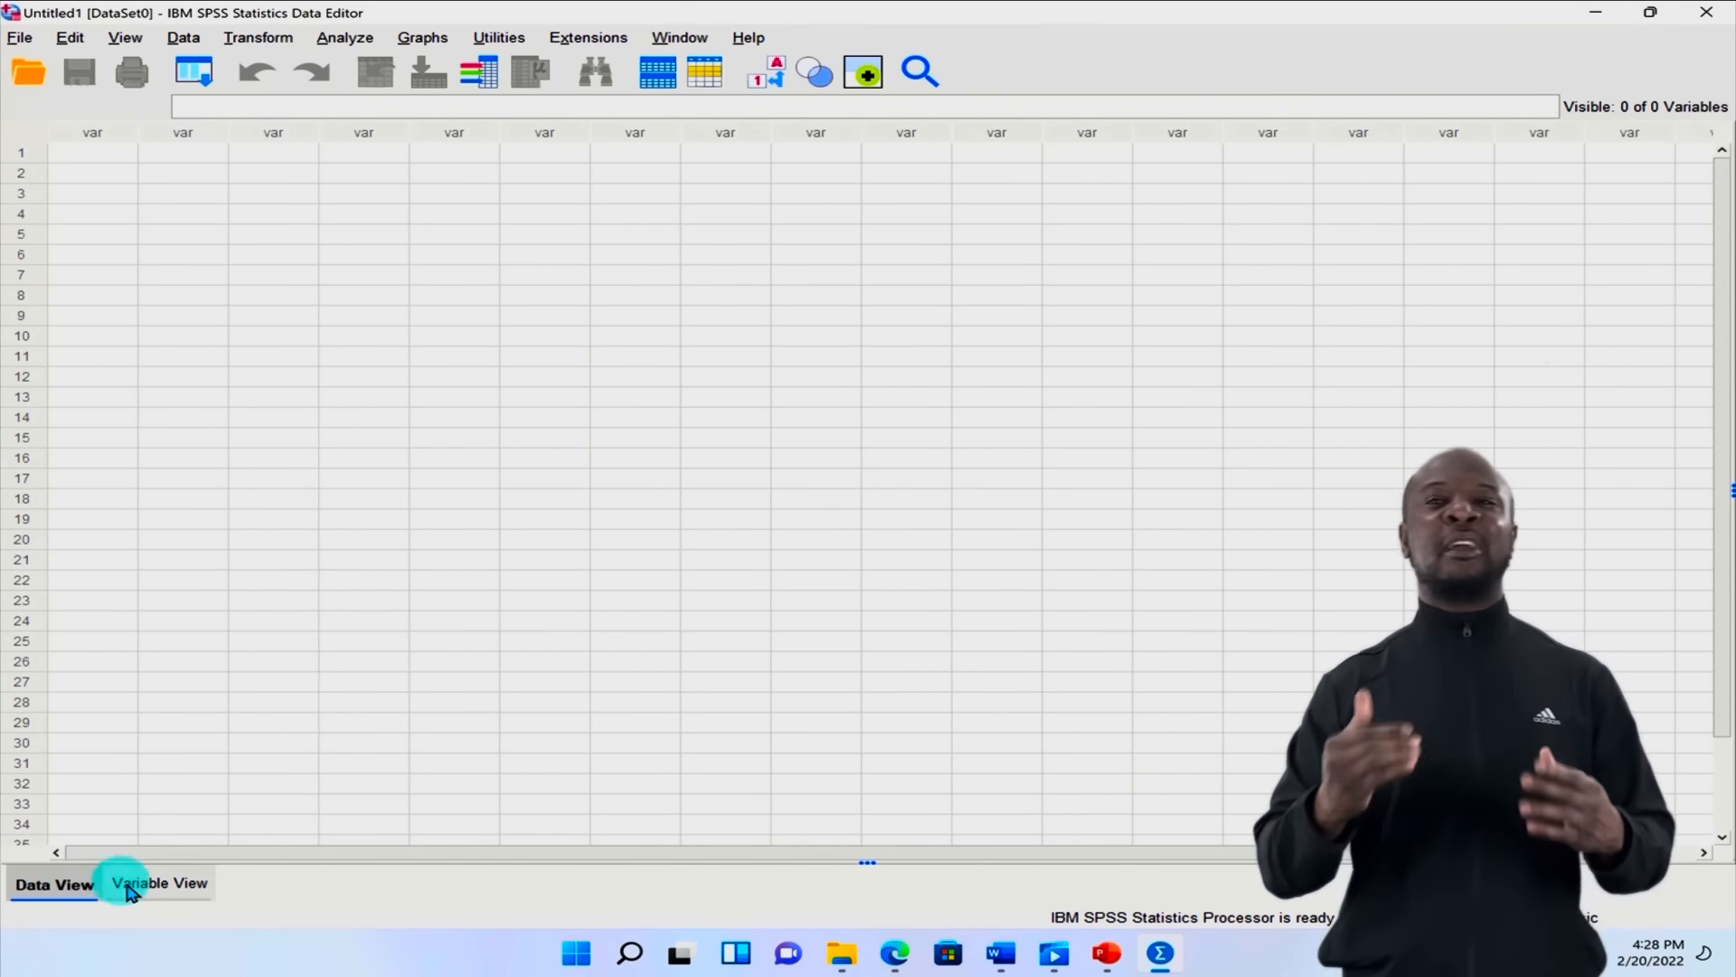
Step: In Variable View, name the first variable Age
left_click(175, 891)
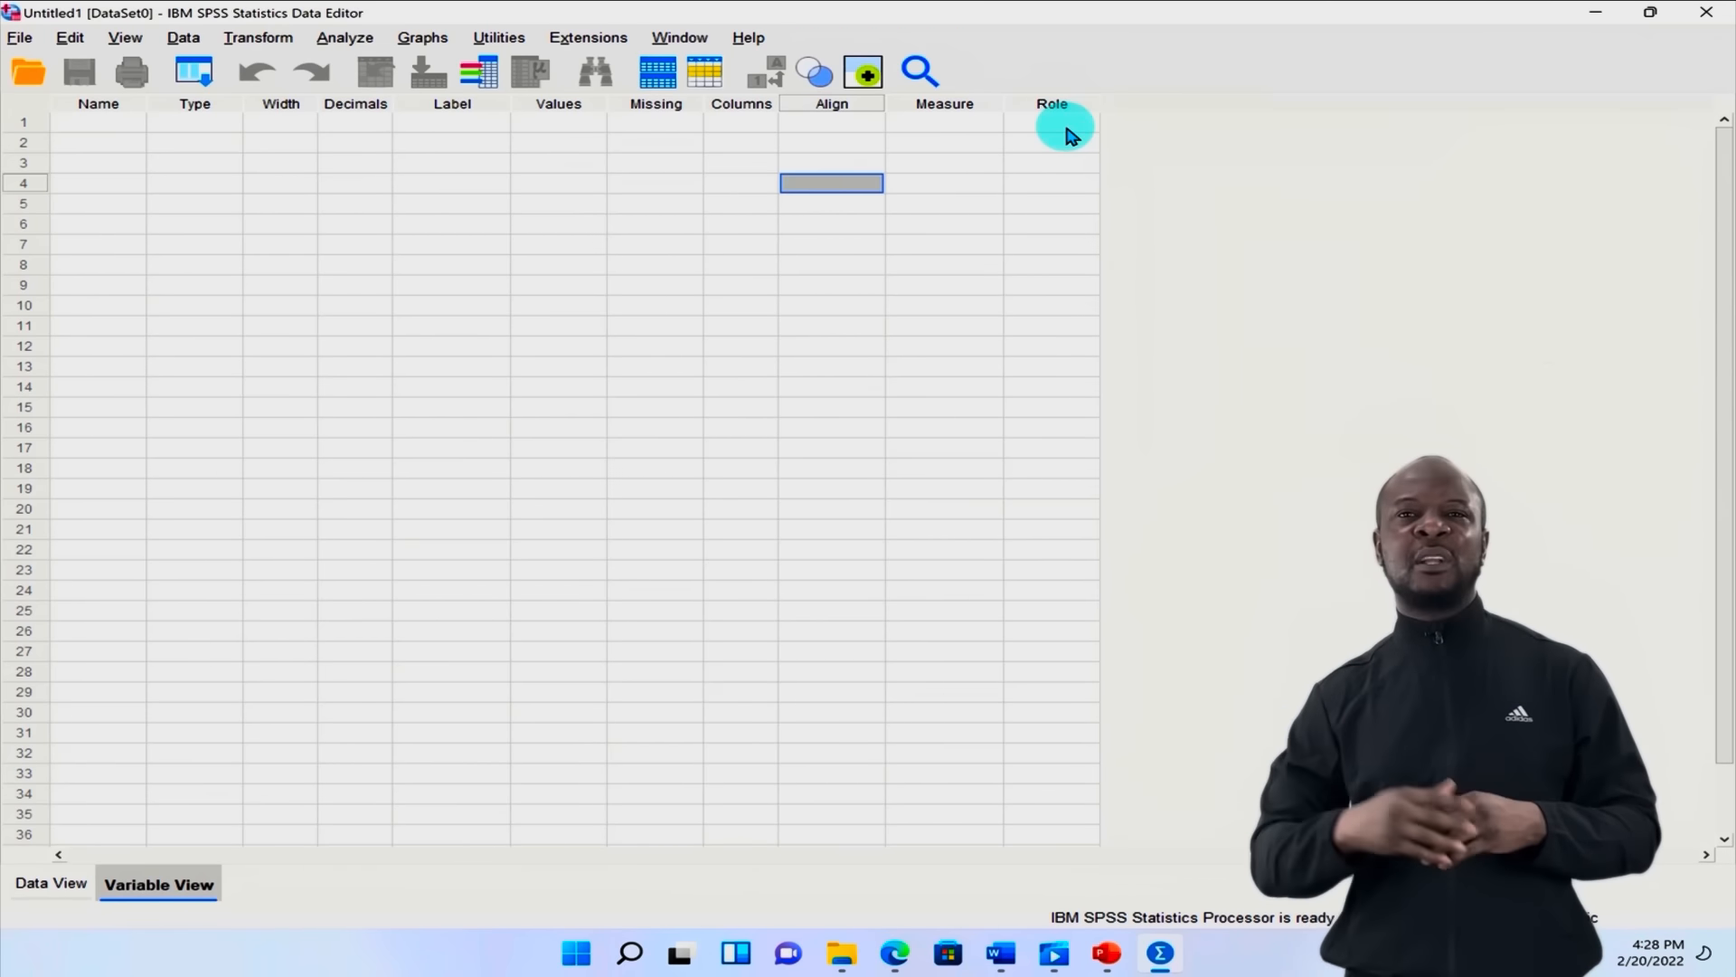
left_click(112, 122)
type("age")
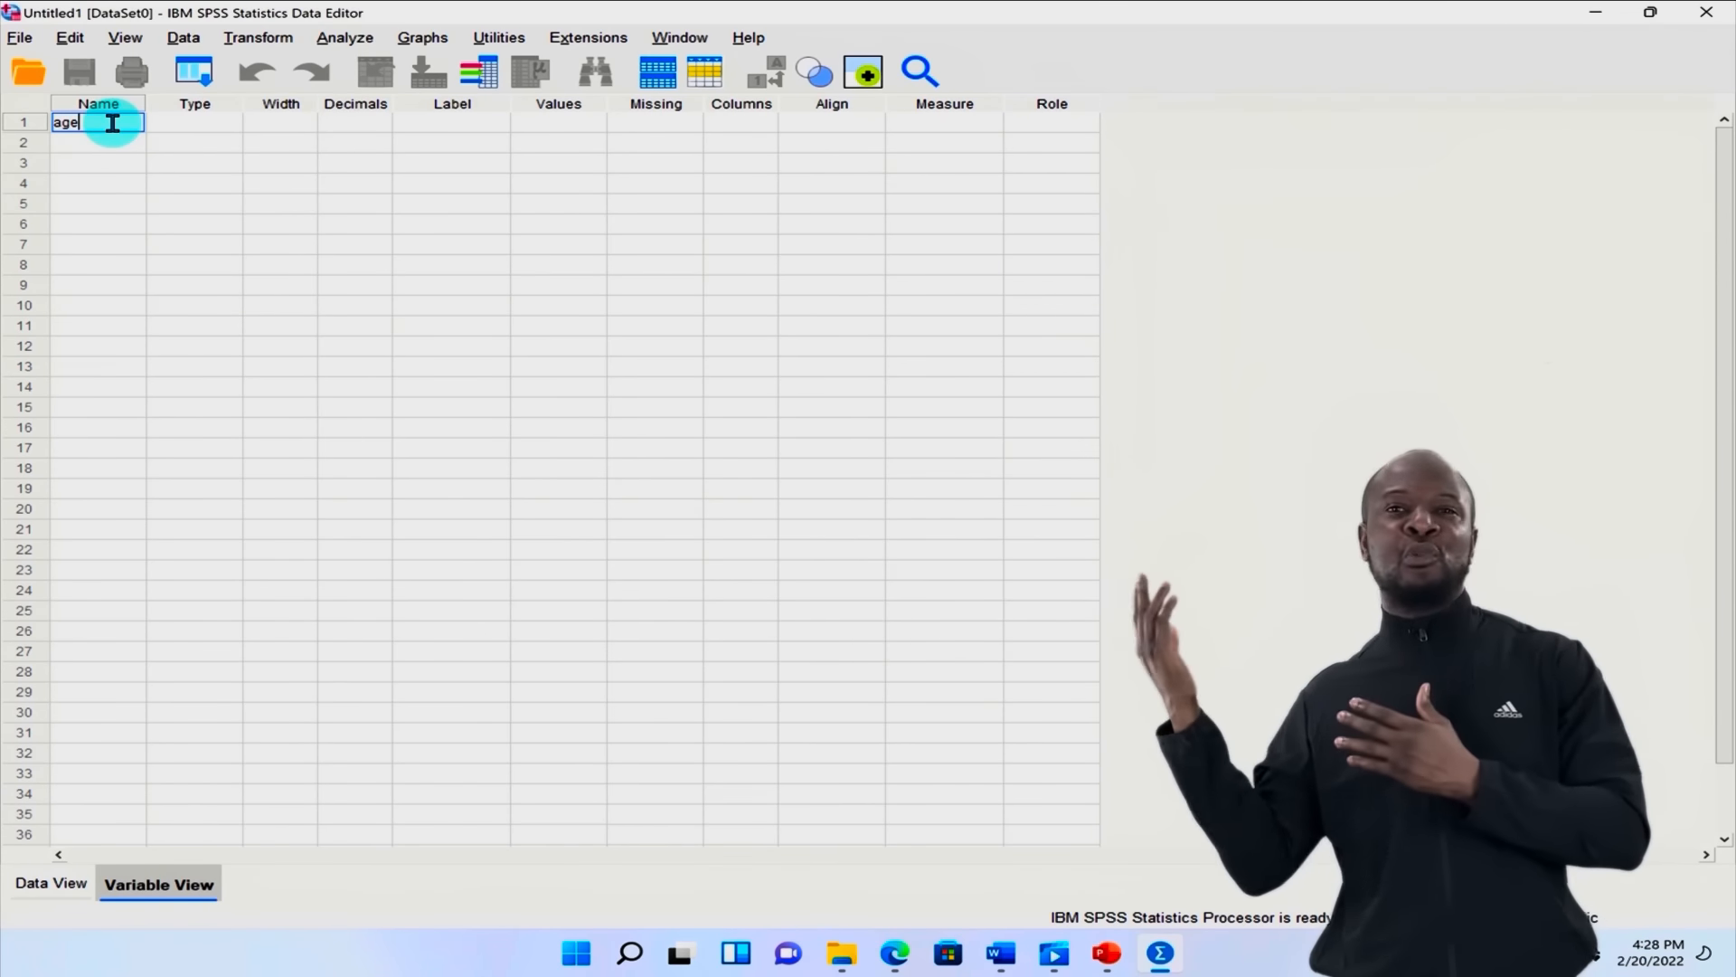
key("BackSpace")
key("BackSpace")
key("BackSpace")
type("Age")
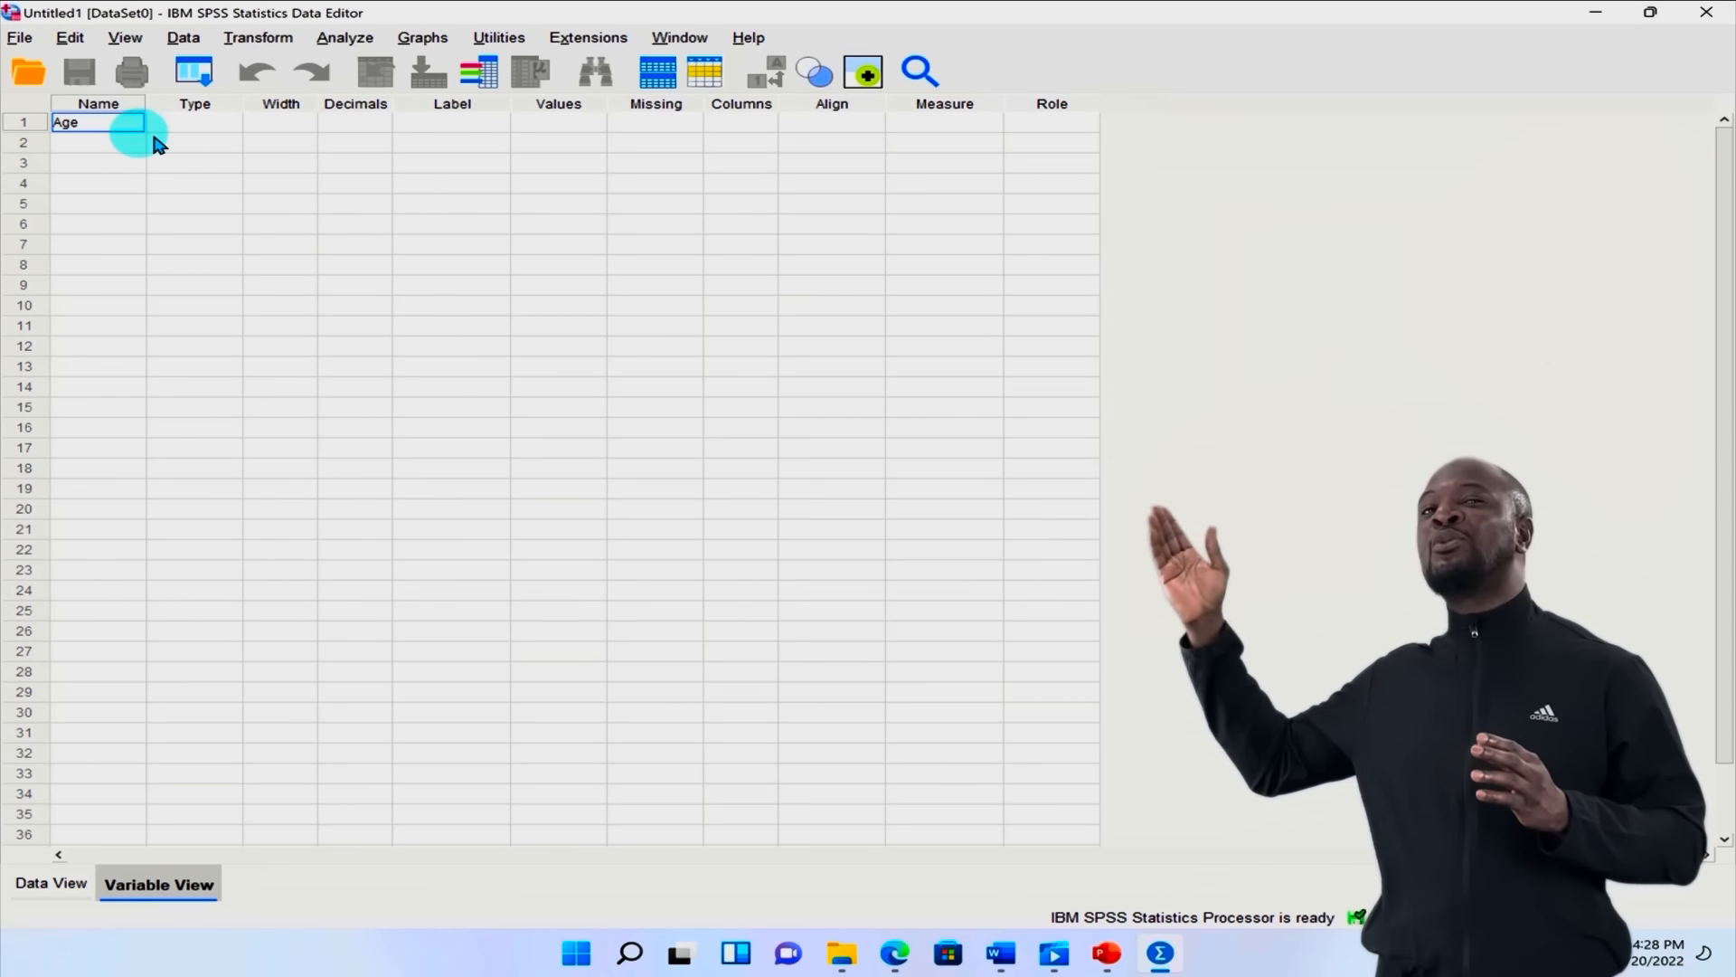
Step: Keep the Age variable's type as Numeric, set its width to 2, and clear its decimal places
left_click(207, 125)
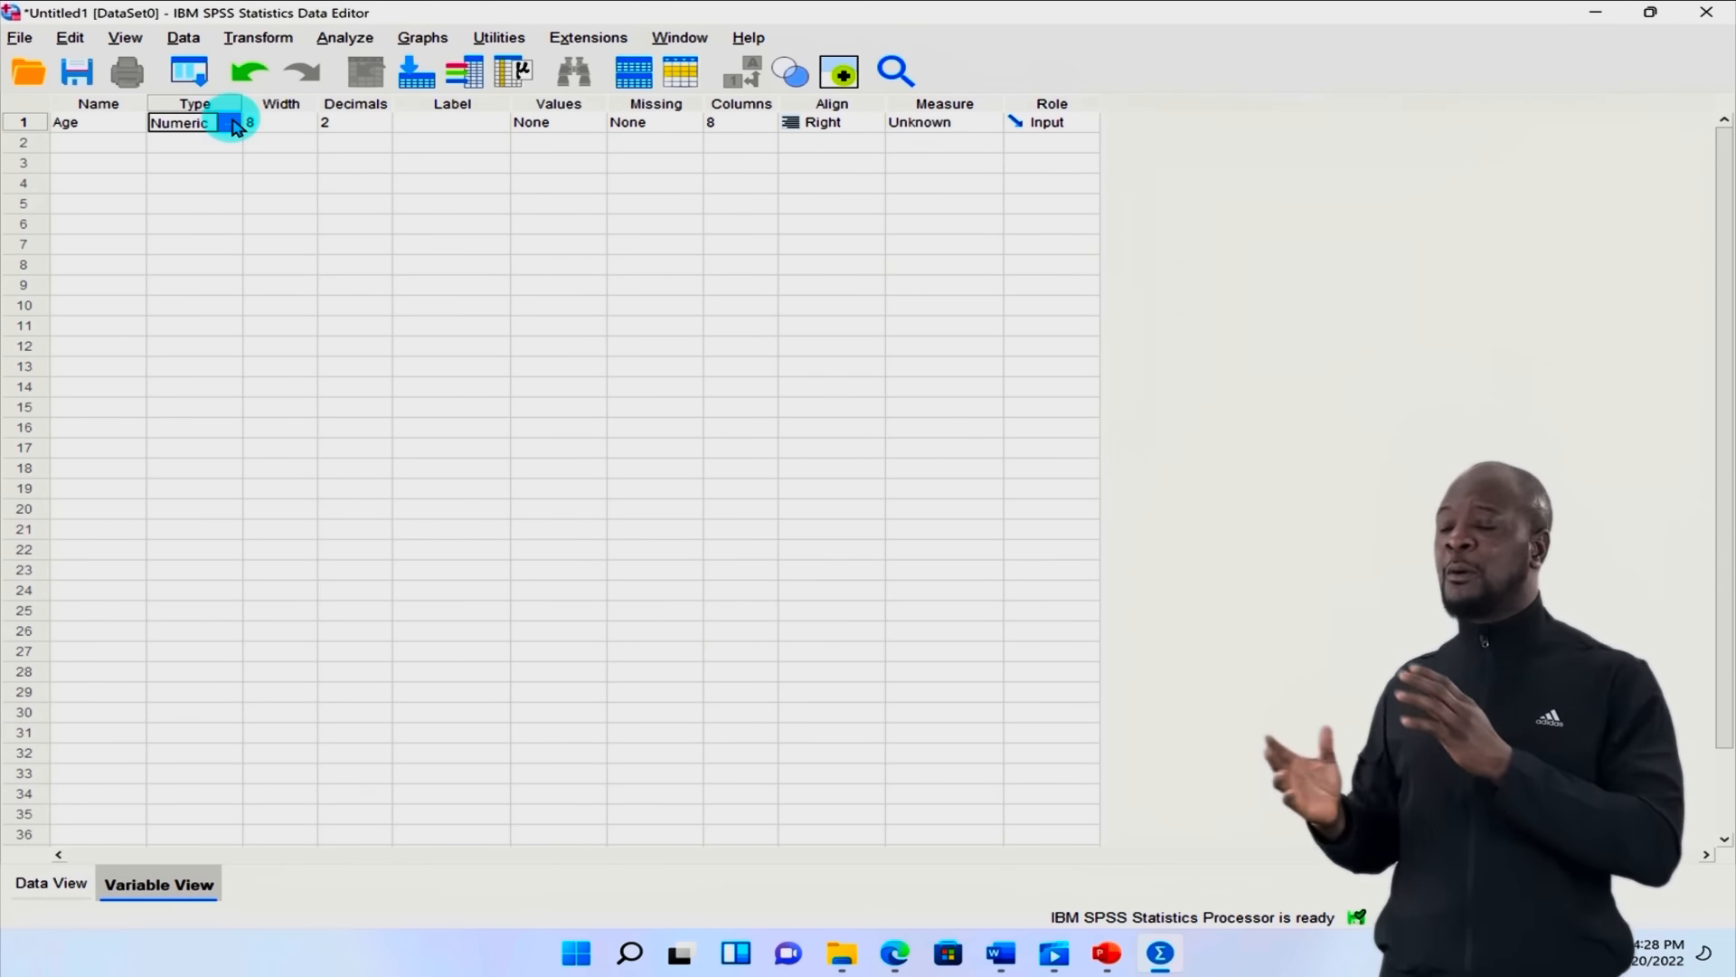
left_click(232, 123)
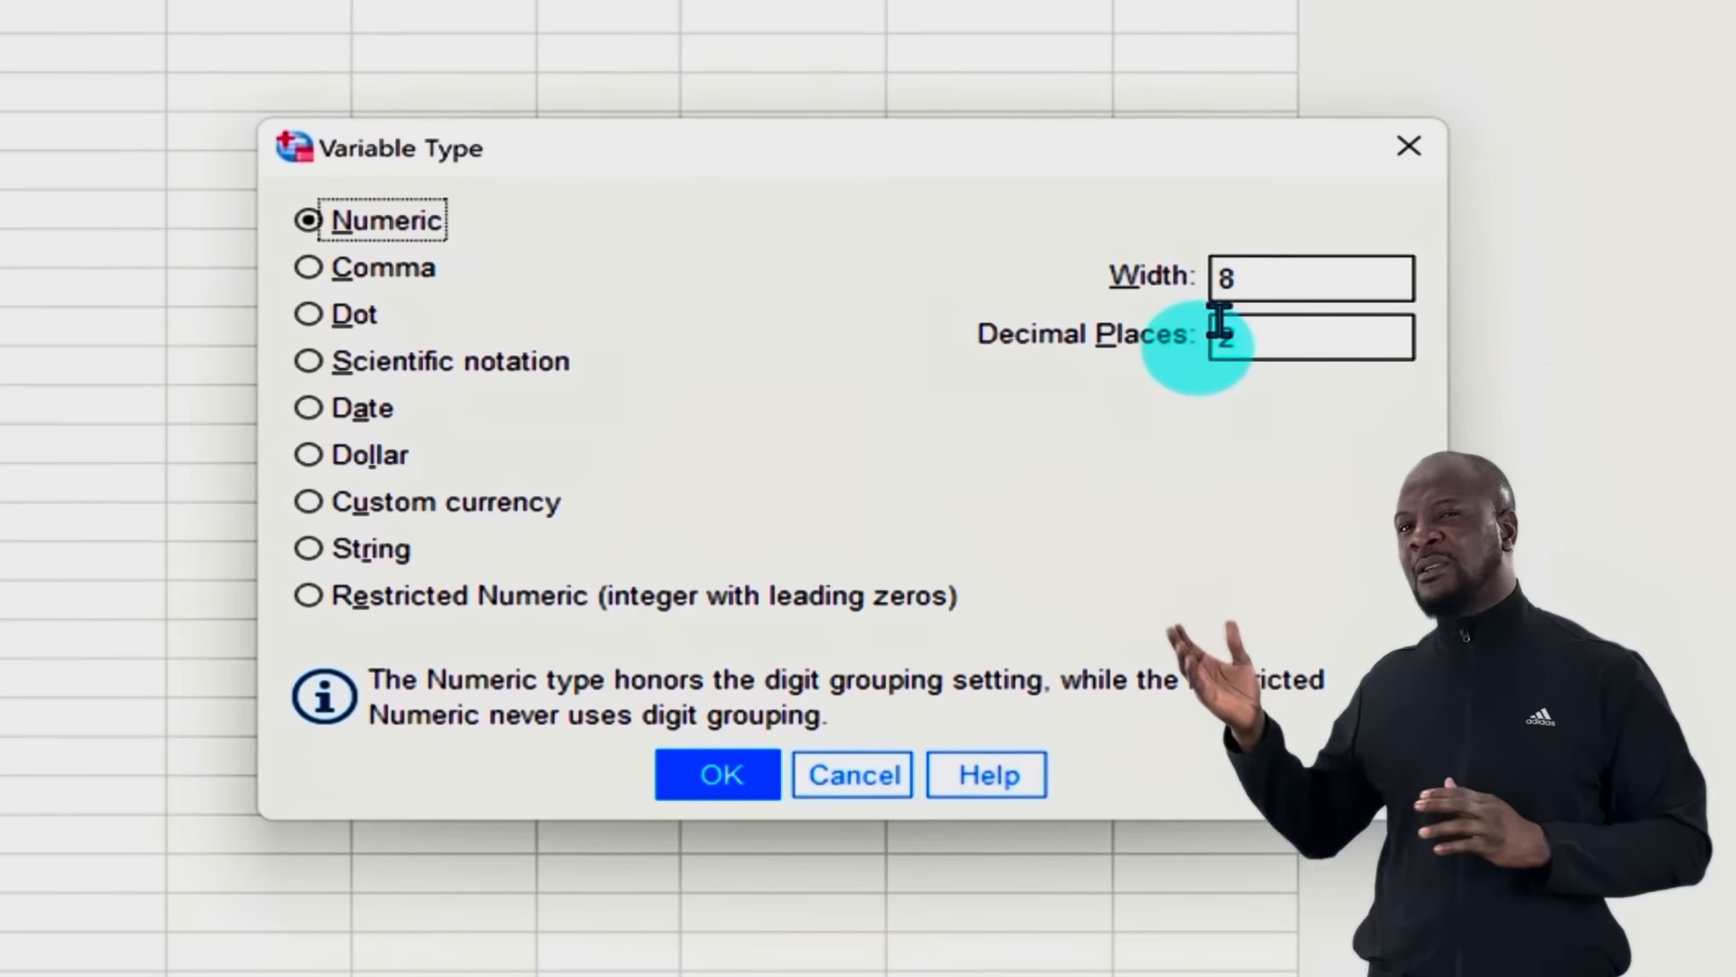
left_click(1260, 280)
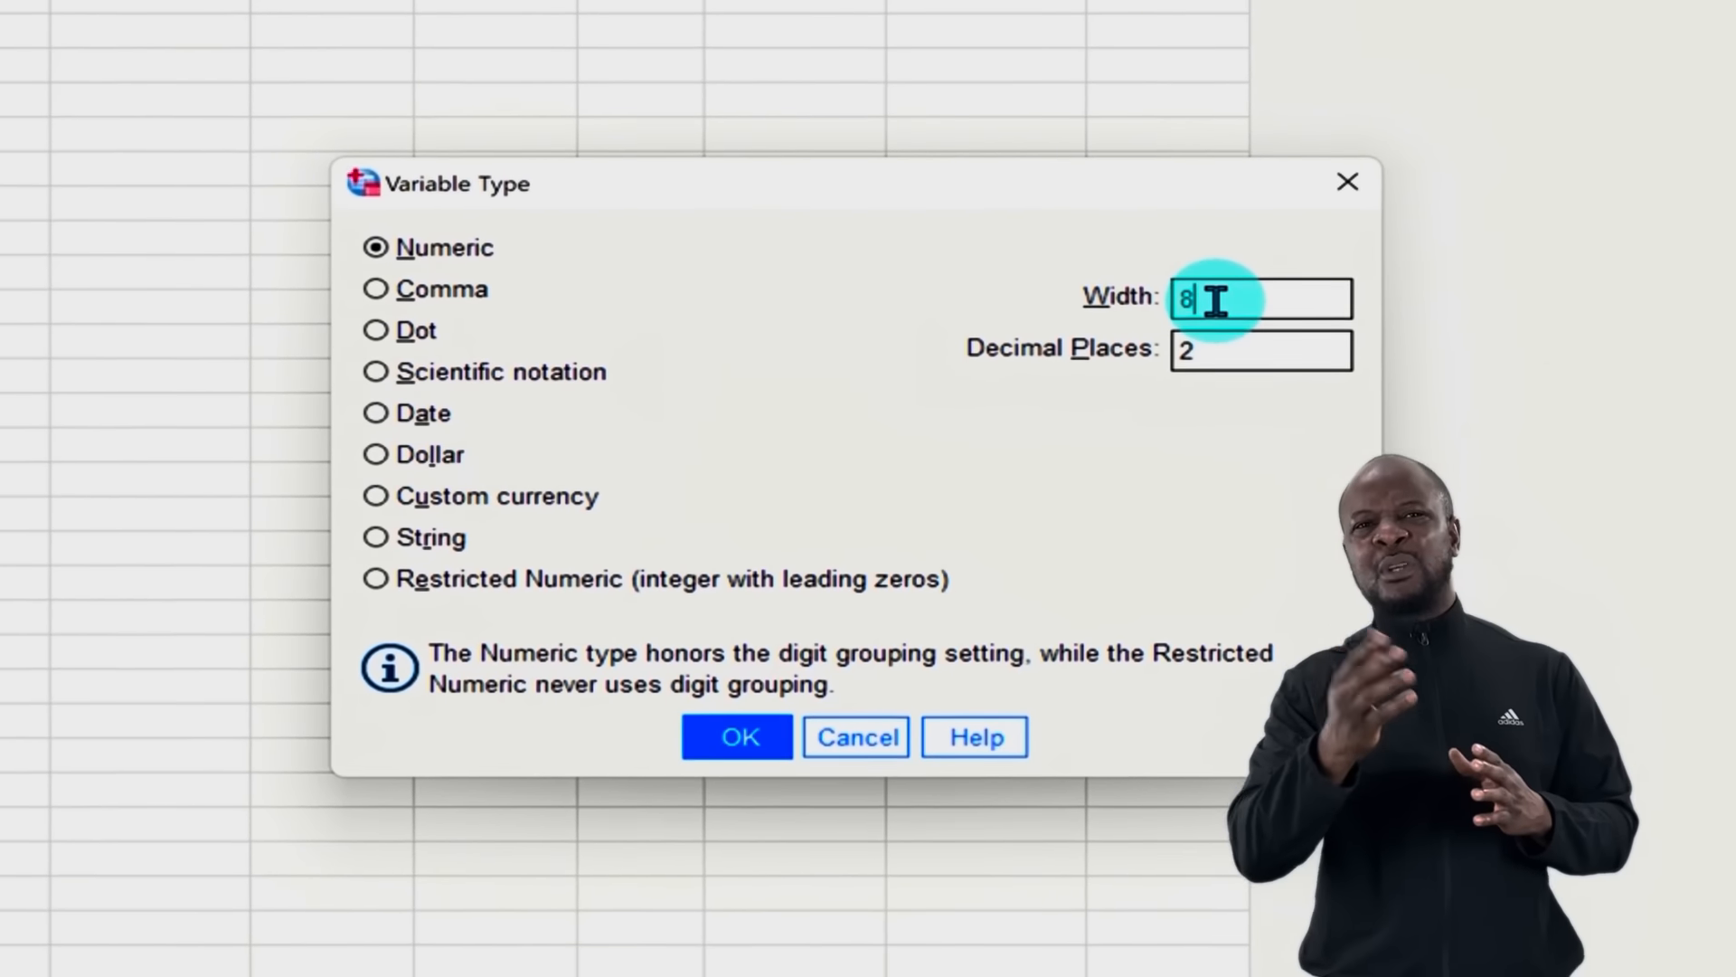
key("BackSpace")
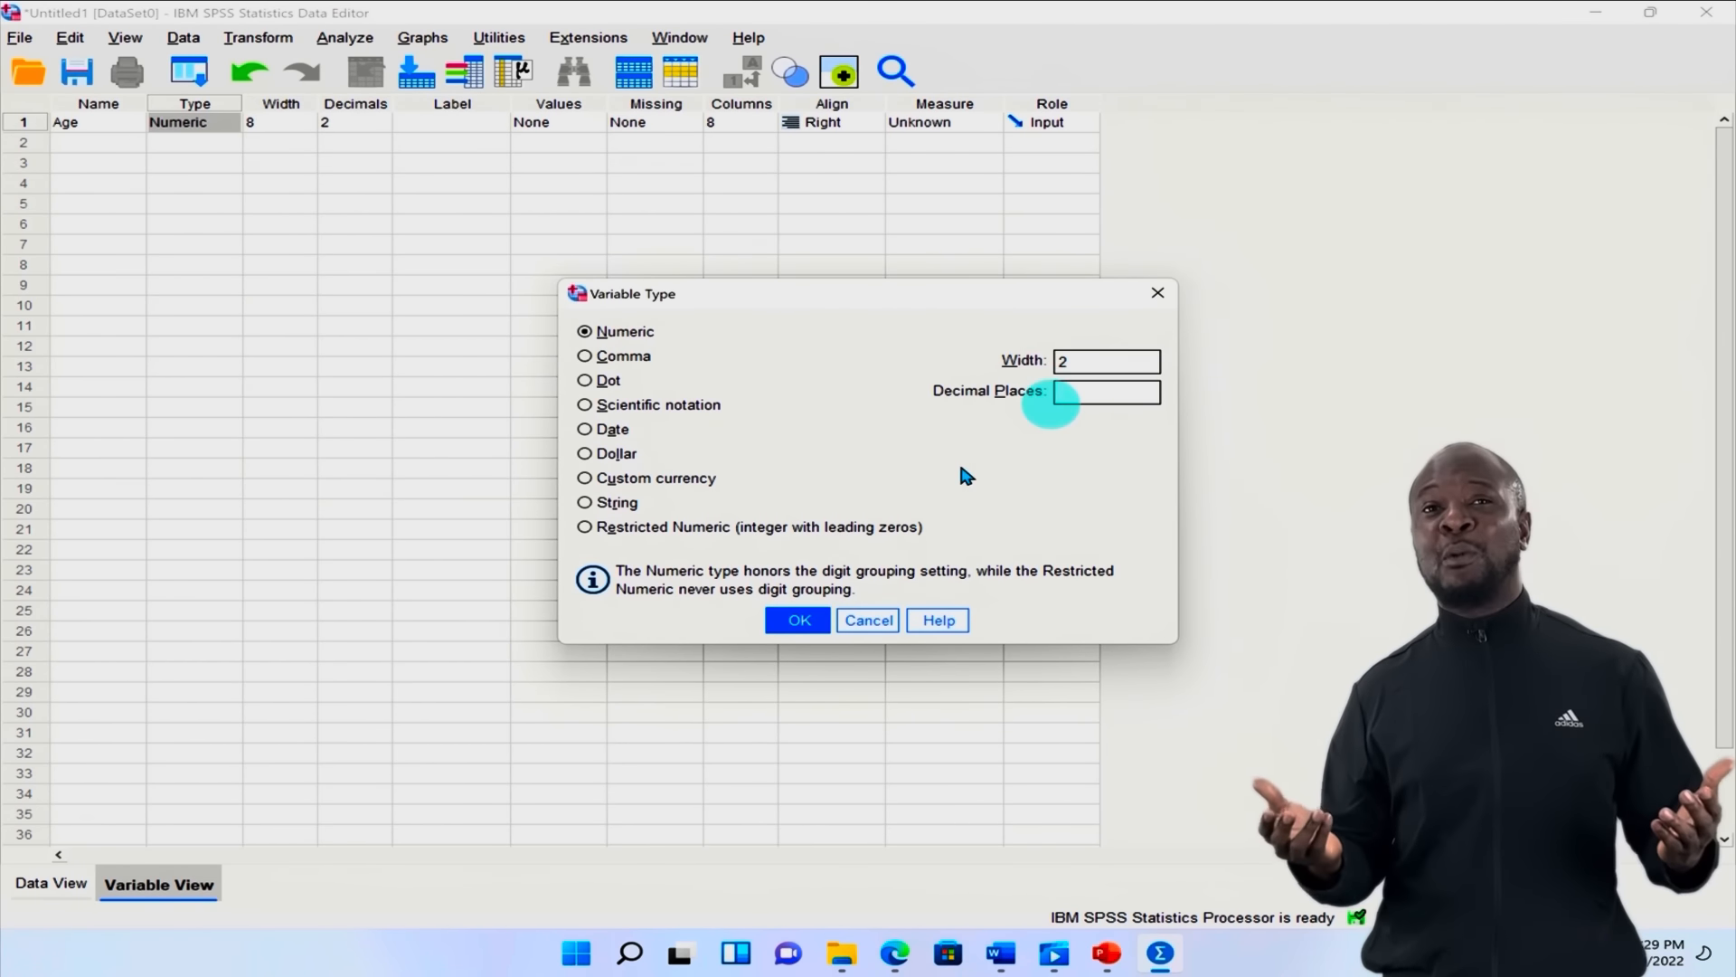
left_click(817, 631)
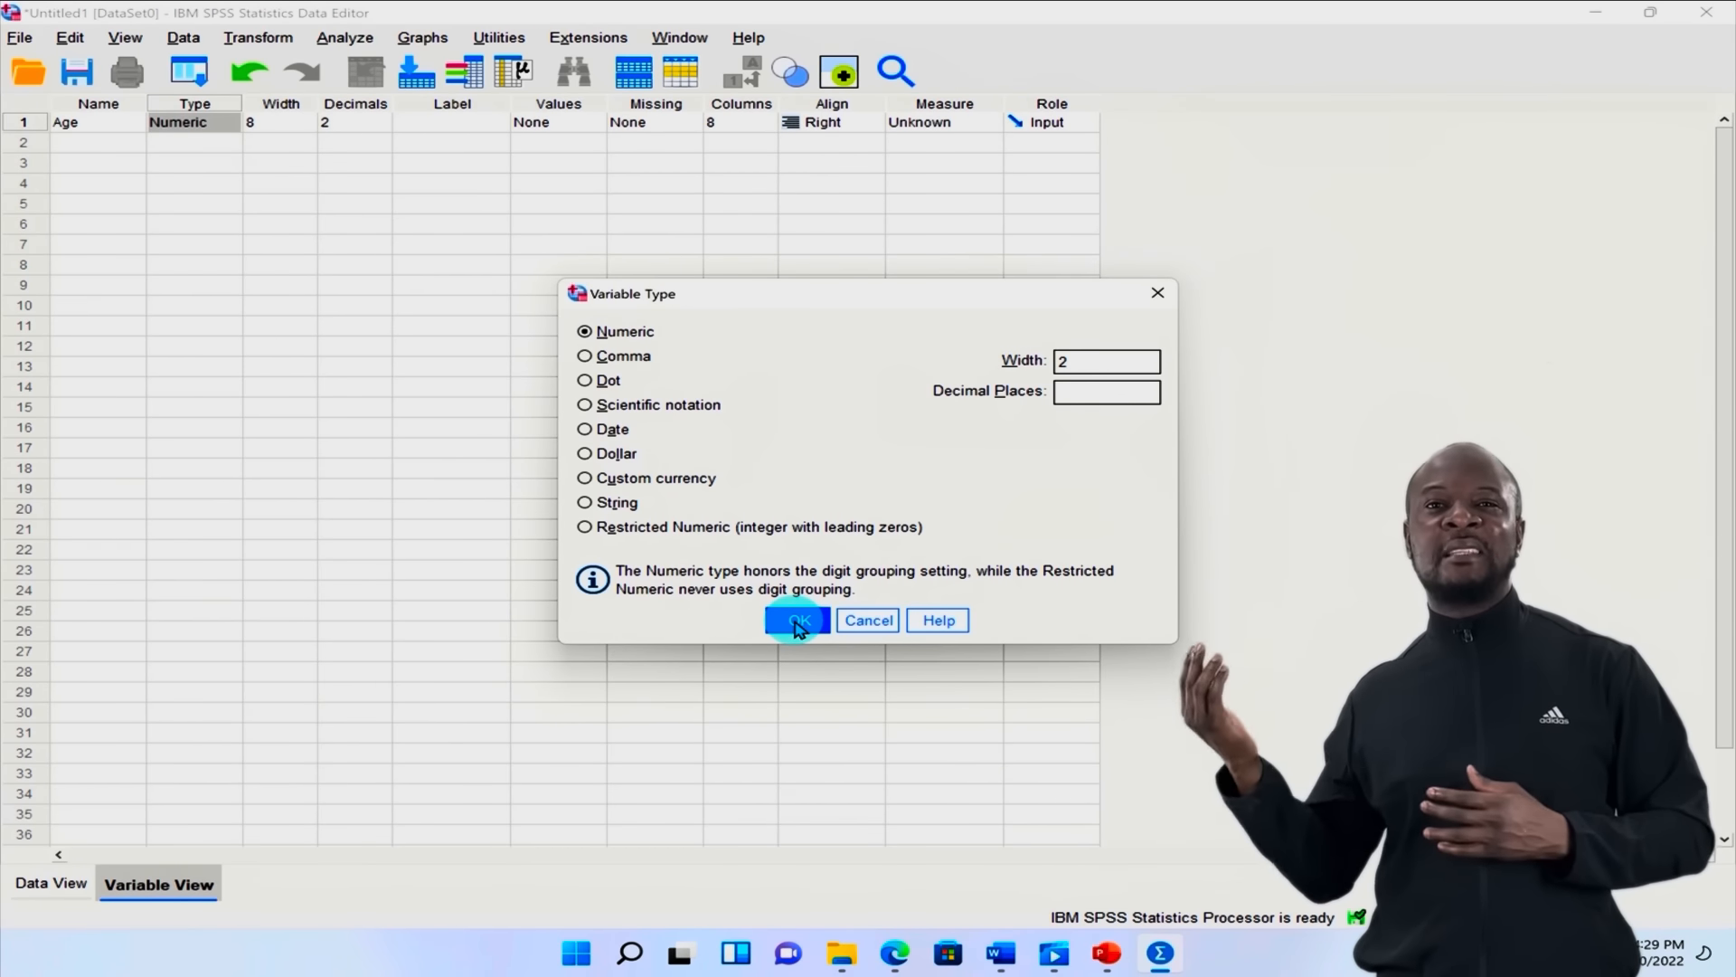
left_click(796, 624)
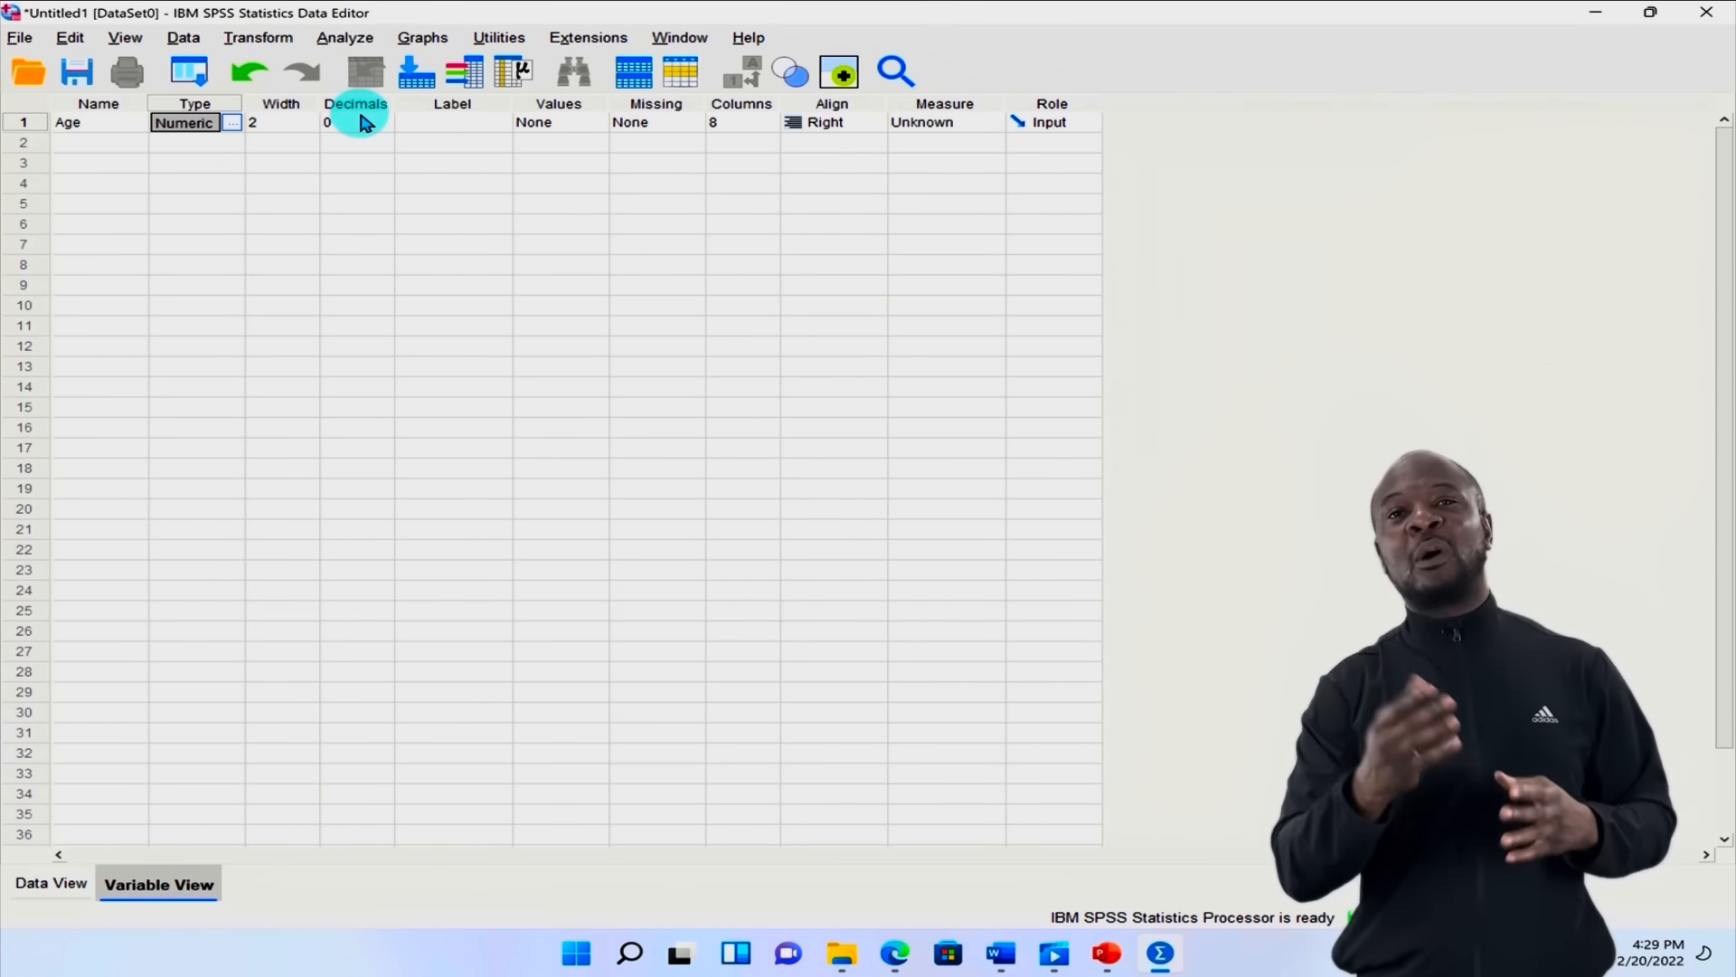
Step: Label the Age variable "Age of respondents"
left_click(477, 122)
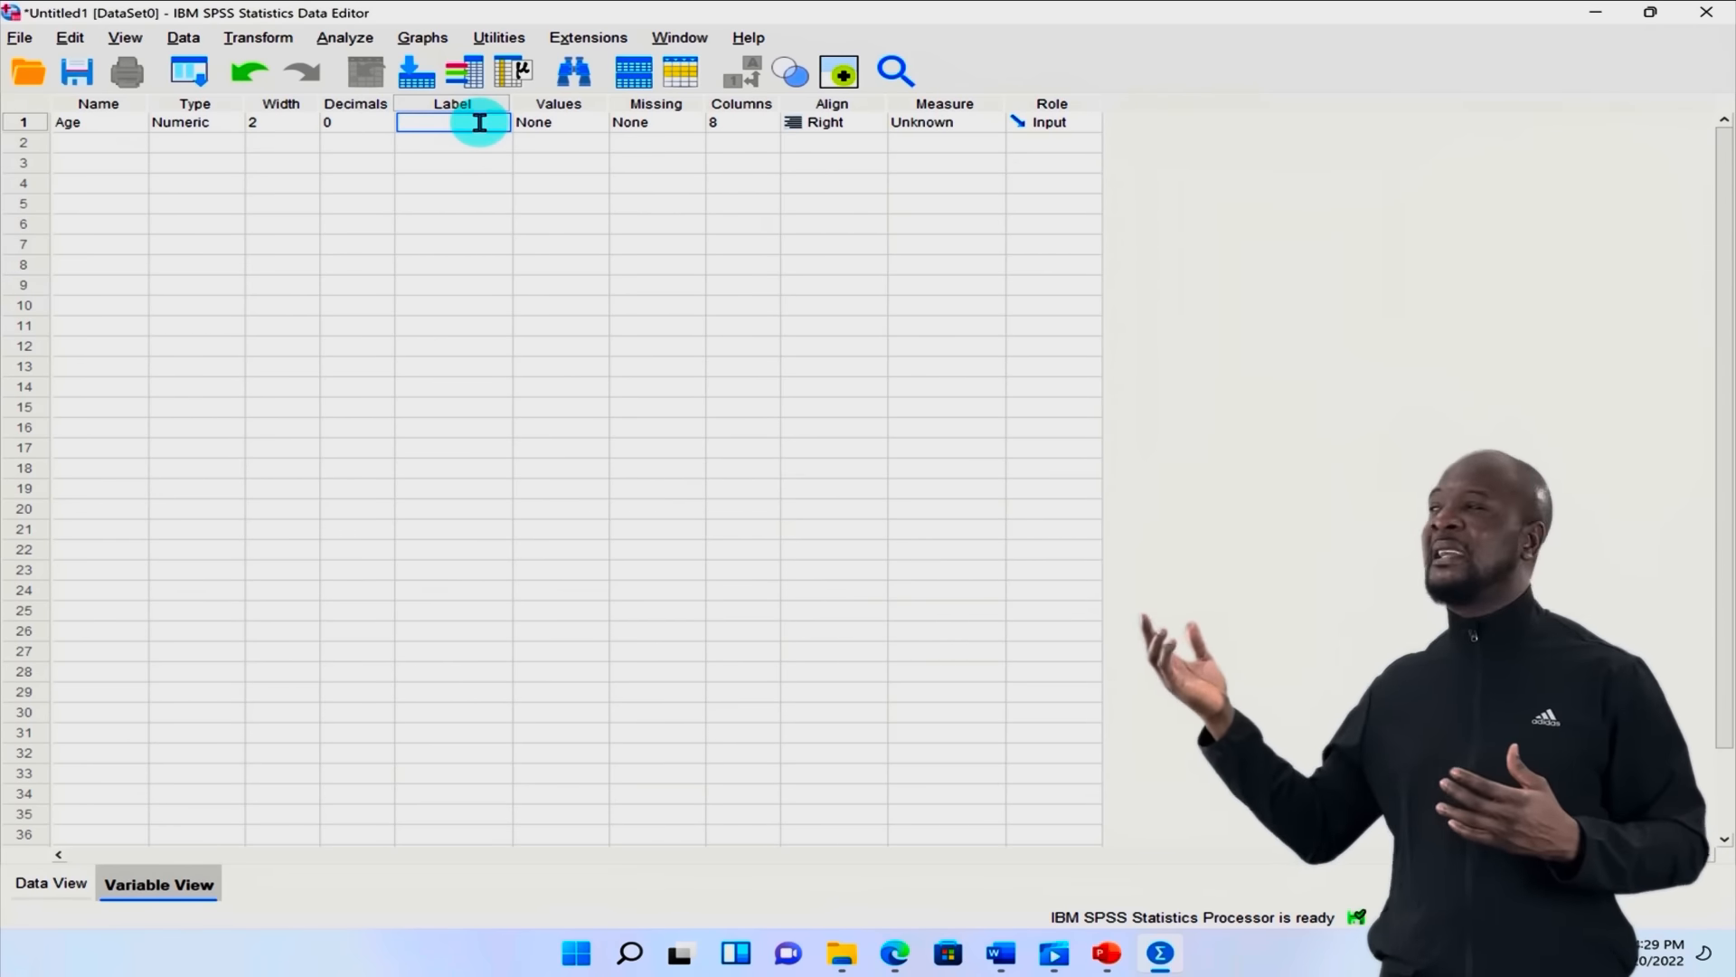
type("Age ")
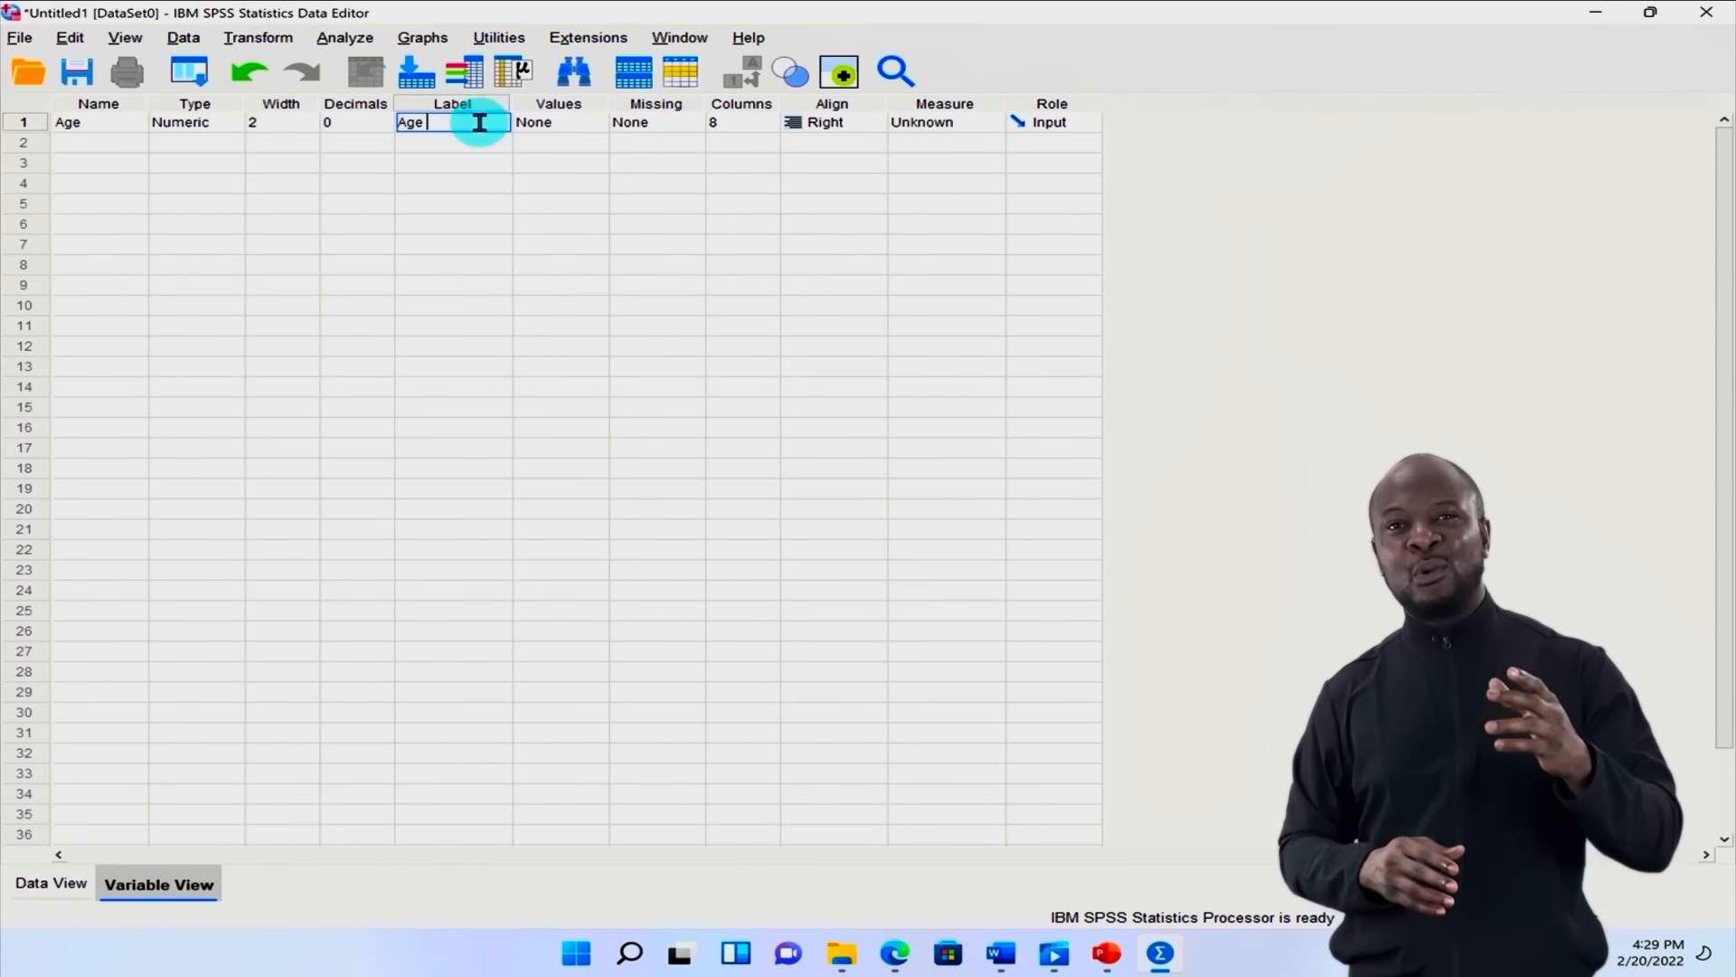
type("of r")
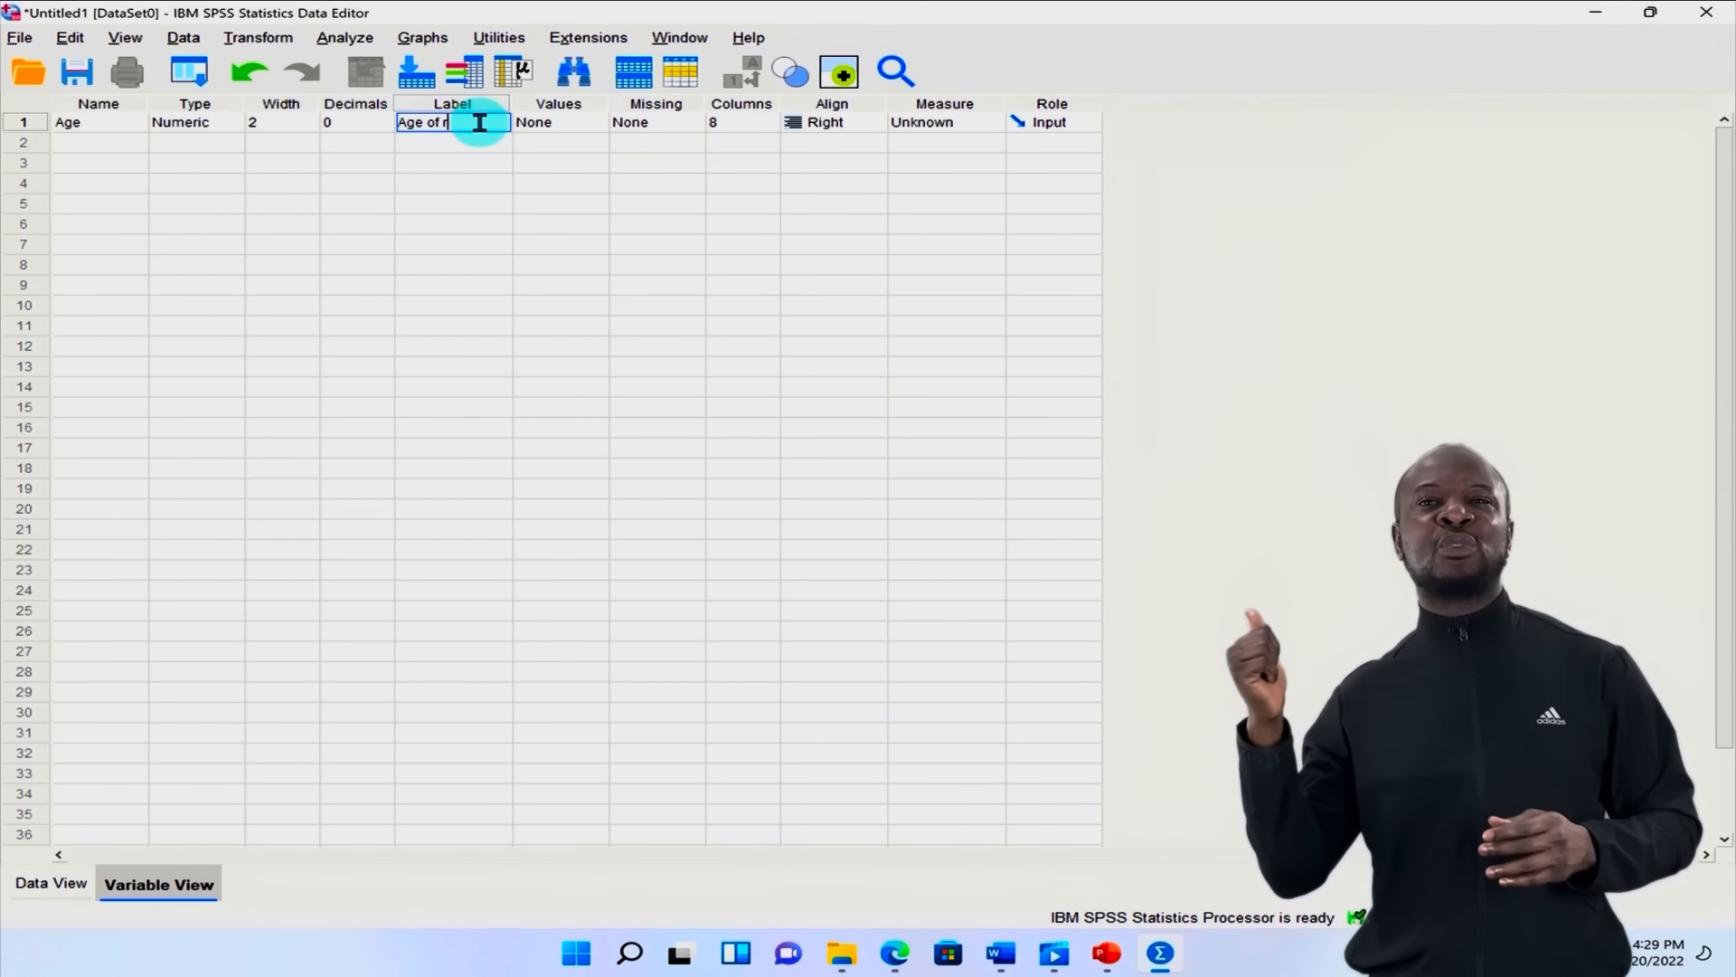
type("esponden")
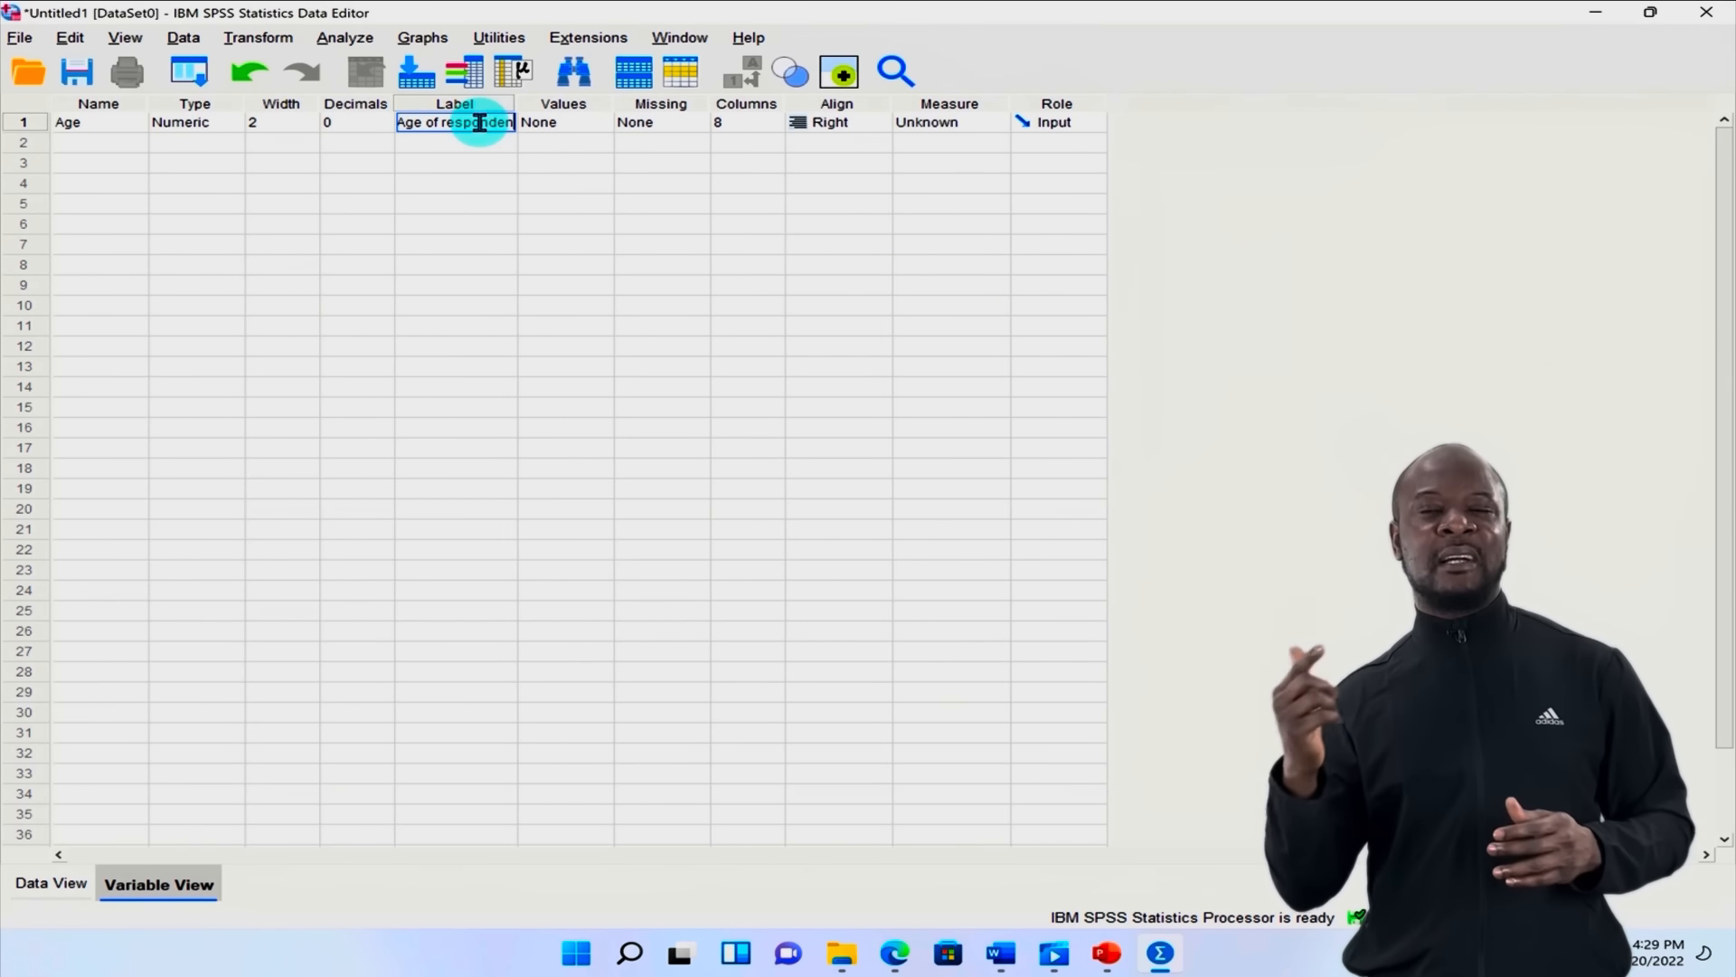
type("ts")
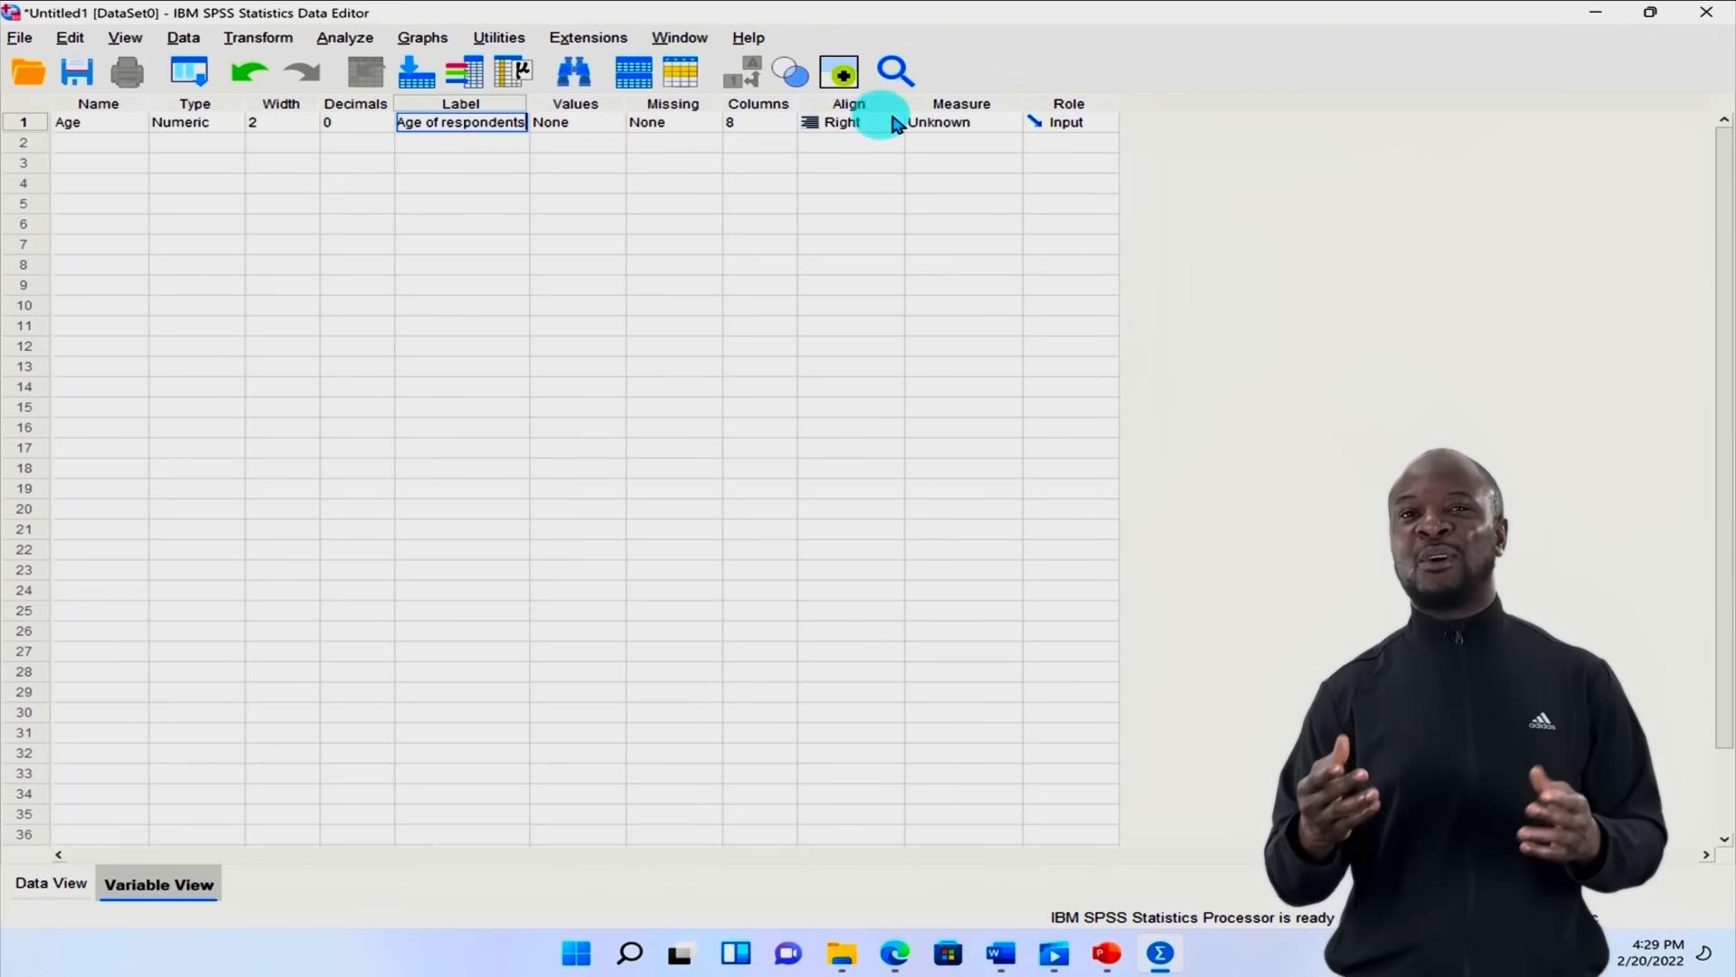
Step: Set the Age variable's measurement level to Scale and its role to Input
left_click(1013, 126)
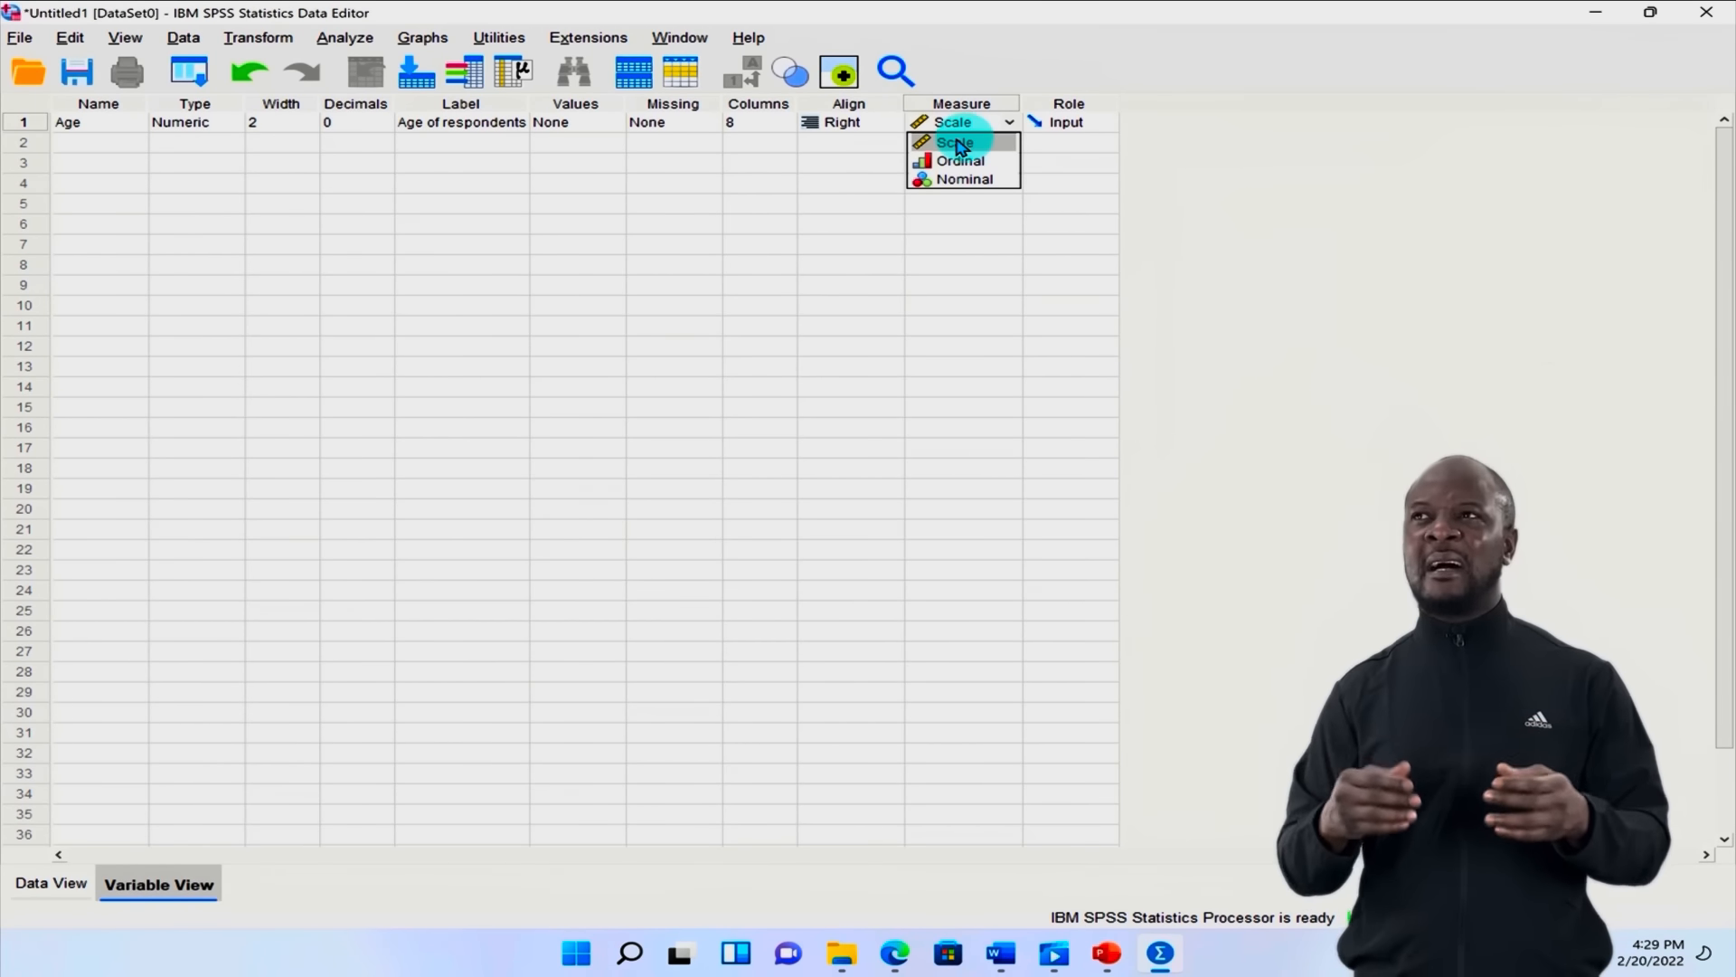
left_click(1004, 141)
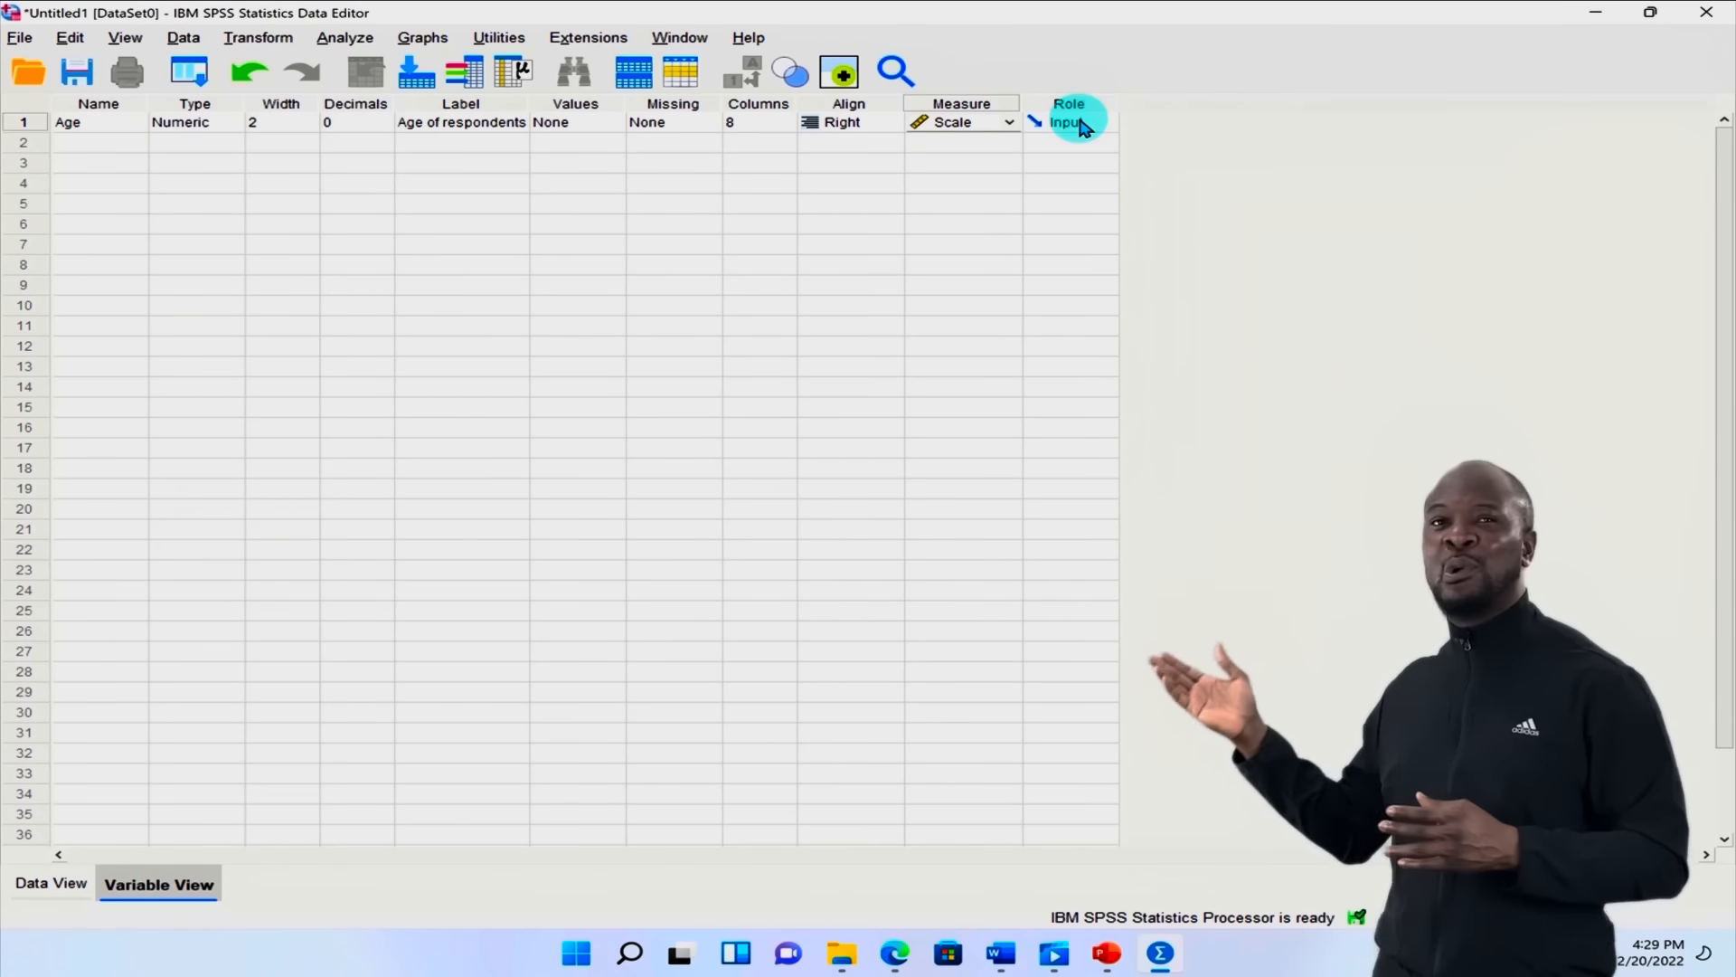
left_click(1112, 124)
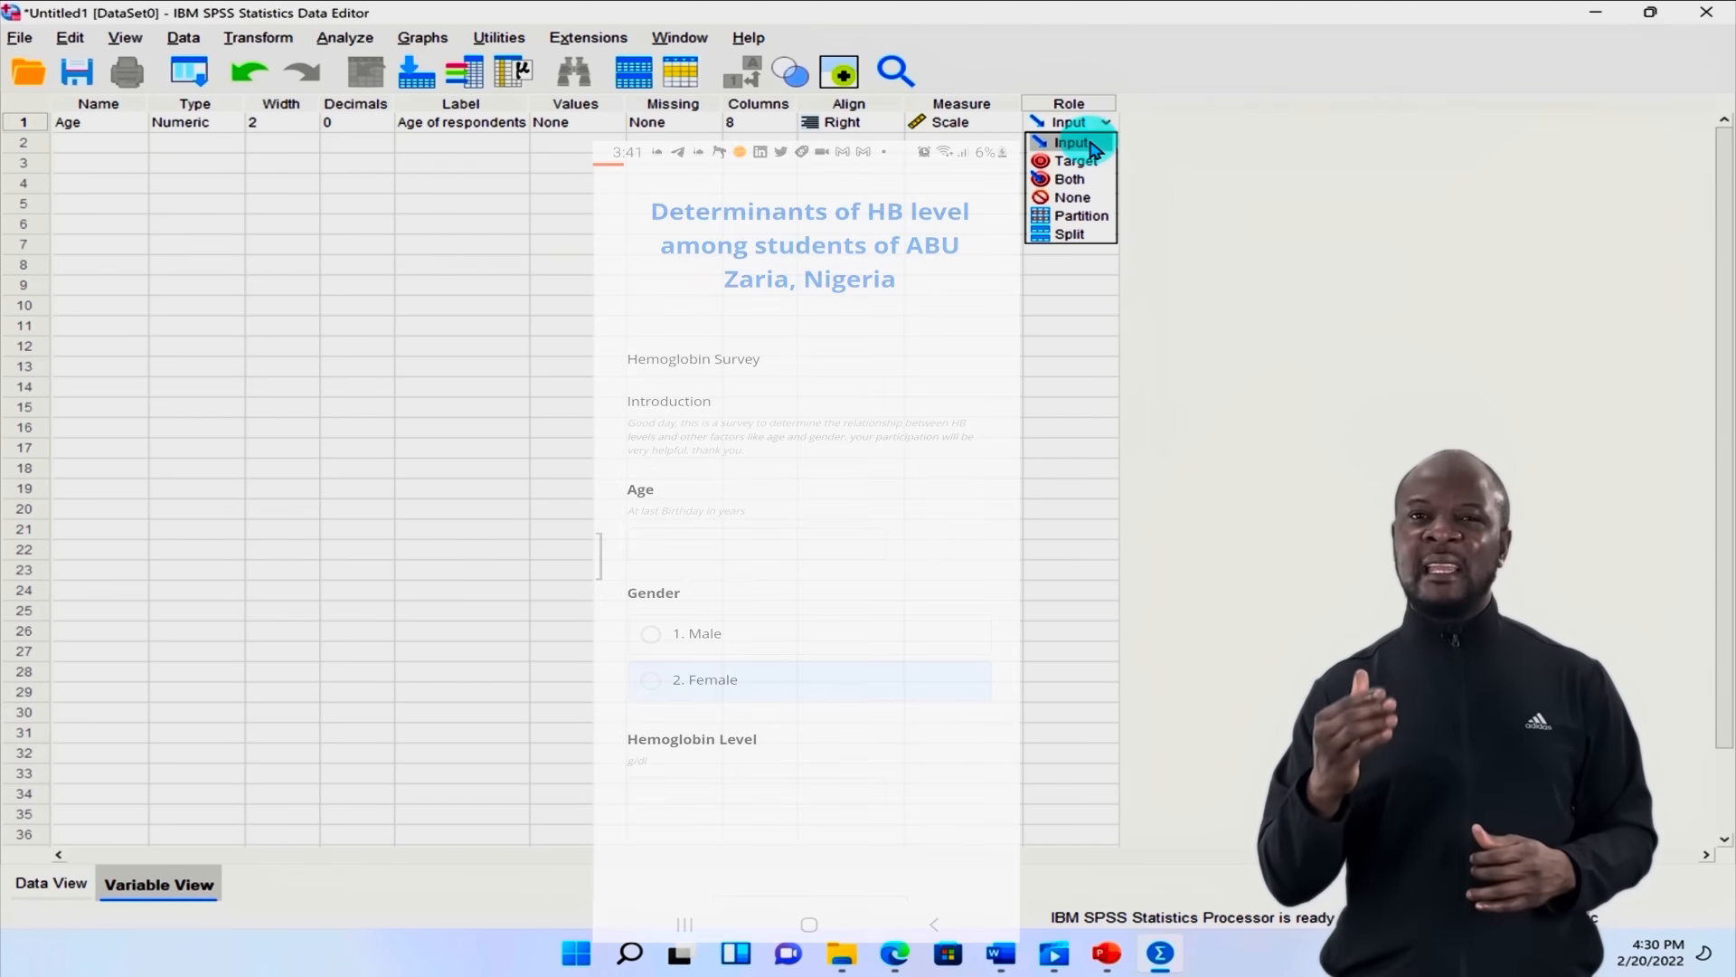
left_click(1093, 144)
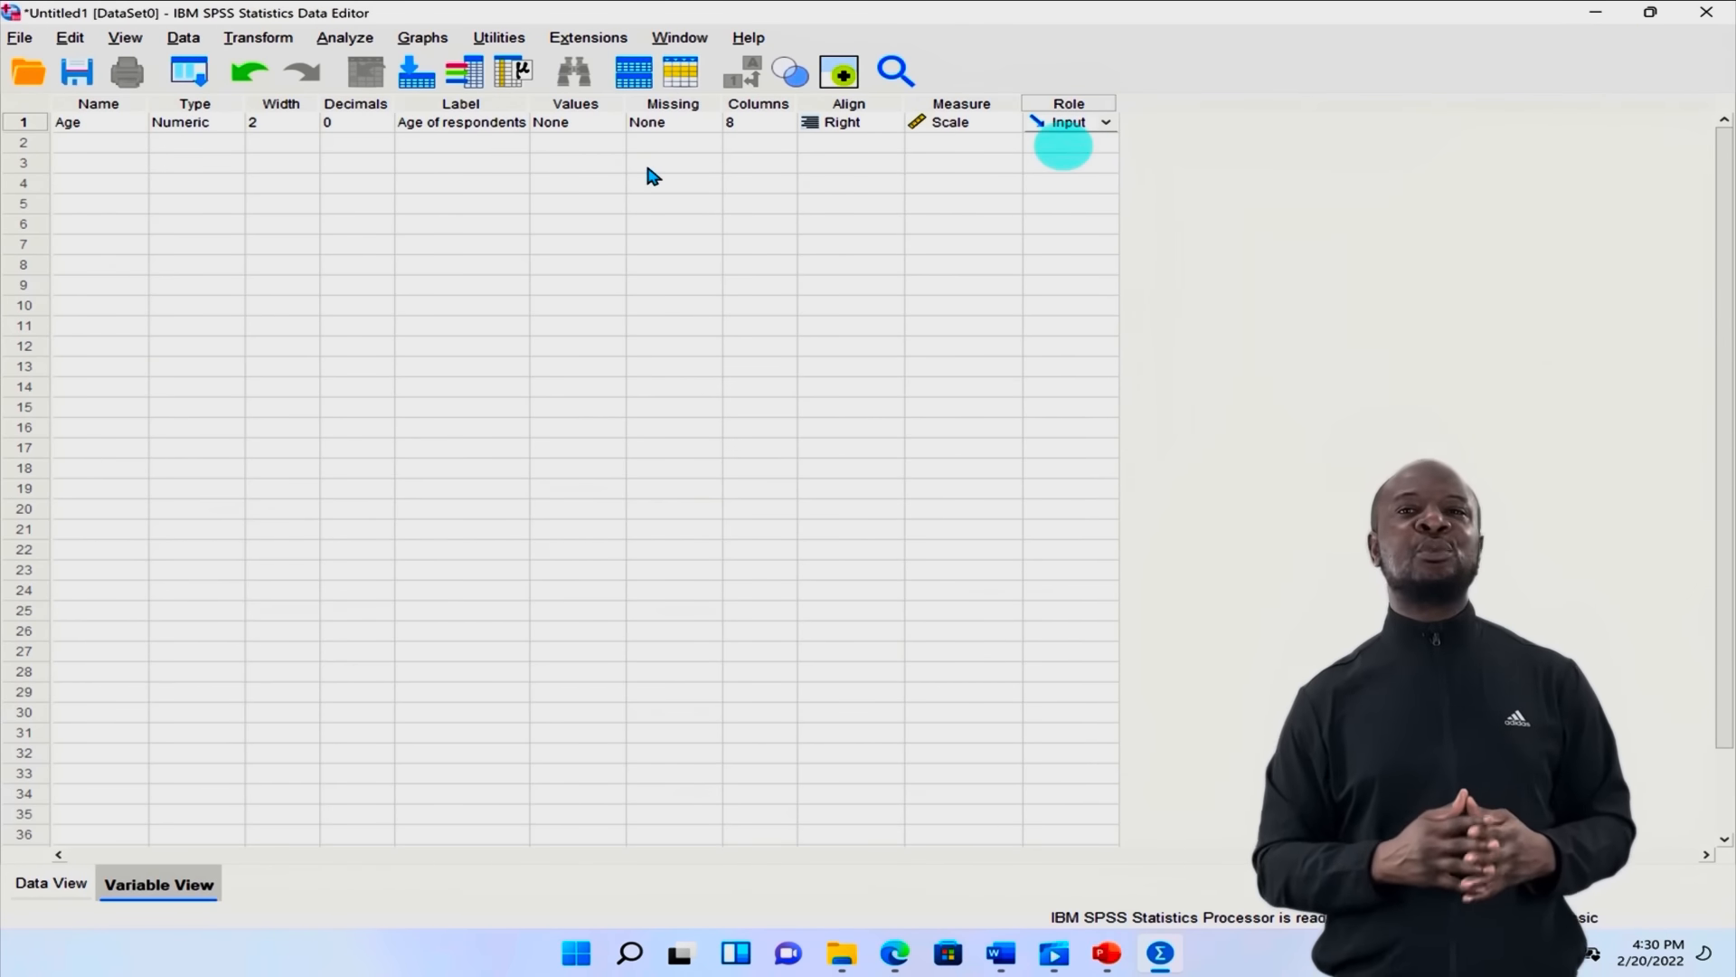
Step: Name the second variable, in the row below Age, Gender
left_click(89, 142)
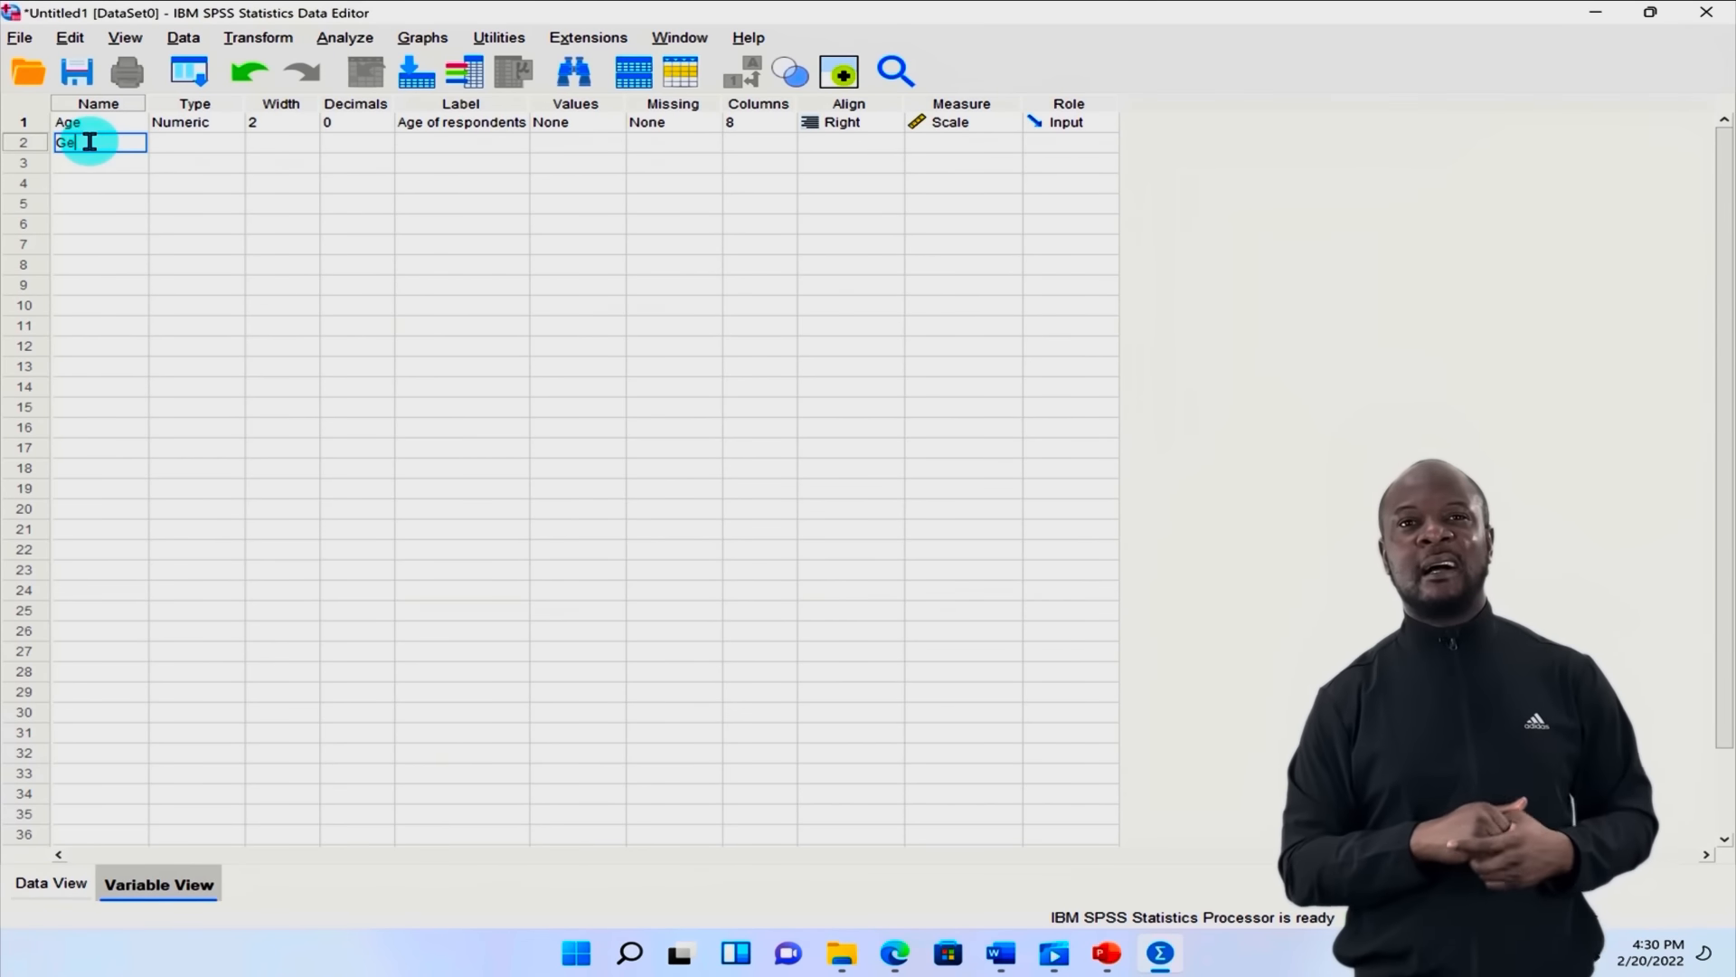
type("Gender")
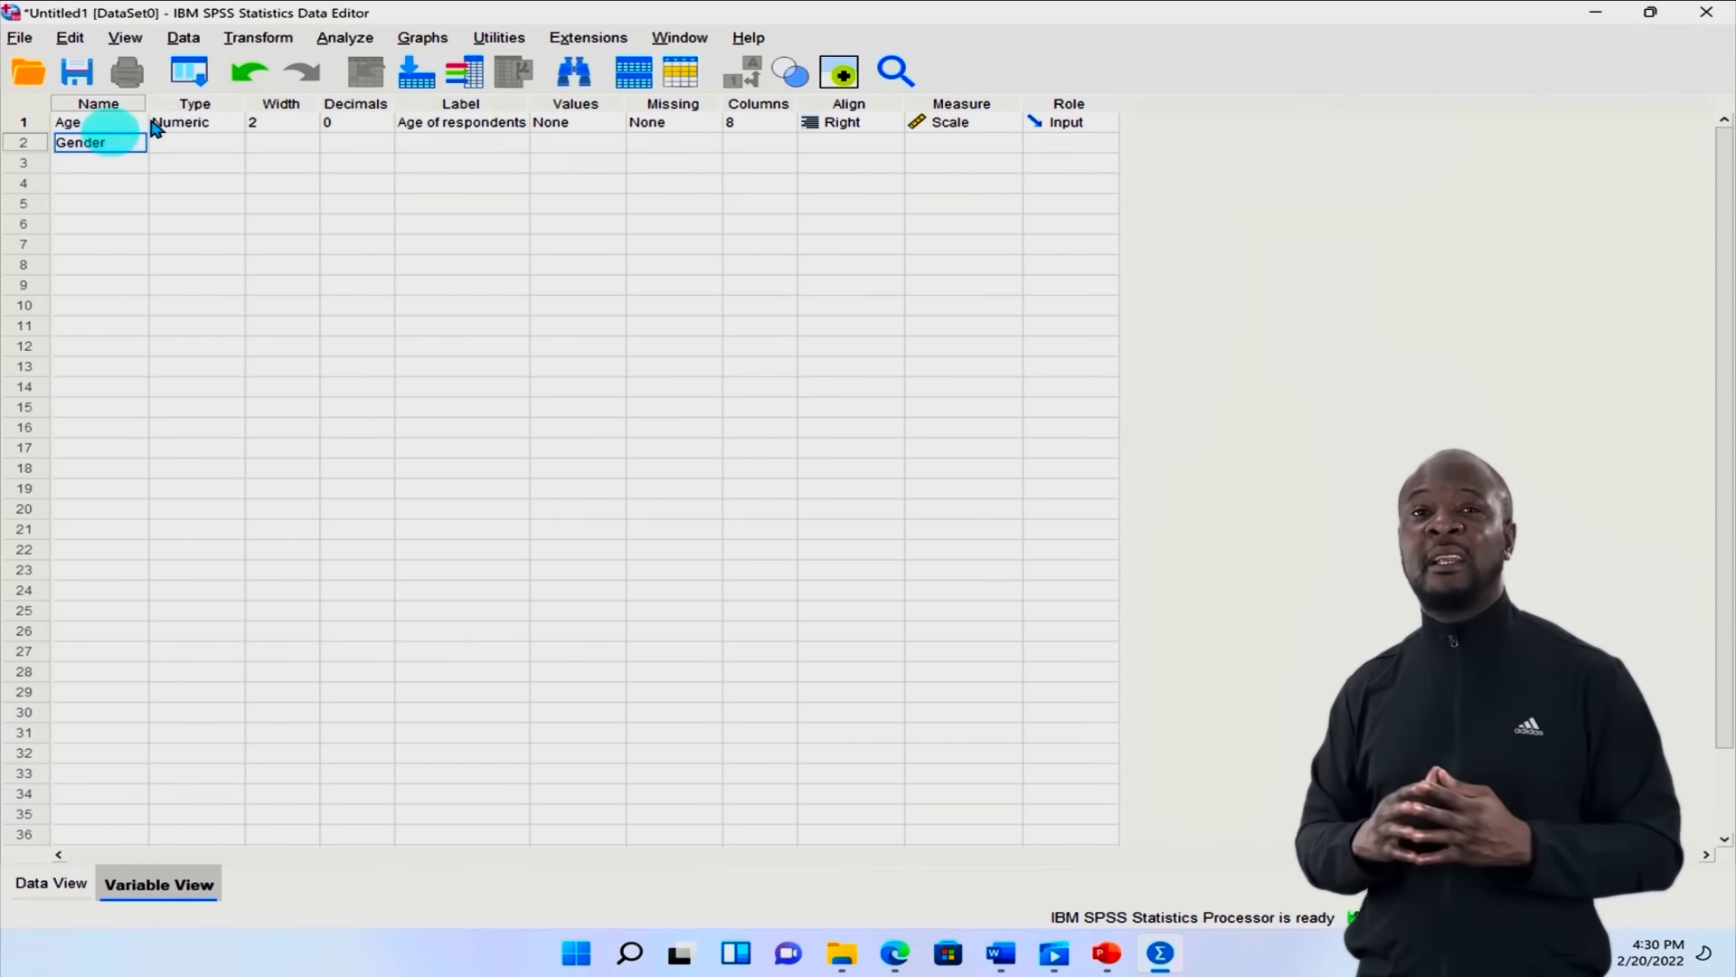
Step: Set the Gender variable's type to String and its width to 6
left_click(205, 145)
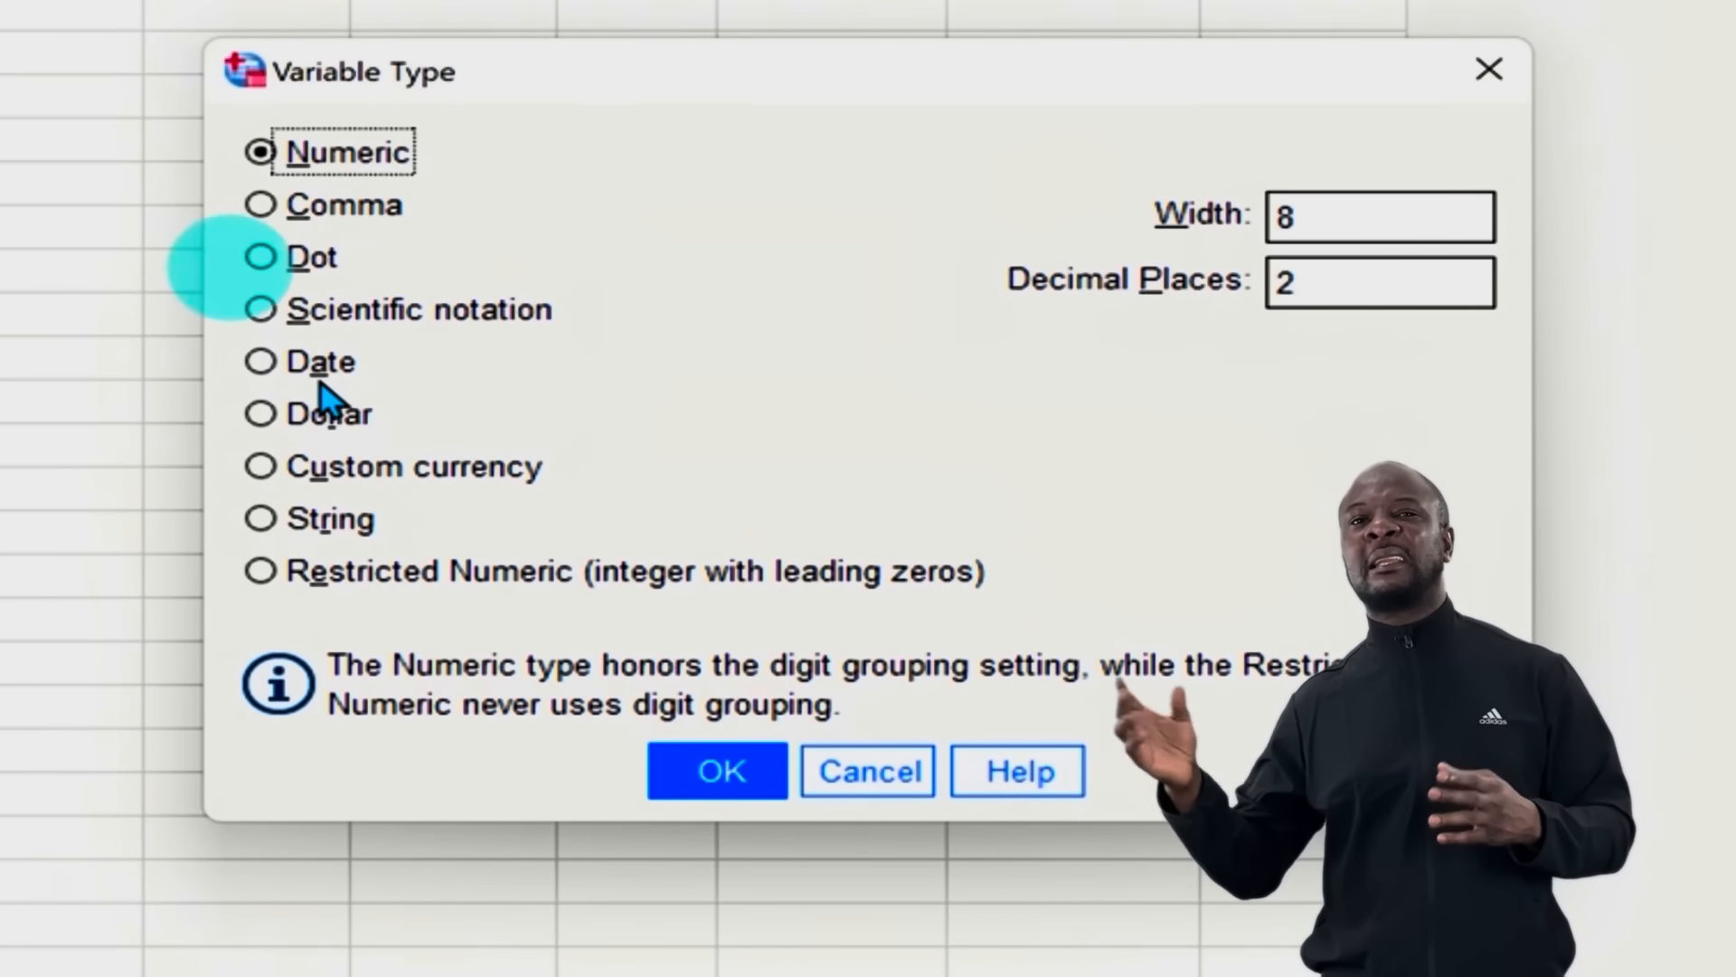
left_click(325, 527)
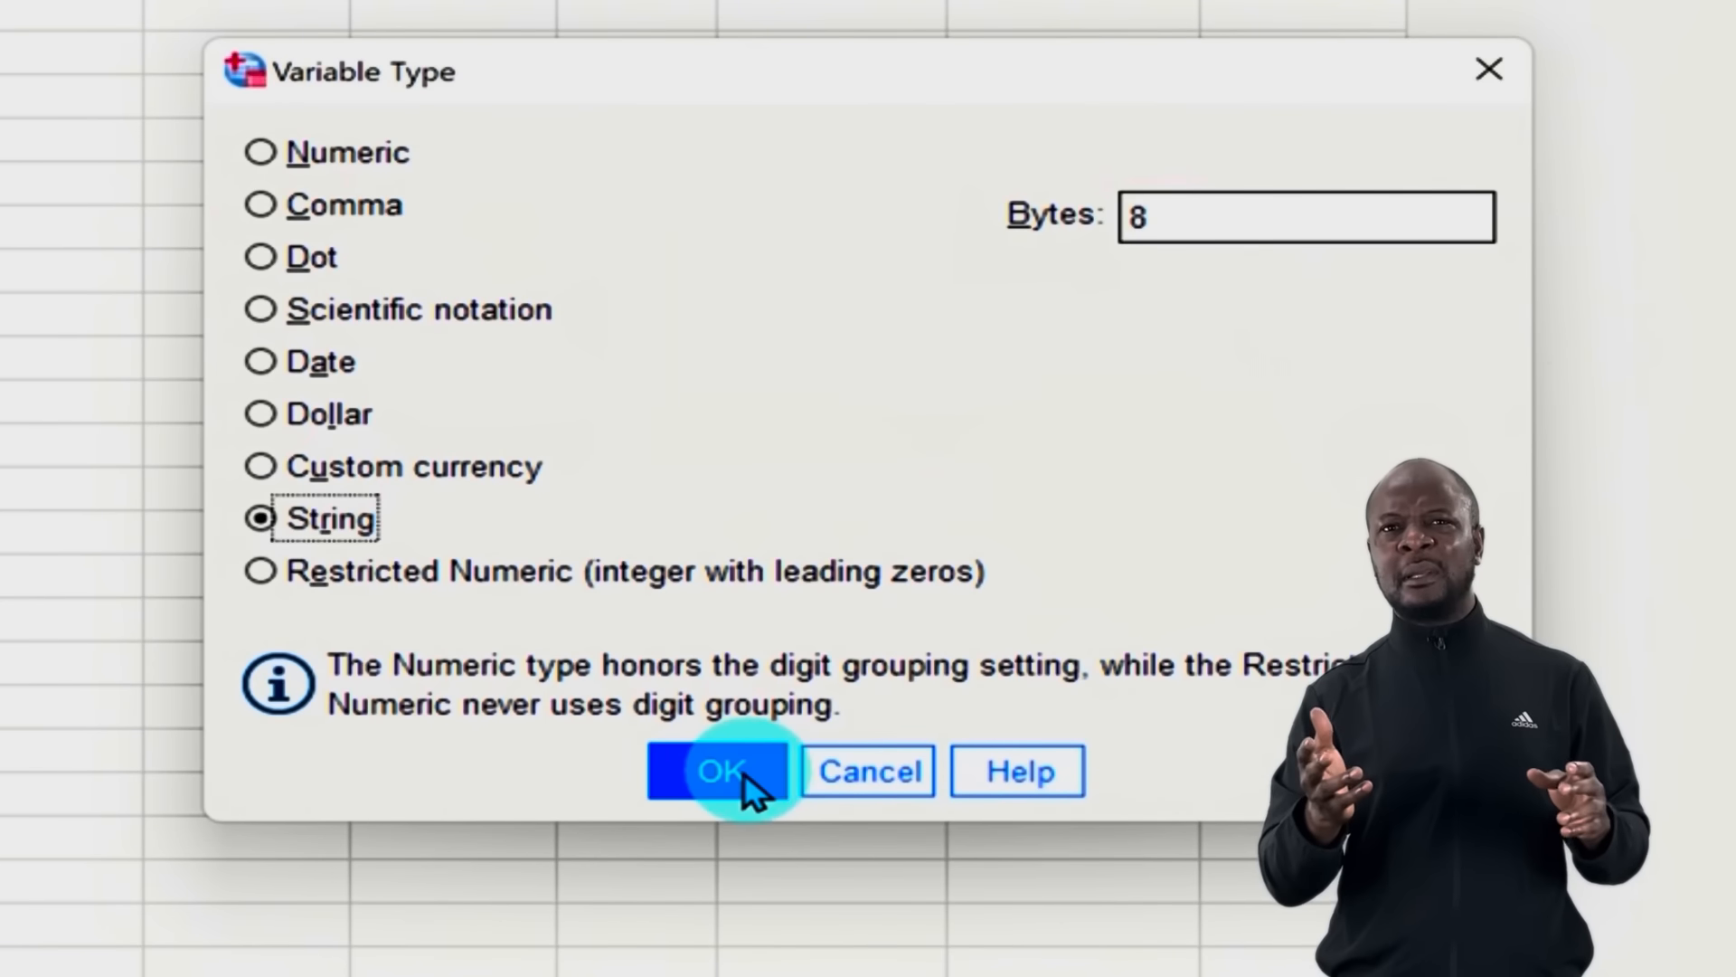
left_click(721, 776)
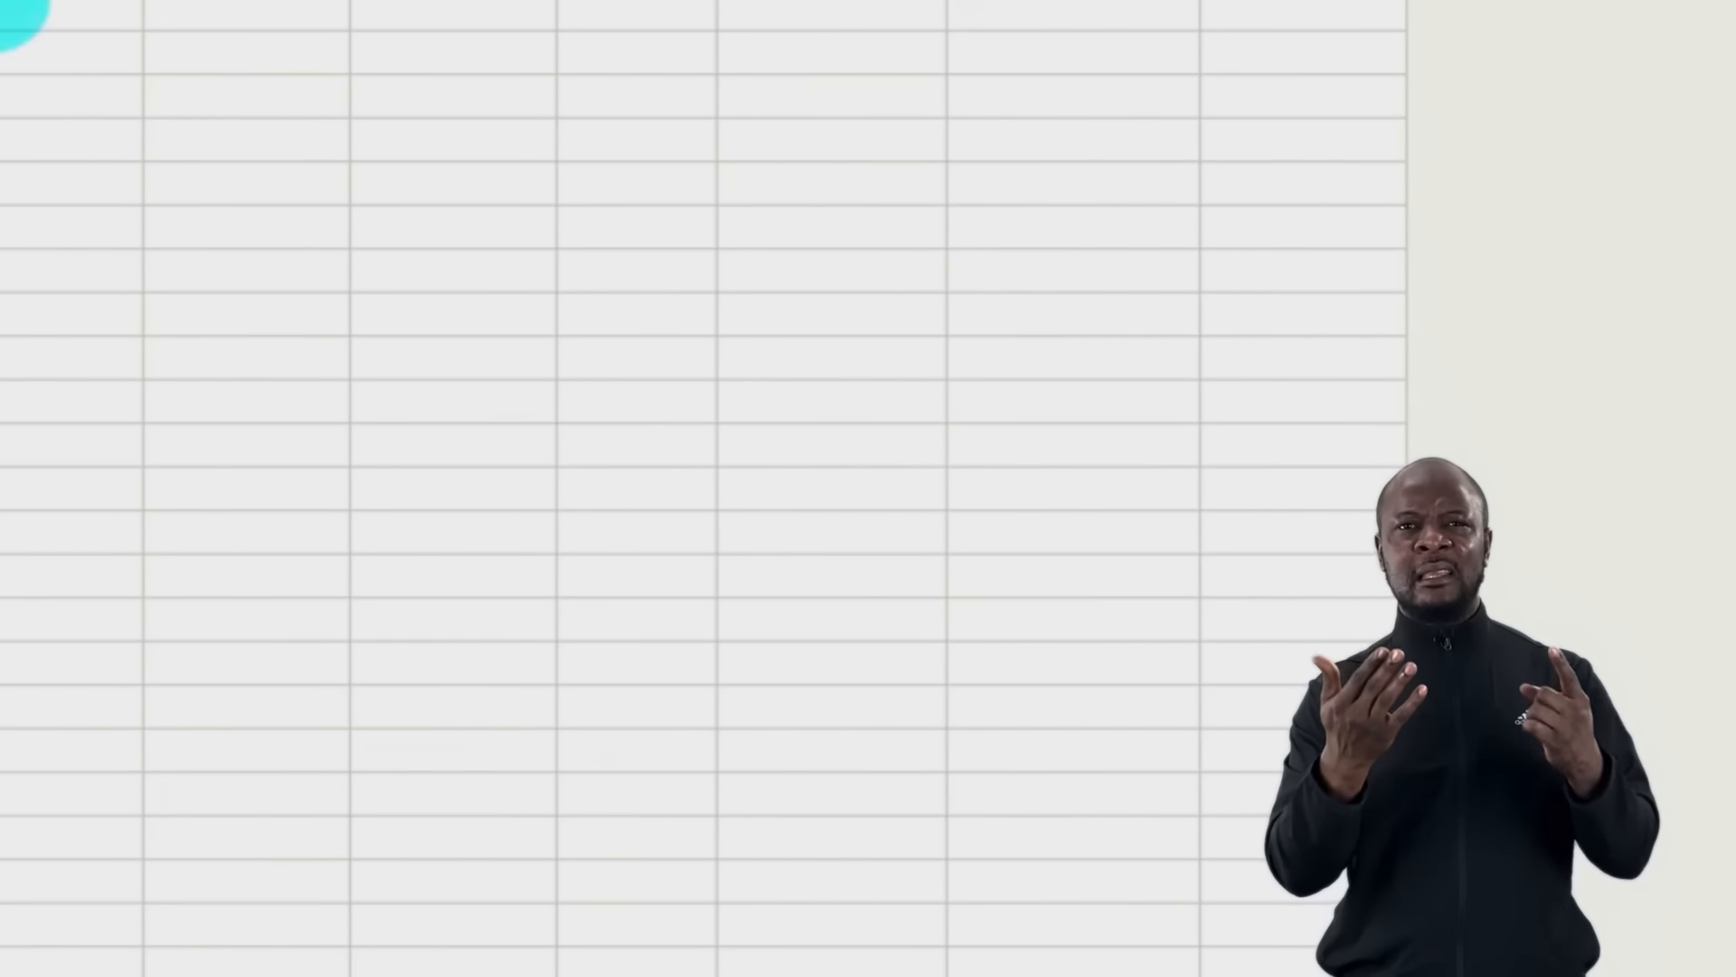
left_click(294, 142)
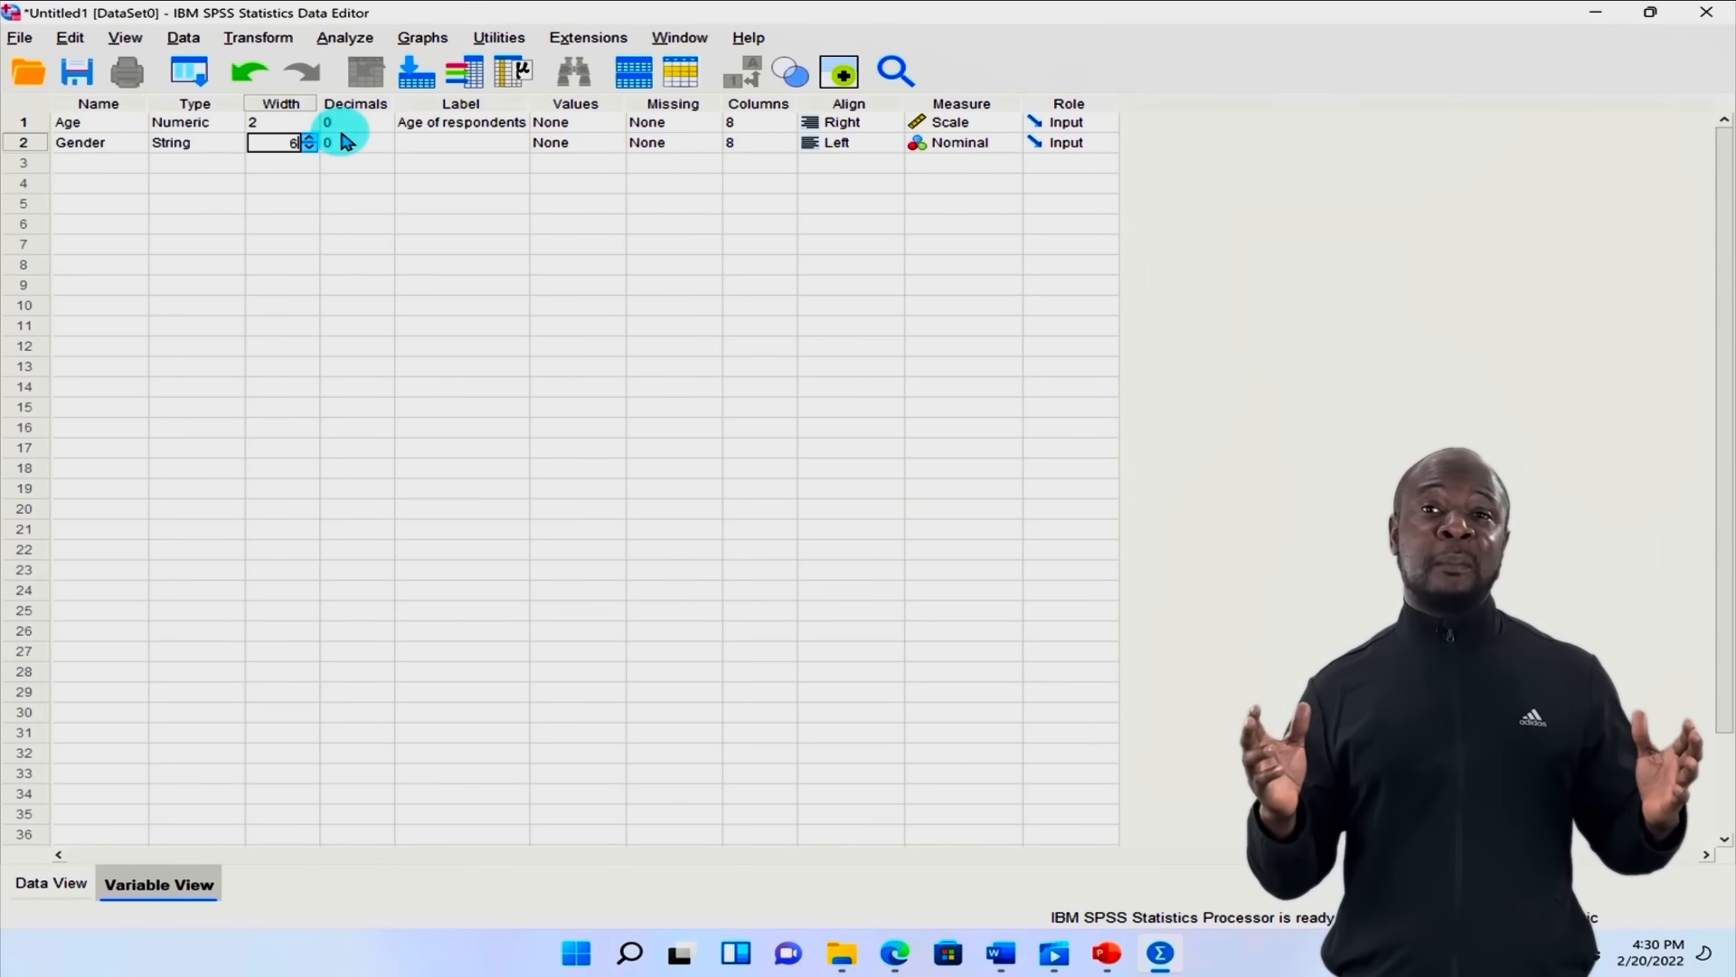
left_click(373, 143)
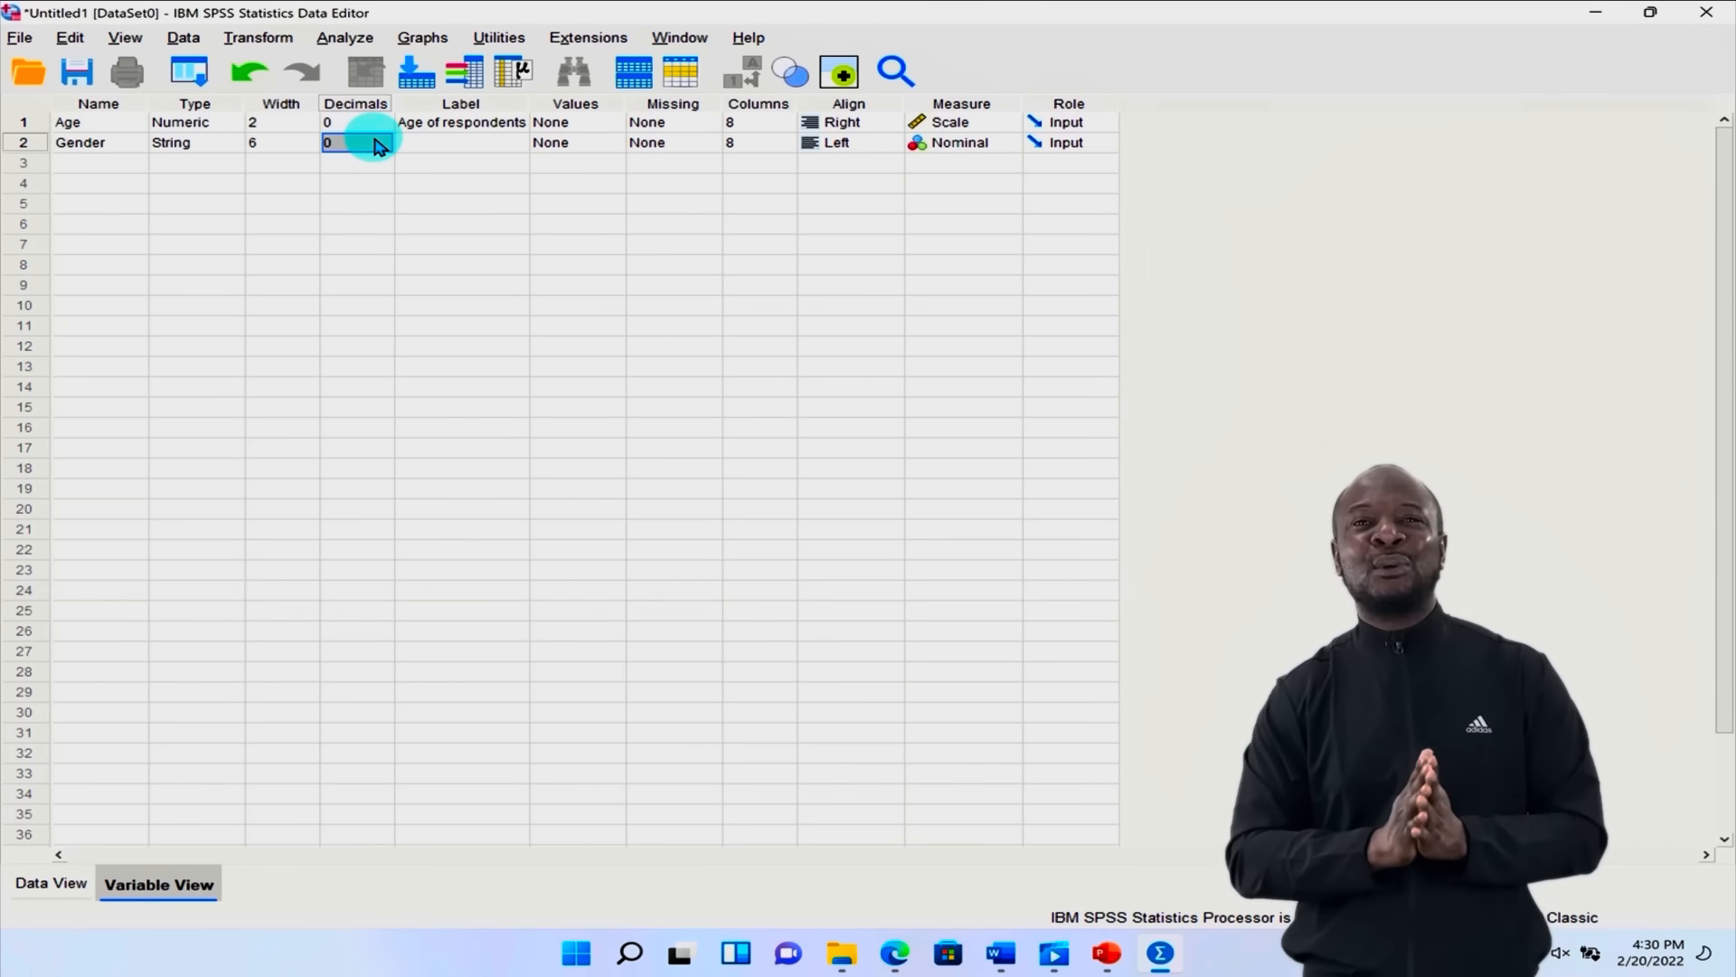
Step: Label the Gender variable "Gender of respondents"
left_click(424, 140)
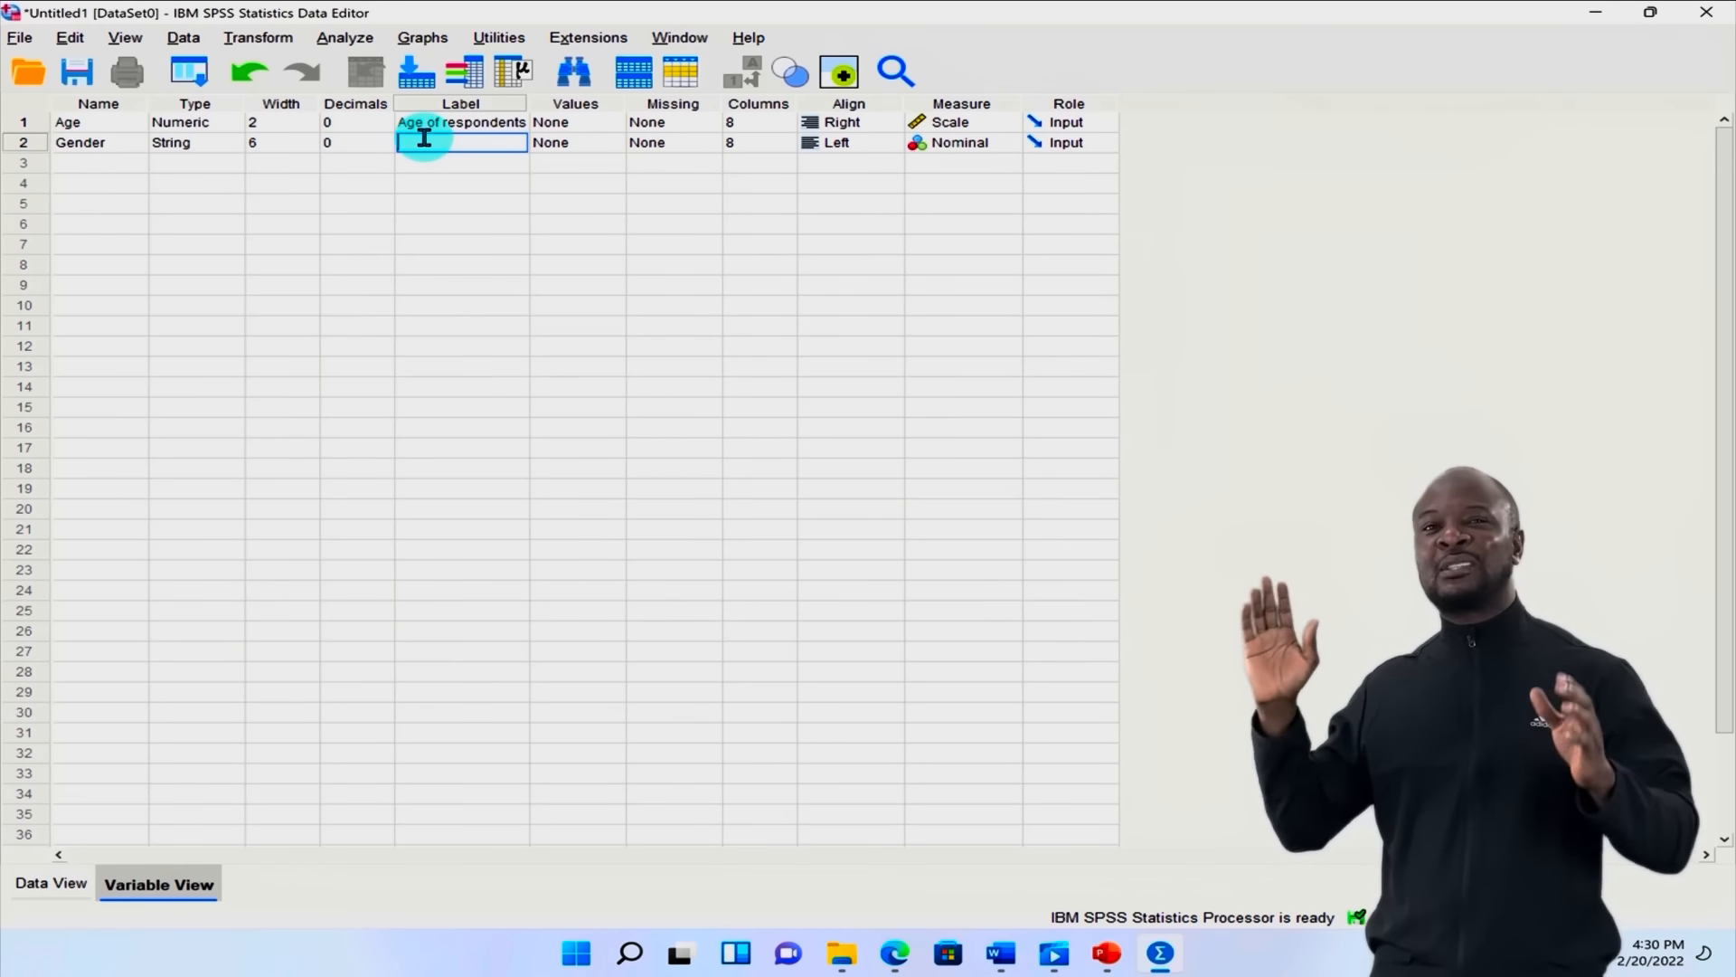
type("Gender")
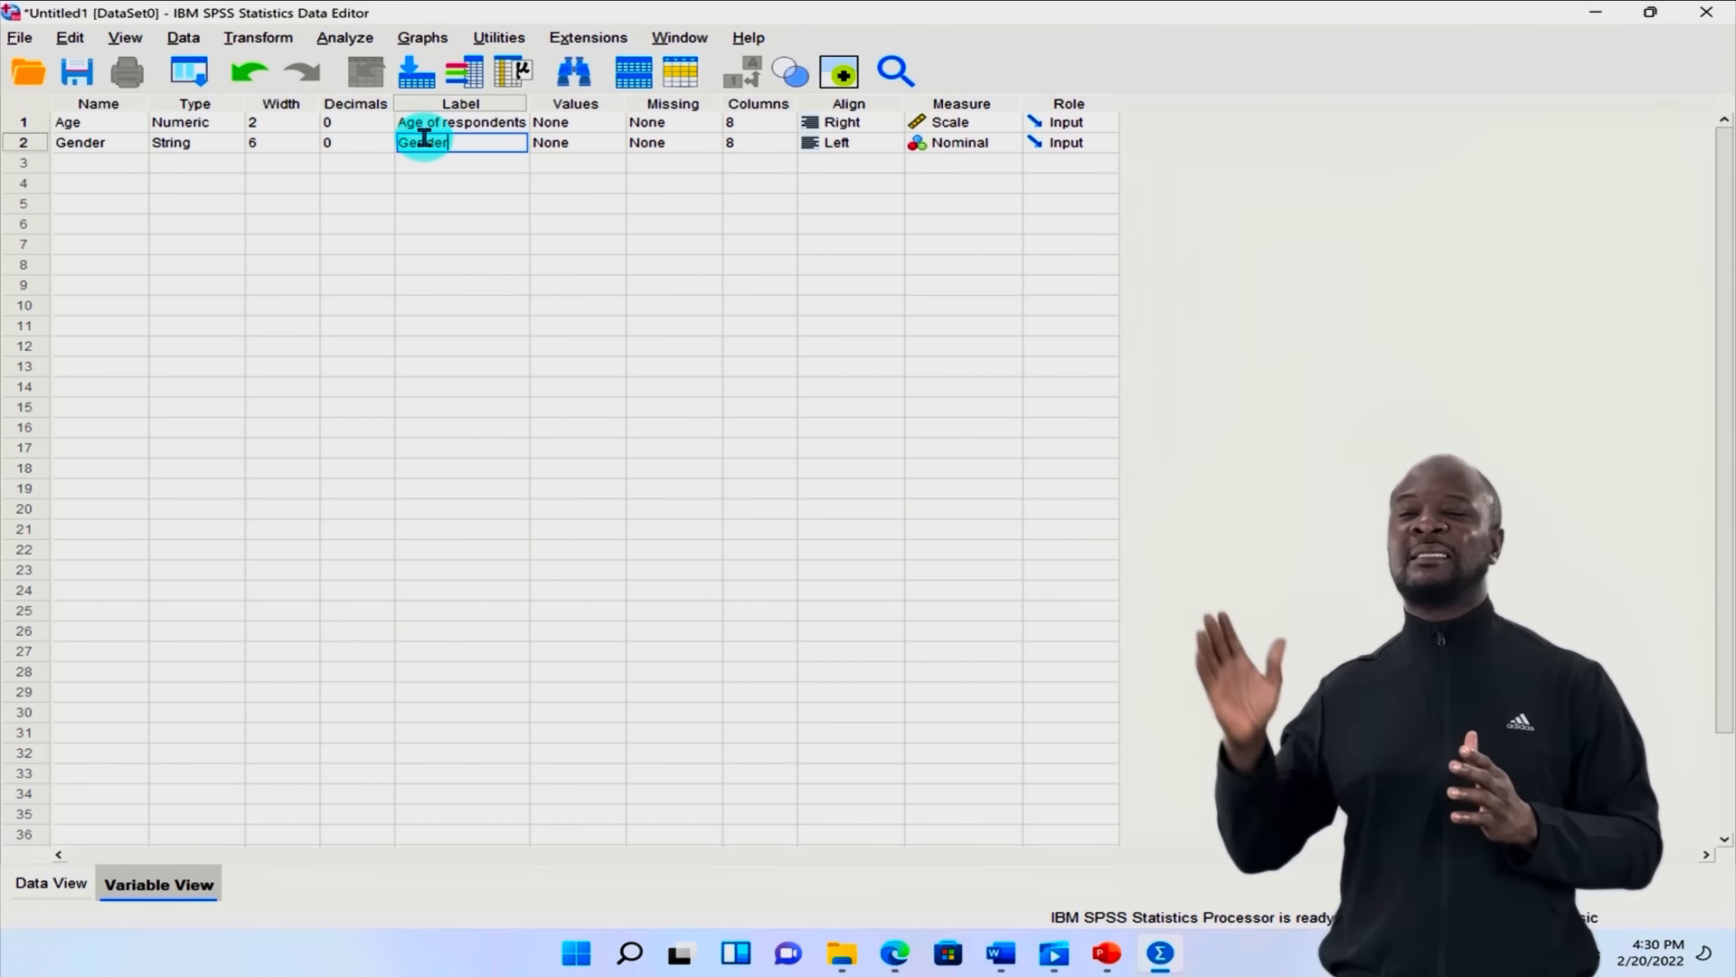
type(" of")
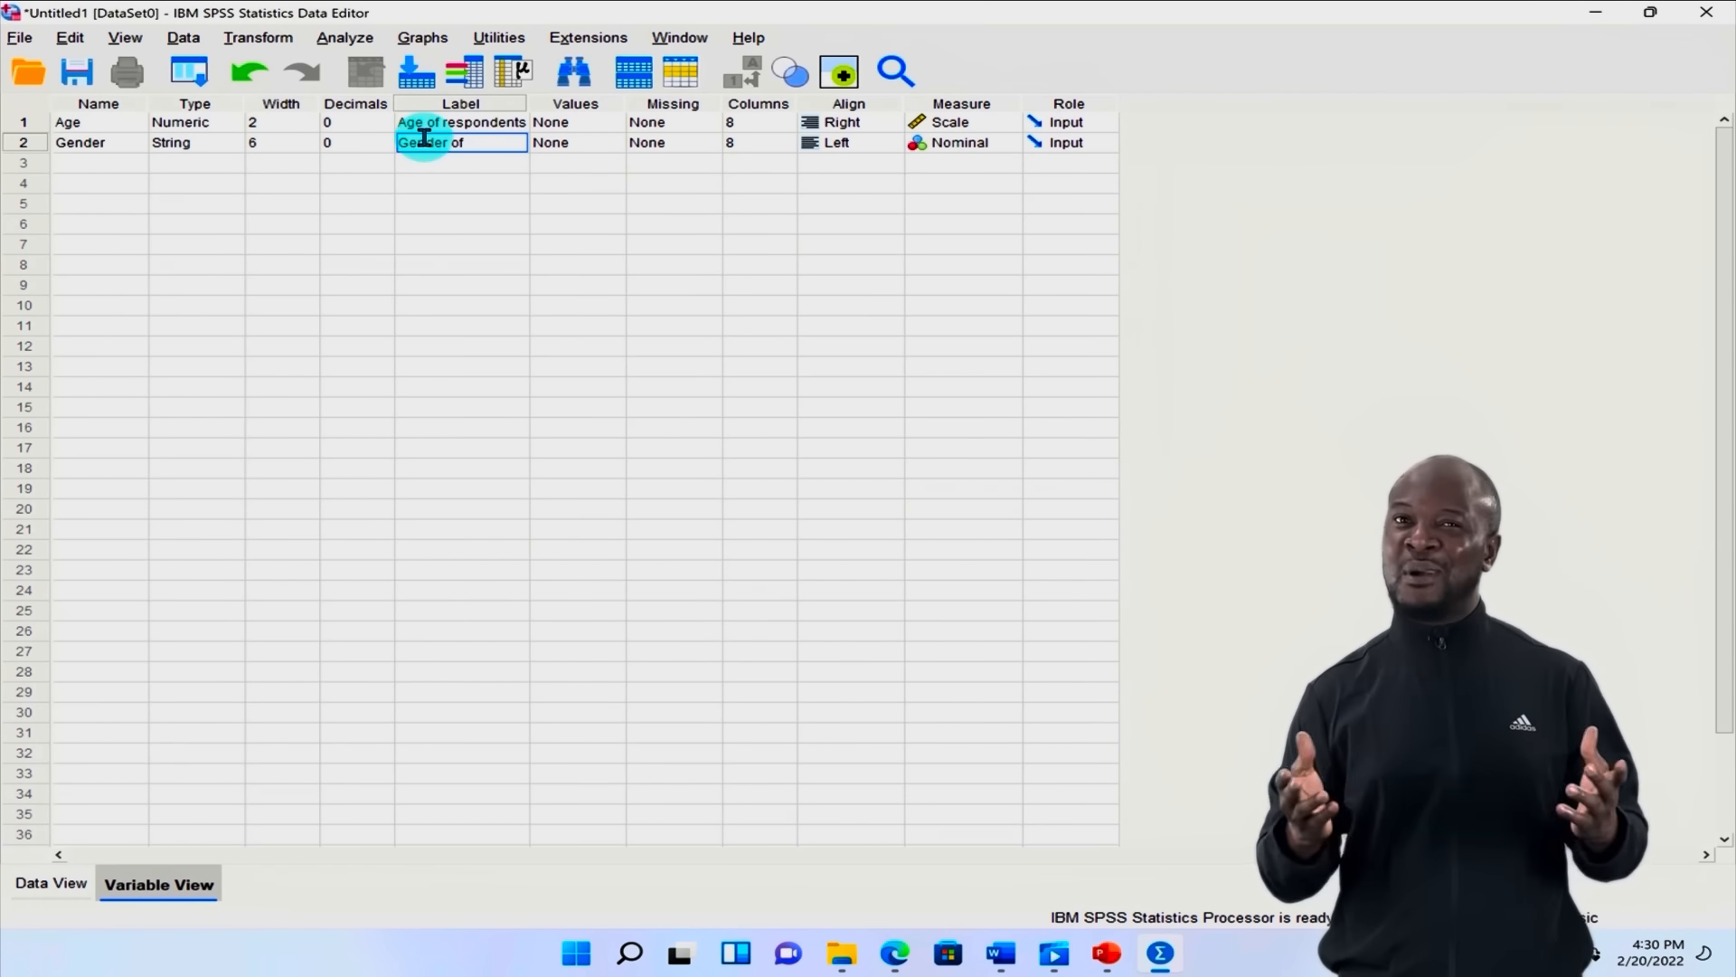
type(" respond")
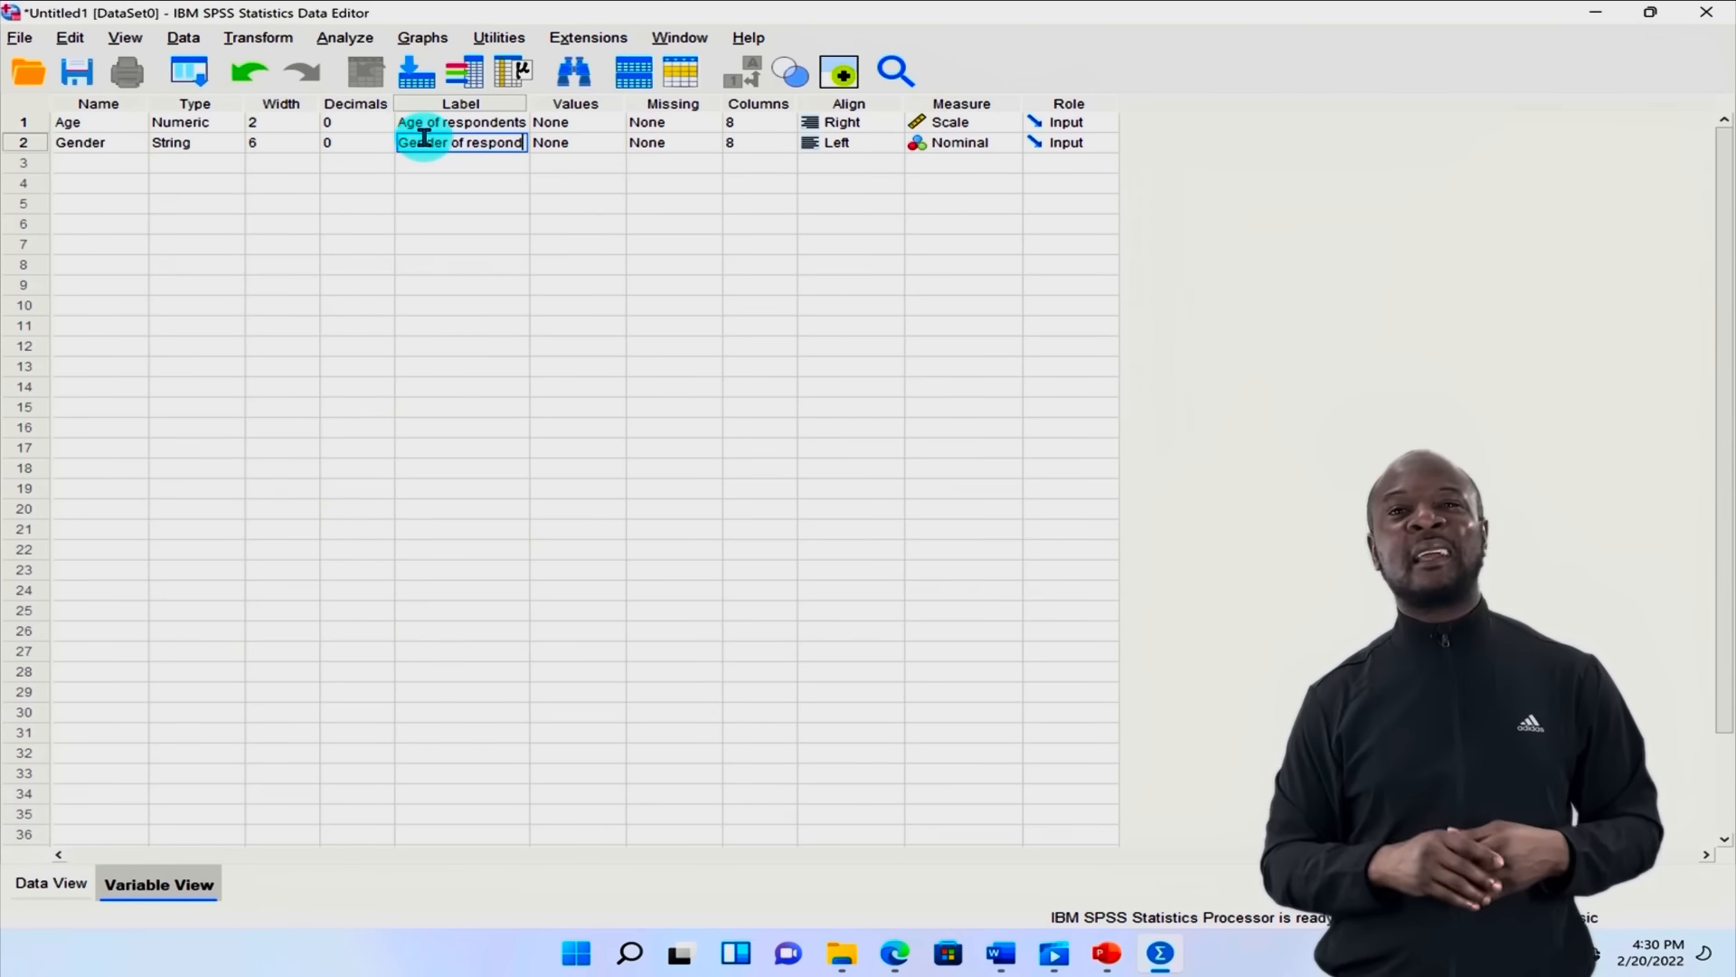
type("ents")
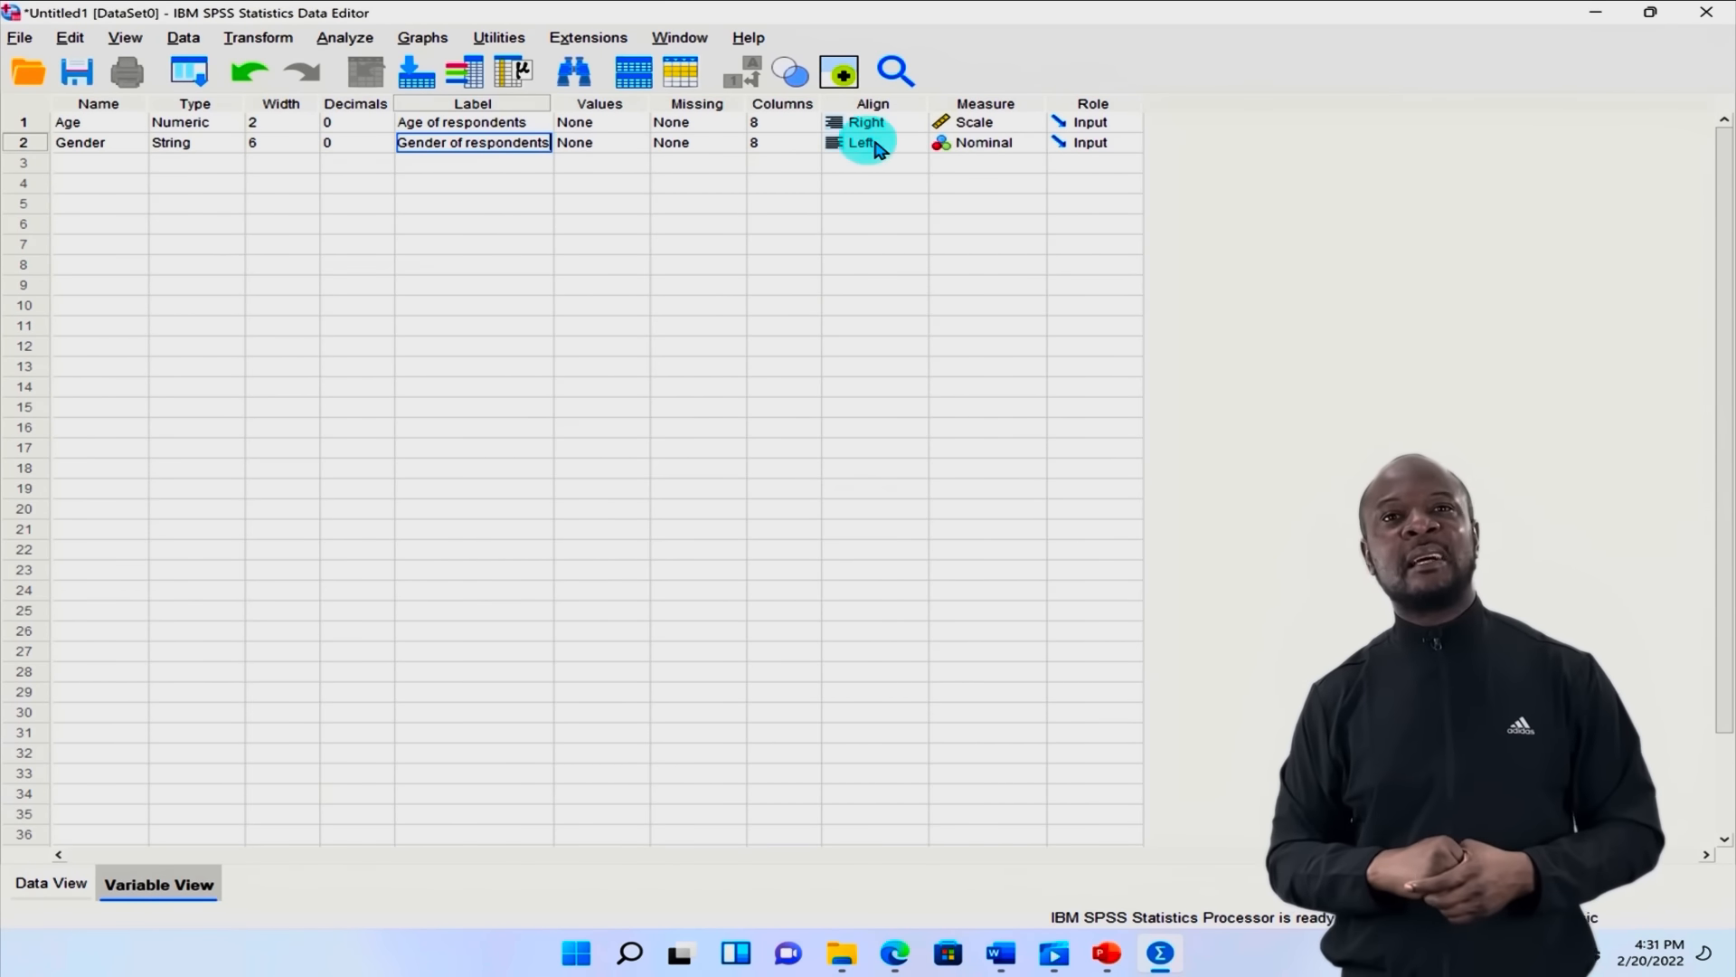
Step: Keep the Gender variable's alignment as Left and set its measurement level to Nominal
left_click(913, 149)
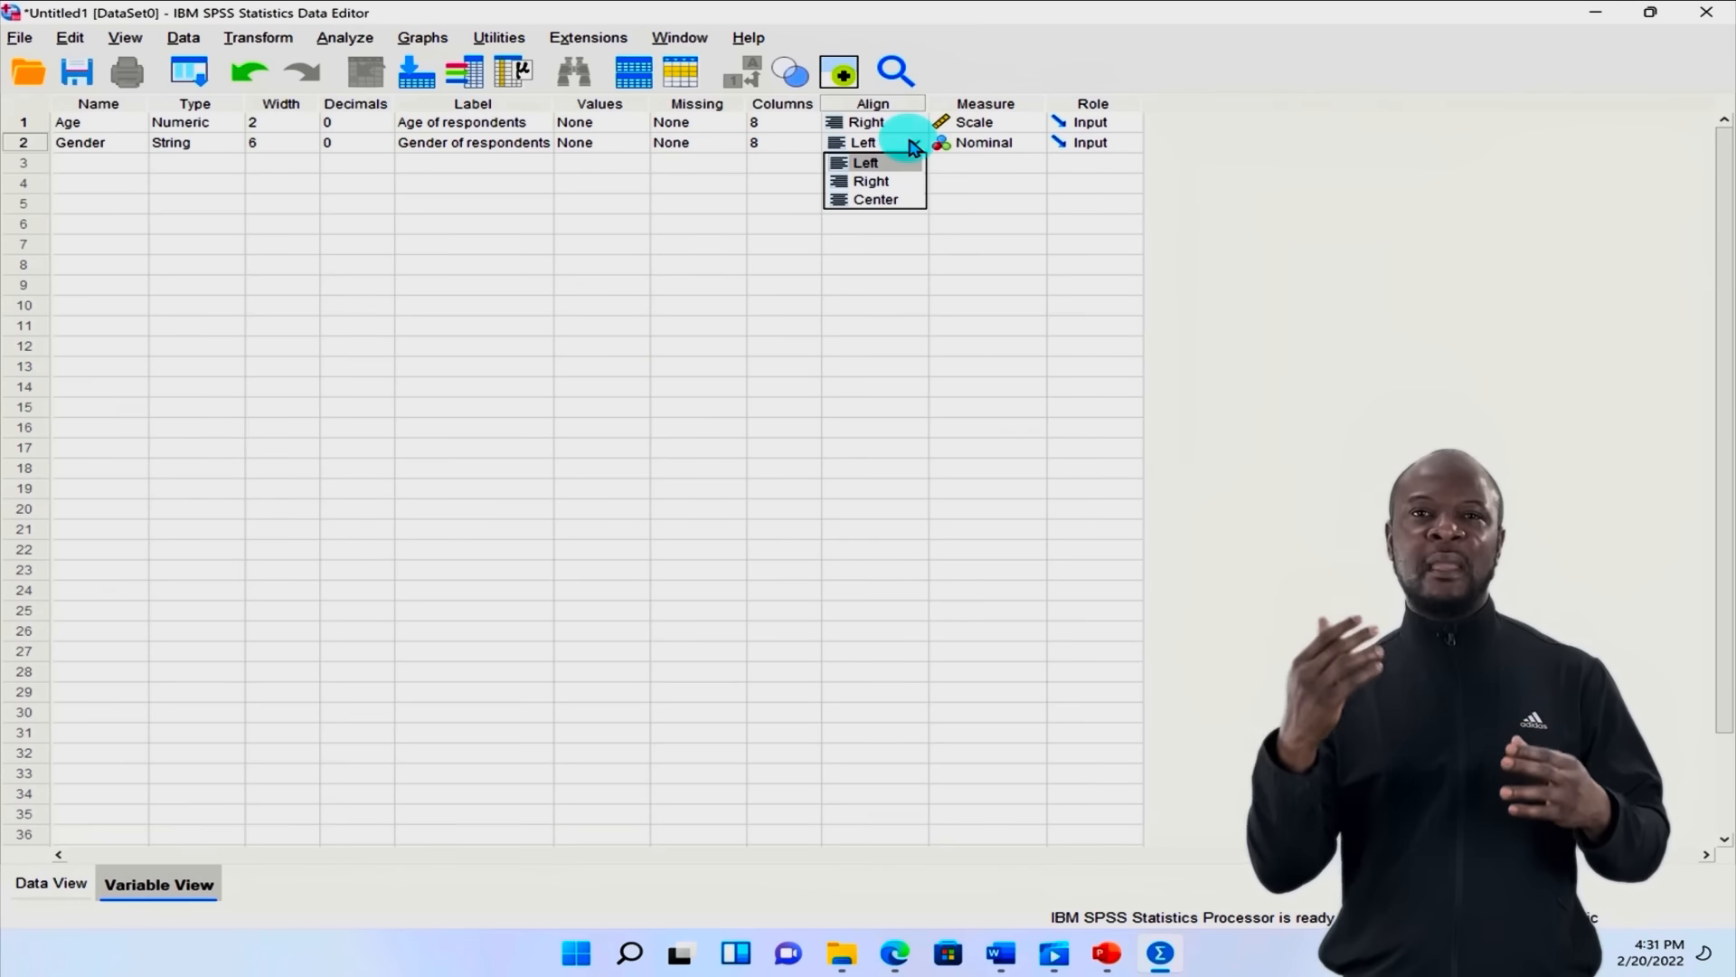
left_click(914, 149)
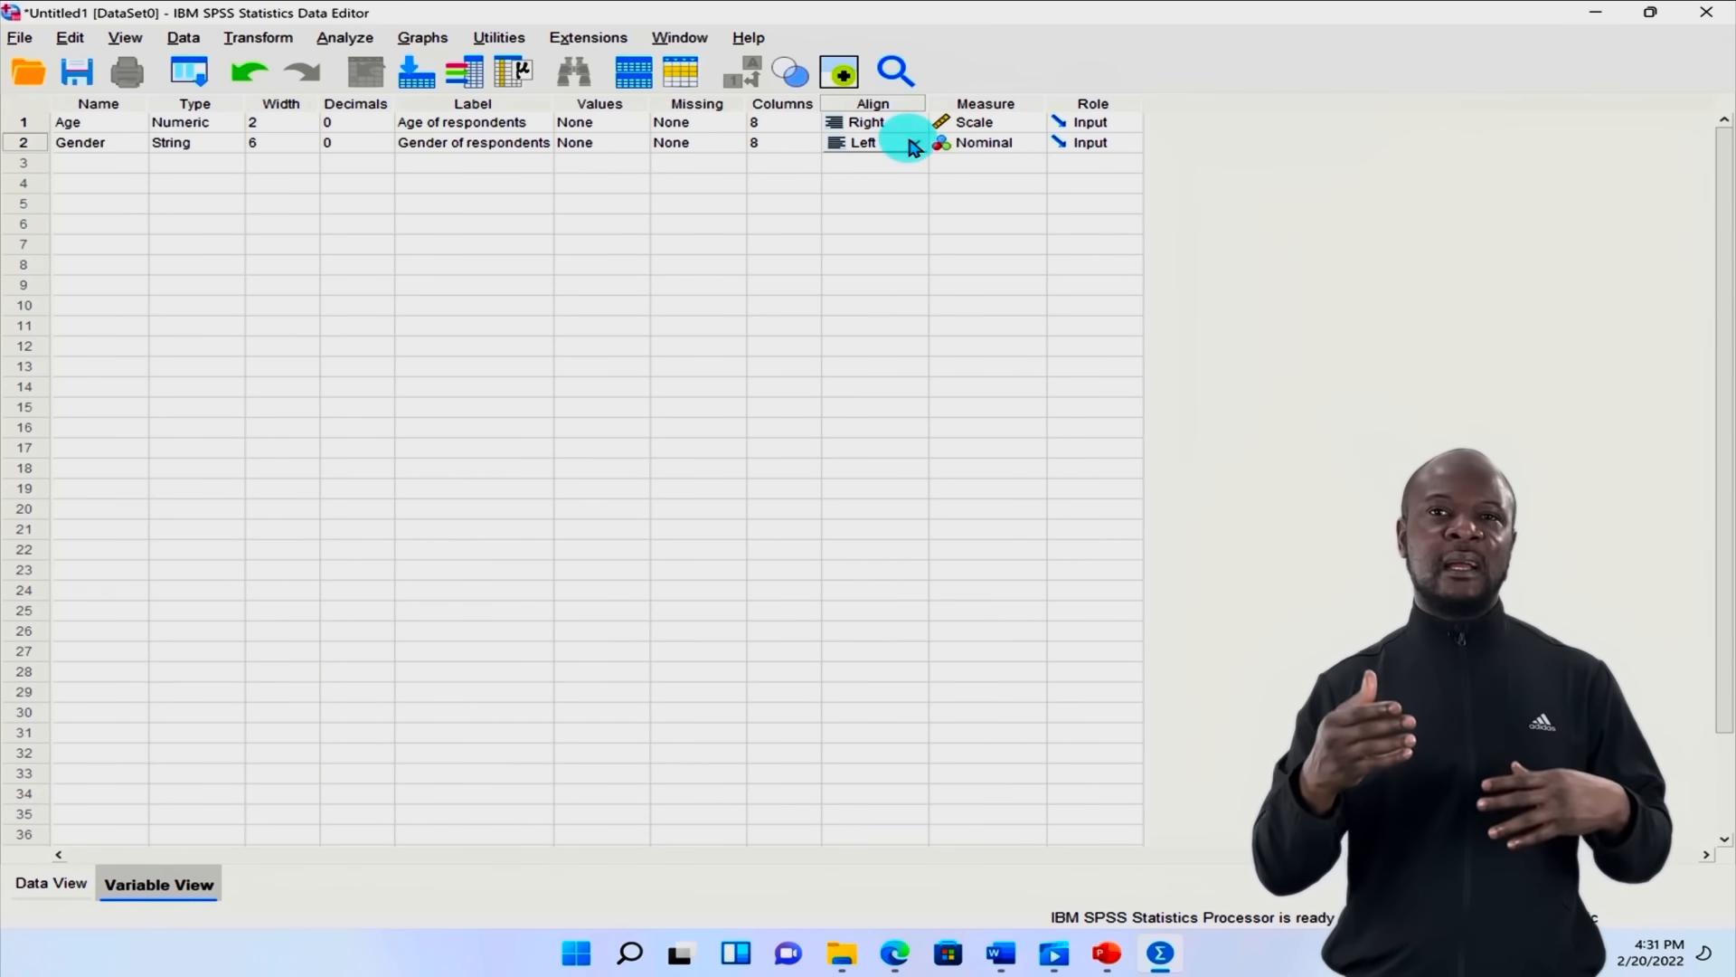
left_click(1028, 151)
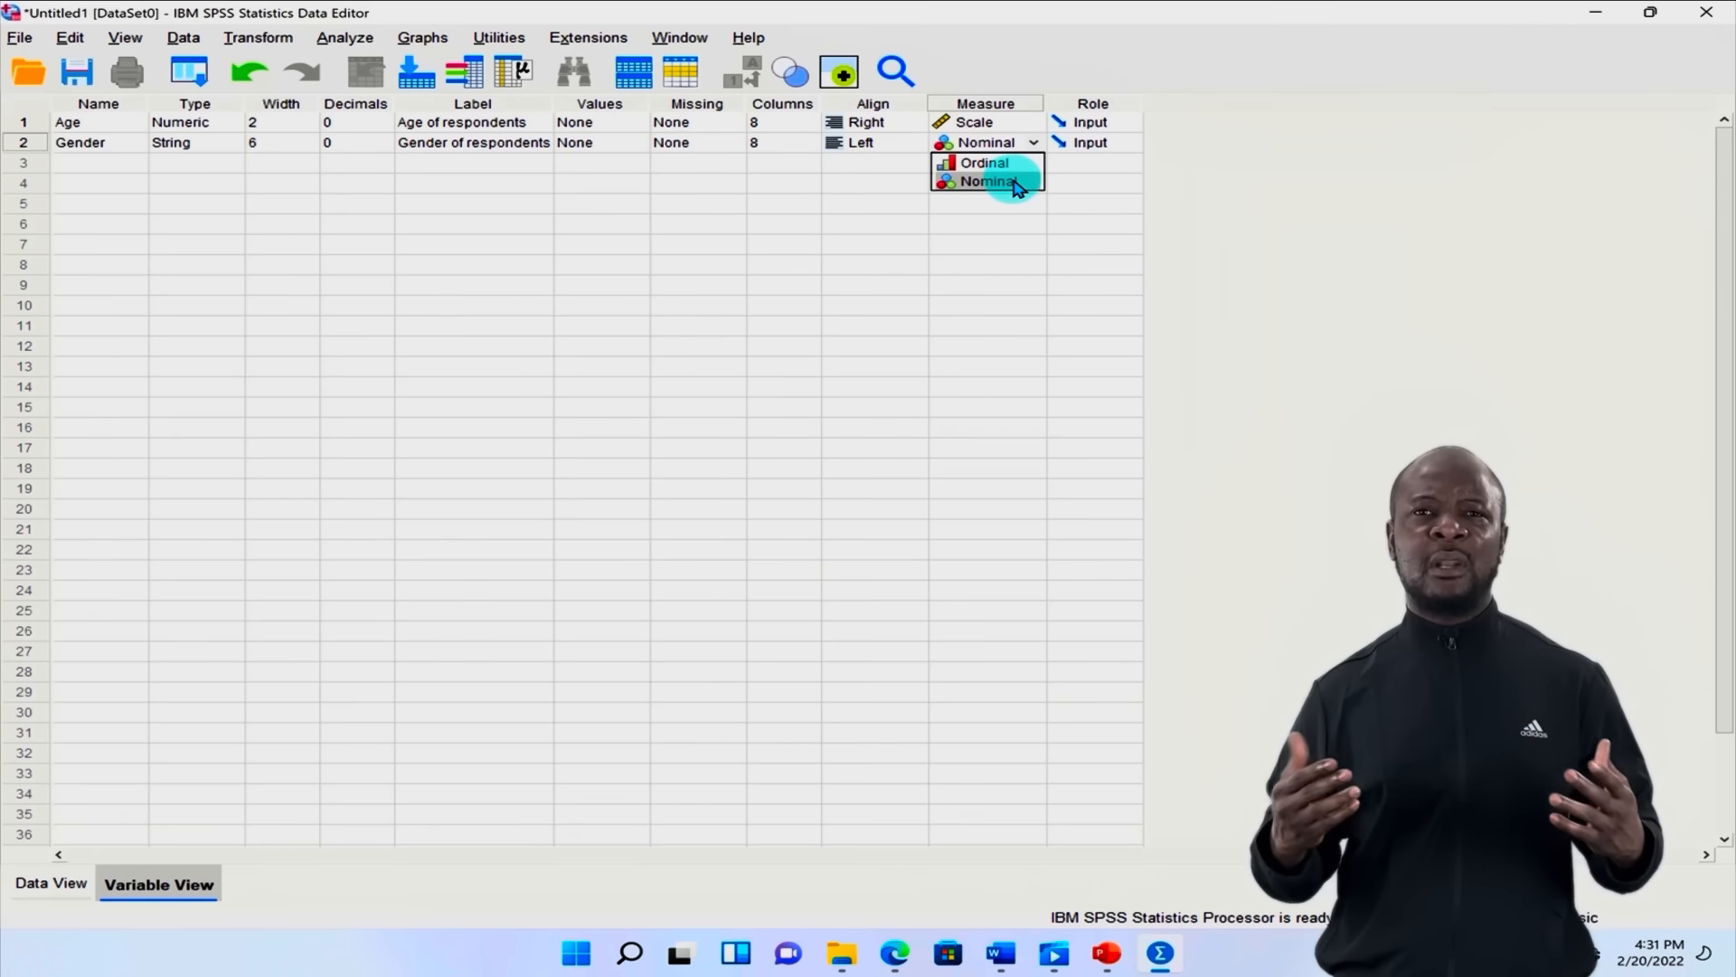
left_click(1018, 185)
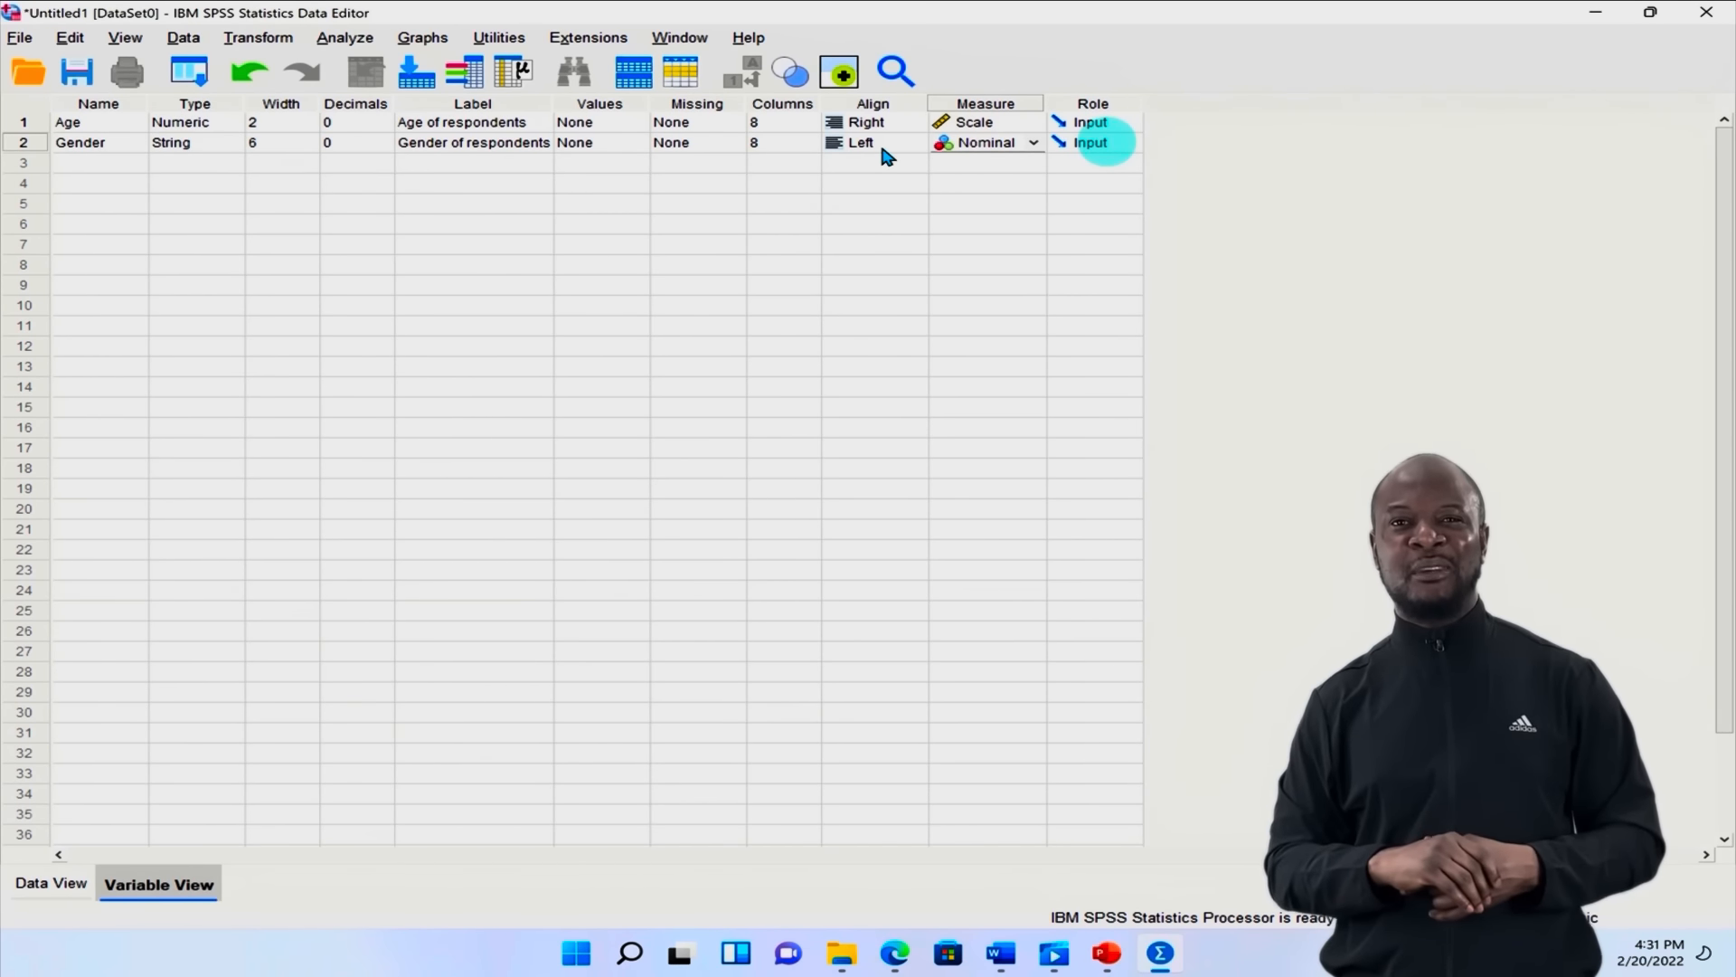
Step: Name the third variable, in the row below Gender, Hb_level
left_click(180, 288)
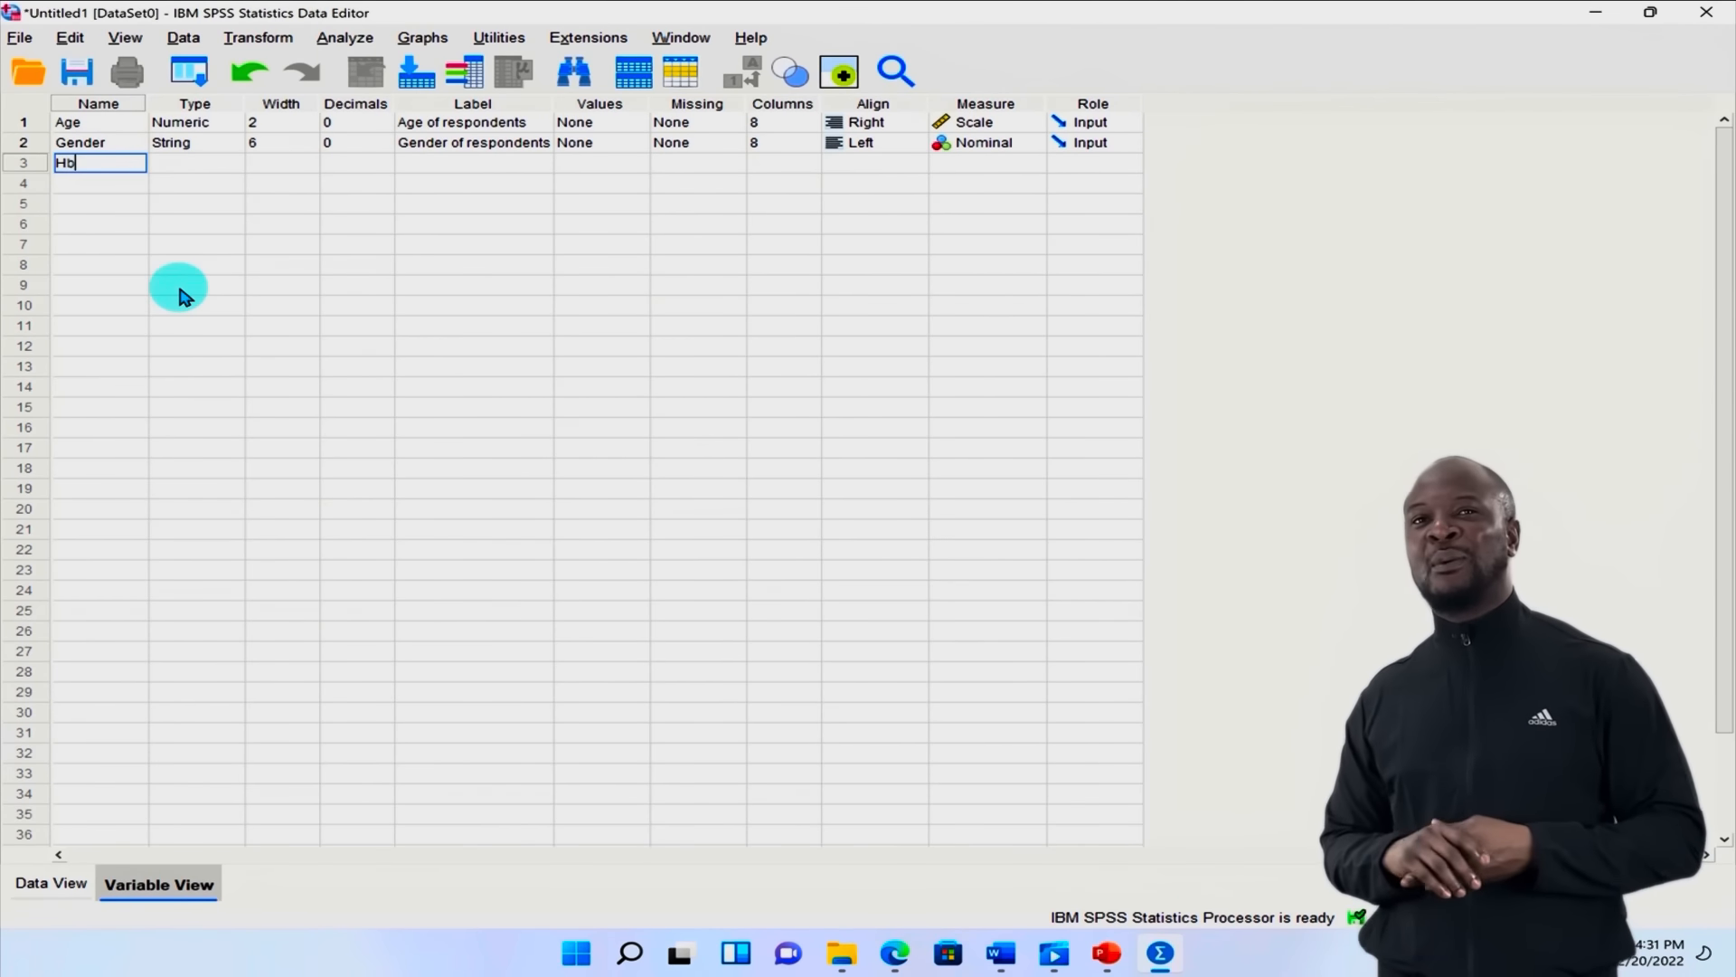
type("Hb_")
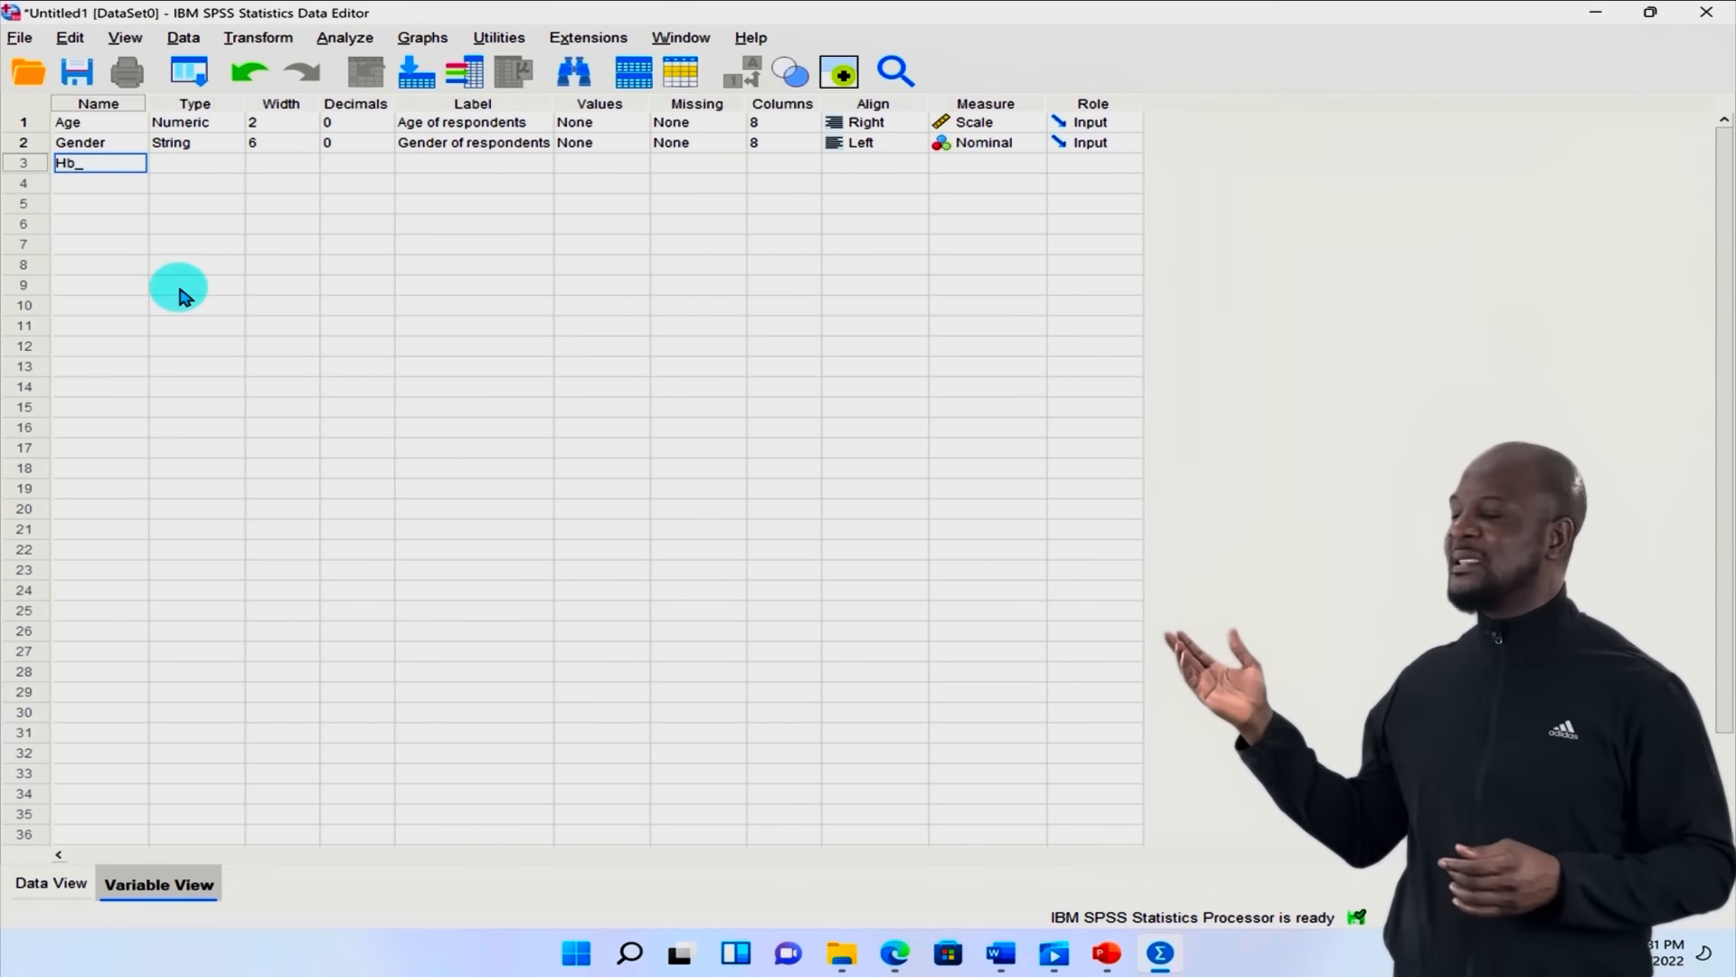
type("level")
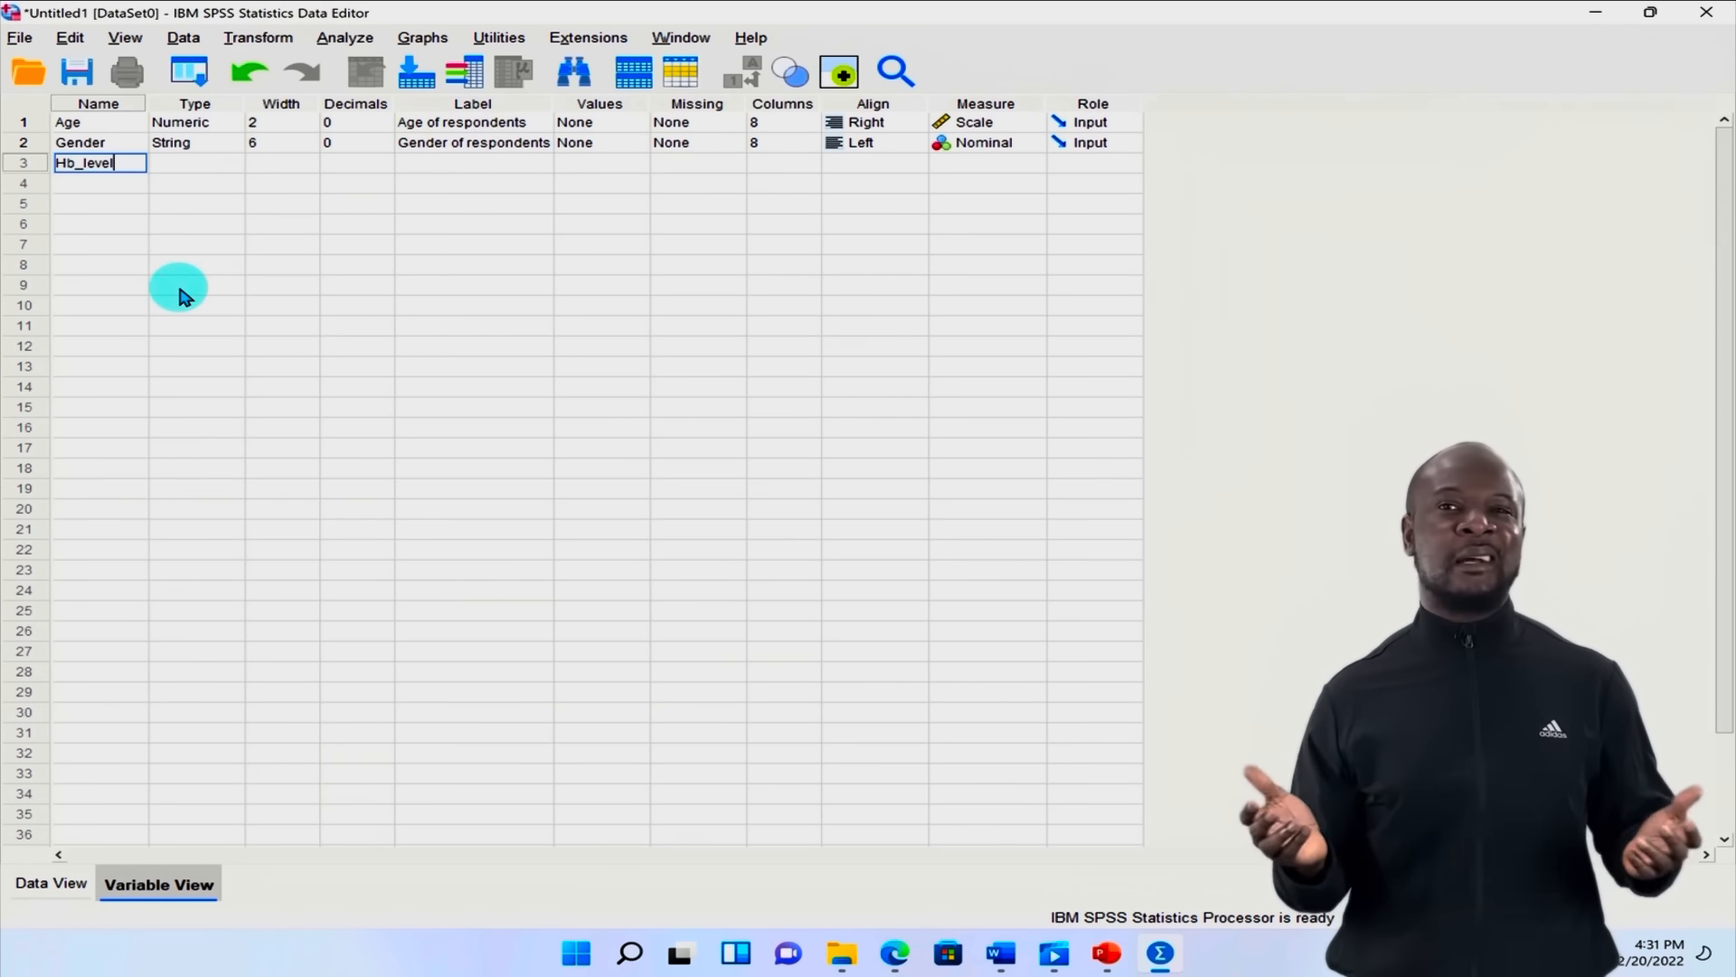
Step: Keep the Hb_level variable's type as Numeric and set its width to 3 with 1 decimal place
left_click(222, 165)
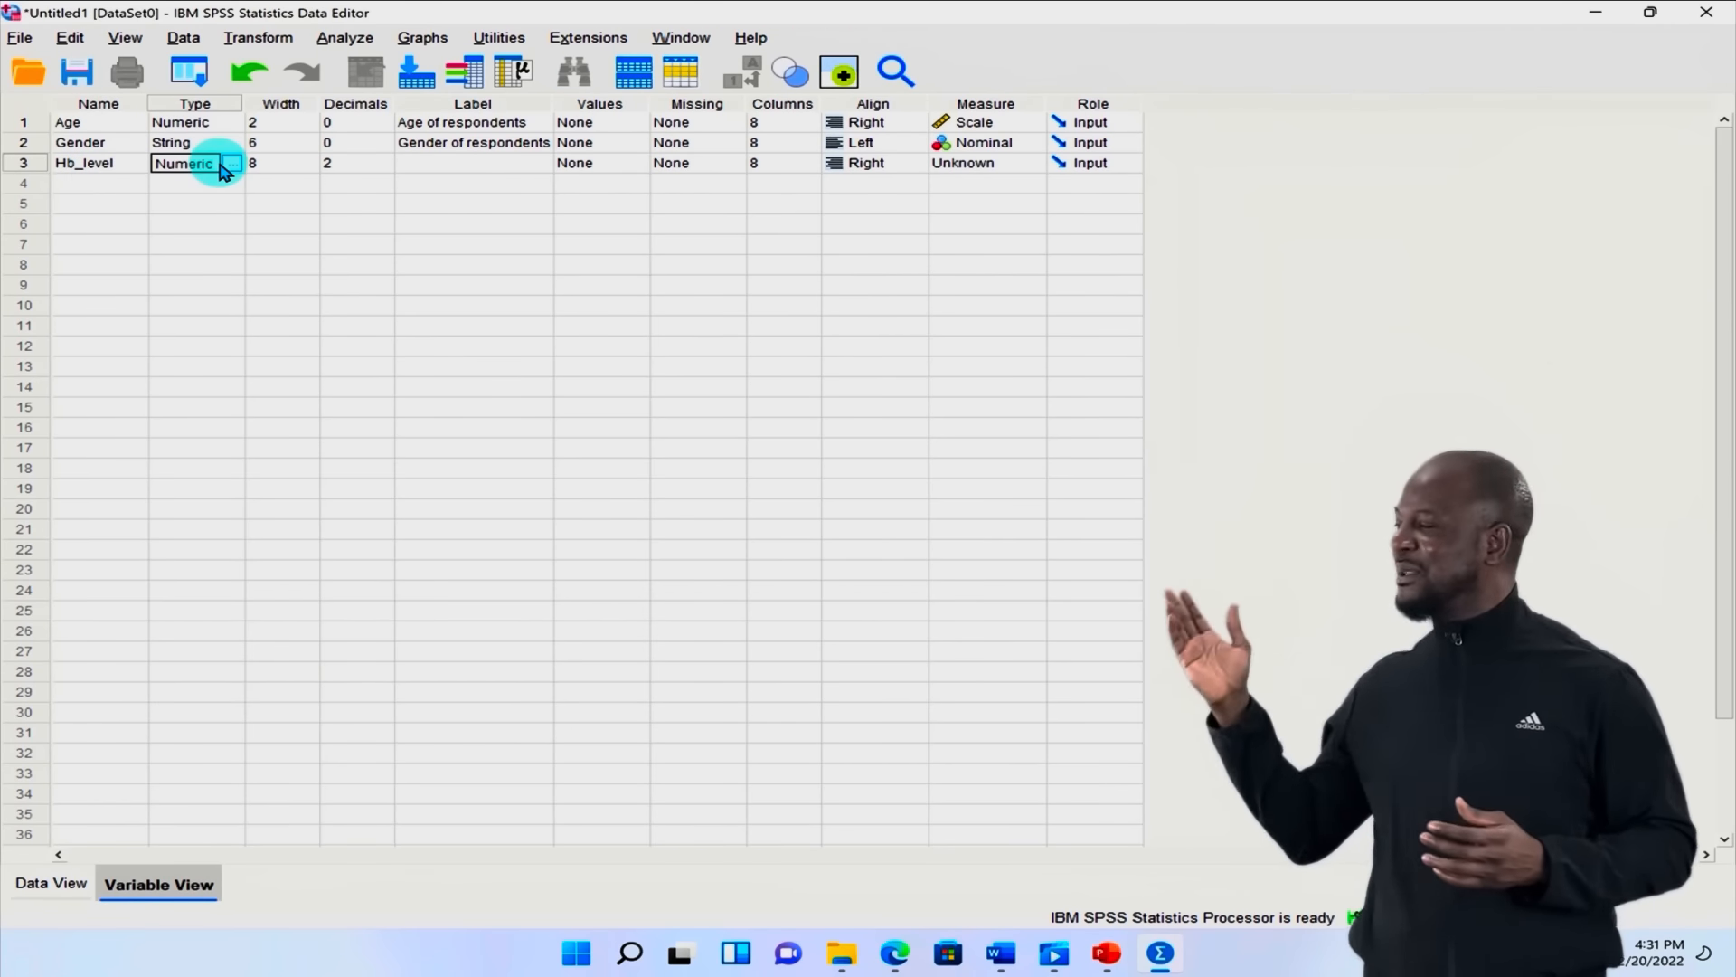
left_click(311, 168)
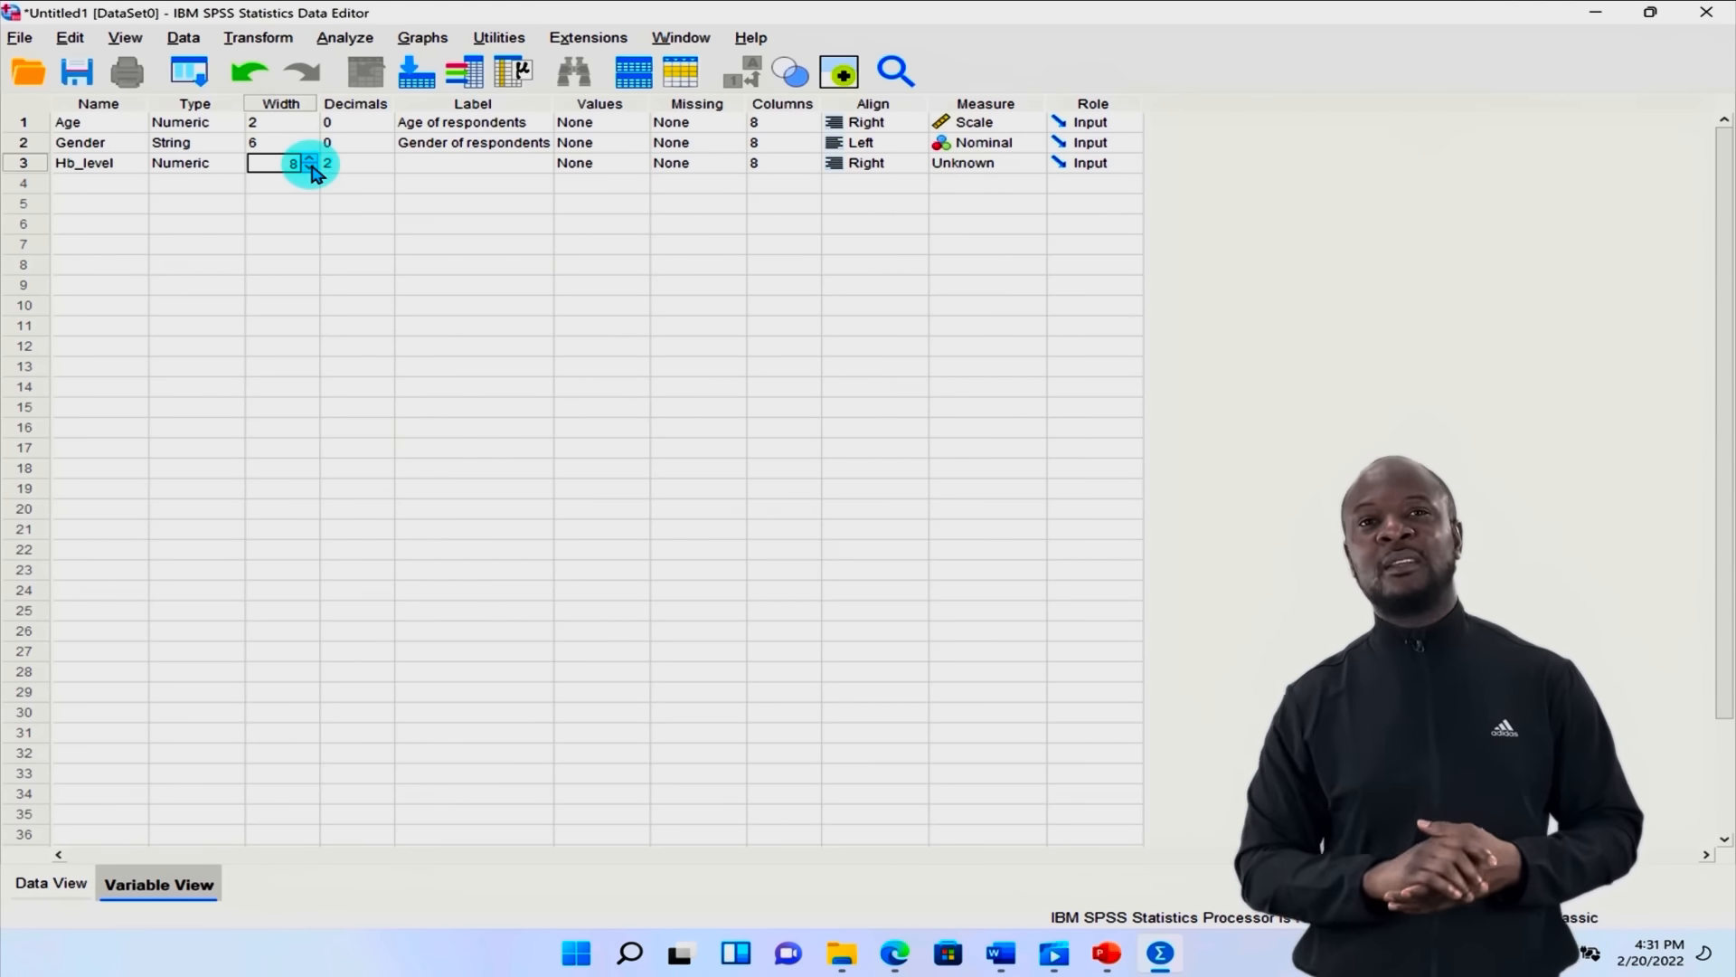
left_click(310, 168)
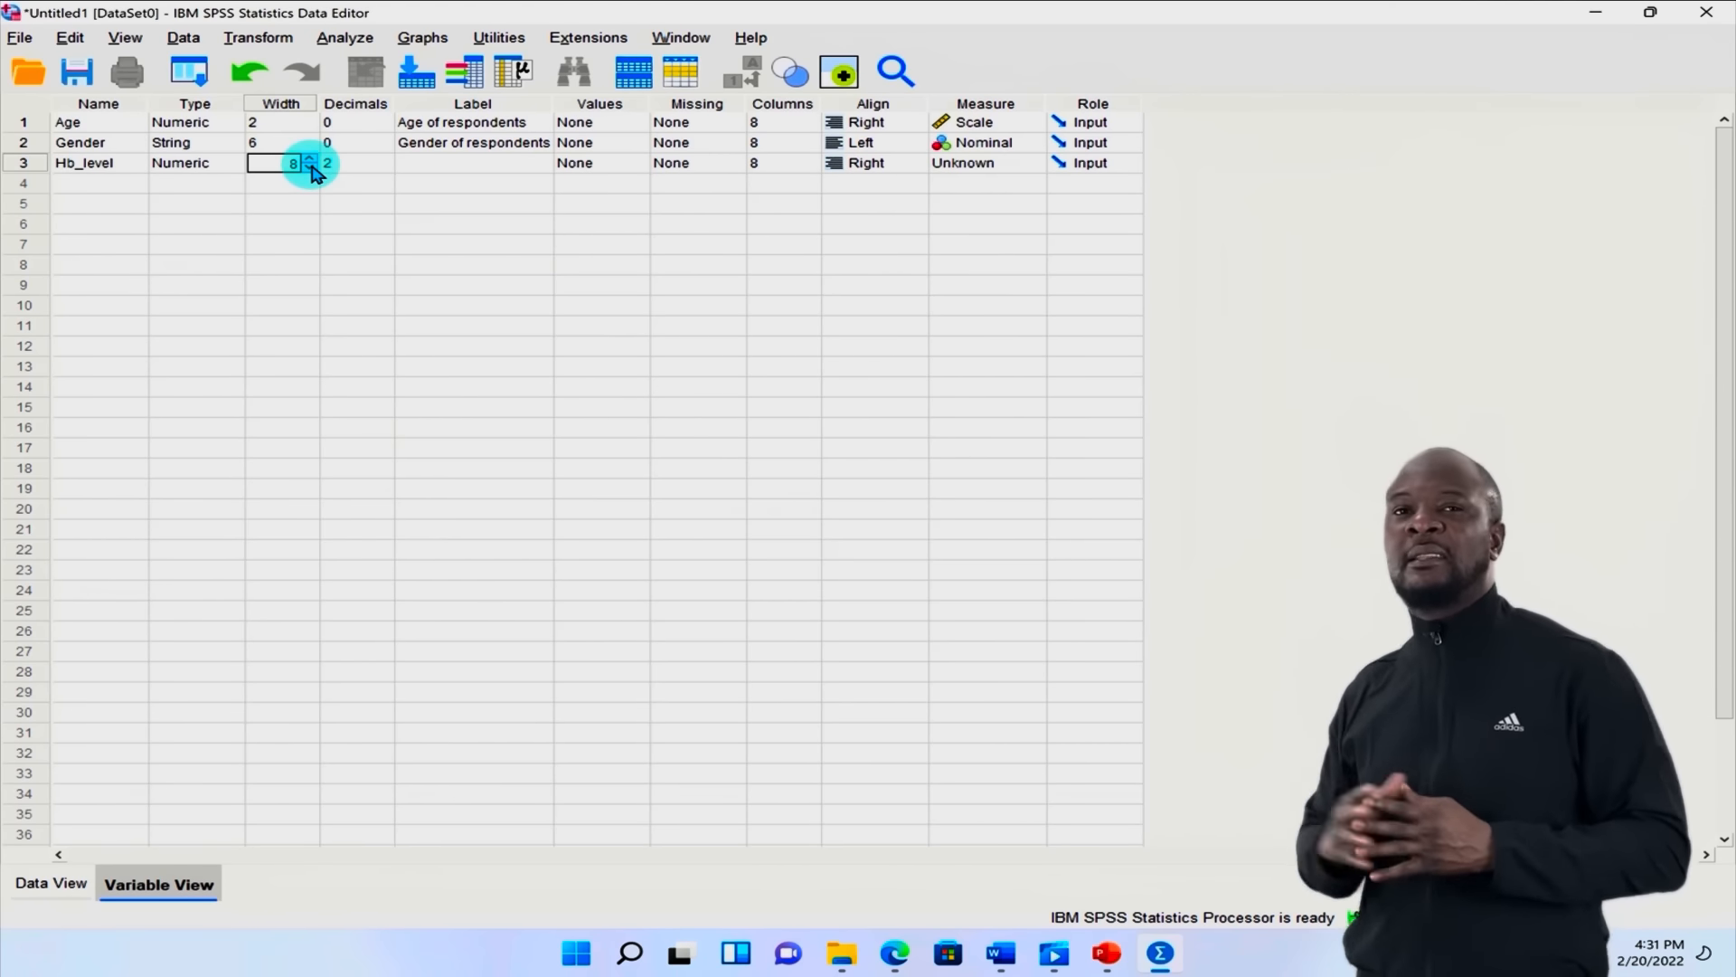
left_click(310, 169)
left_click(310, 169)
left_click(311, 168)
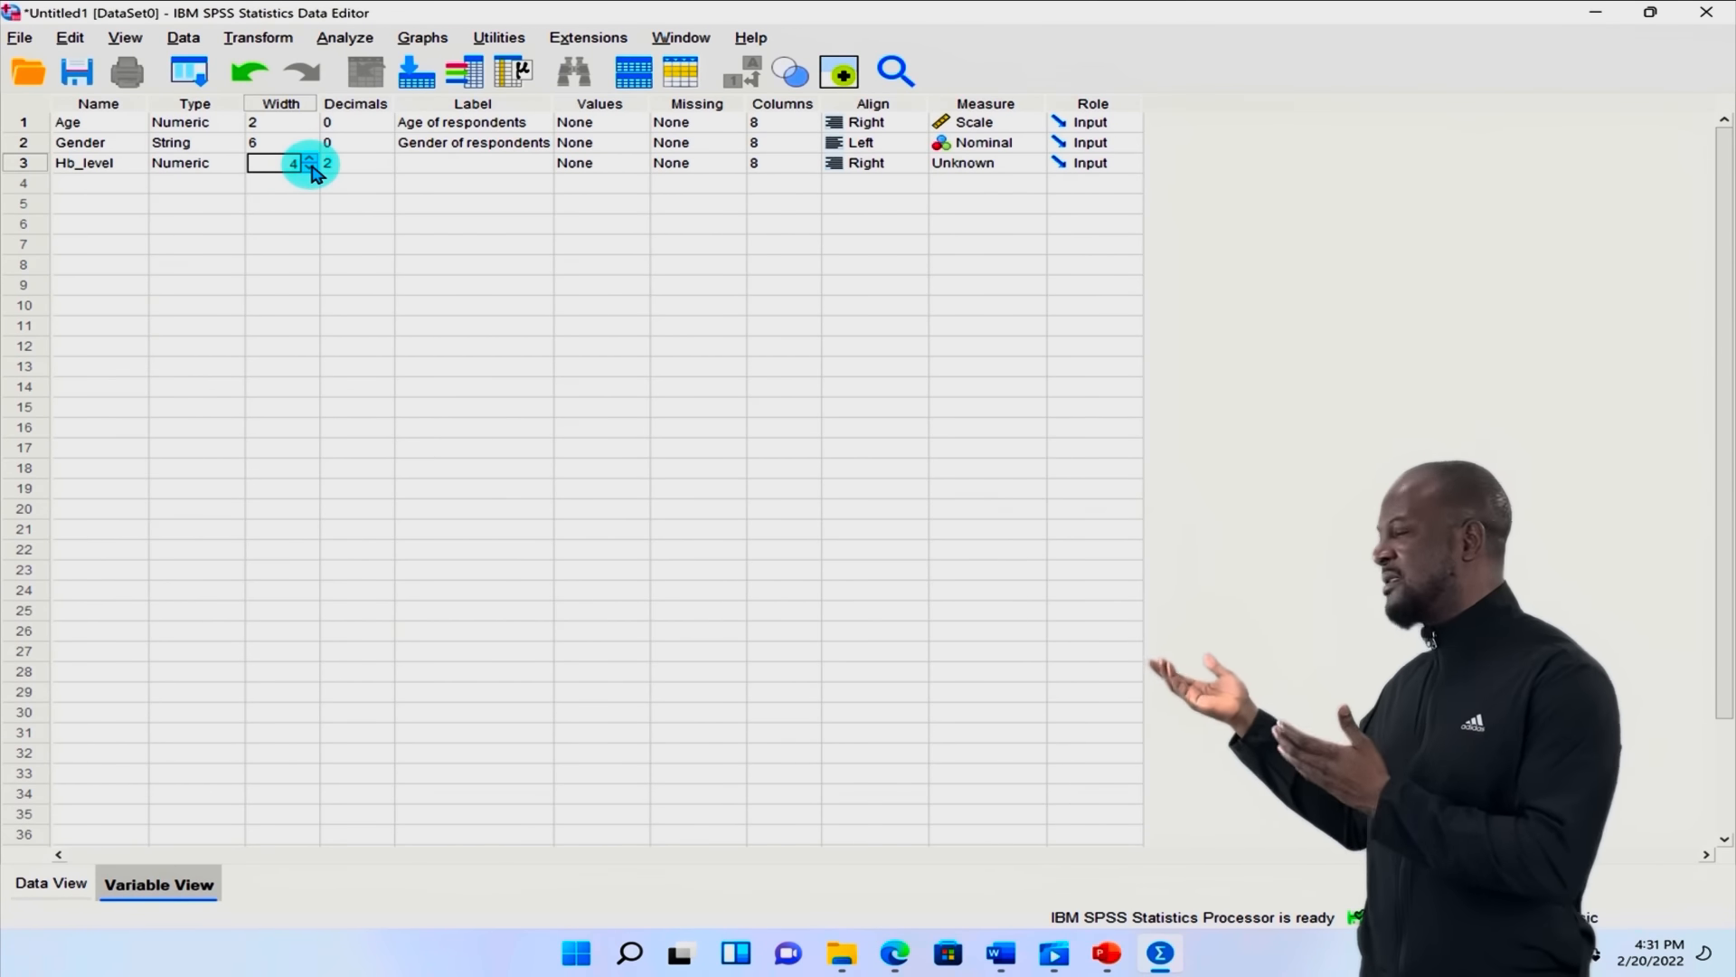
left_click(310, 168)
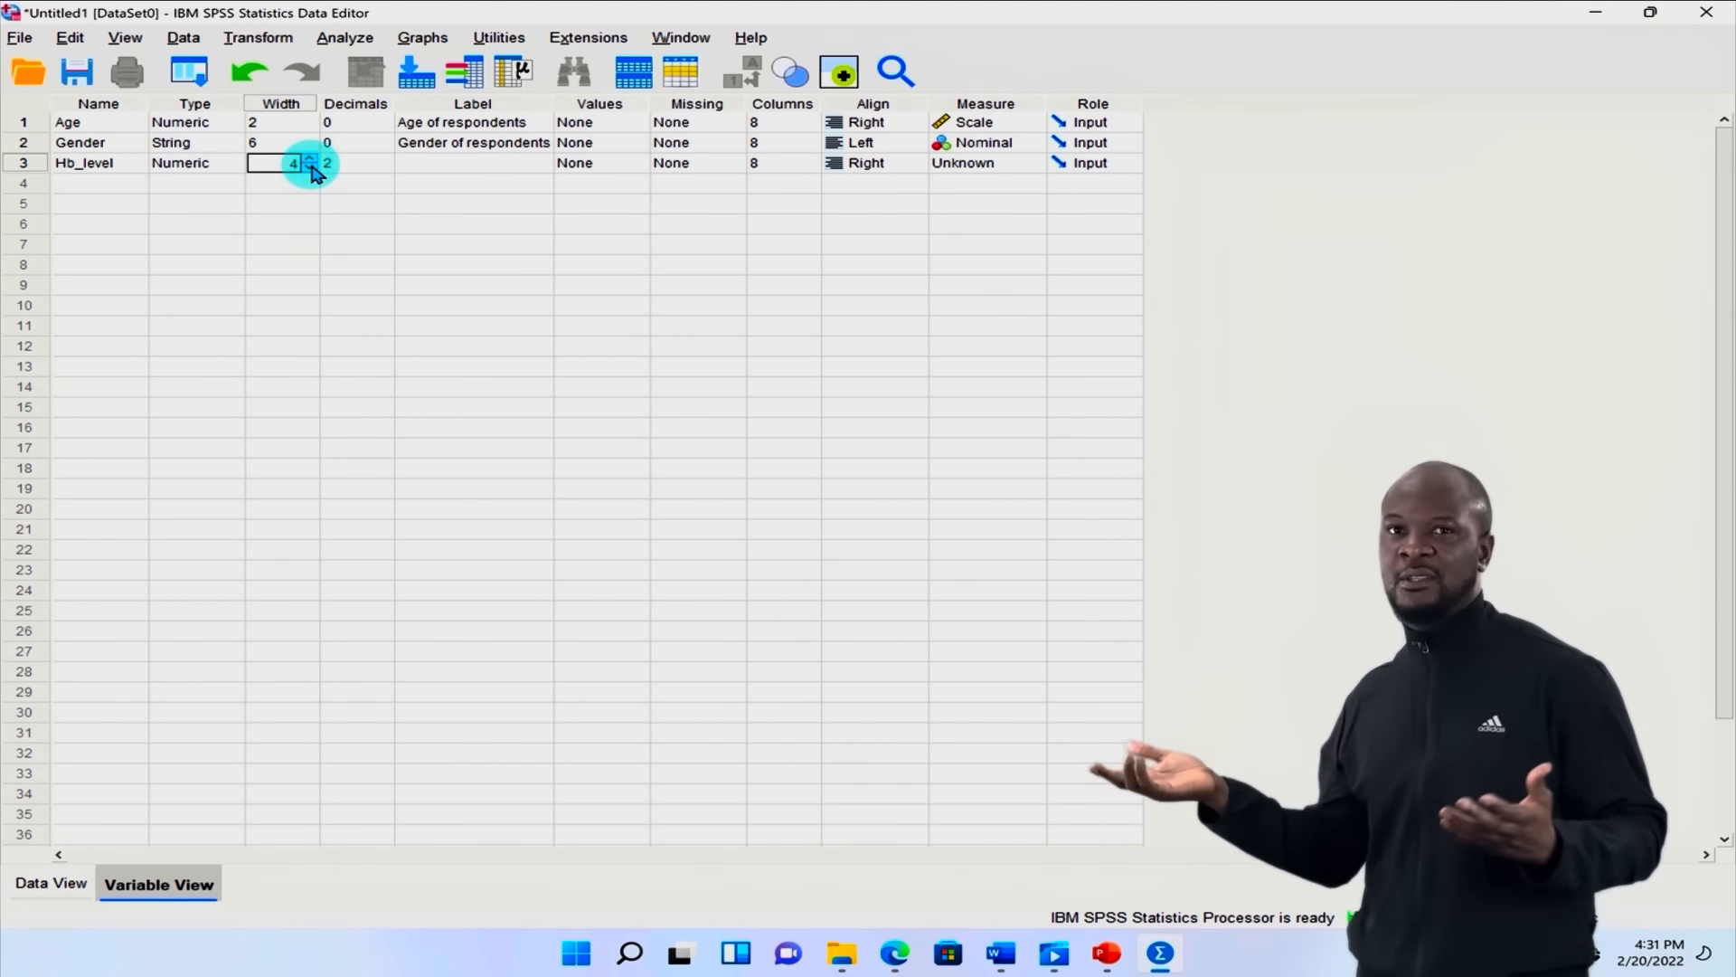
left_click(361, 165)
left_click(385, 168)
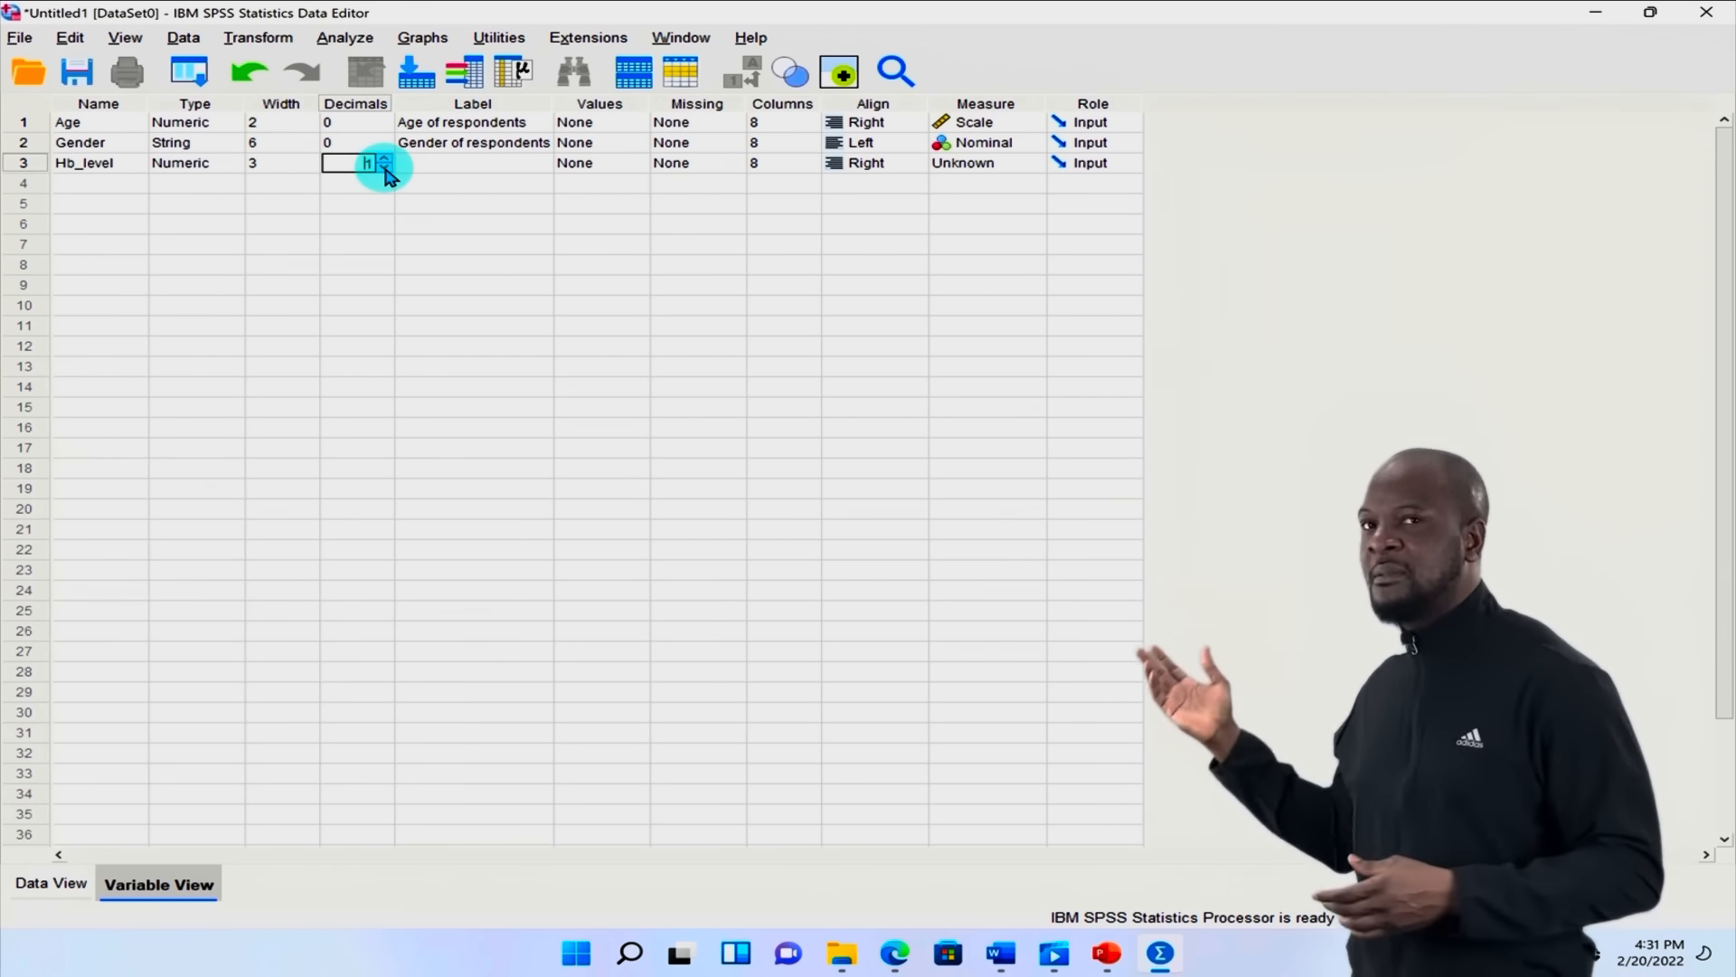
Step: Label the Hb_level variable "Hemoglobin level of respondents" and set its measurement level to Scale
left_click(444, 163)
type("Hemoglobin level of respondents")
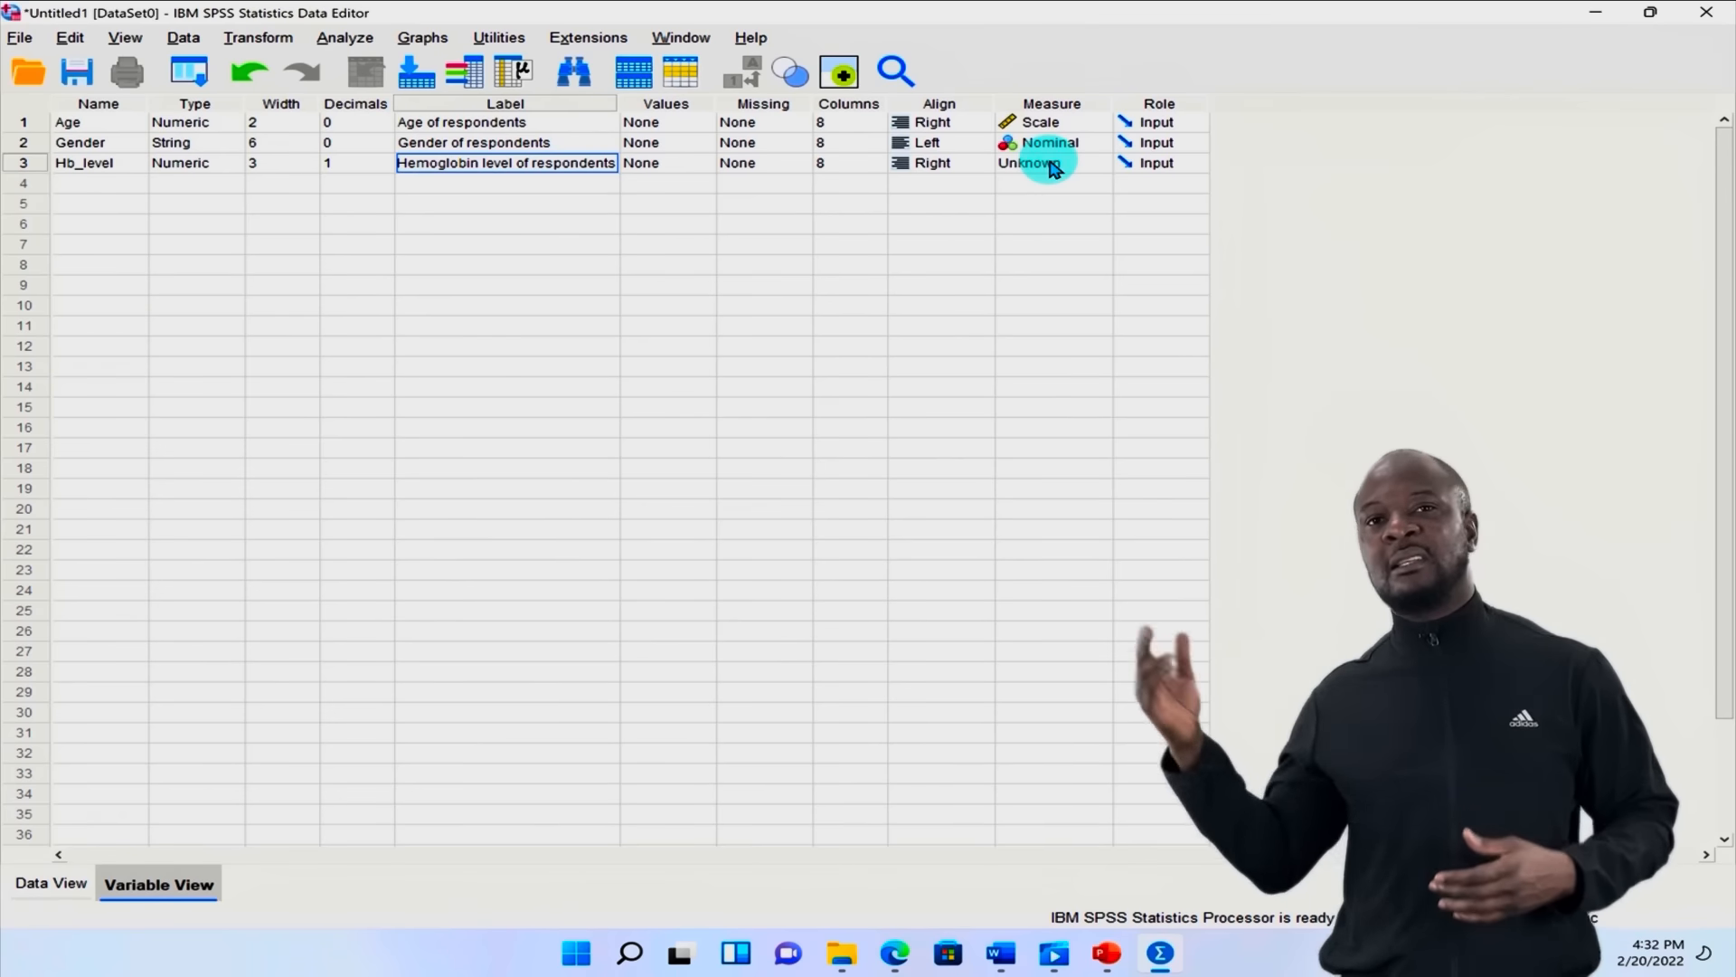
left_click(1096, 163)
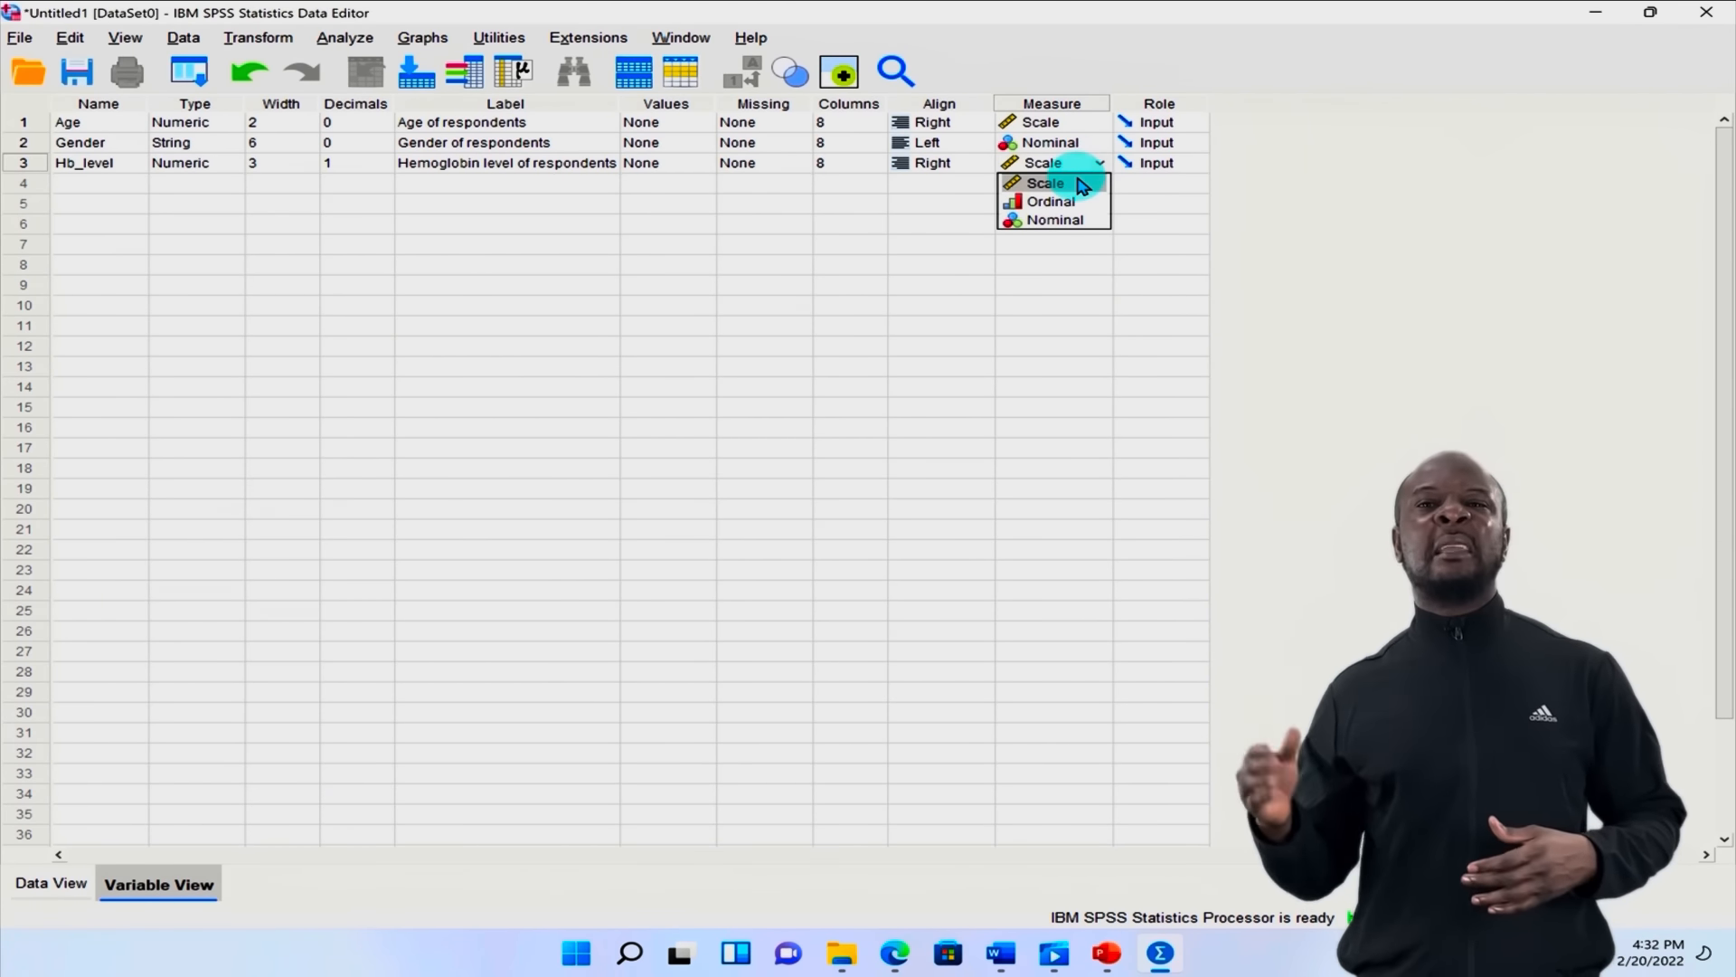
left_click(1084, 184)
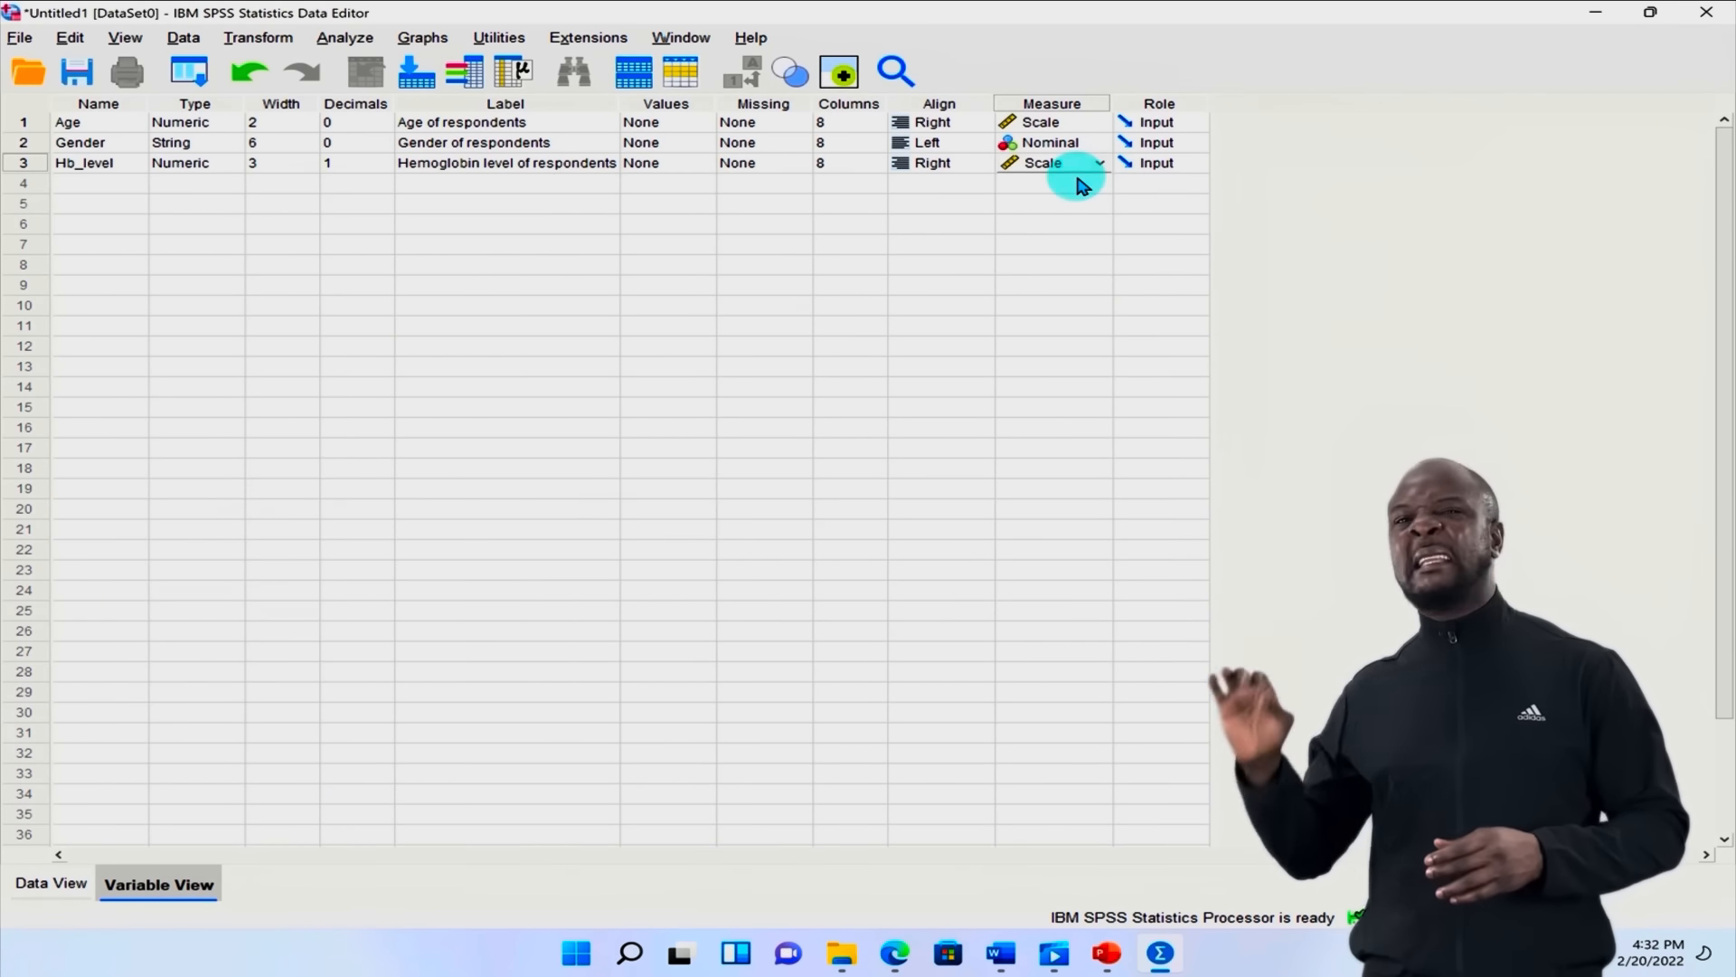
Step: Set the Hb_level variable's role to Target and start saving the dataset
left_click(1199, 166)
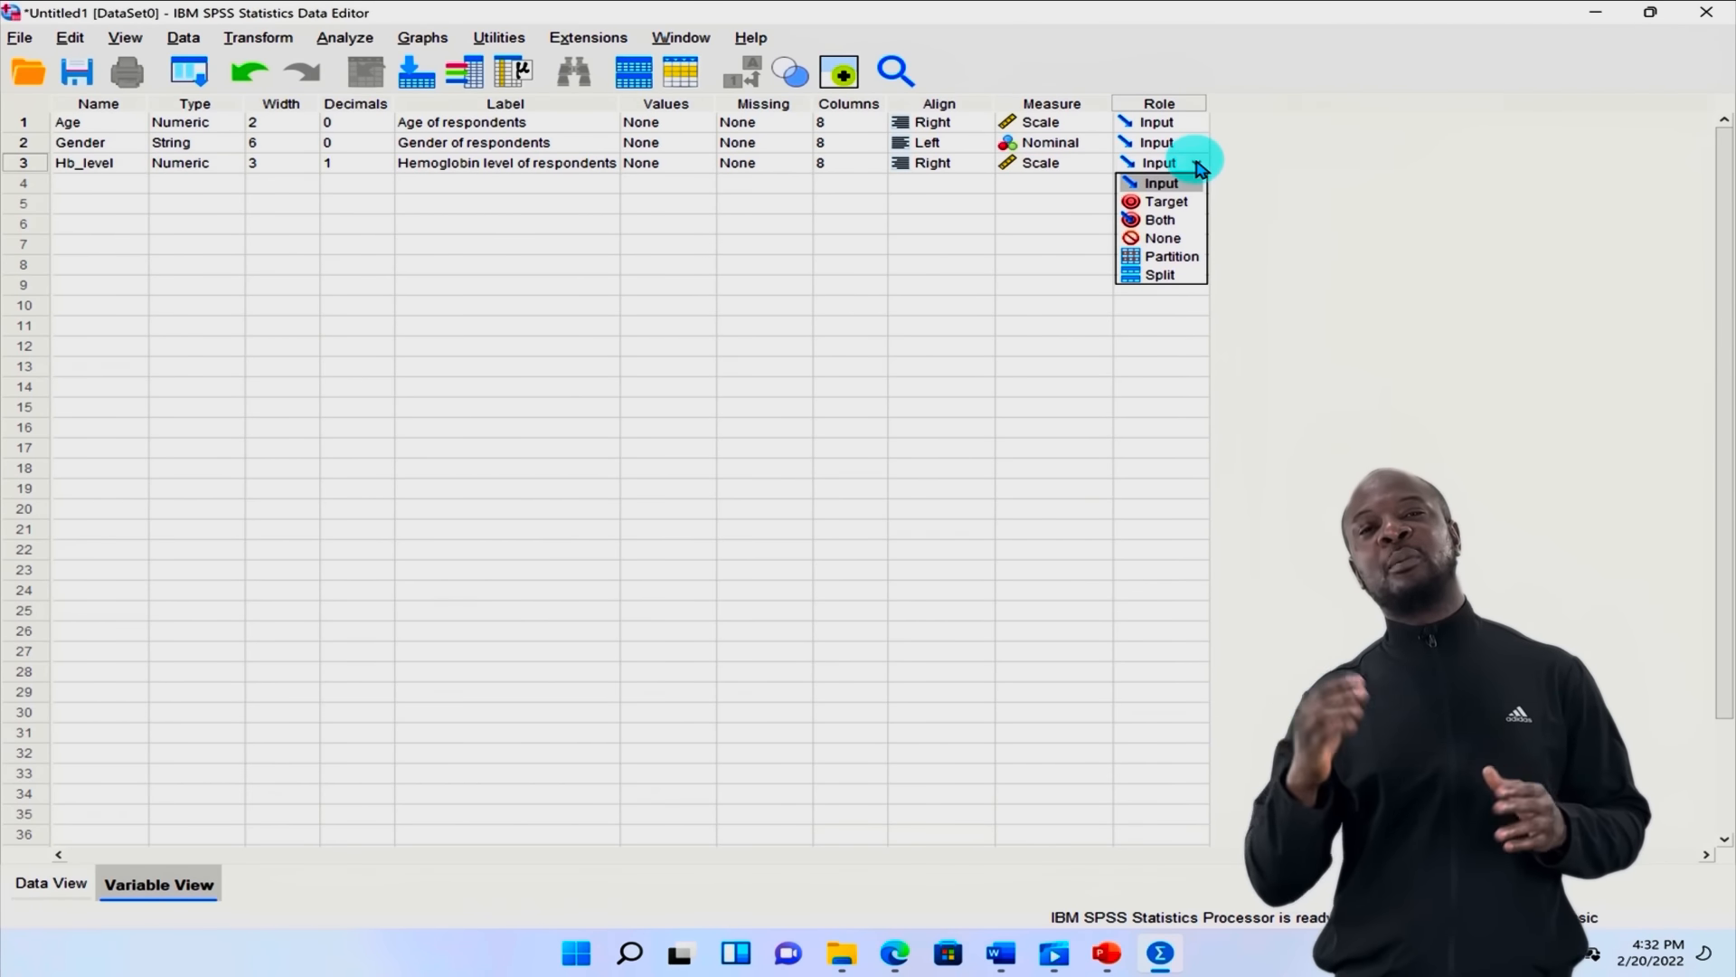
left_click(1190, 201)
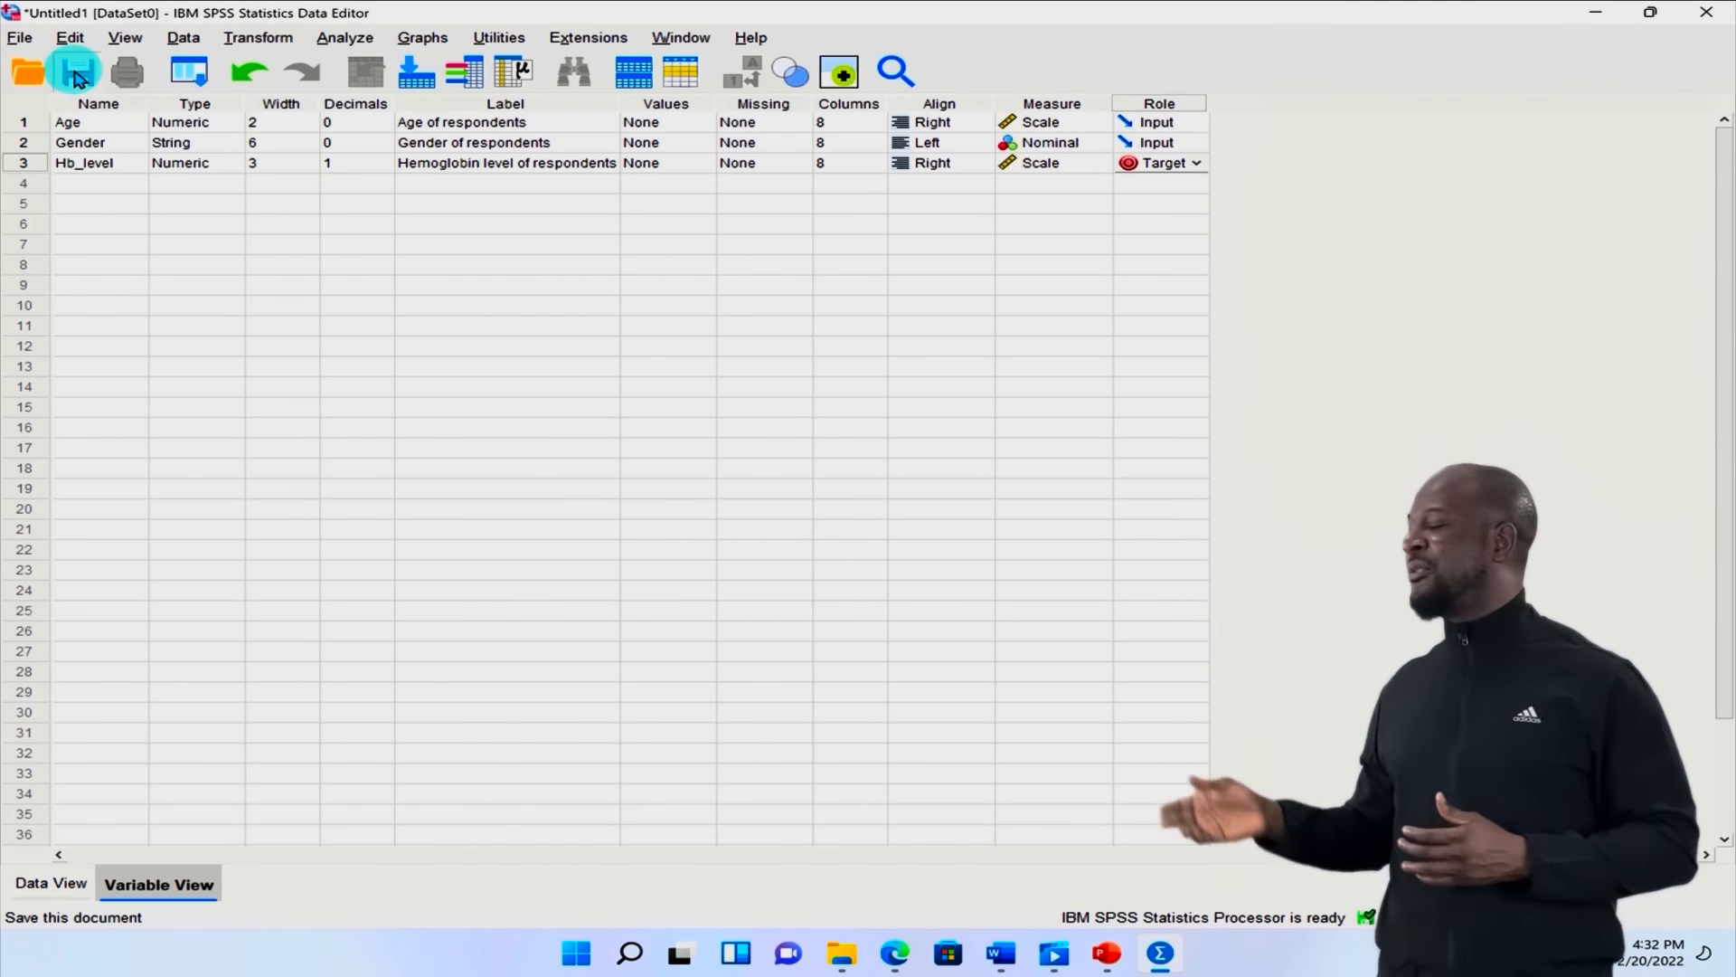
left_click(75, 79)
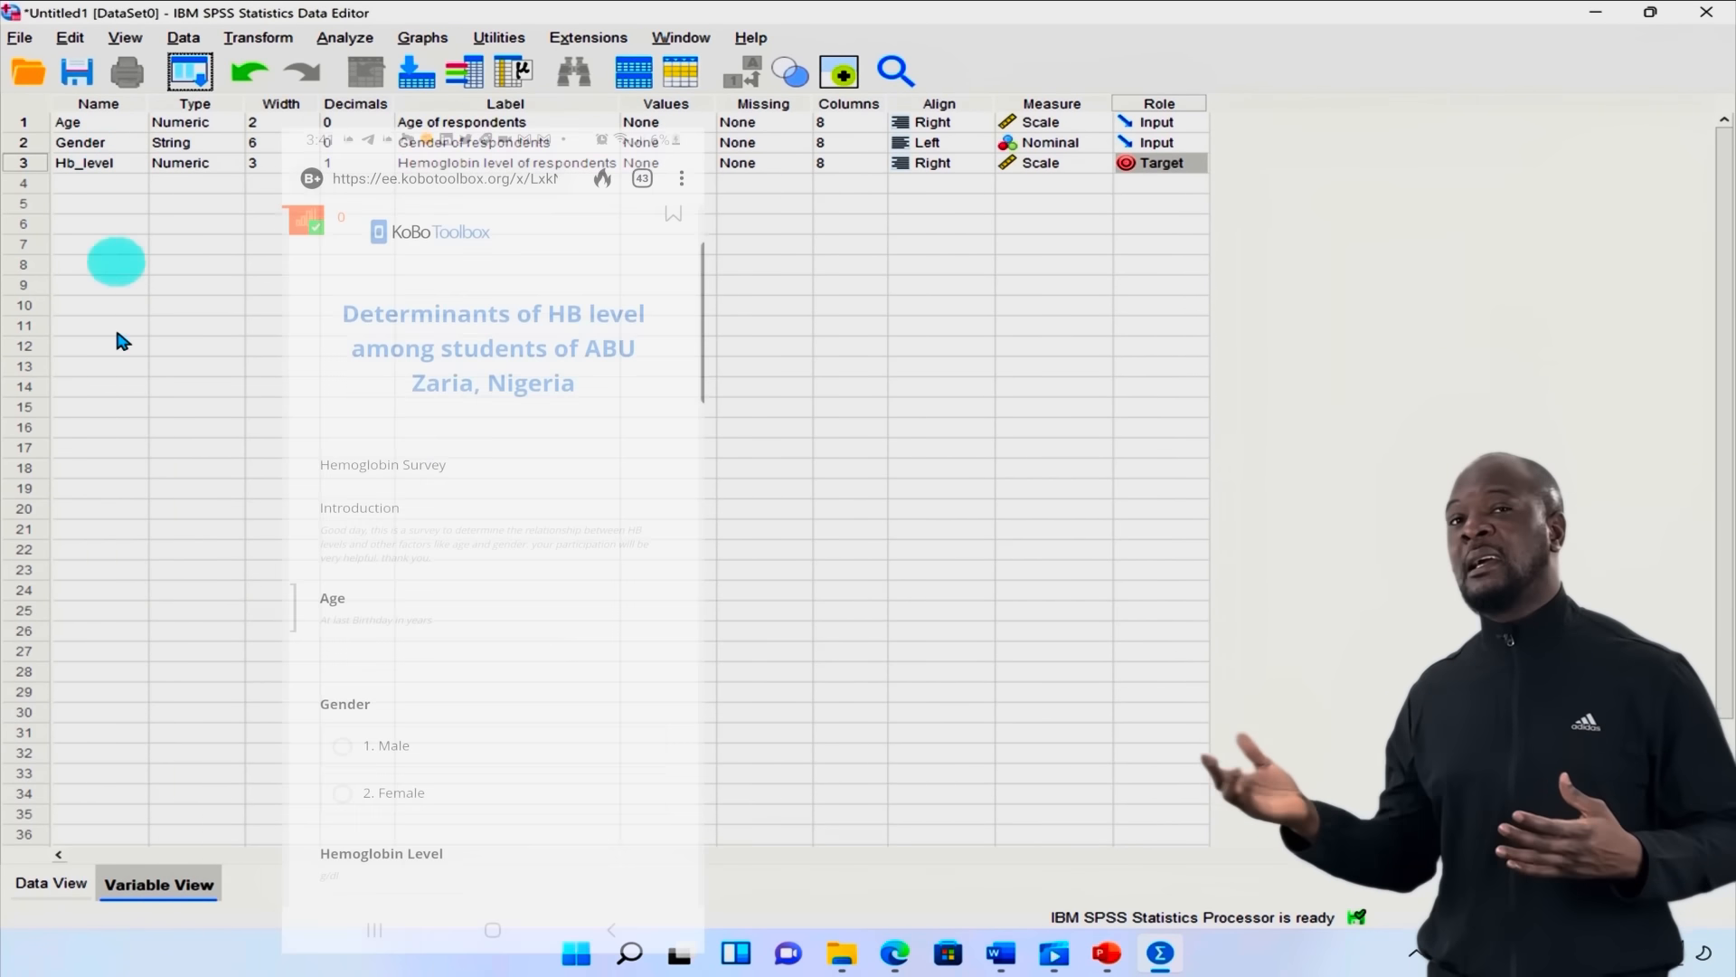
Step: Enter the first respondent in row 1 of Data View: age 18, gender male, Hb_level 10.5
left_click(41, 884)
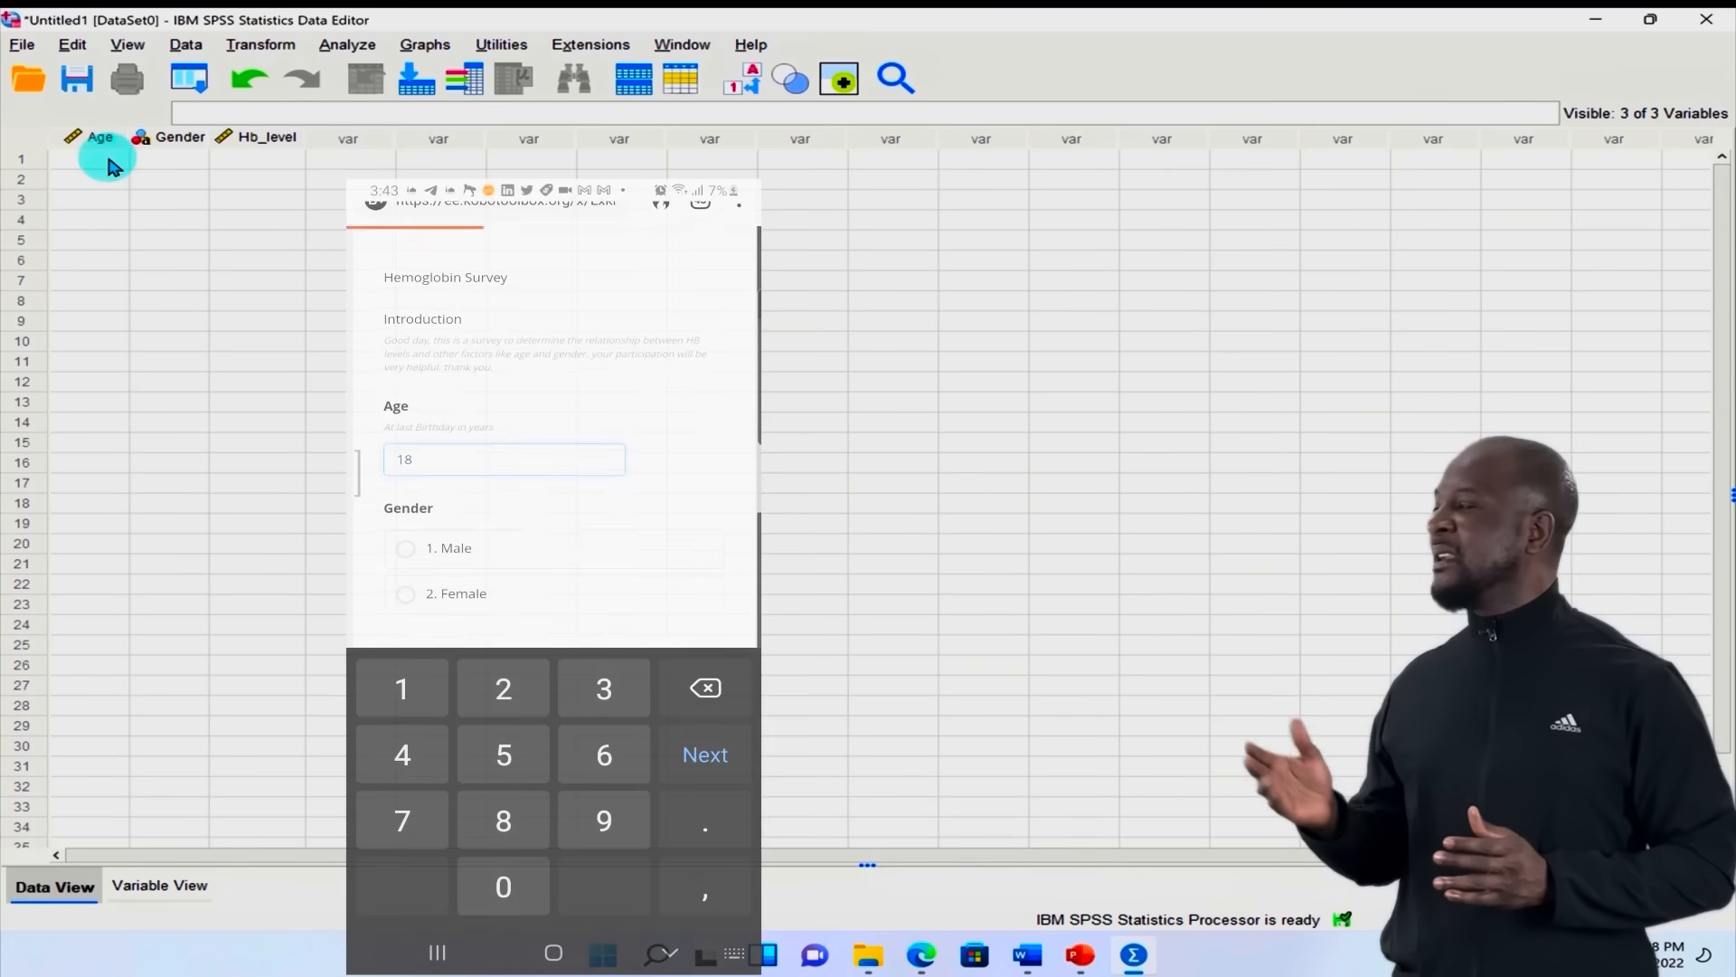
left_click(108, 163)
type("18")
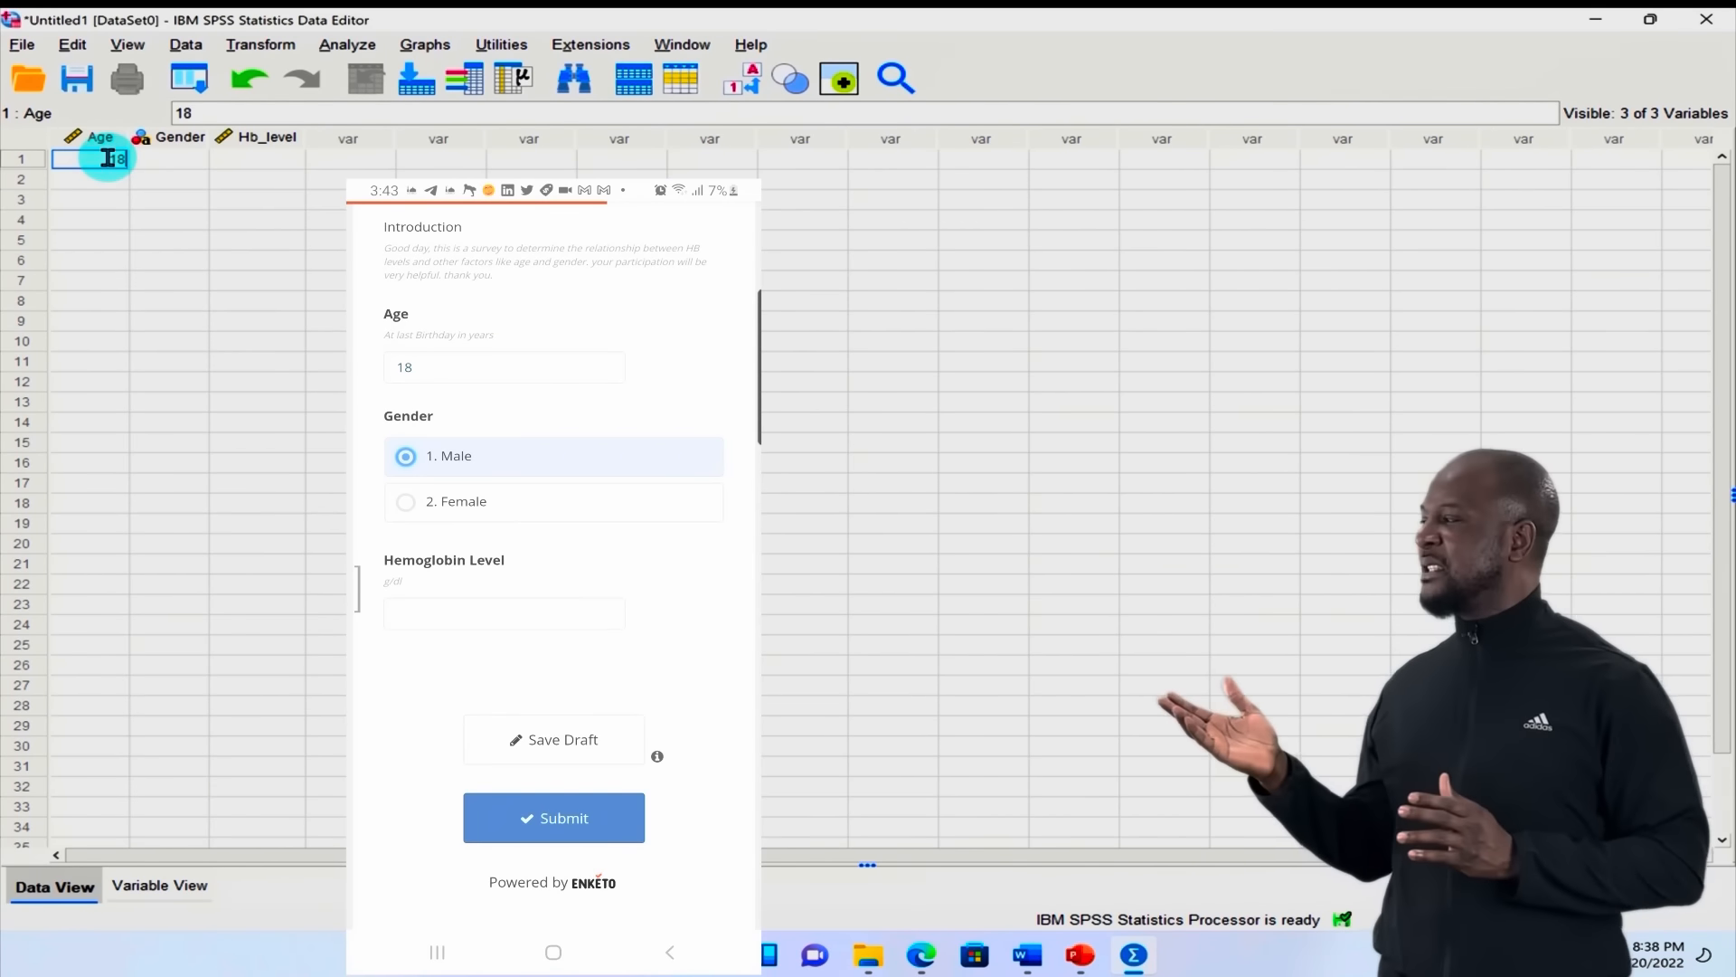
key("Tab")
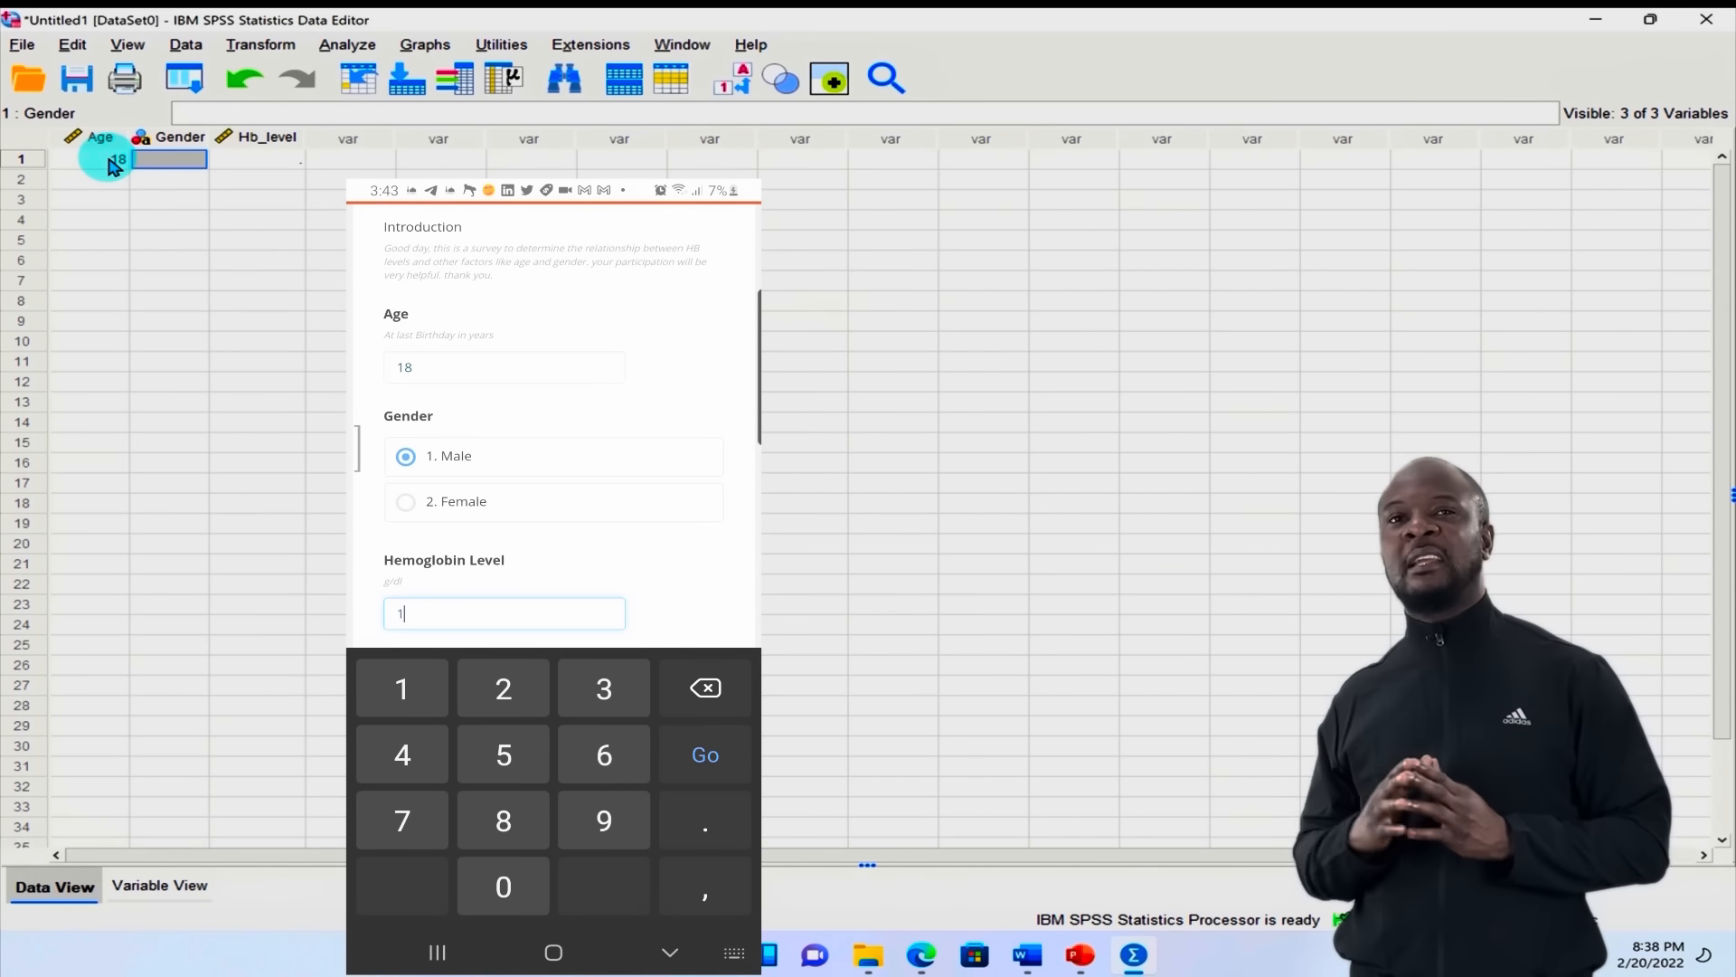
type("m")
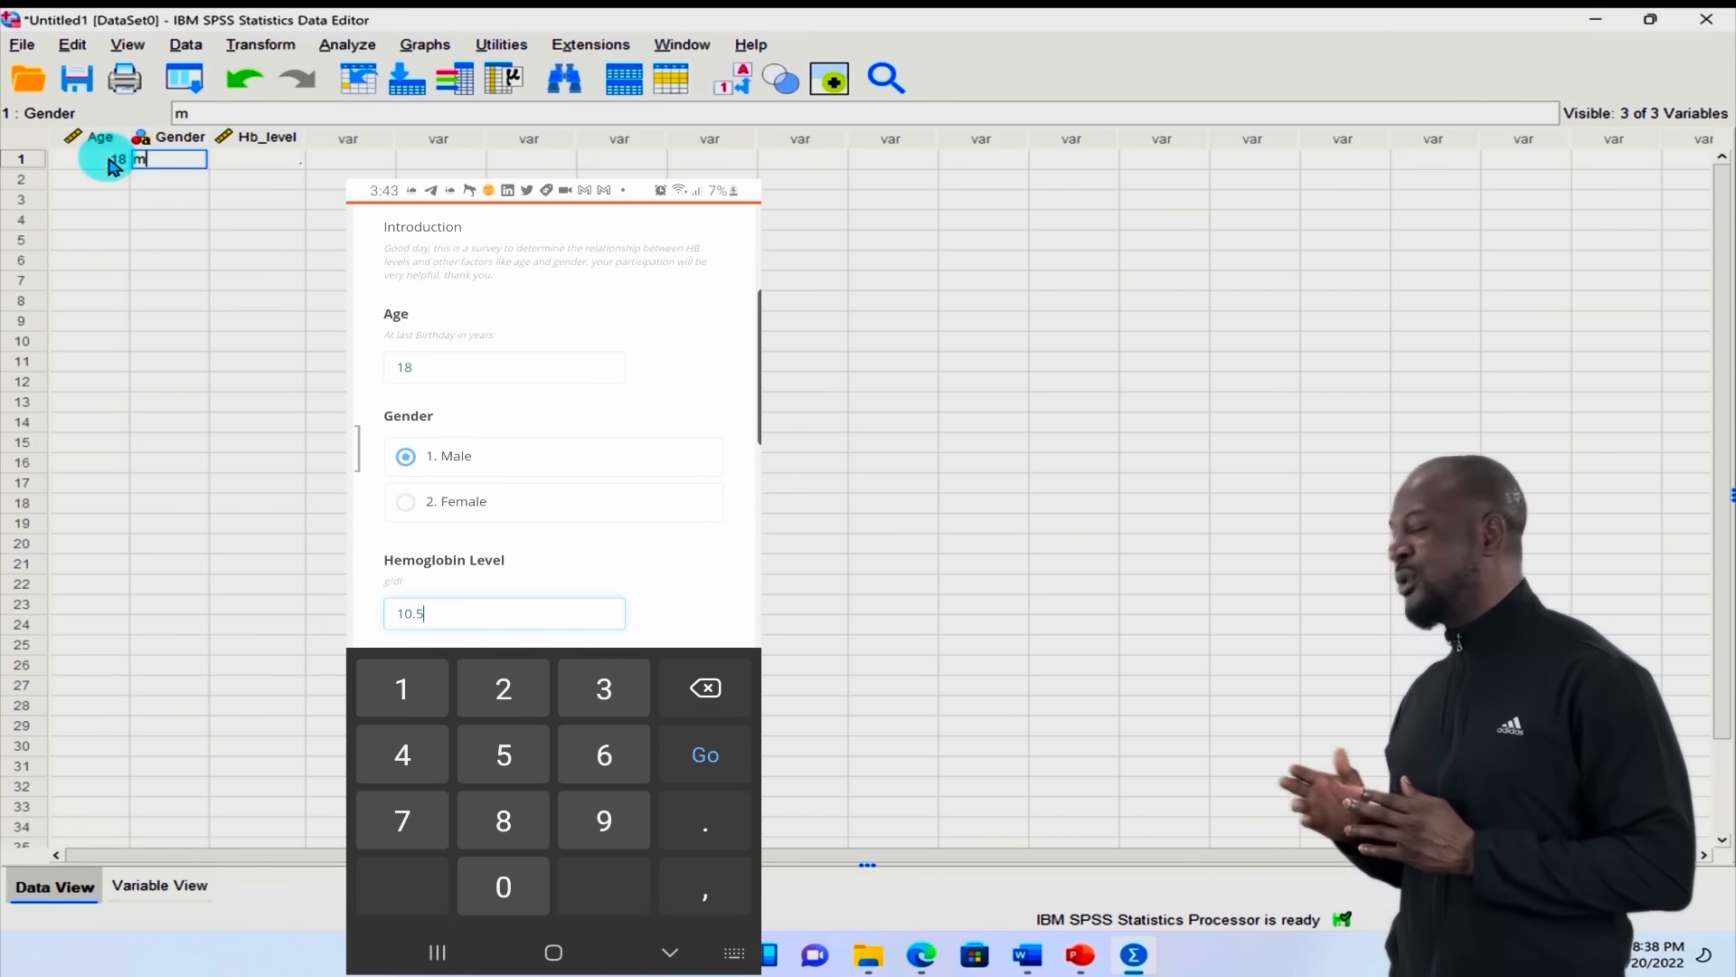
type("ale")
key("Tab")
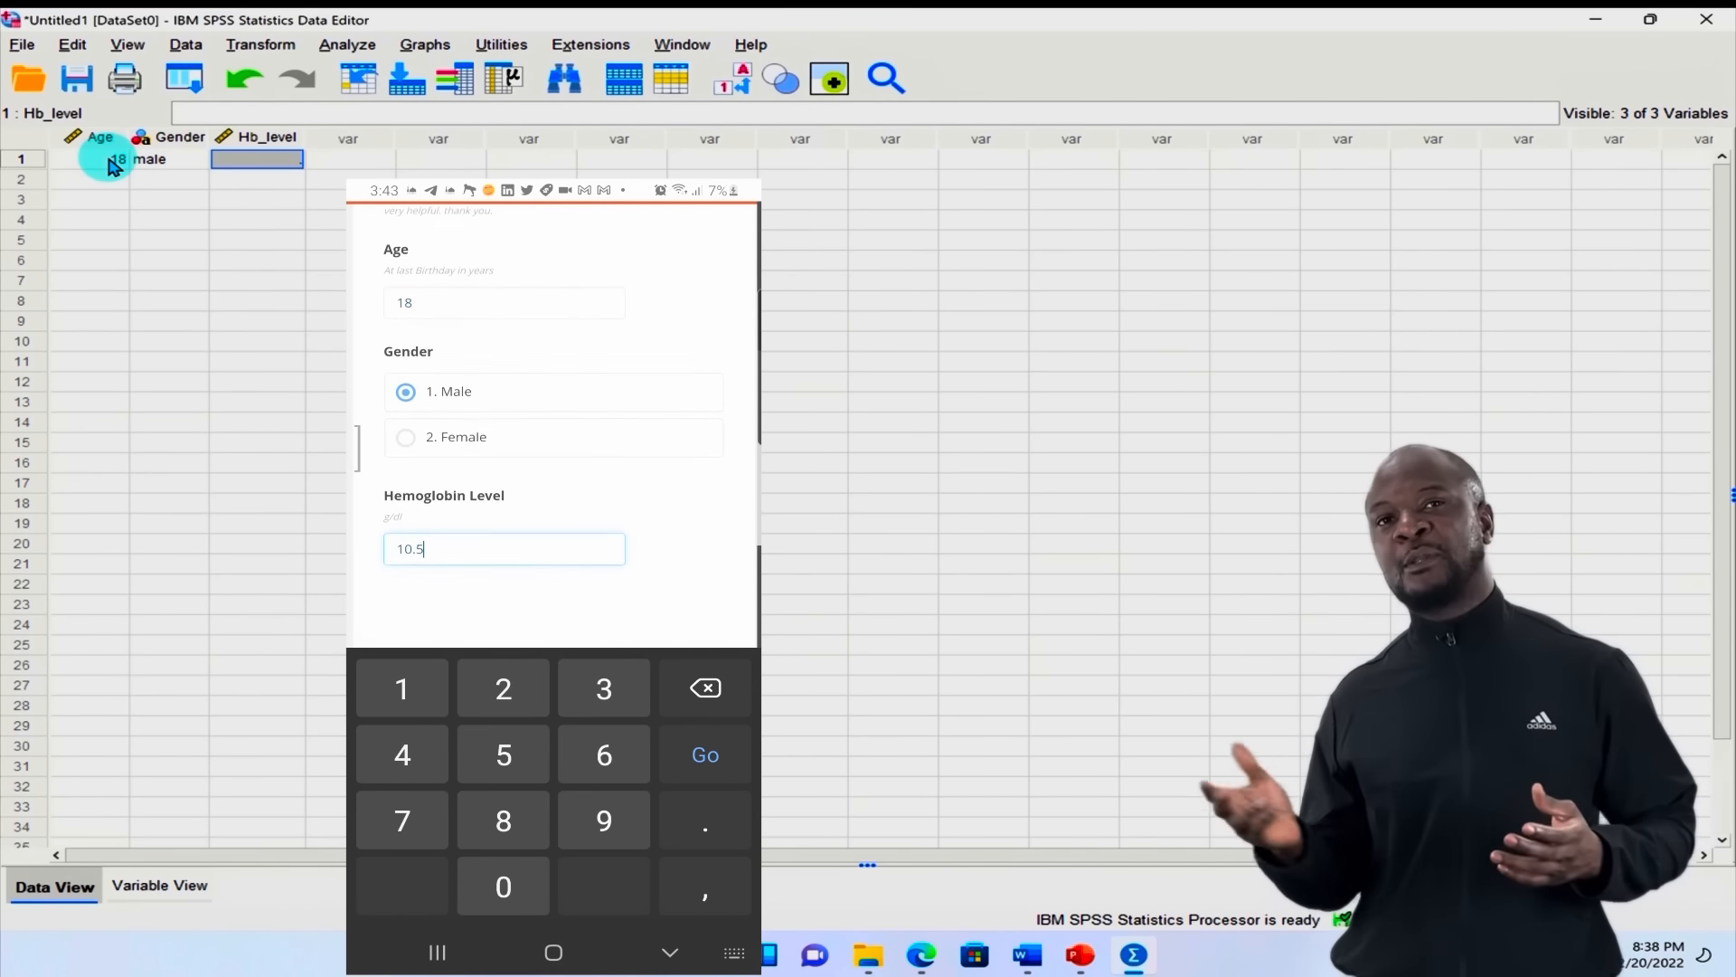
type("1")
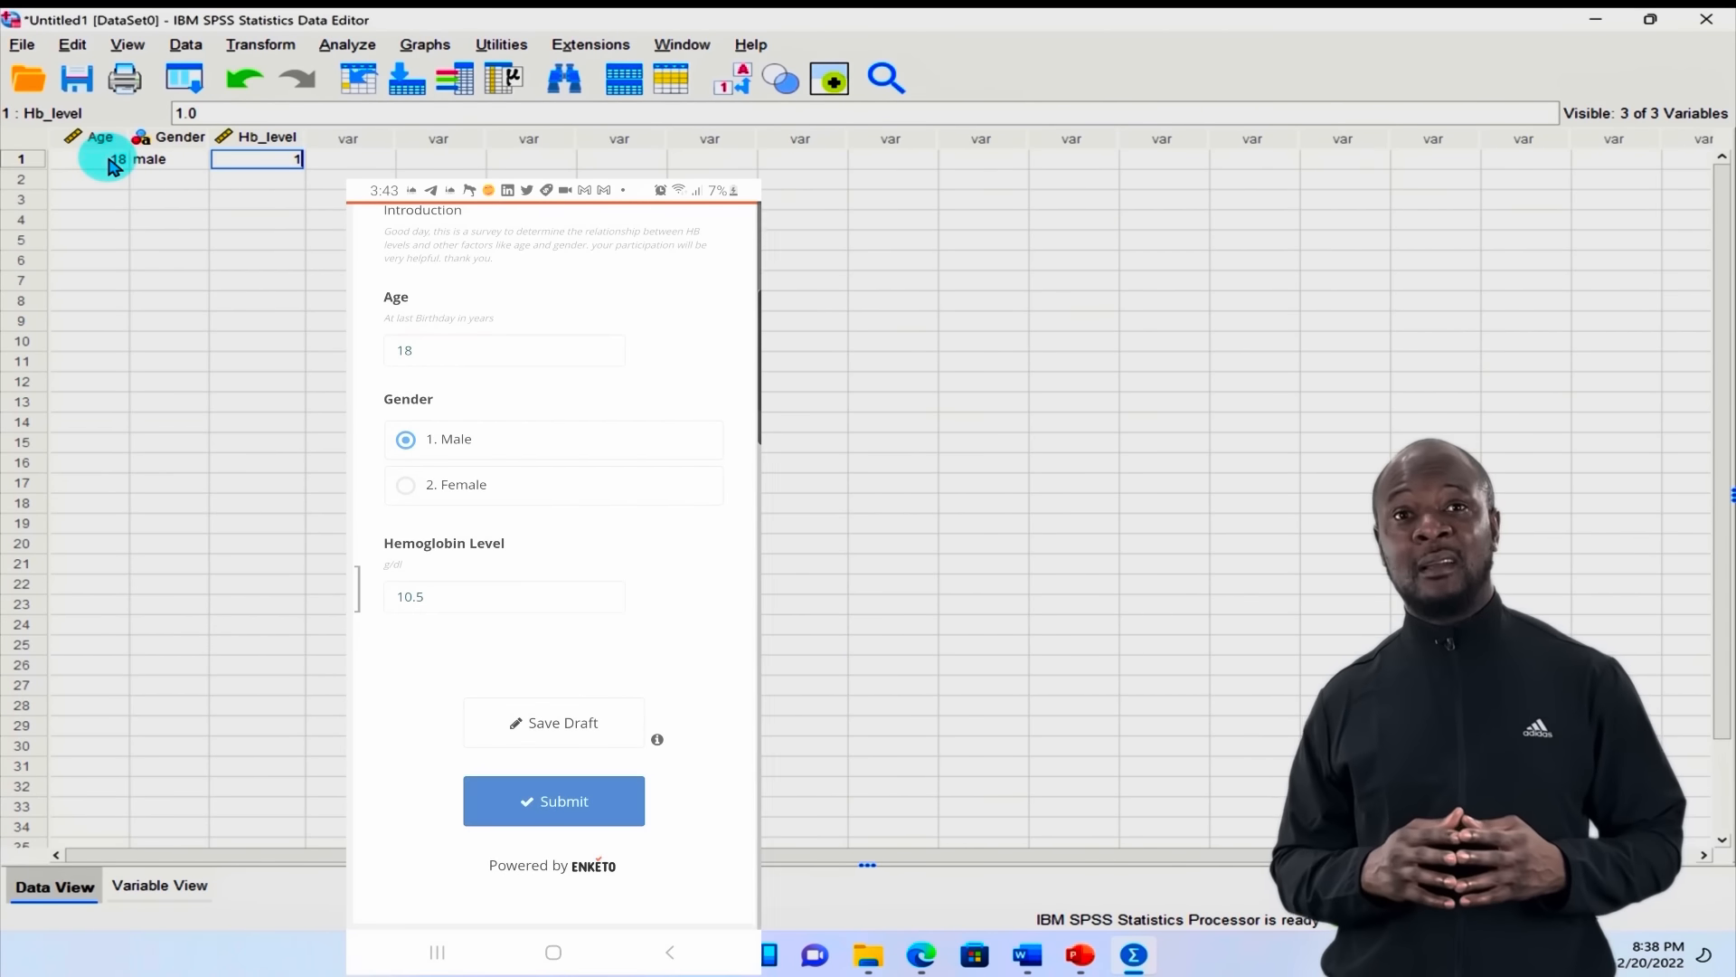
type("0.5")
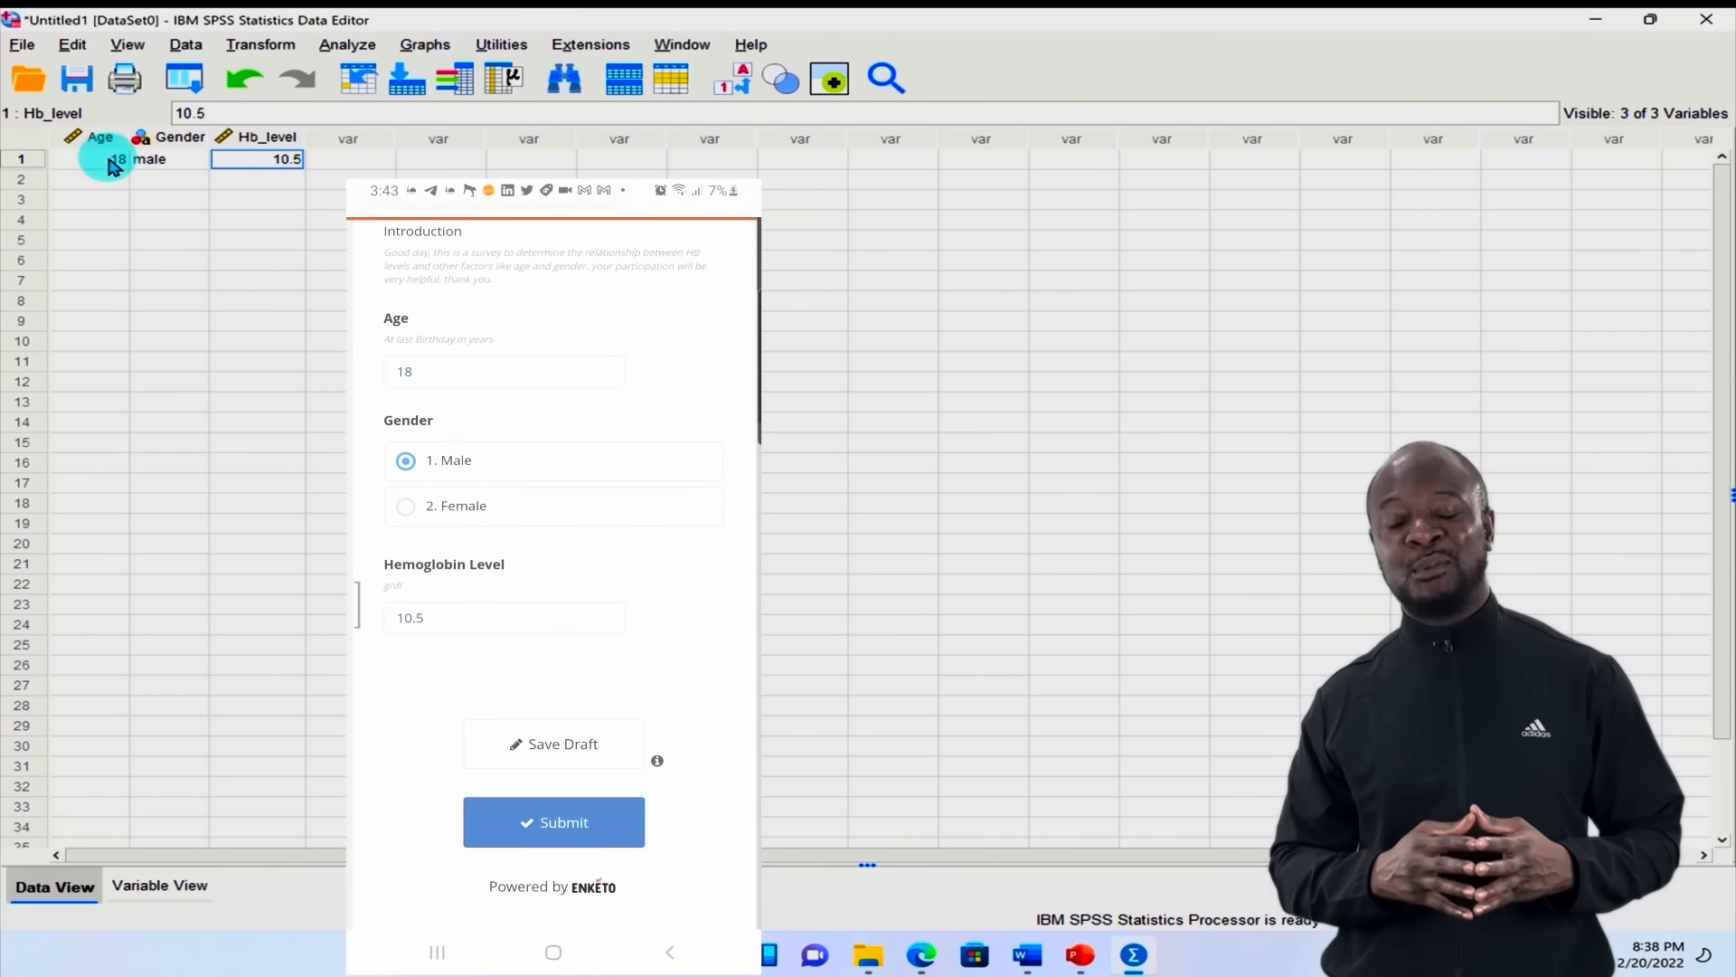
Step: Start the second respondent in row 2 with age 20 and gender female
left_click(88, 179)
type("2")
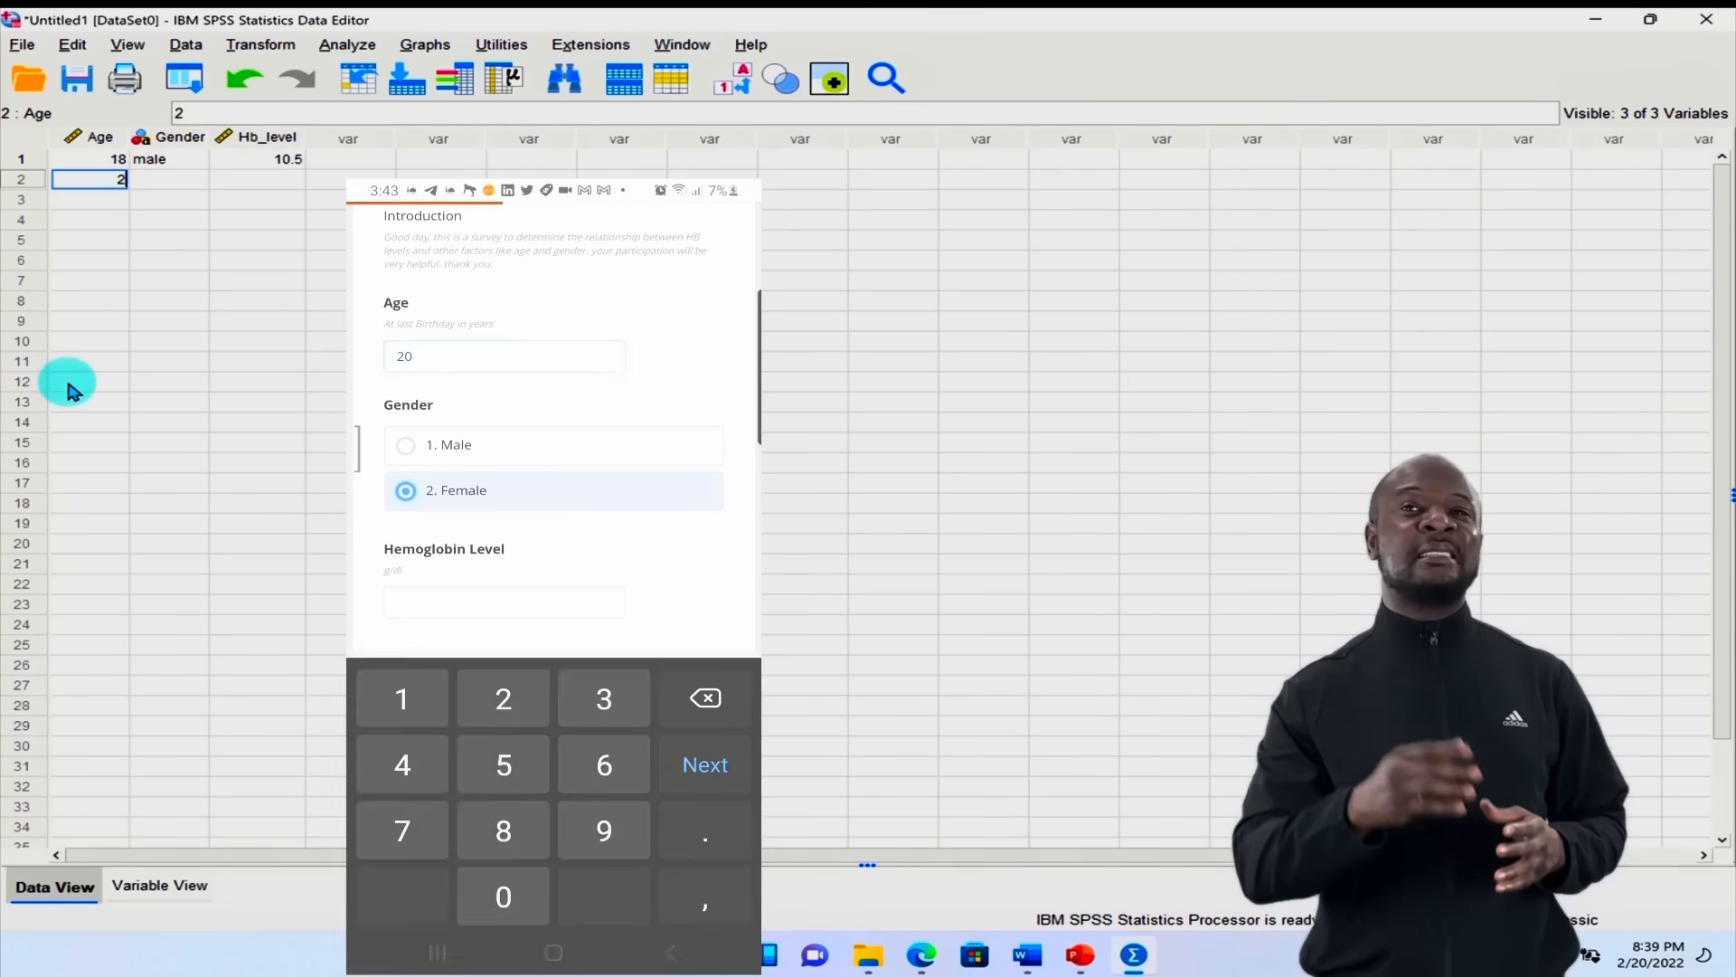
type("0")
key("Tab")
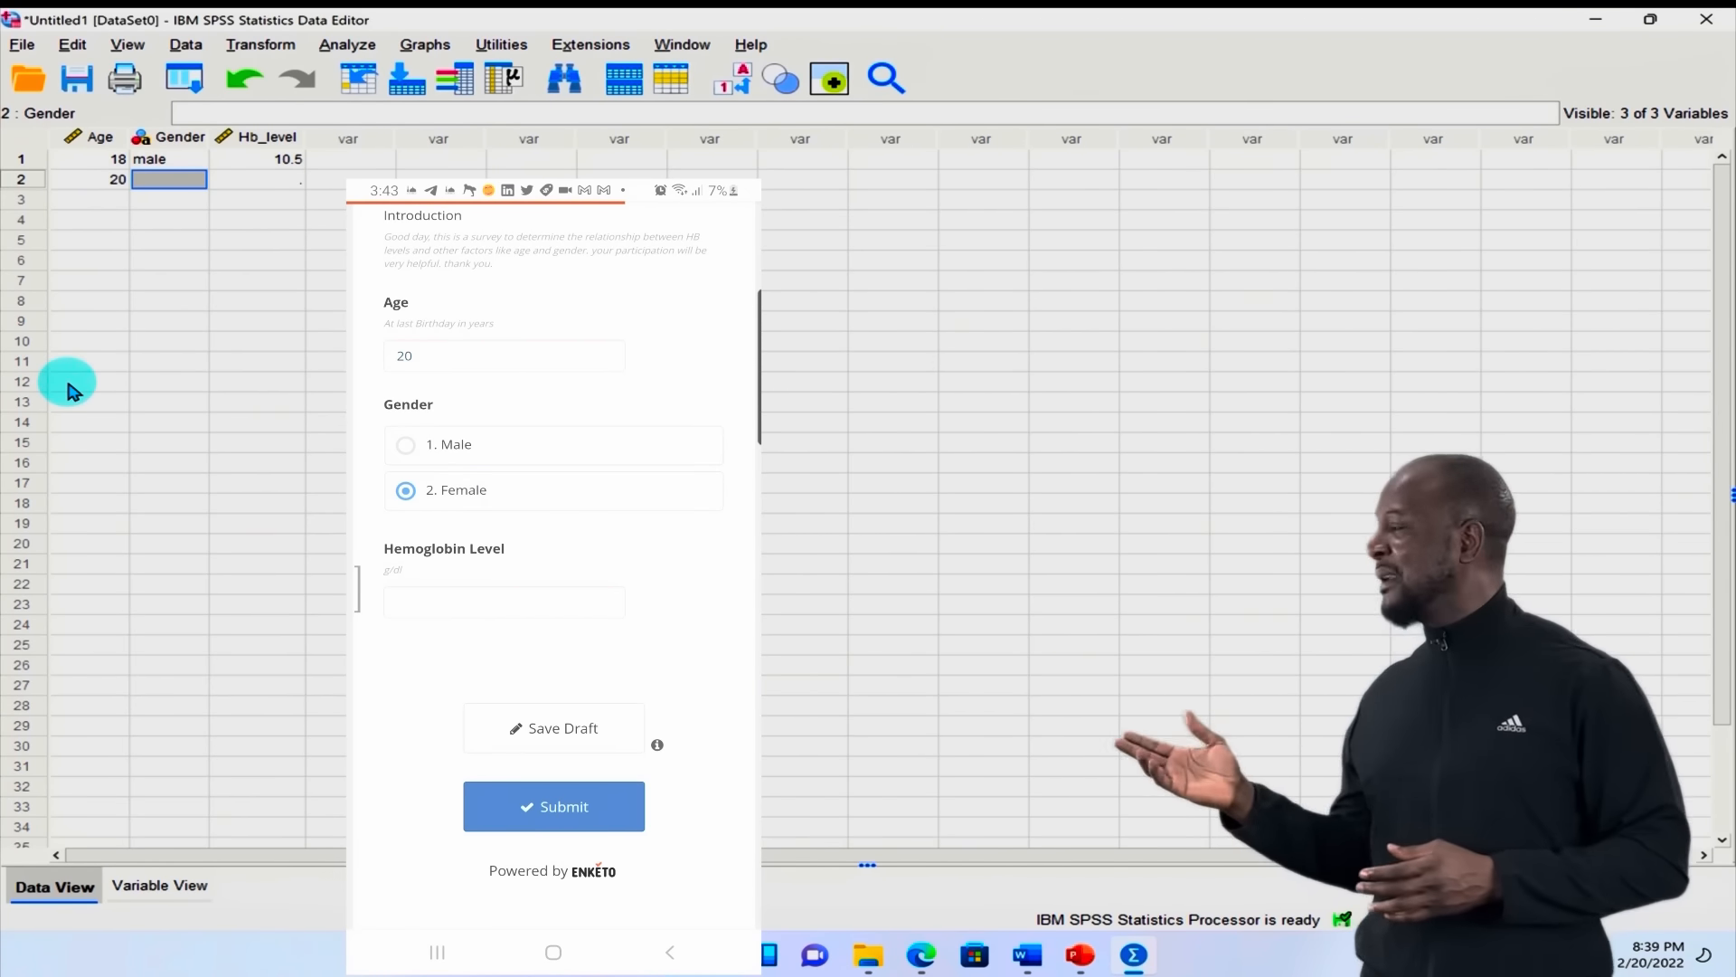
type("female")
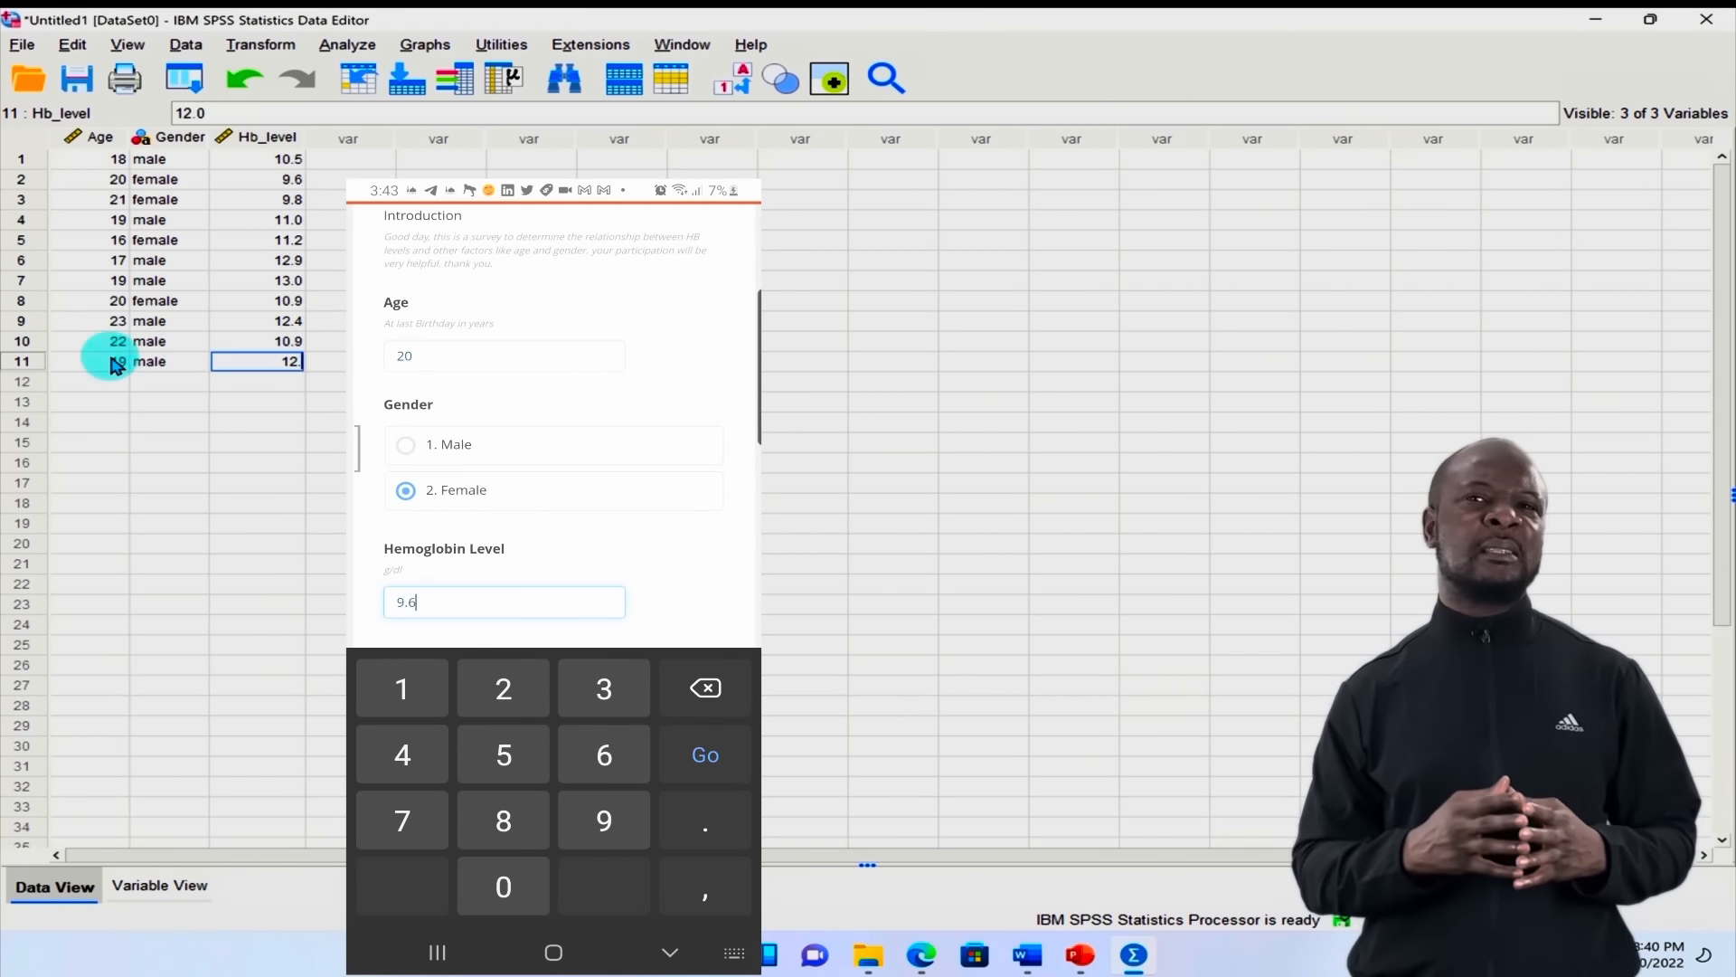
Step: Enter the respondent in row 12: age 20, gender female, Hb_level 9.8
left_click(107, 380)
type("20")
key("Tab")
type("female")
key("Tab")
type("9.8")
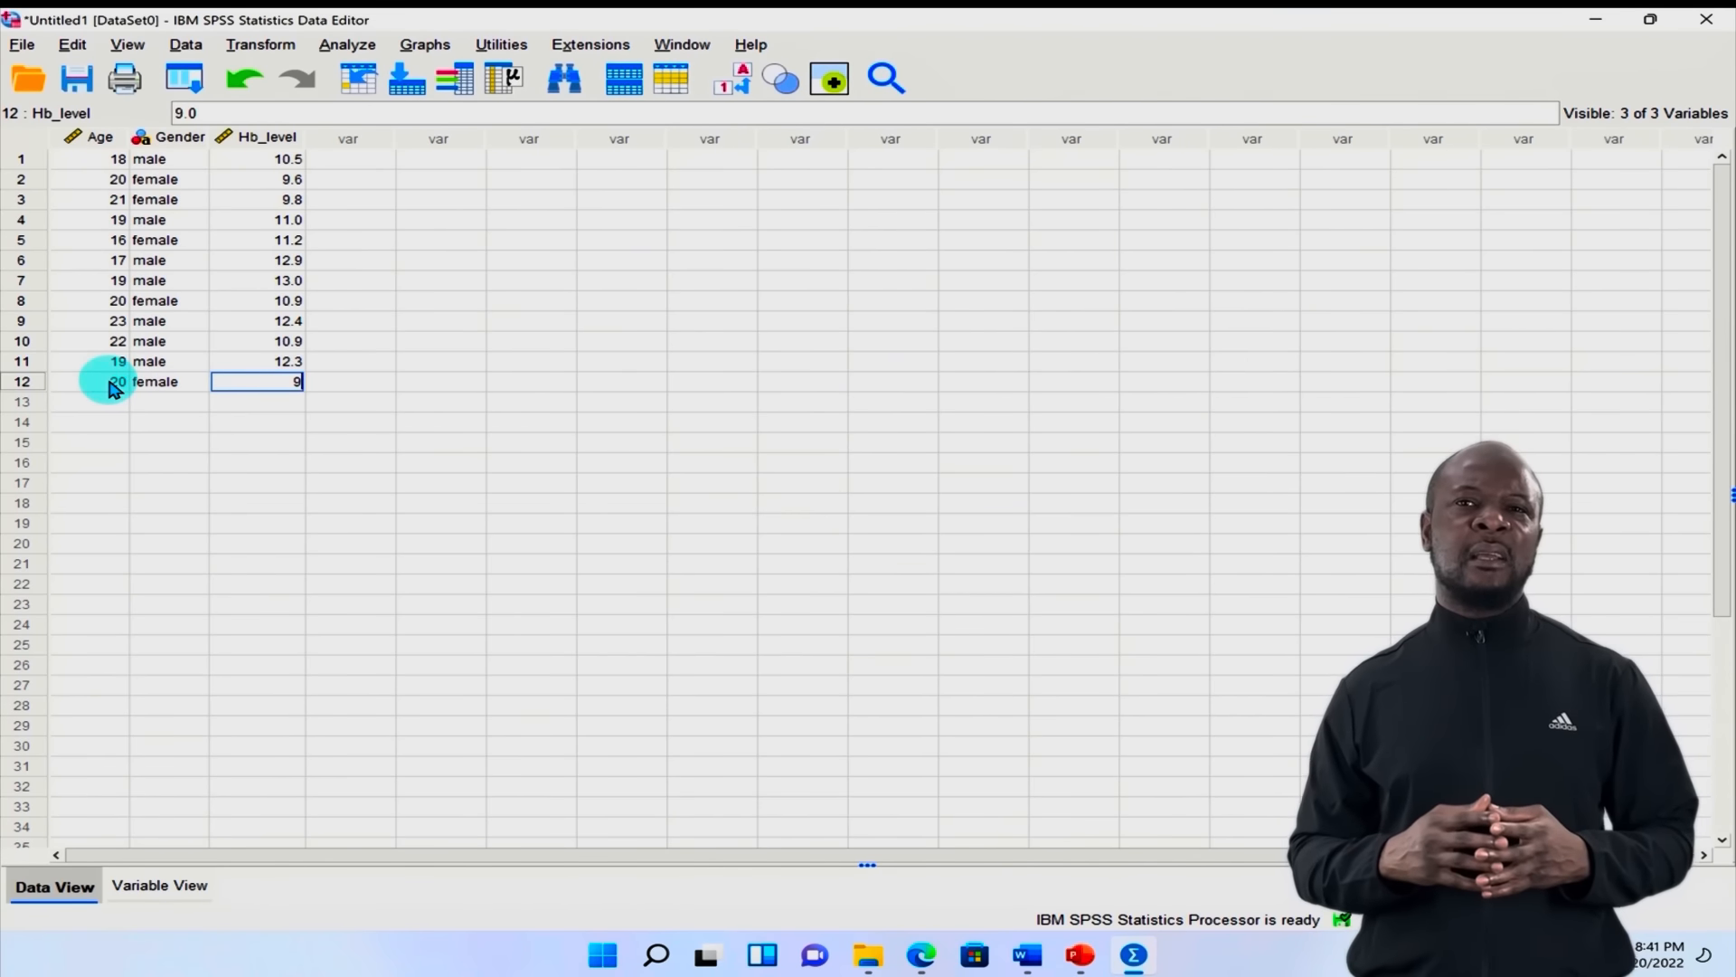
Step: Enter the respondent in row 13: age 19, gender female, Hb_level 10.9
left_click(106, 400)
type("19")
key("Tab")
type("female")
key("Tab")
type("10.9")
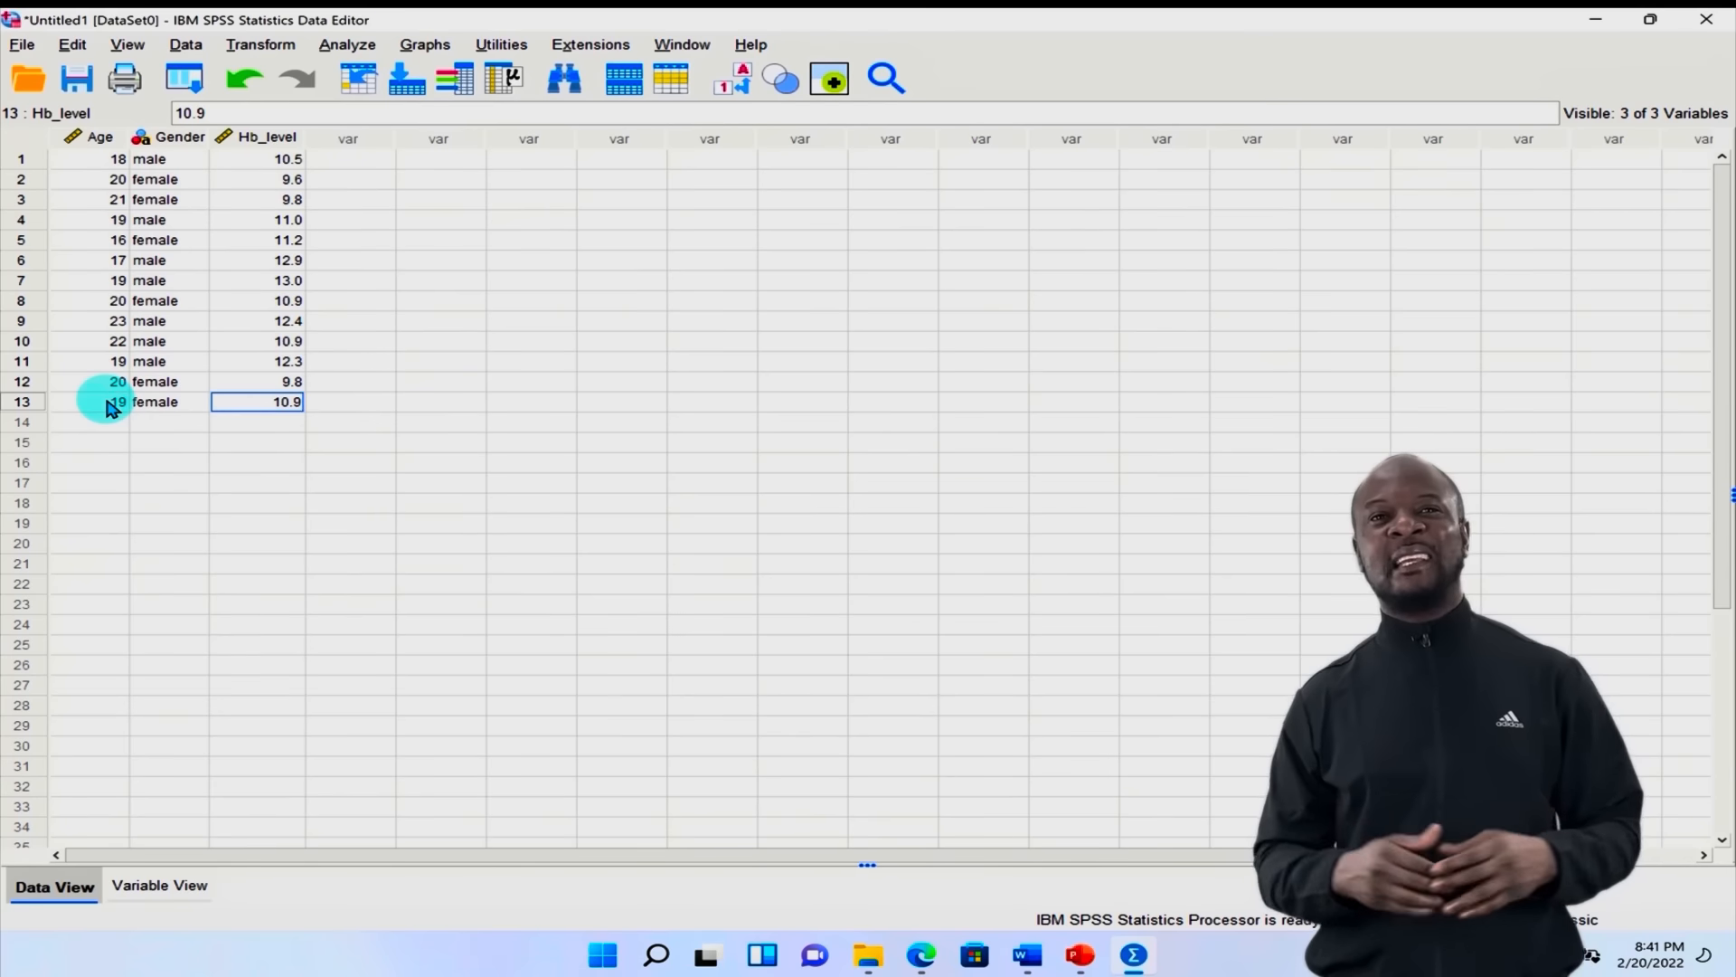
Step: Enter the respondent in row 14: age 21, gender female, Hb_level 12.9
left_click(106, 424)
type("emale")
key("Tab")
type("12.9")
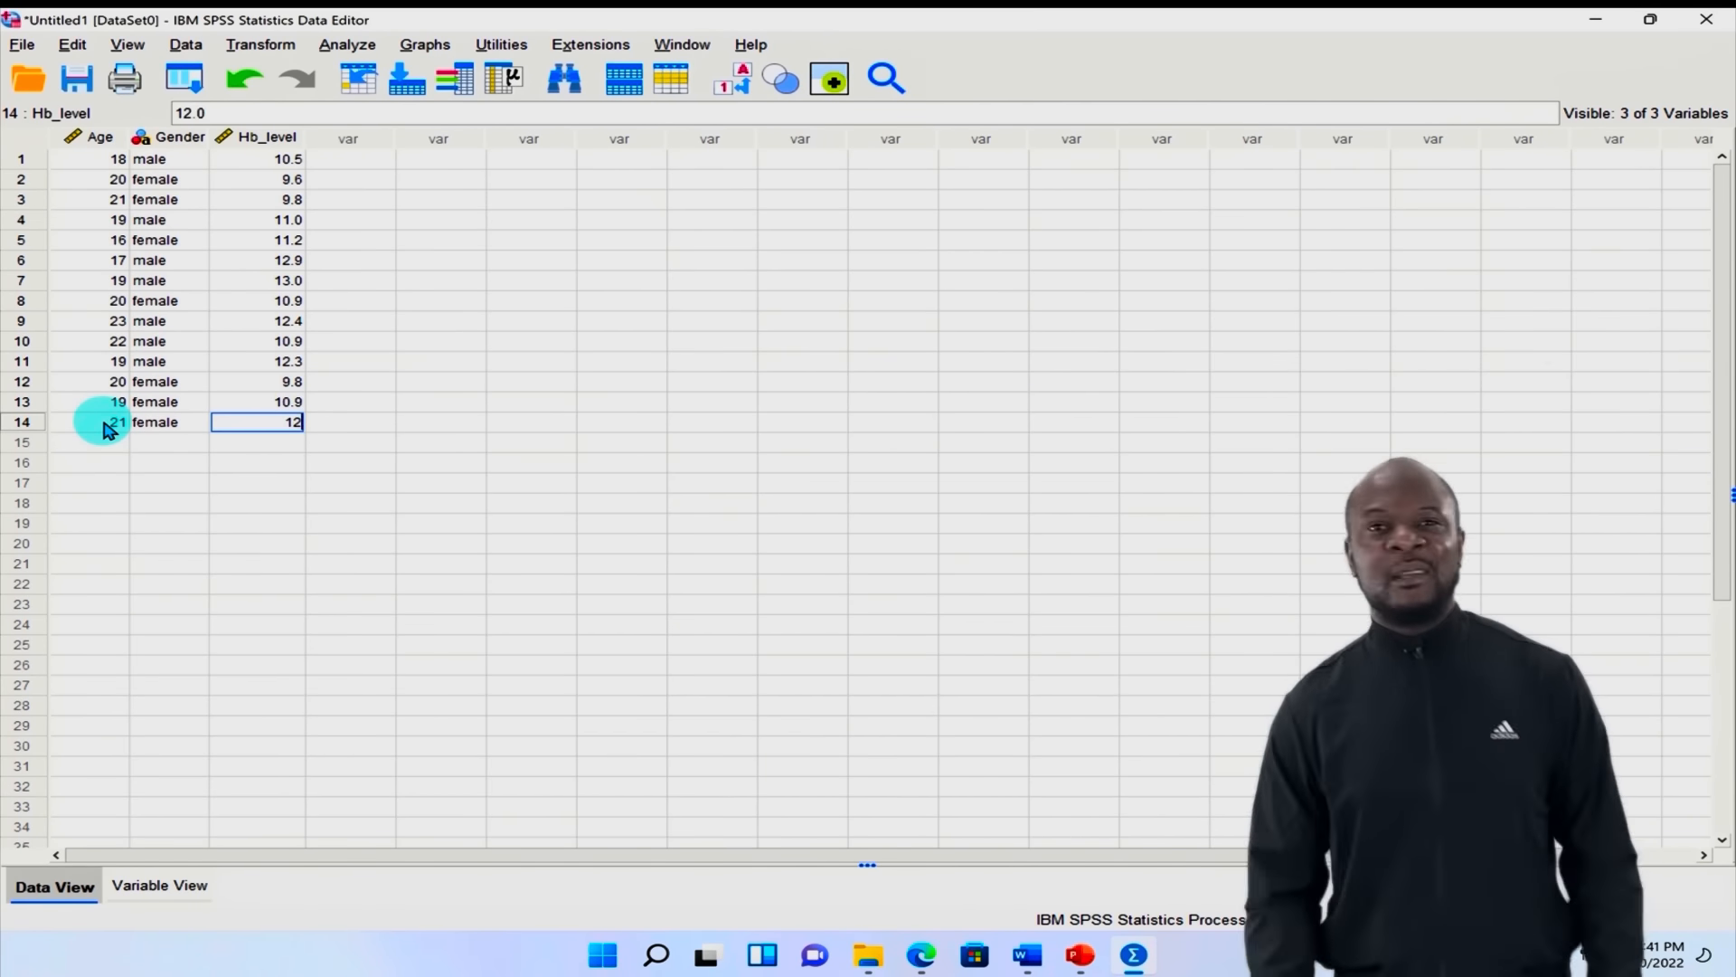
Step: Enter the respondent in row 15: age 22, gender male, Hb_level 12.9
left_click(95, 442)
type("22")
key("Tab")
type("male")
key("Tab")
type("12.9")
Step: Enter age 23 for the respondent in row 16
left_click(102, 464)
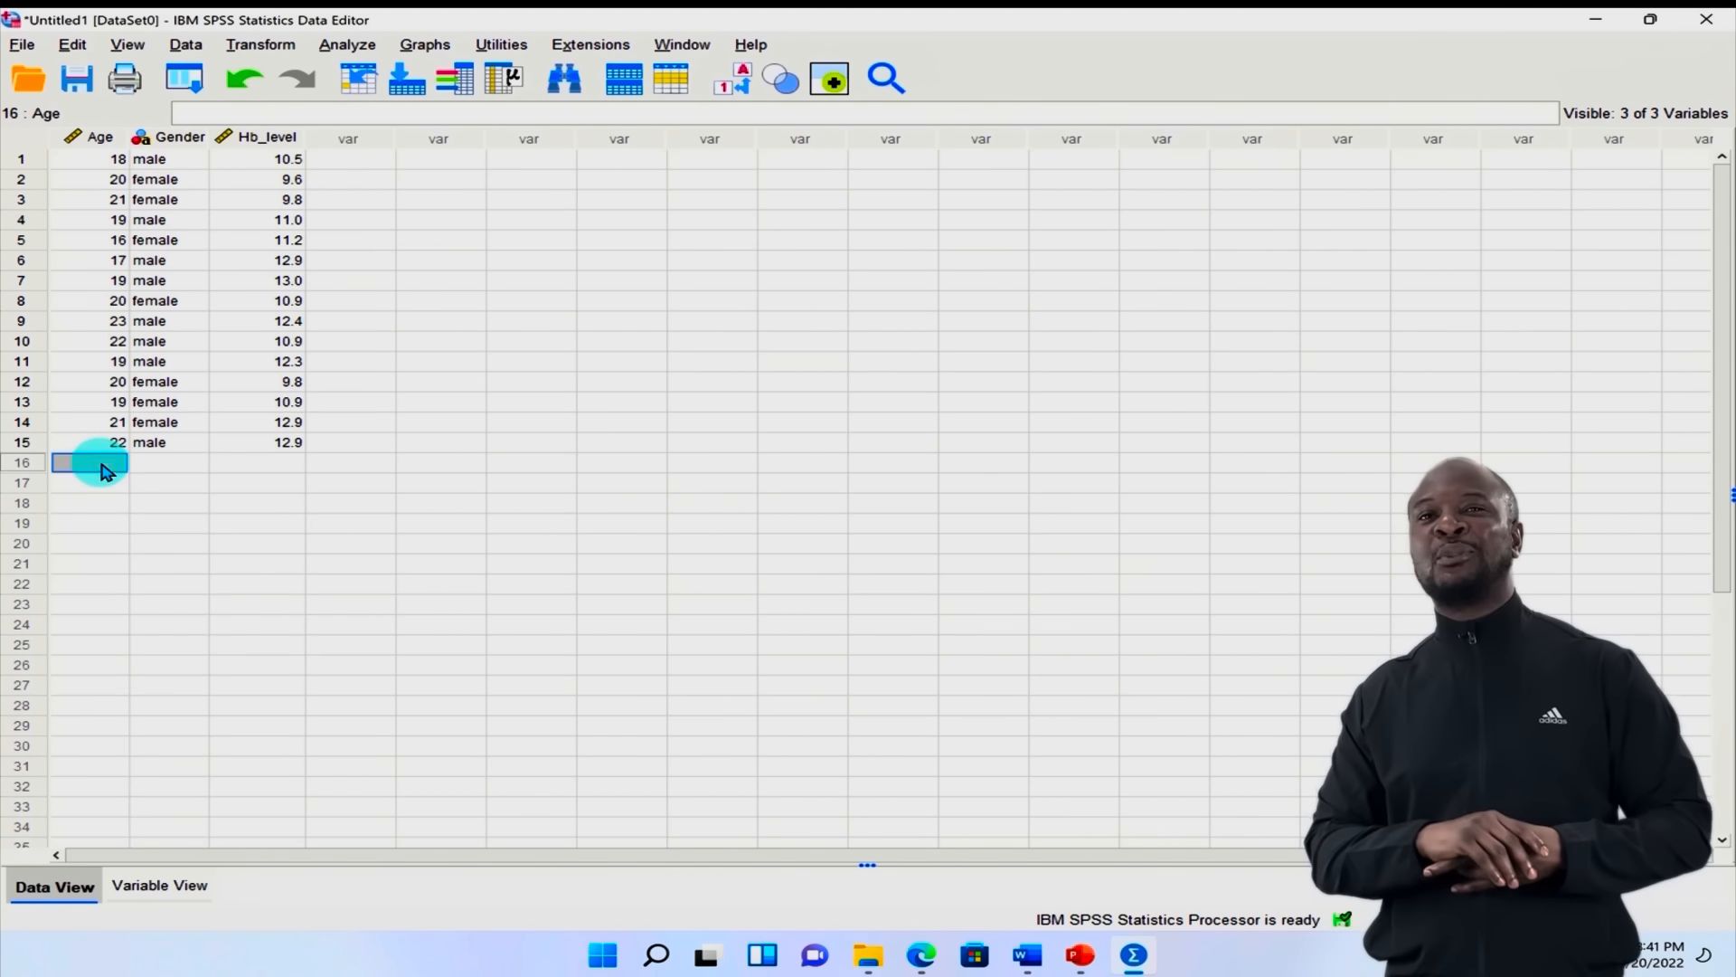
type("23")
key("Tab")
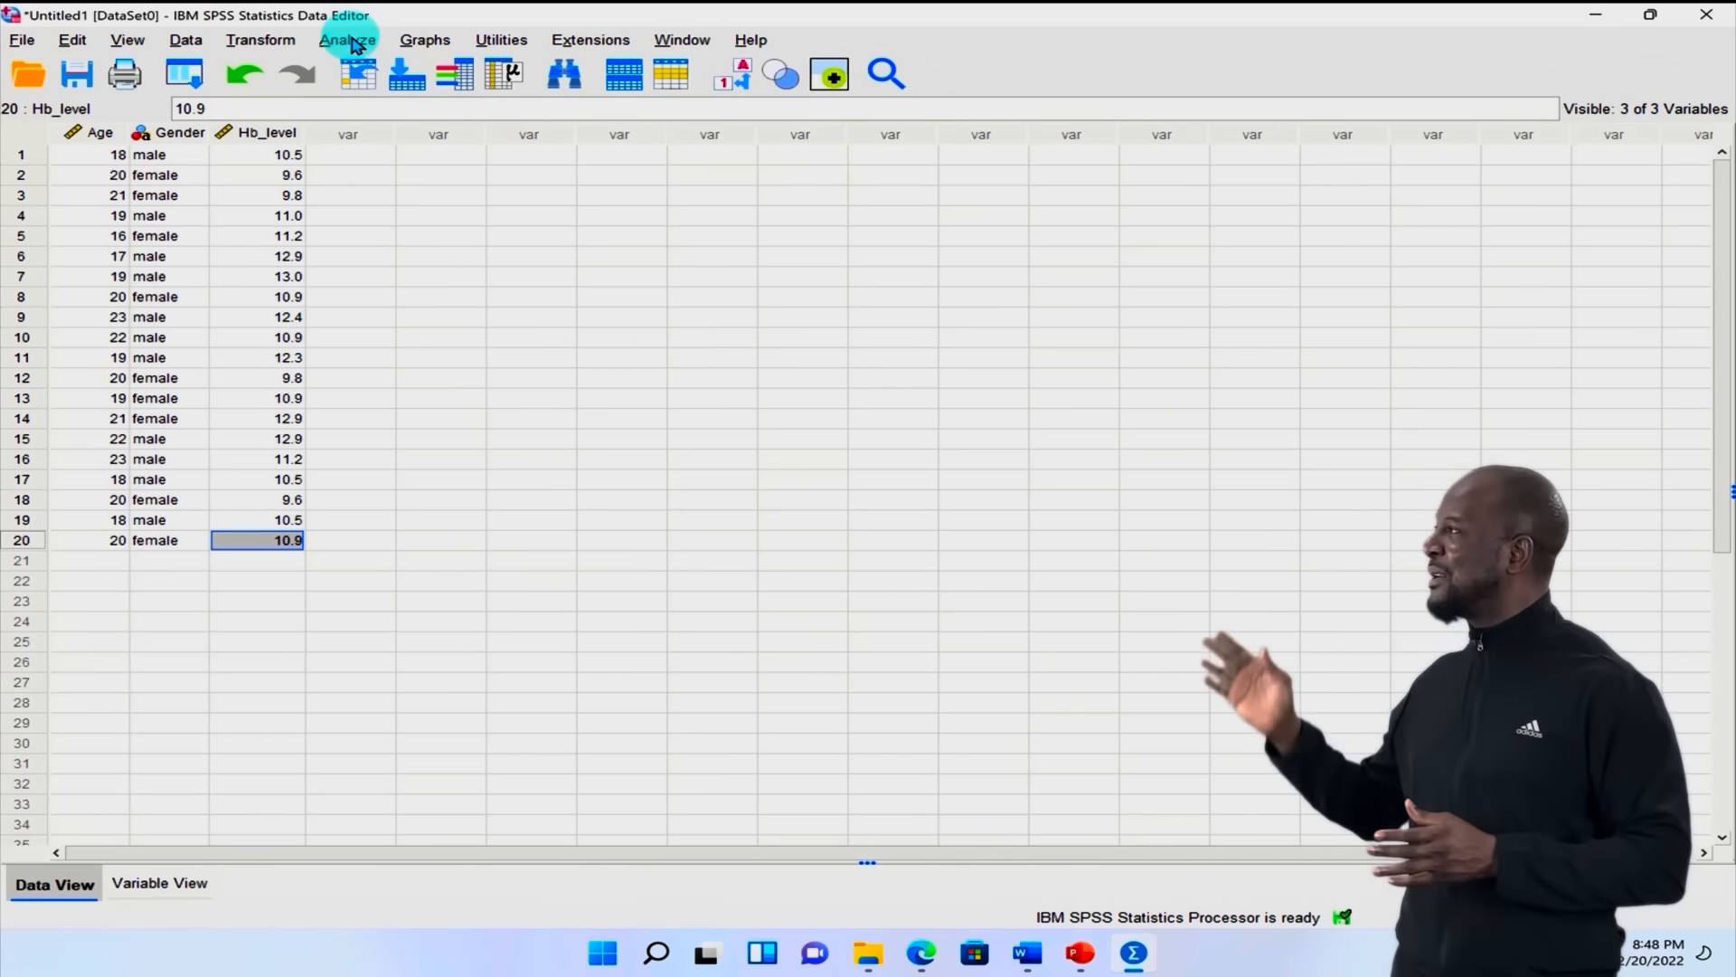
Step: Run a Frequencies analysis on Age of respondents with frequency tables, and close its output without saving
left_click(348, 41)
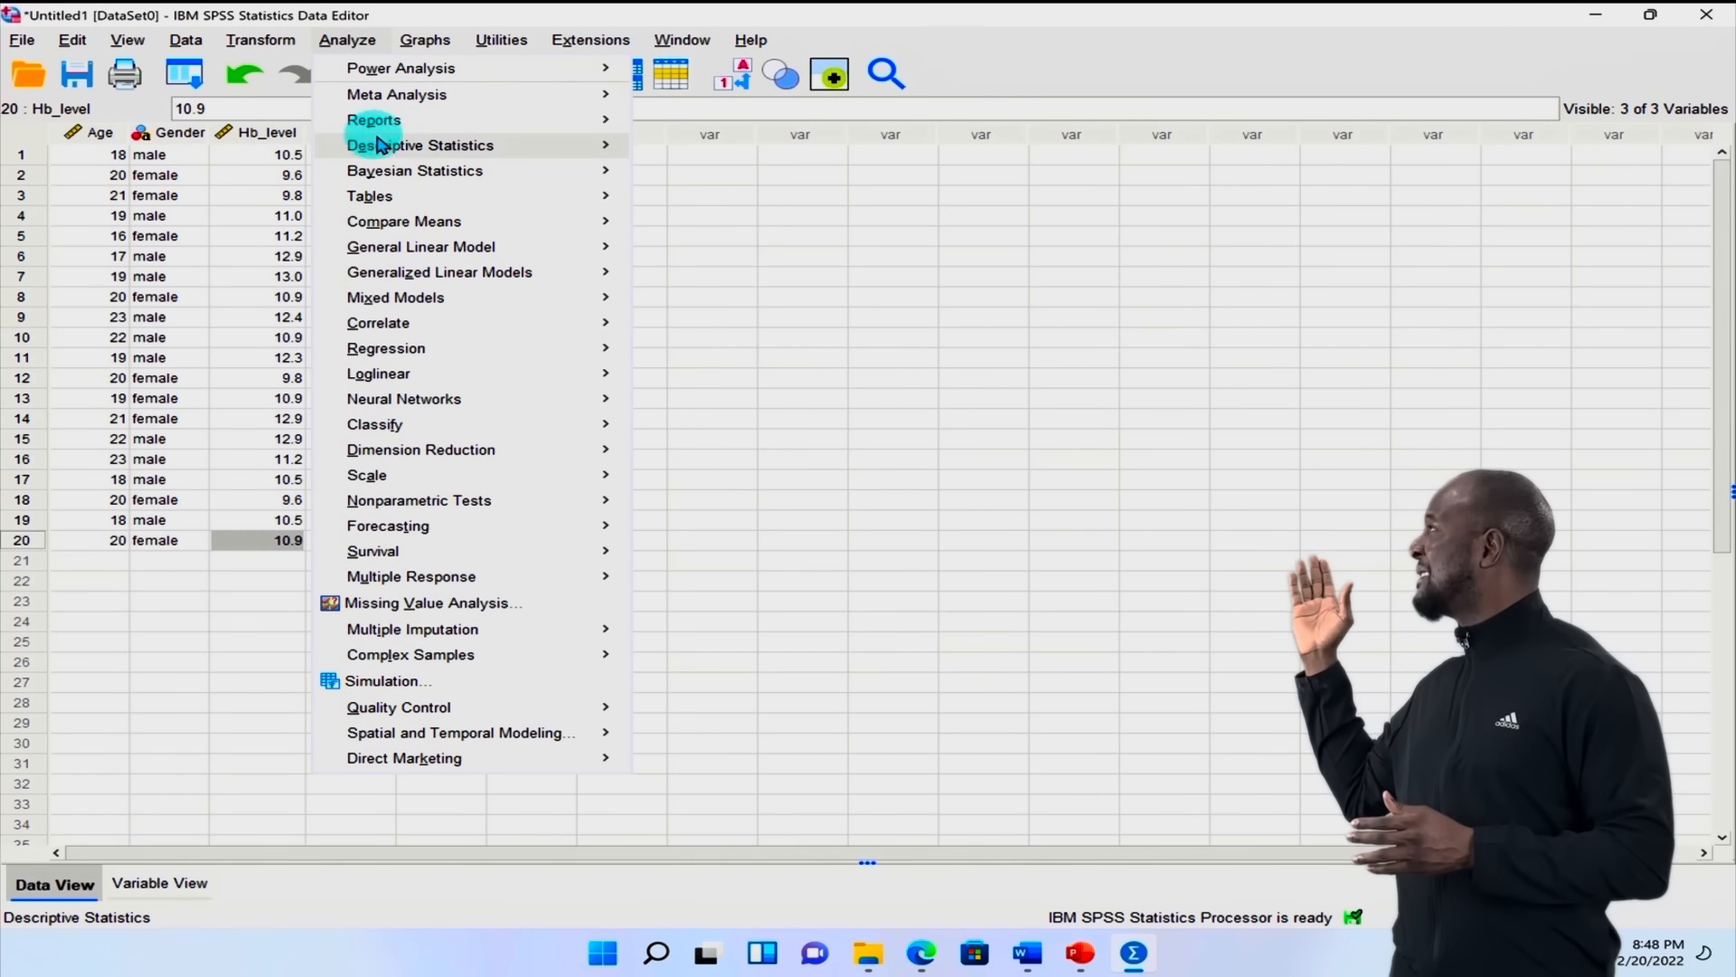
left_click(416, 145)
left_click(748, 147)
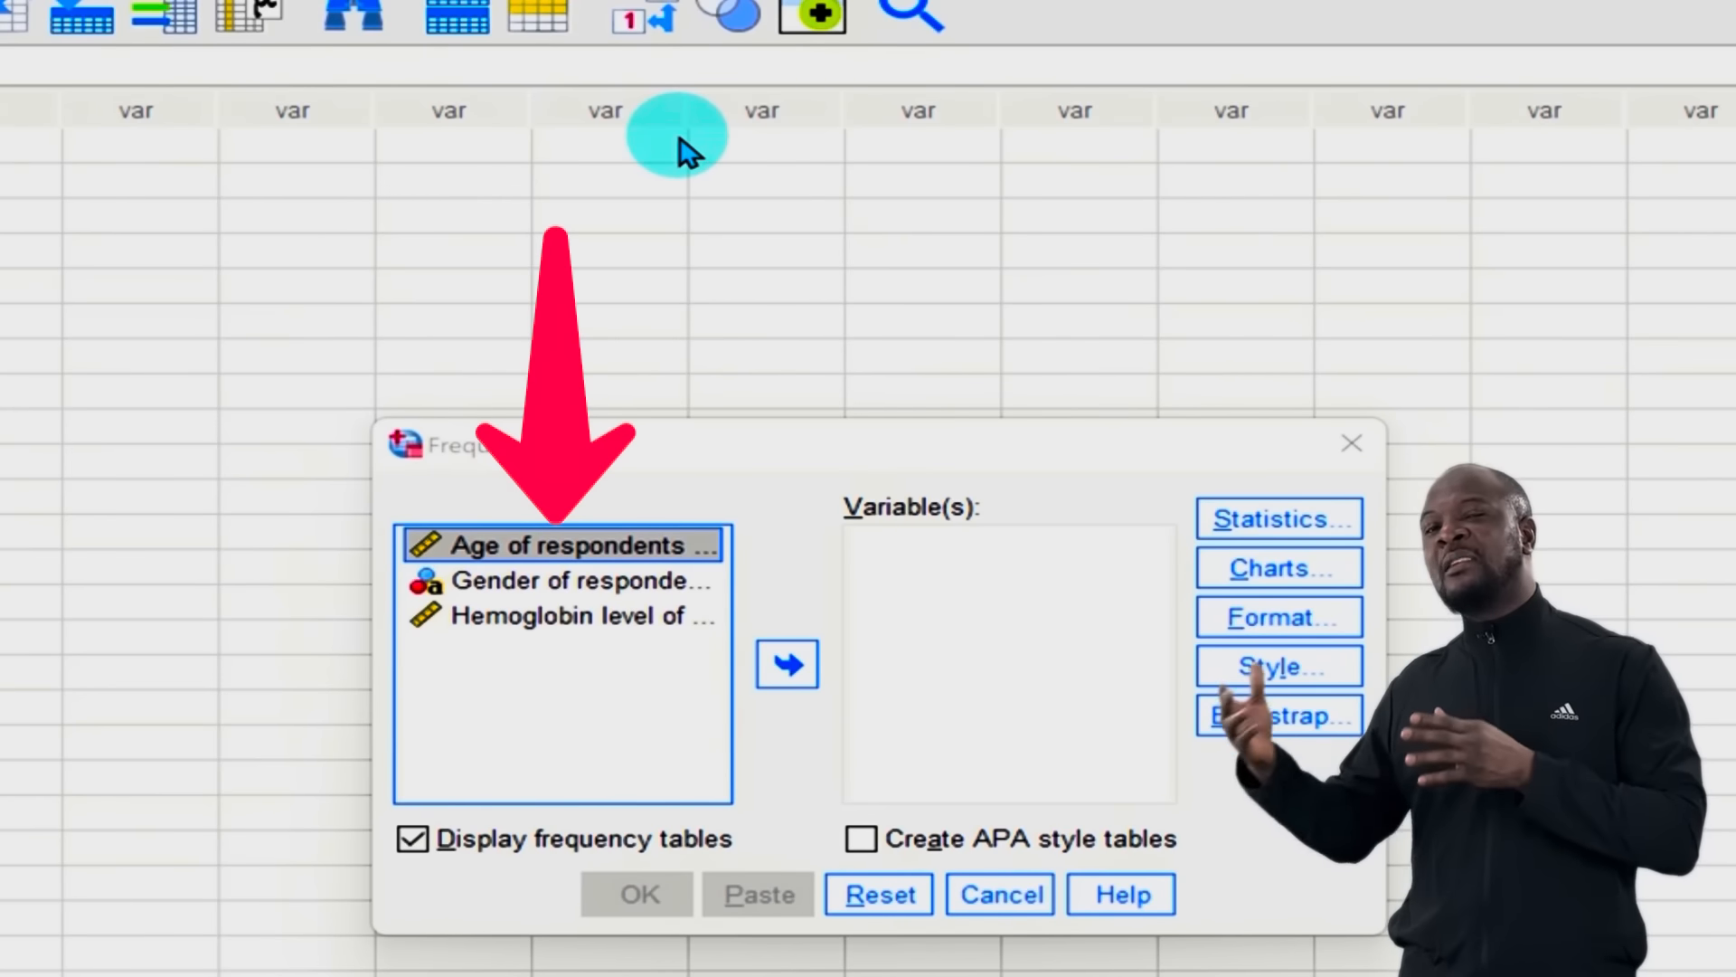
left_click(679, 147)
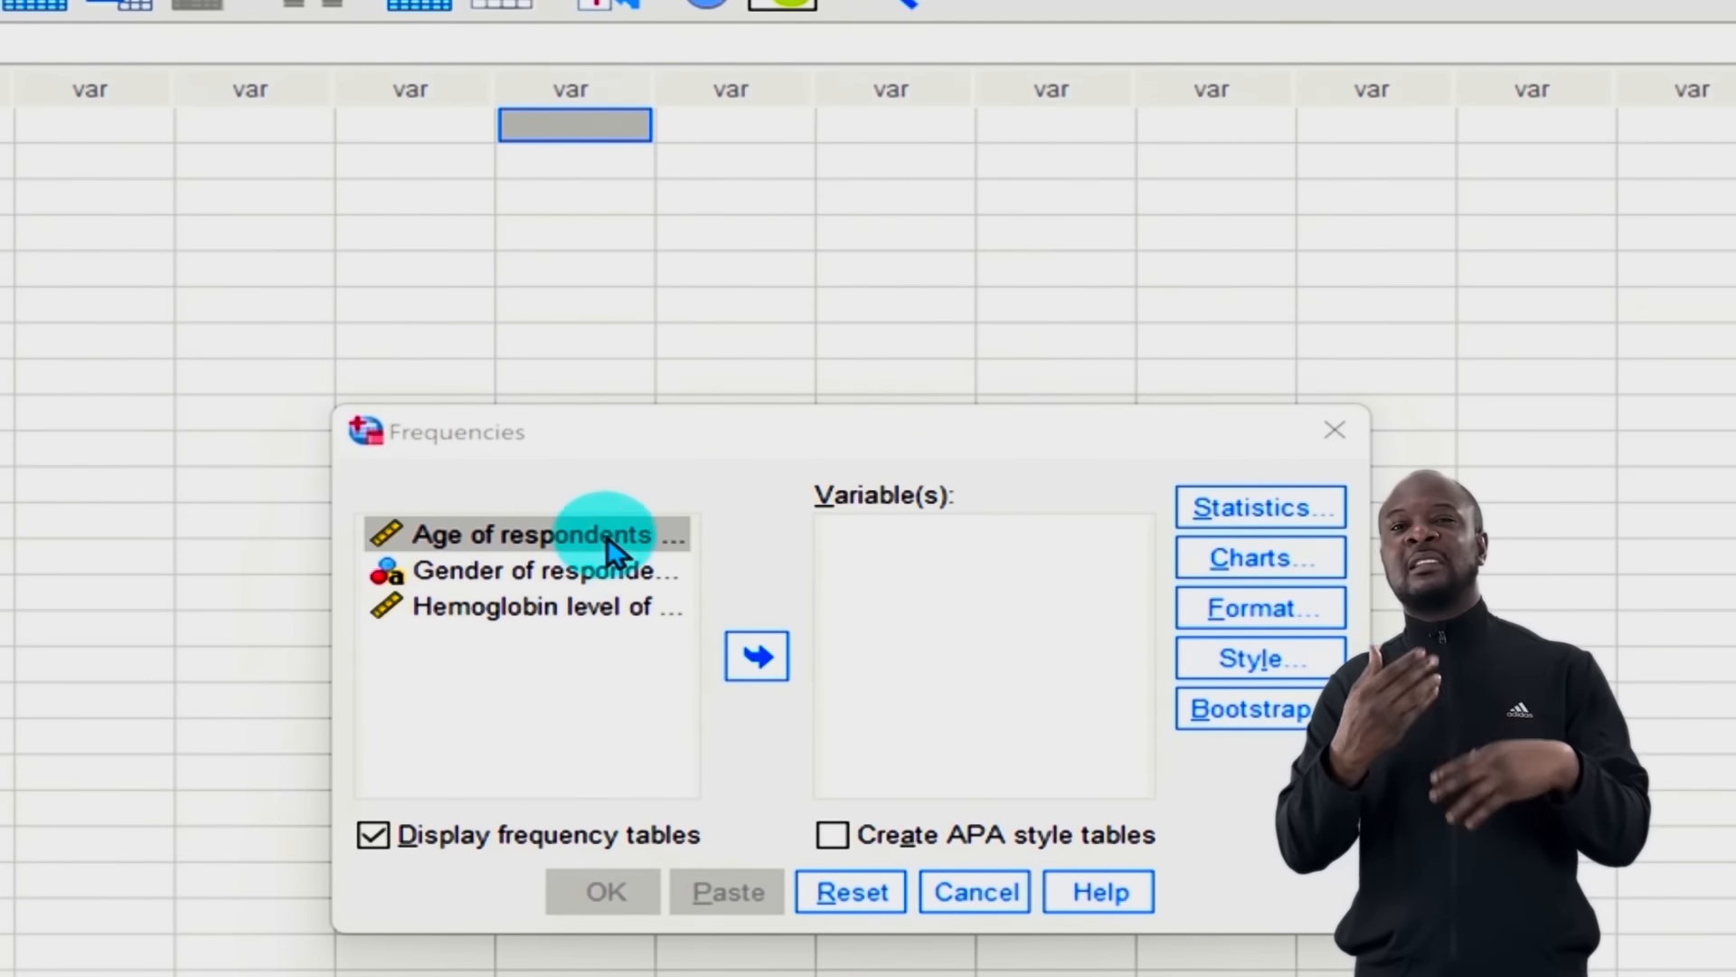
left_click(756, 656)
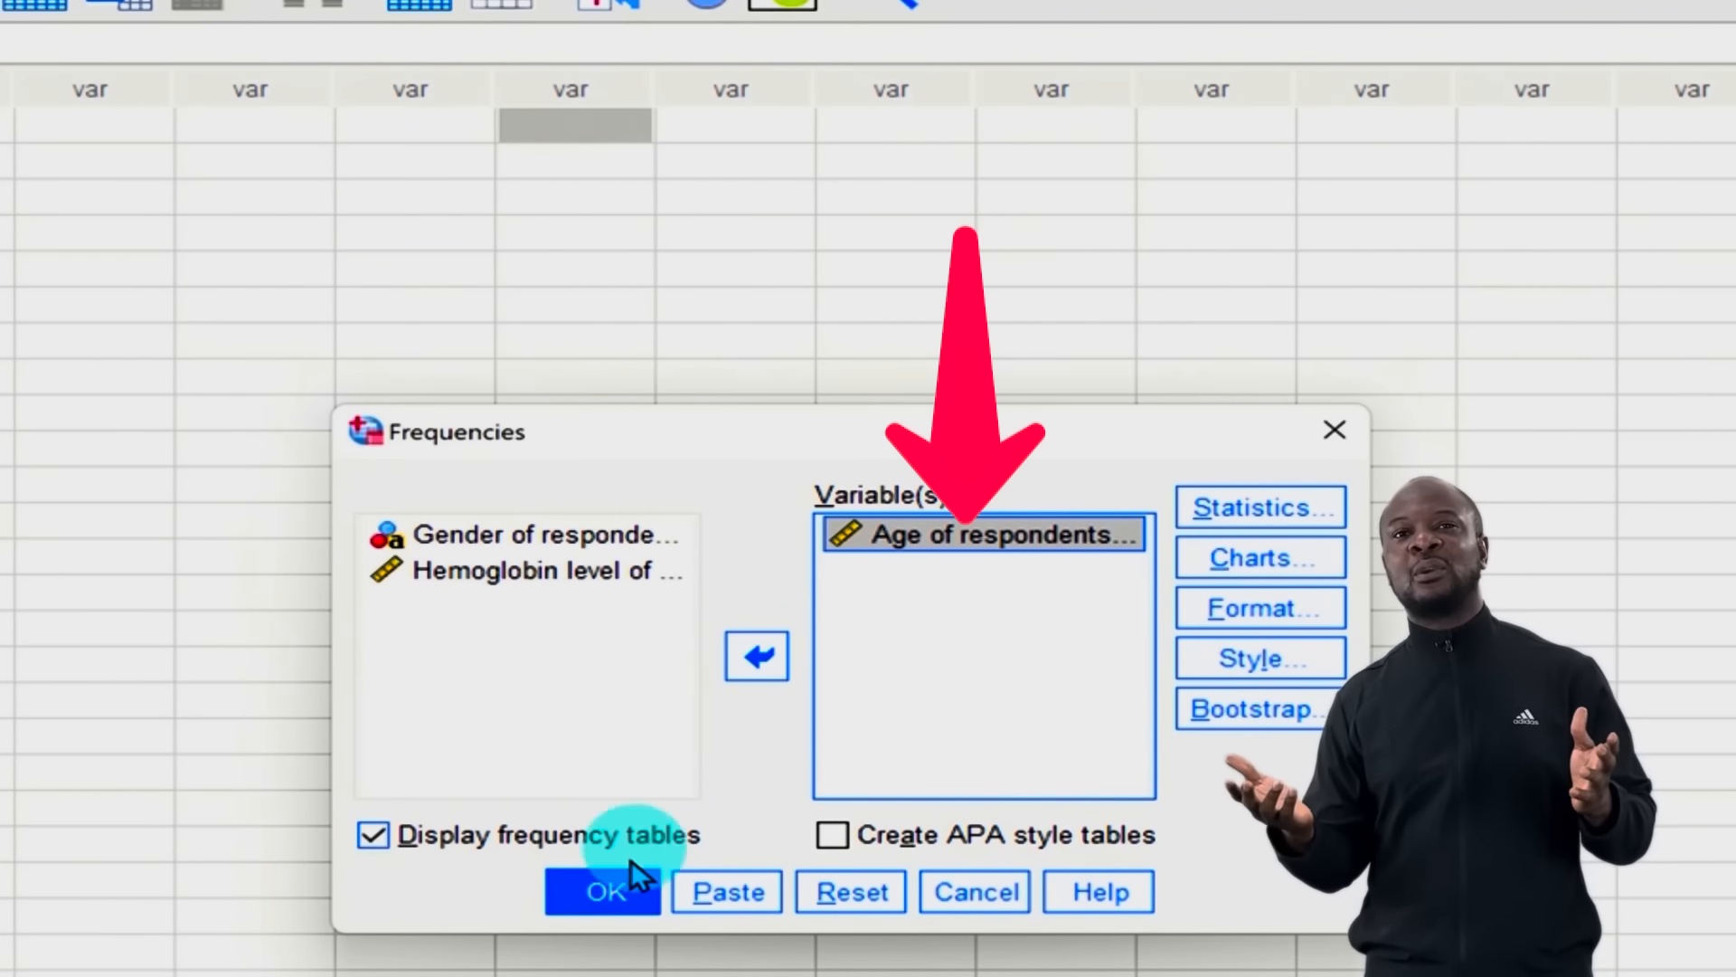
left_click(608, 893)
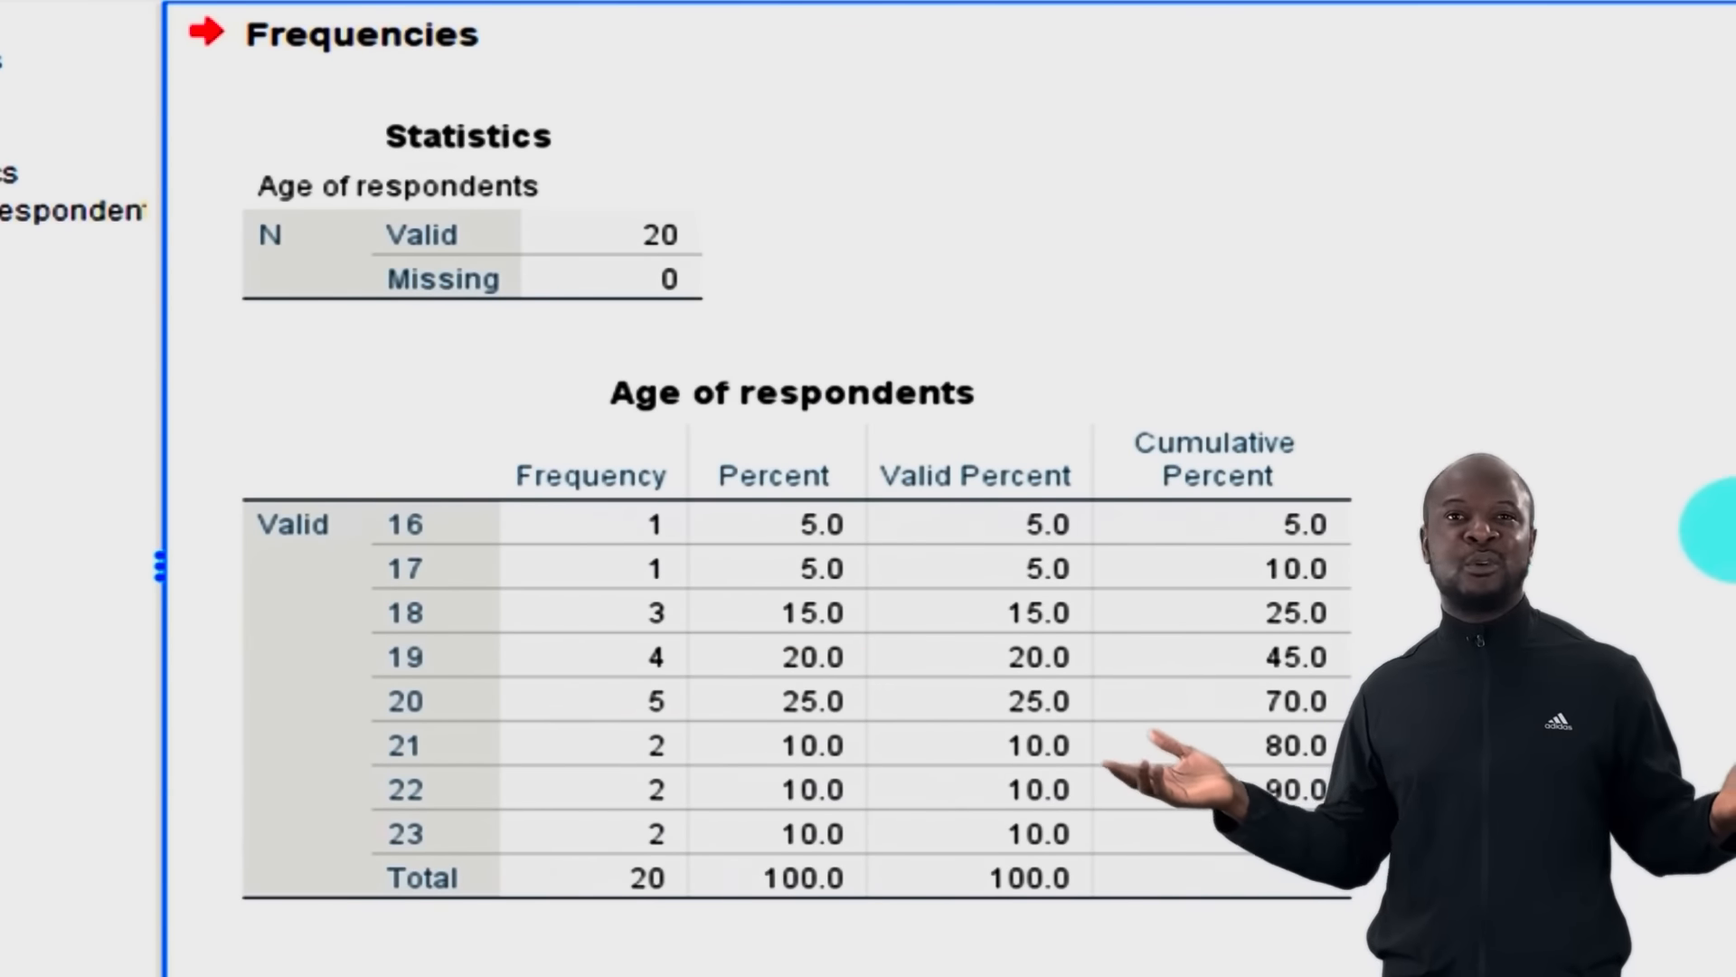
key("alt+F4")
left_click(865, 570)
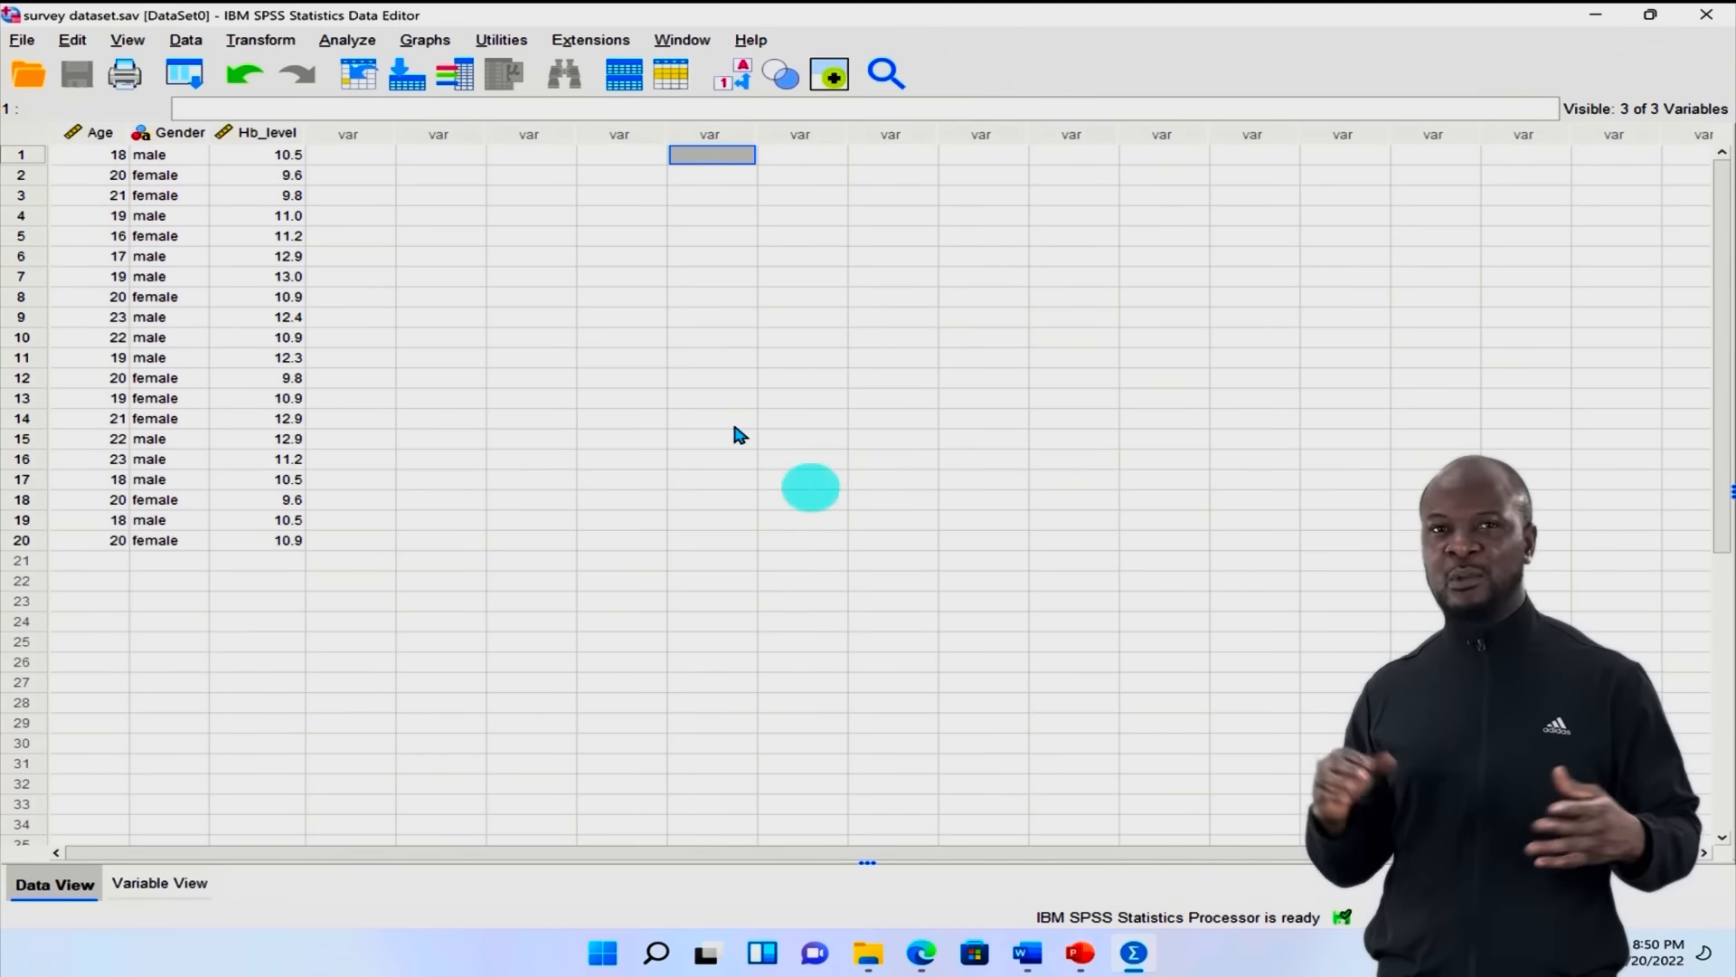
Step: Run a Frequencies analysis with Gender of respondents in place of Age, and close its output without saving
left_click(349, 41)
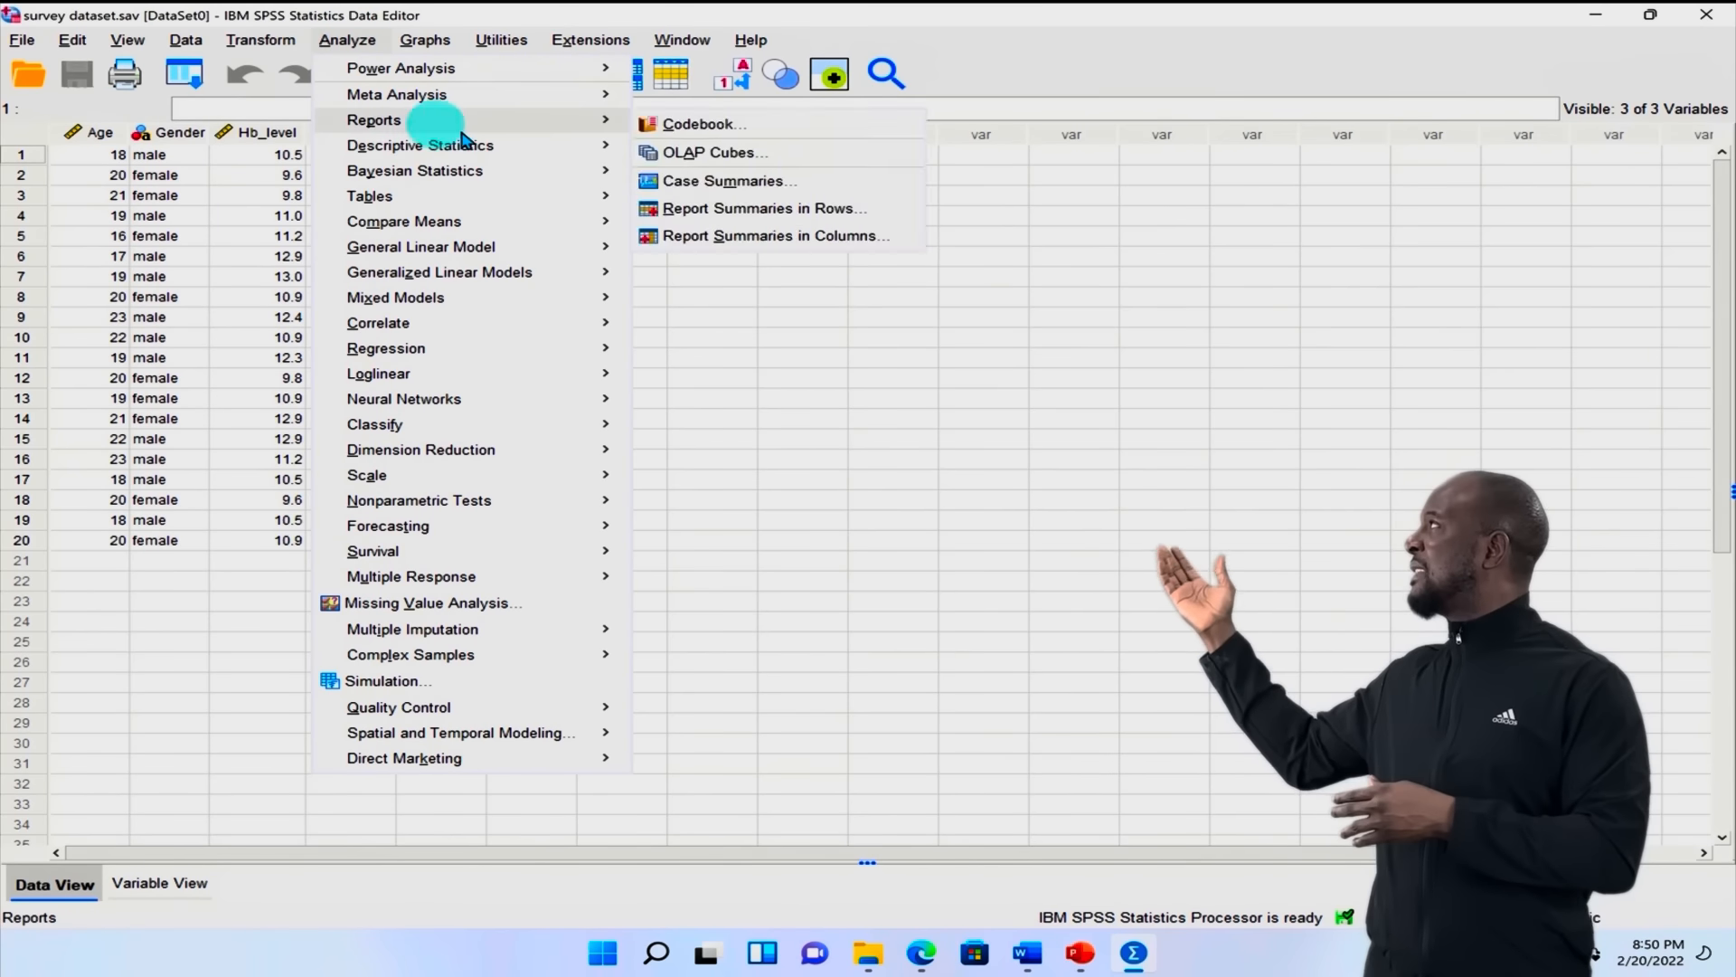
mouse_move(533, 150)
left_click(652, 151)
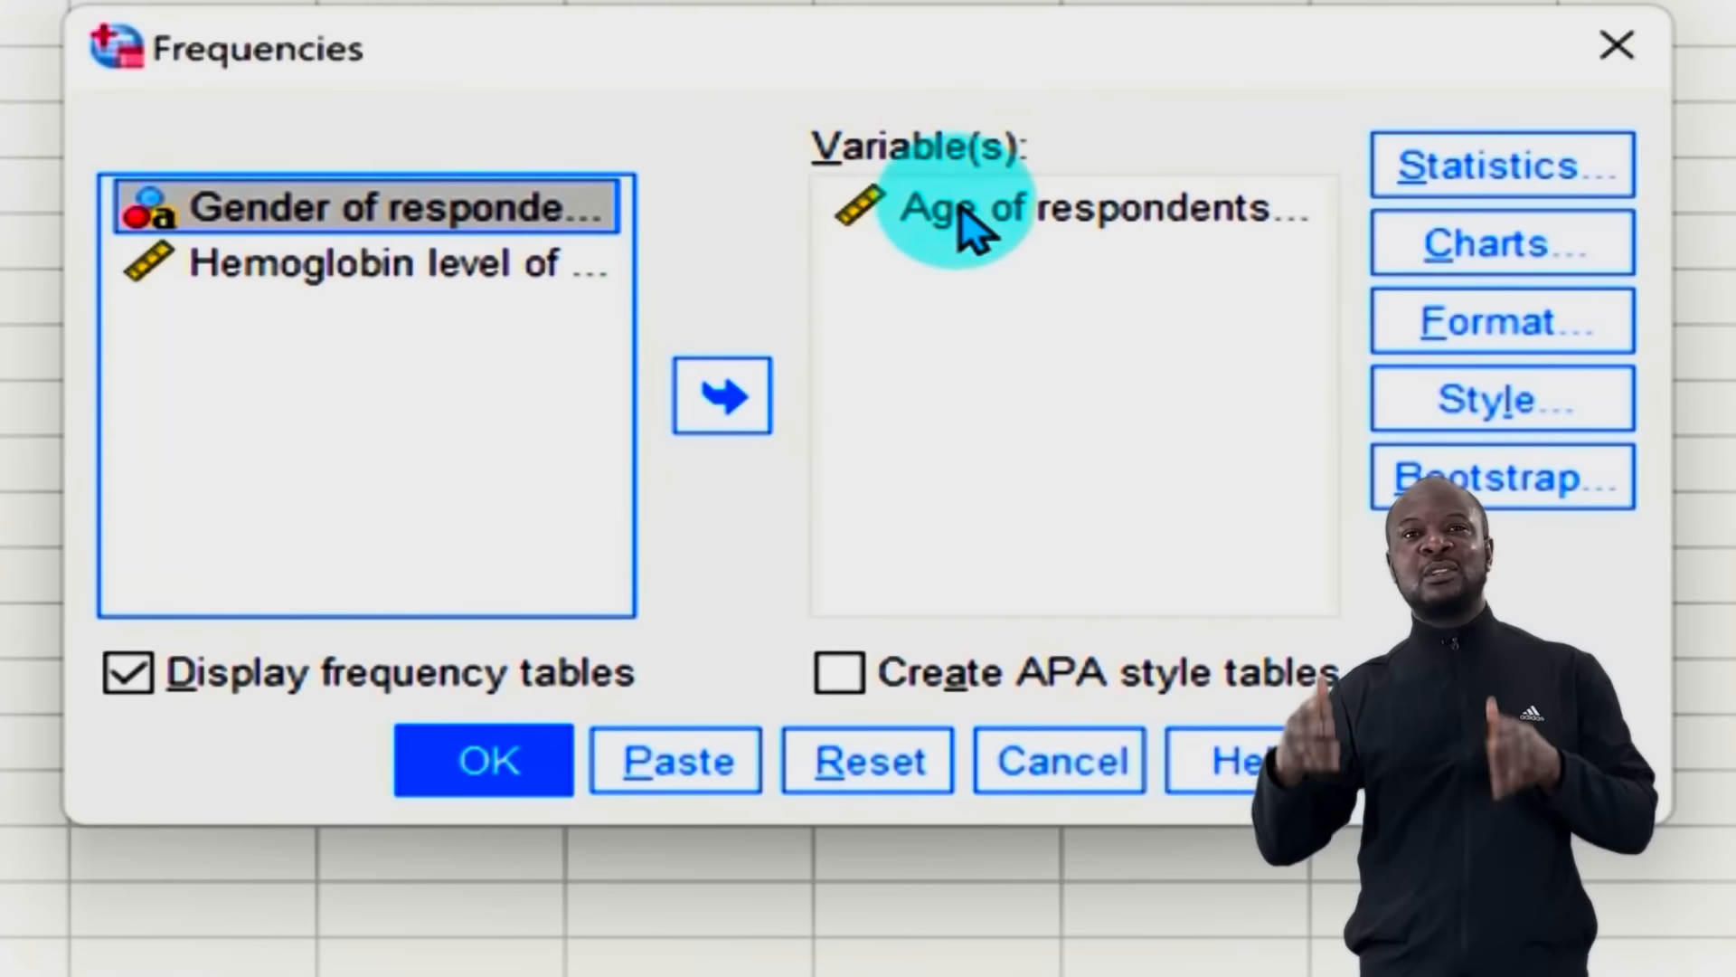
double_click(959, 206)
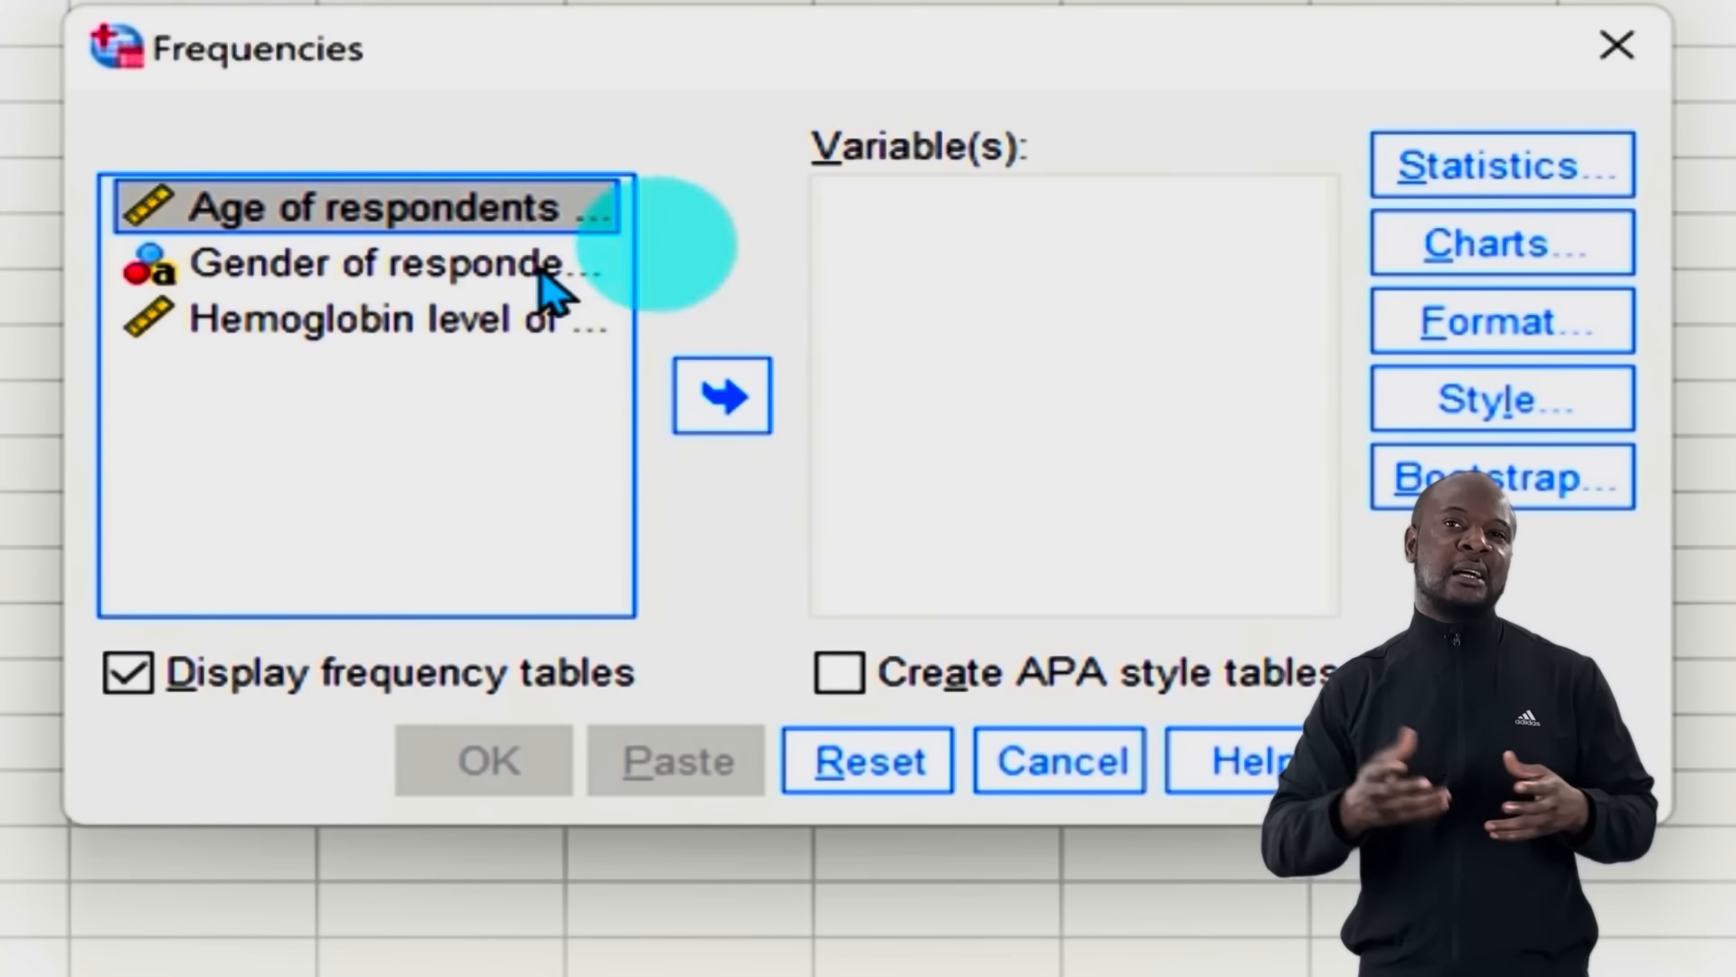
left_click(392, 254)
left_click(710, 380)
left_click(509, 756)
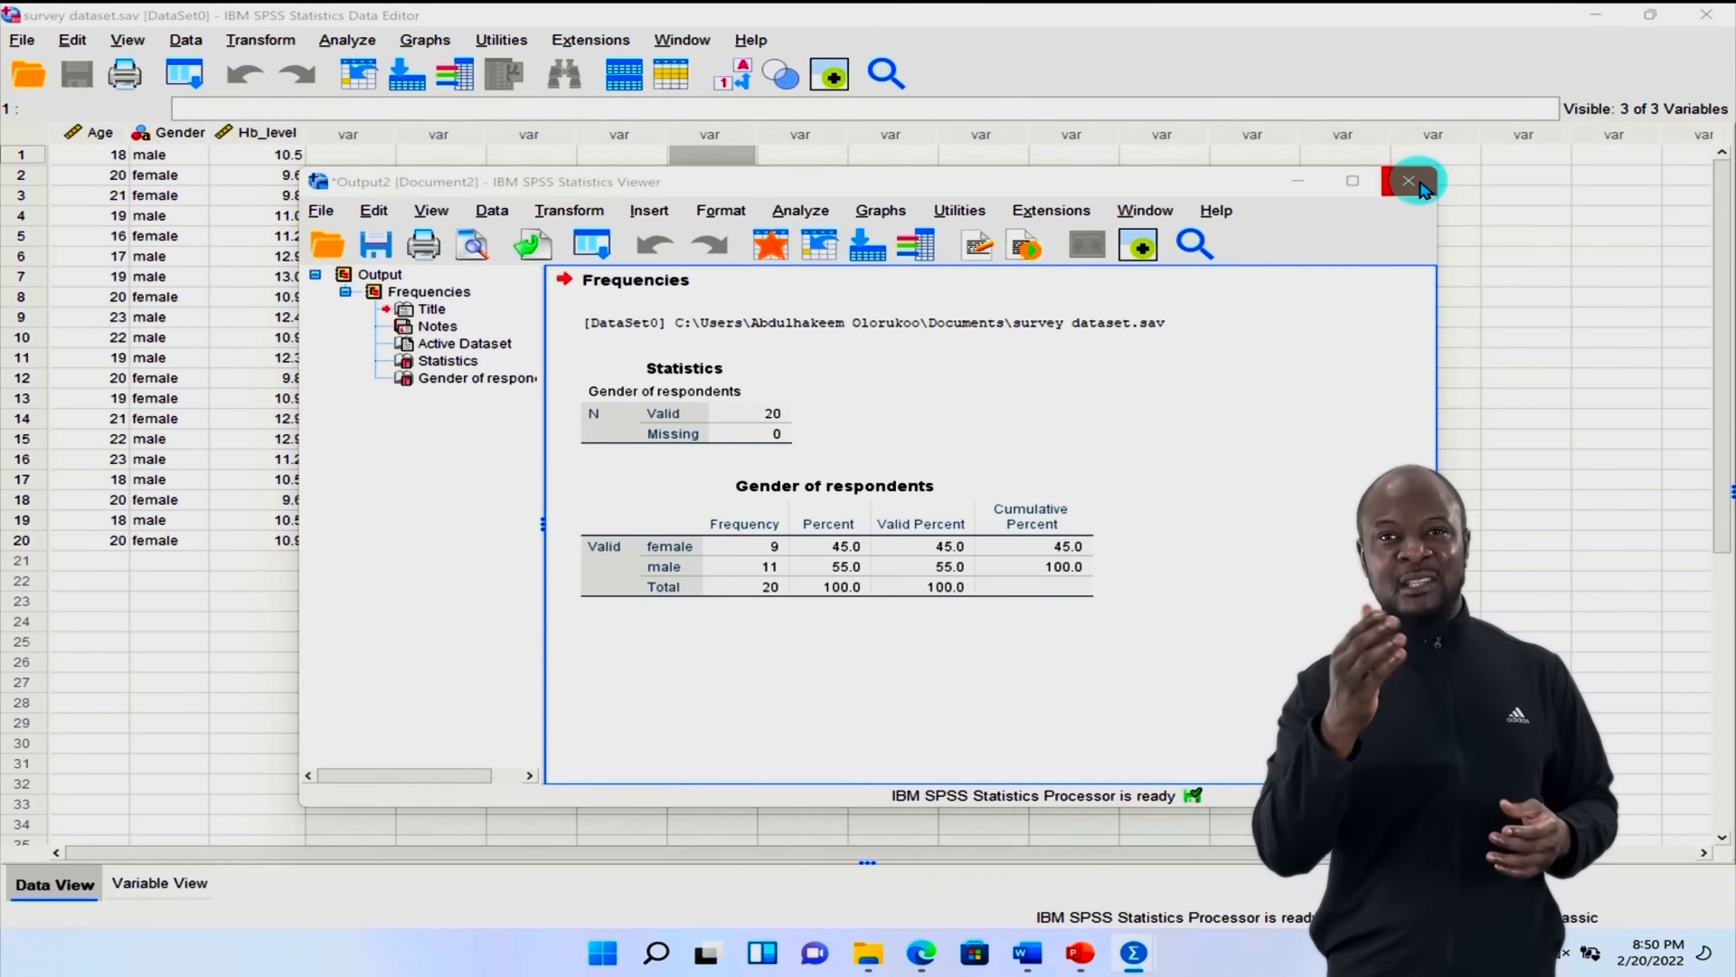
left_click(1408, 181)
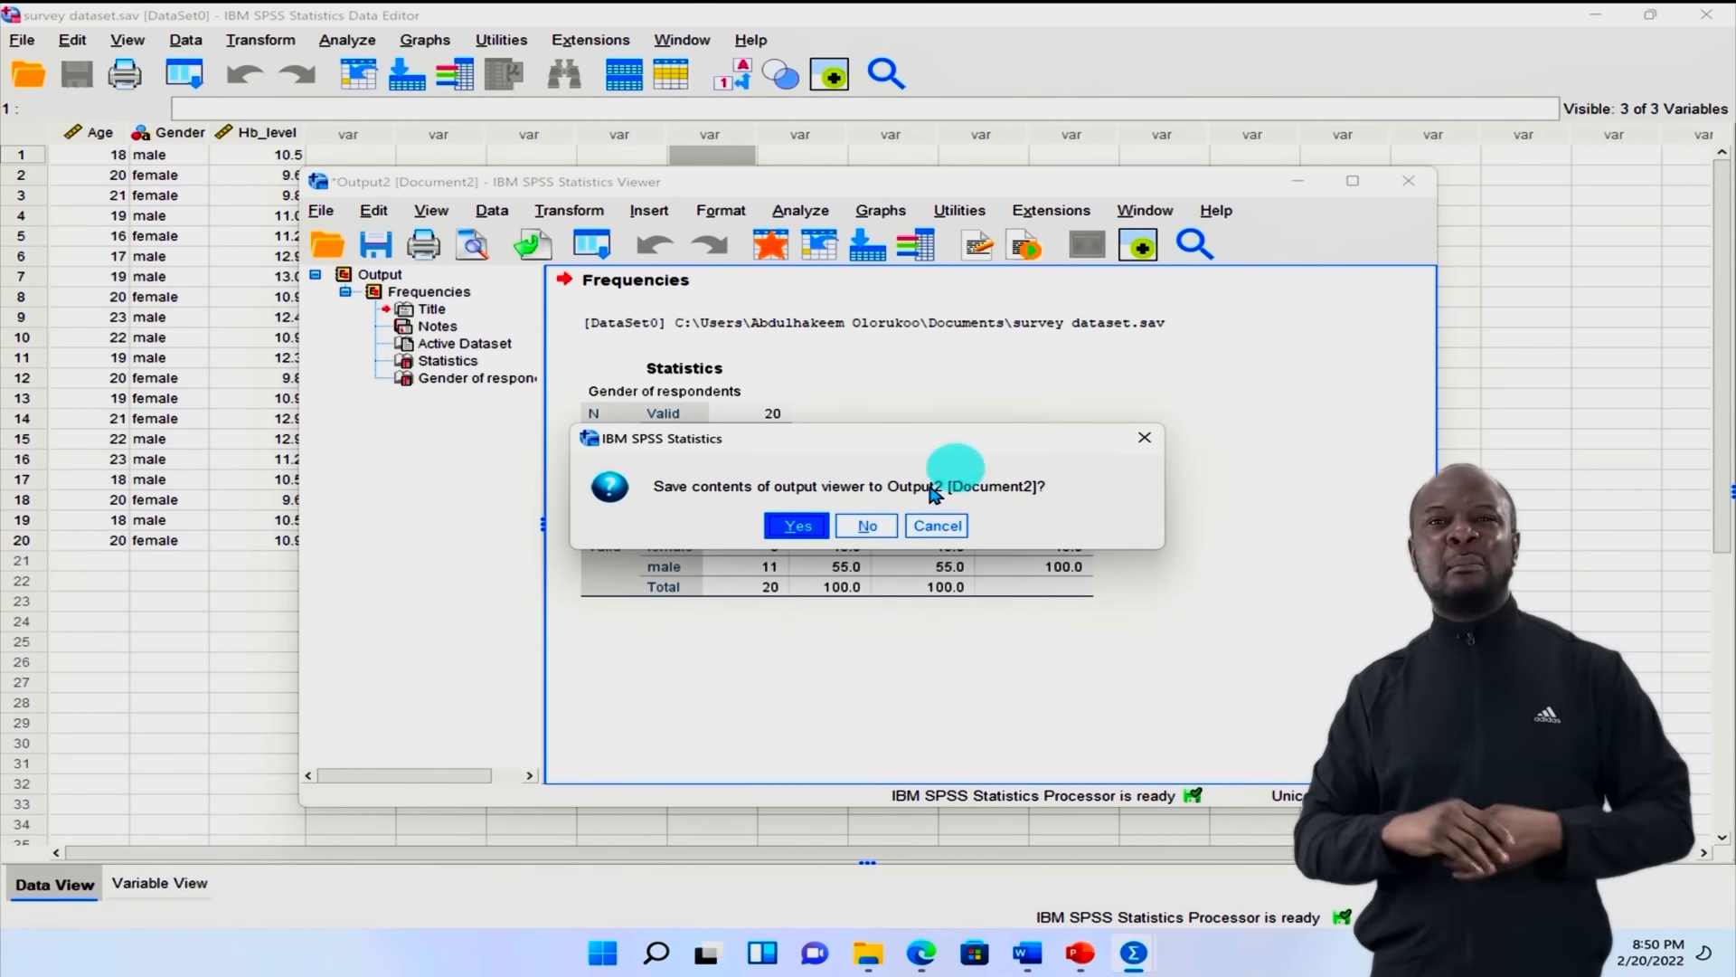
left_click(869, 519)
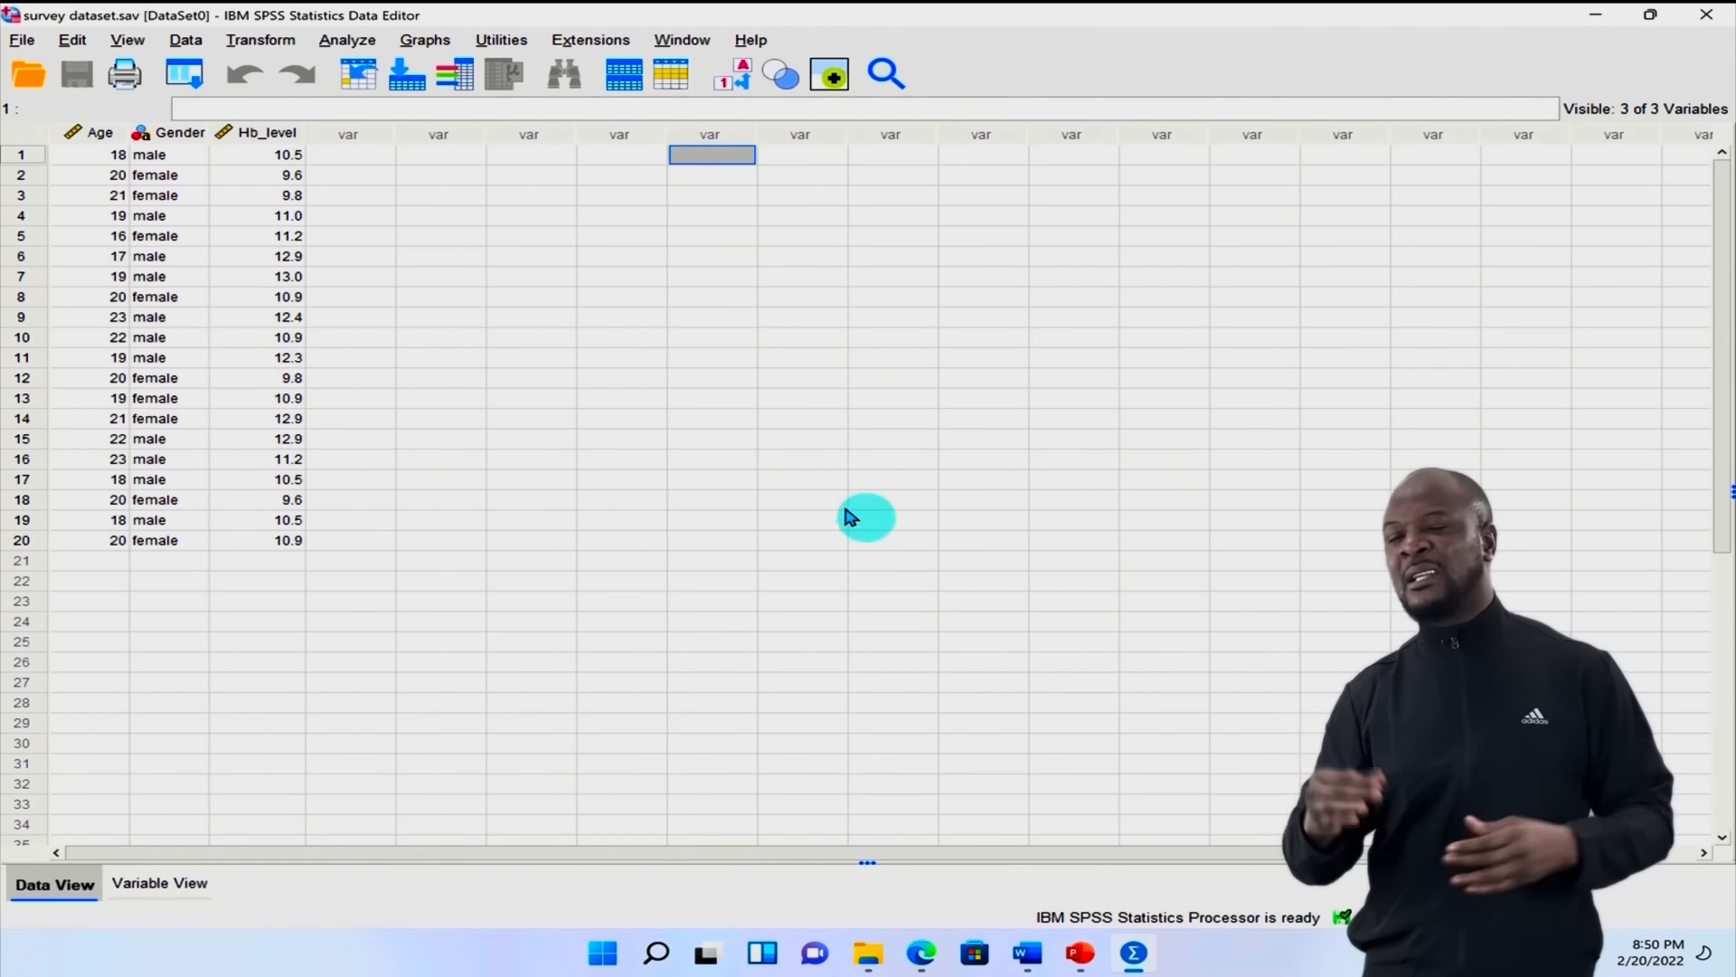
Step: Run a Frequencies analysis on all three variables by adding Age and Hemoglobin level of respondents to Gender
left_click(347, 40)
mouse_move(407, 196)
mouse_move(523, 143)
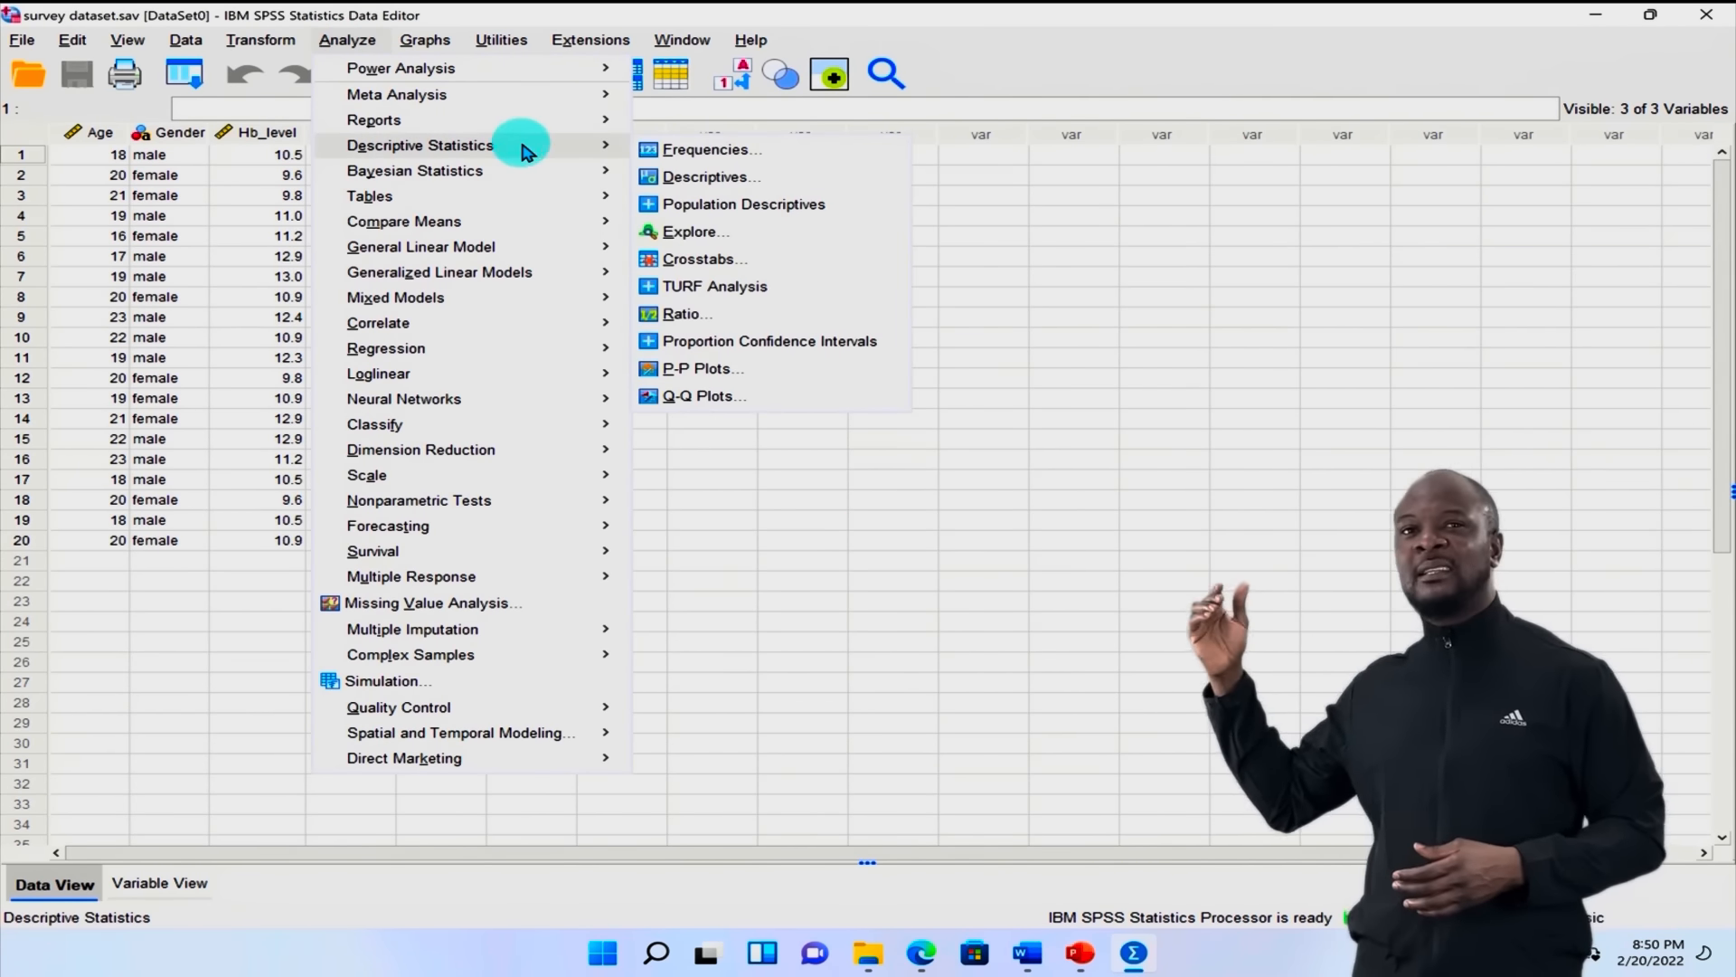
left_click(759, 145)
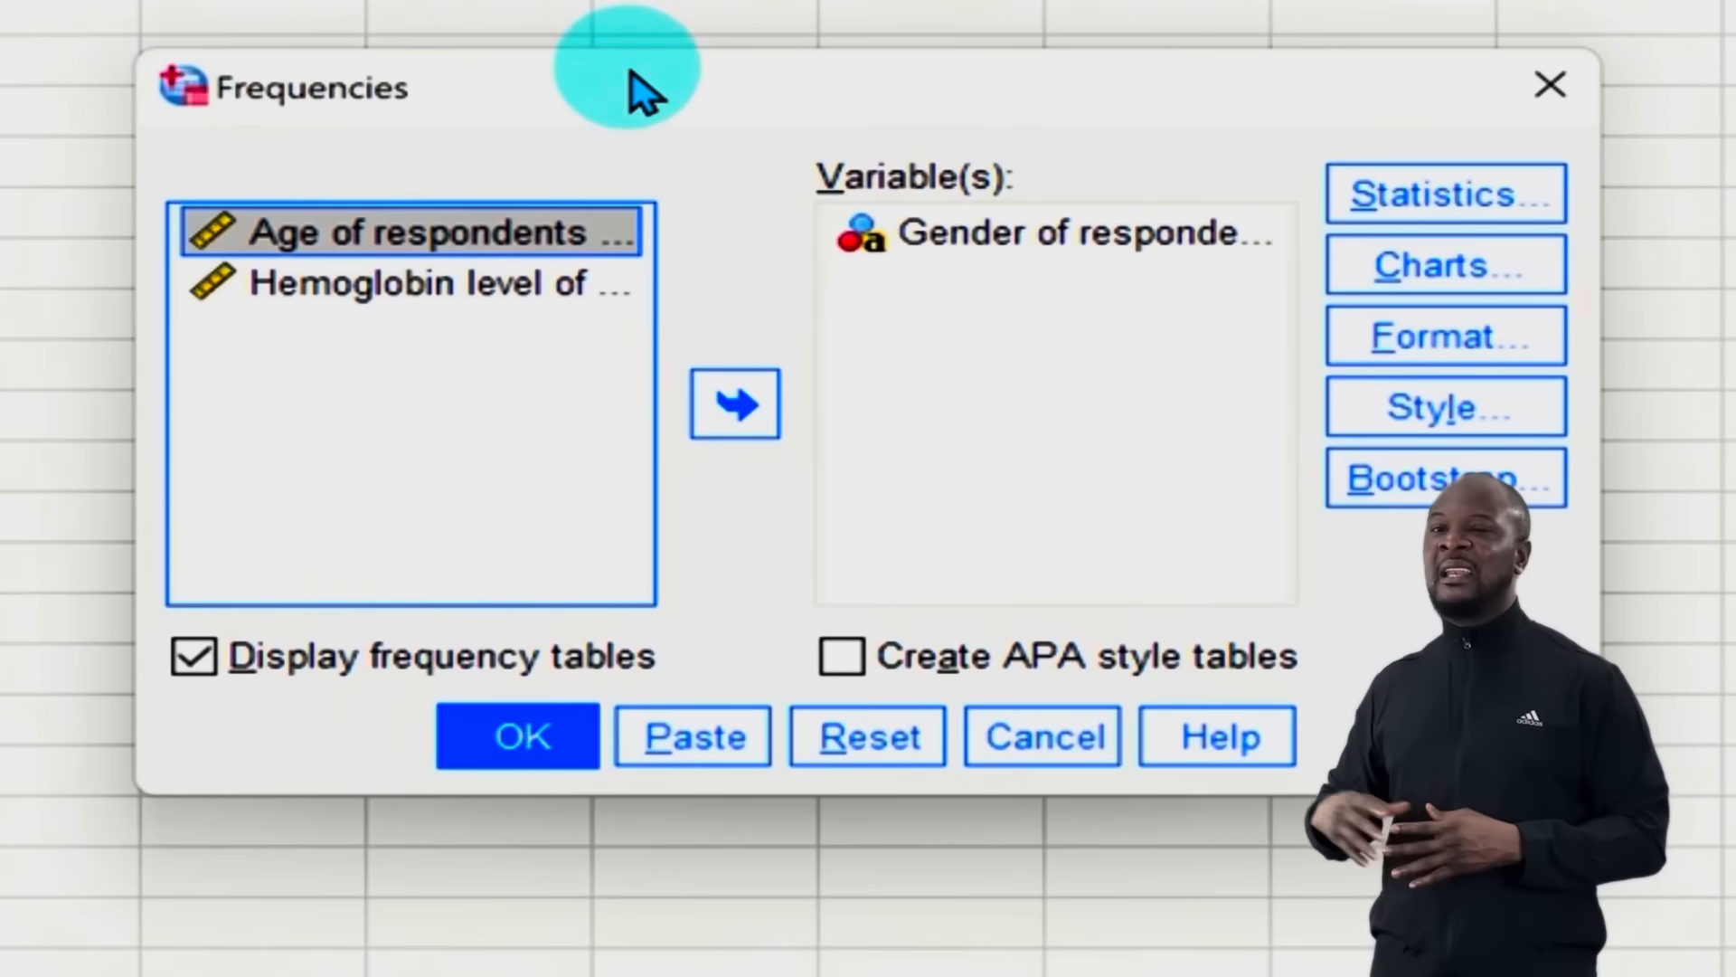
double_click(719, 385)
double_click(467, 237)
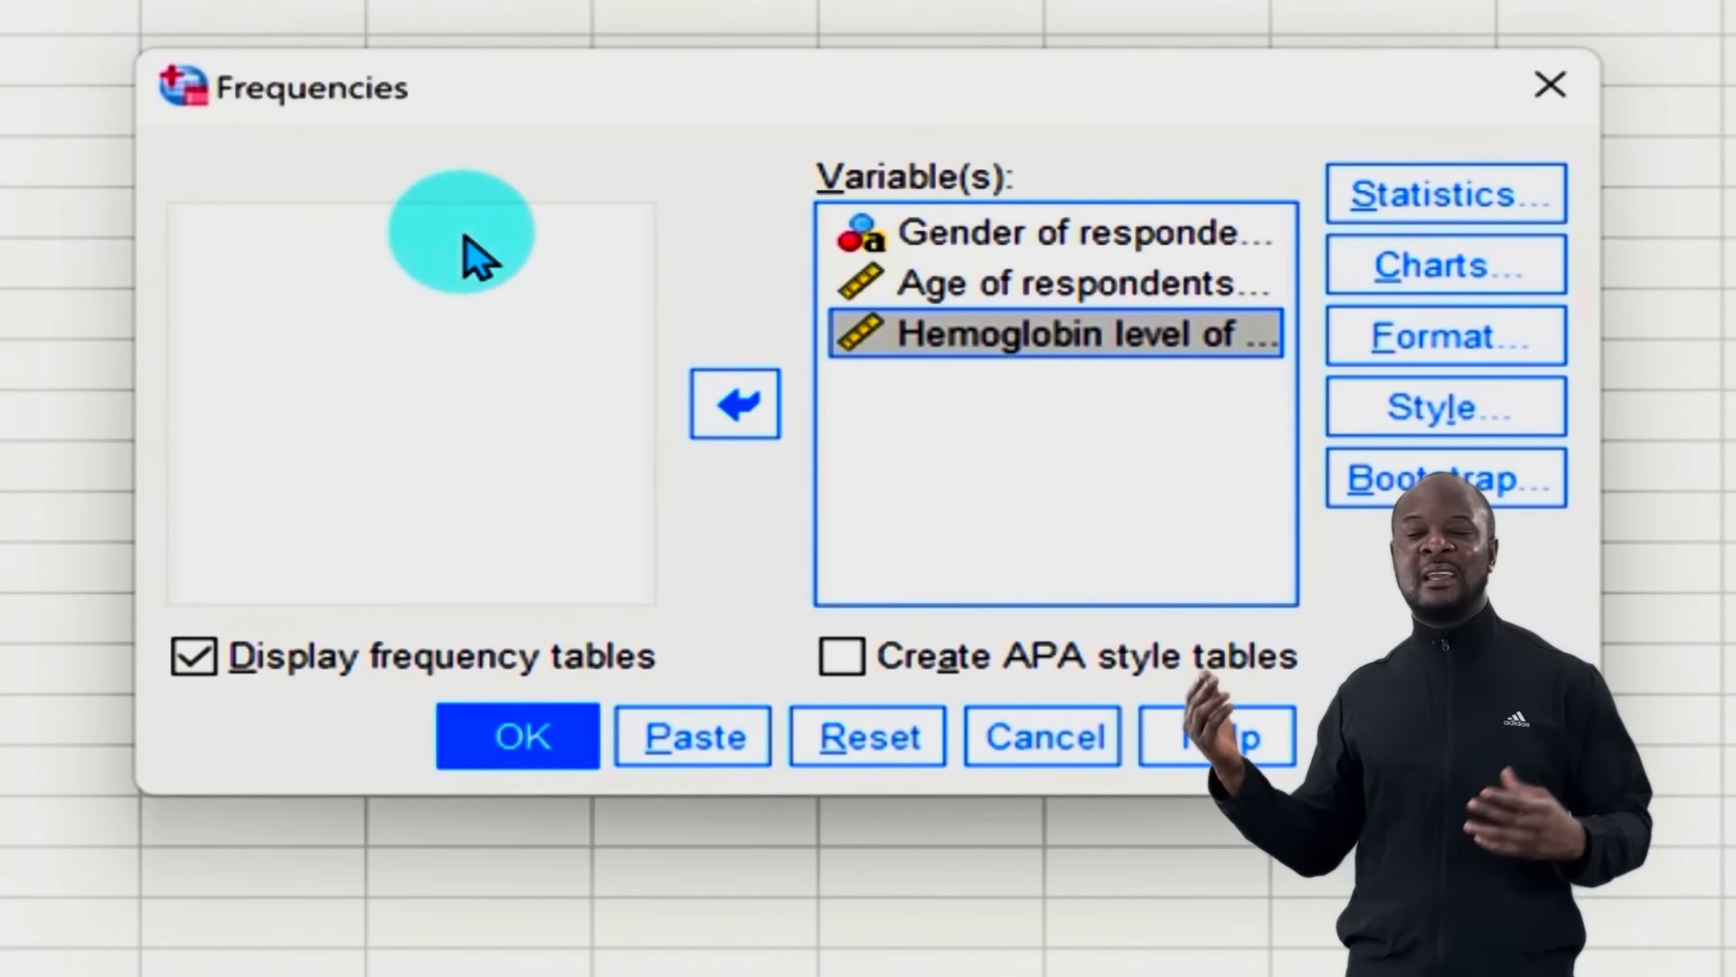
left_click(543, 734)
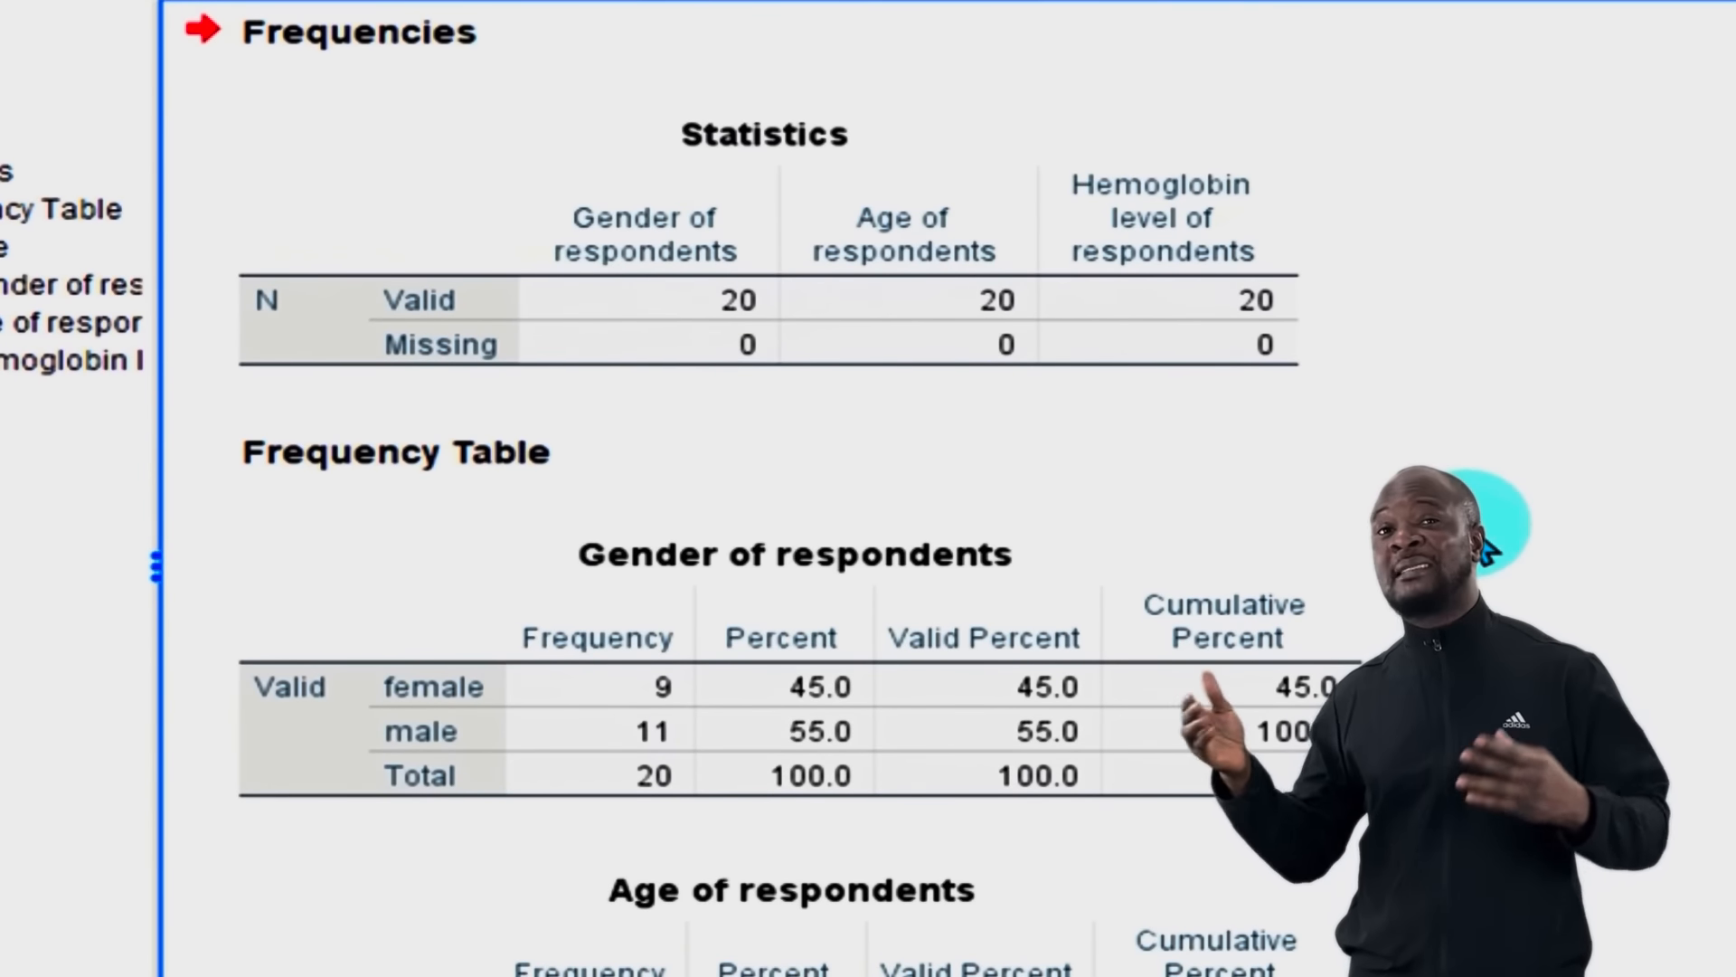
Step: Save the three-variable frequencies output in Documents as the viewer file "results survey" and close its window
left_click(698, 270)
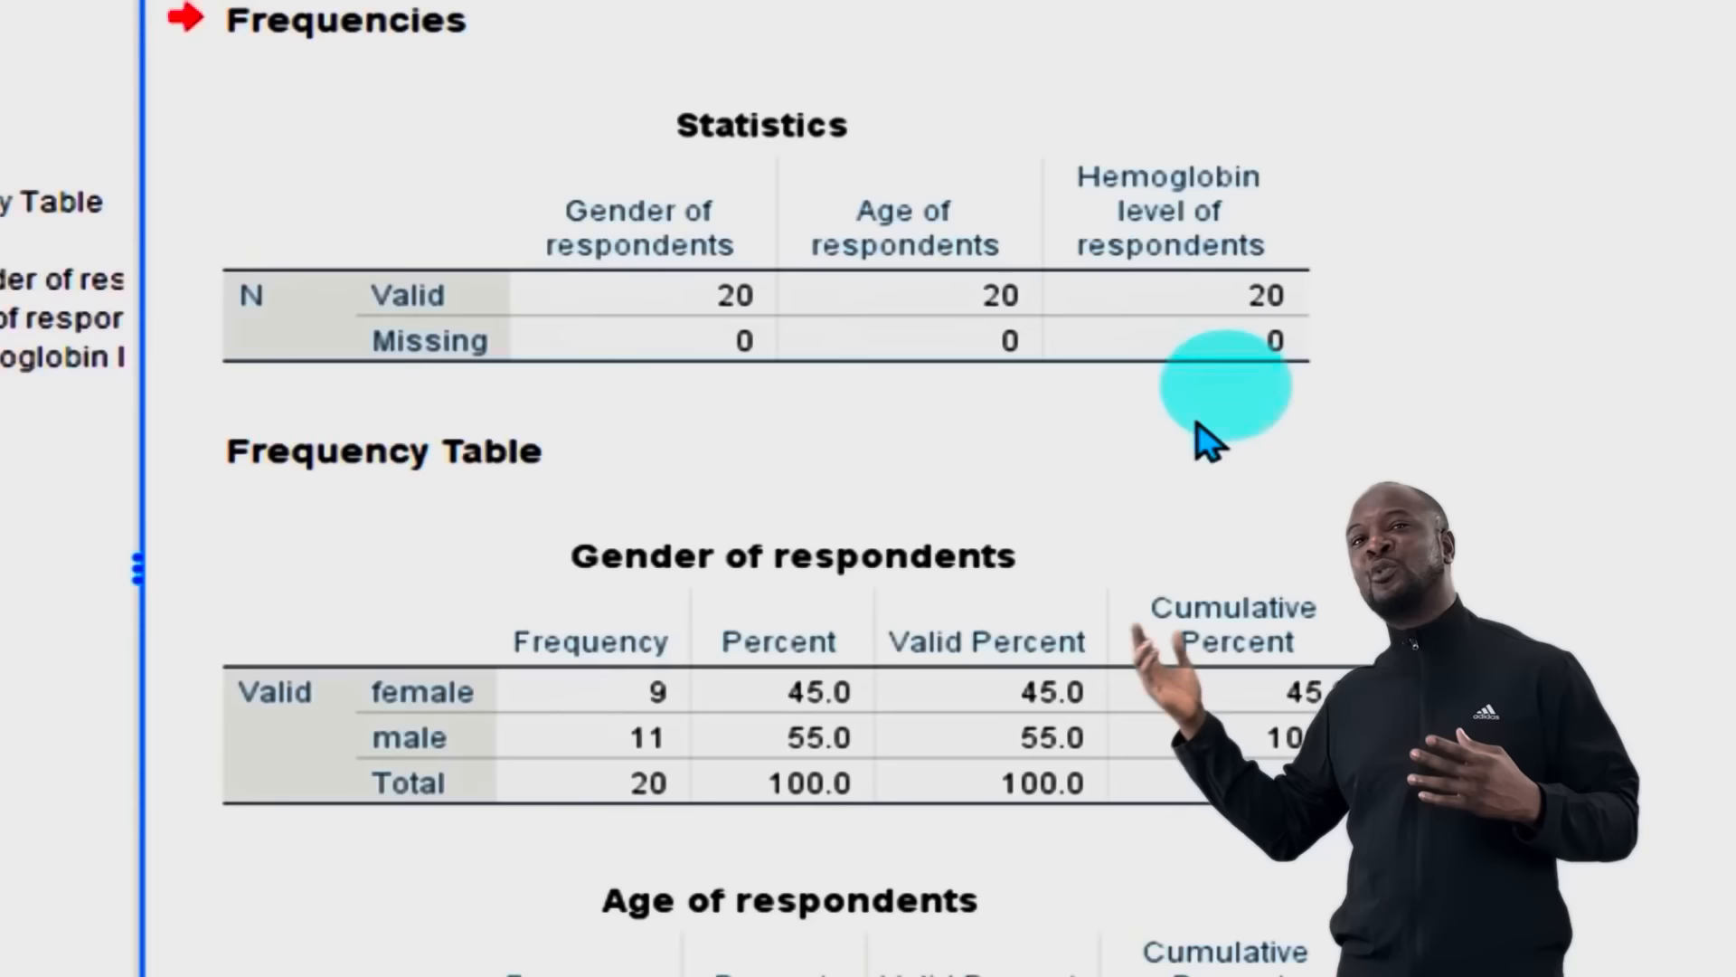
left_click(1204, 563)
scroll(1209, 565, "down", 5)
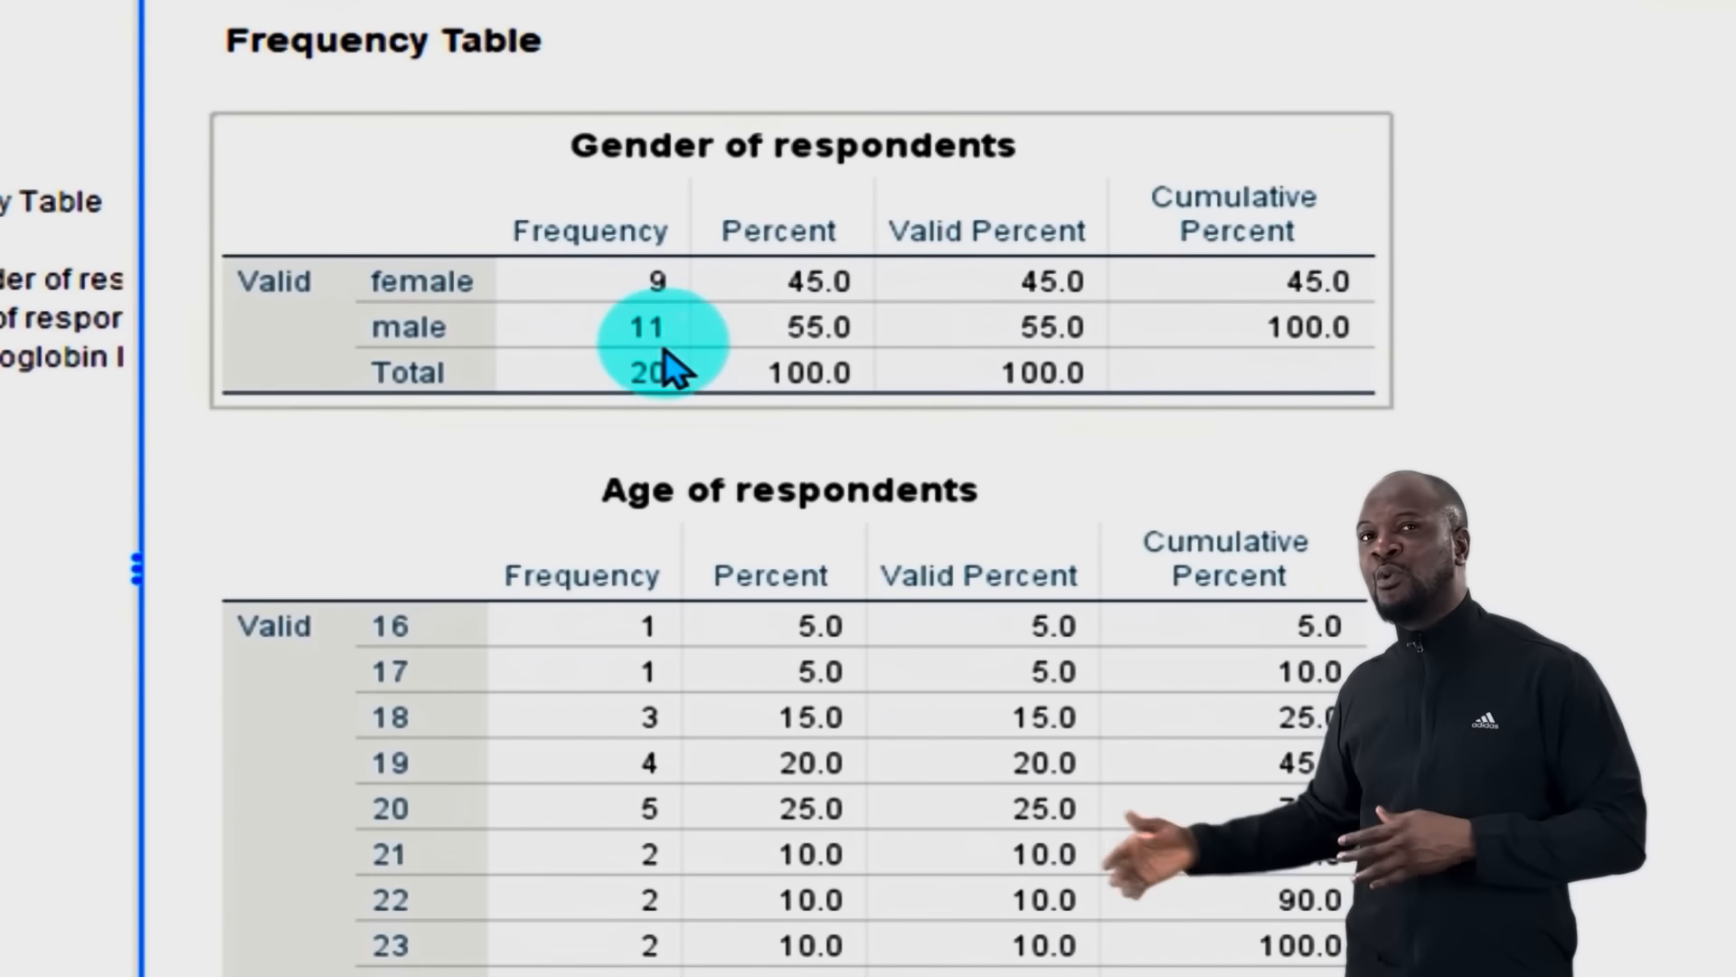
scroll(1116, 601, "down", 5)
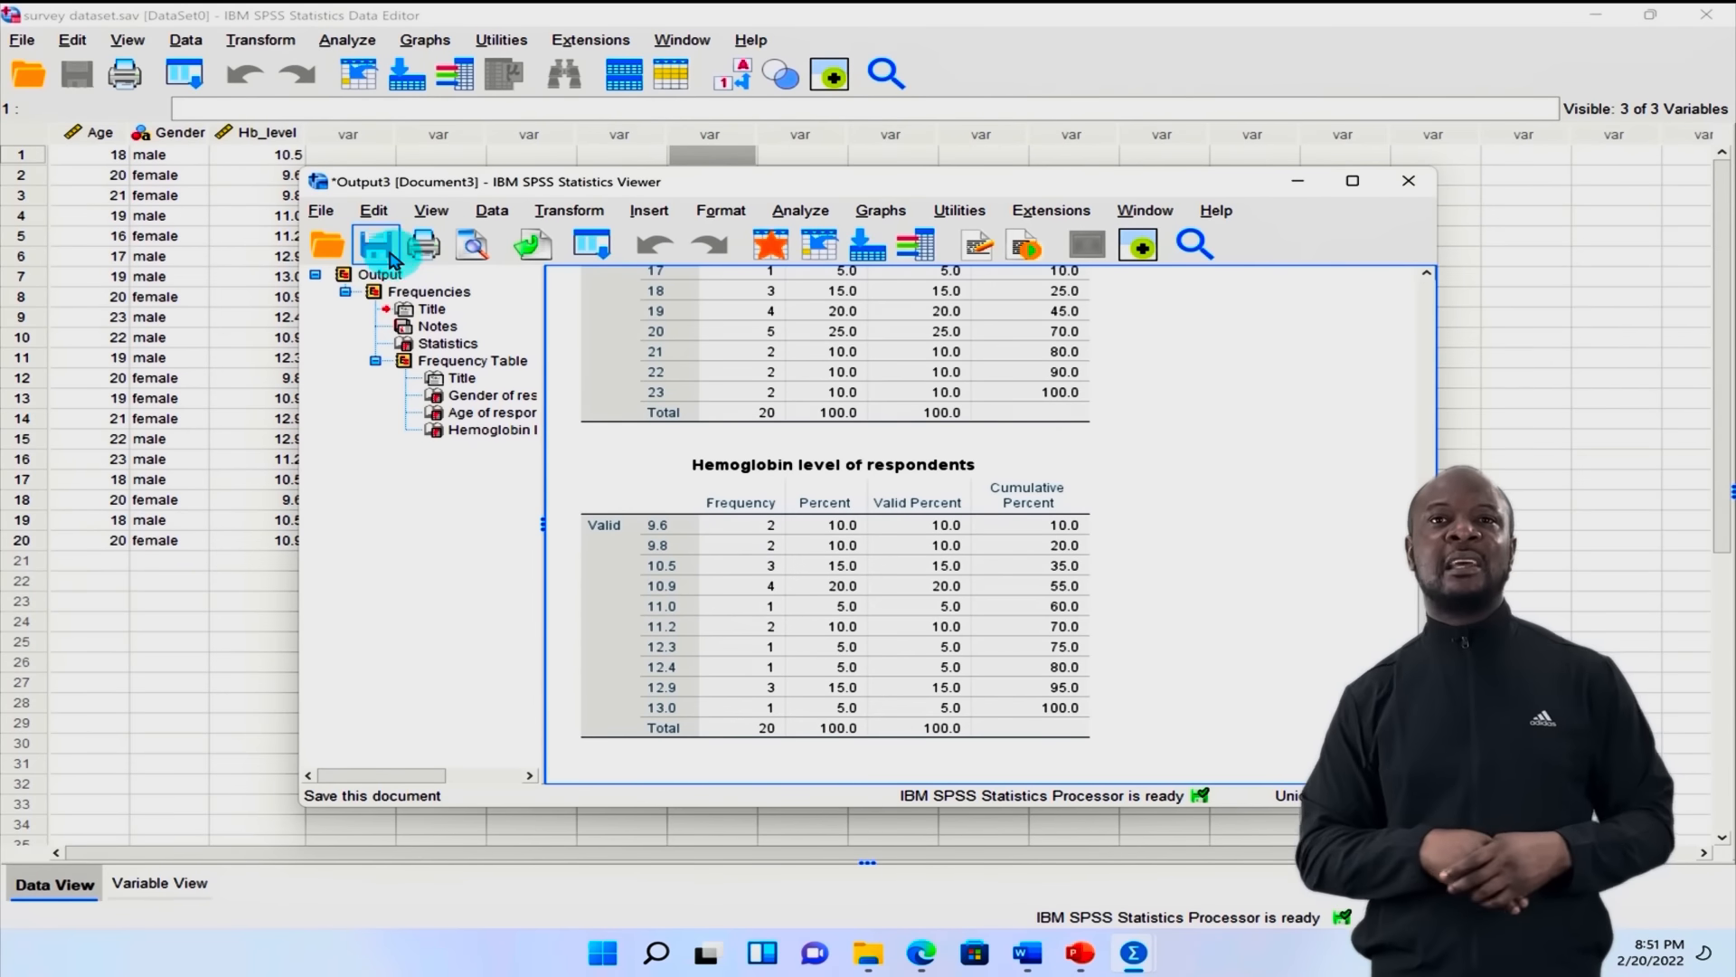
left_click(378, 244)
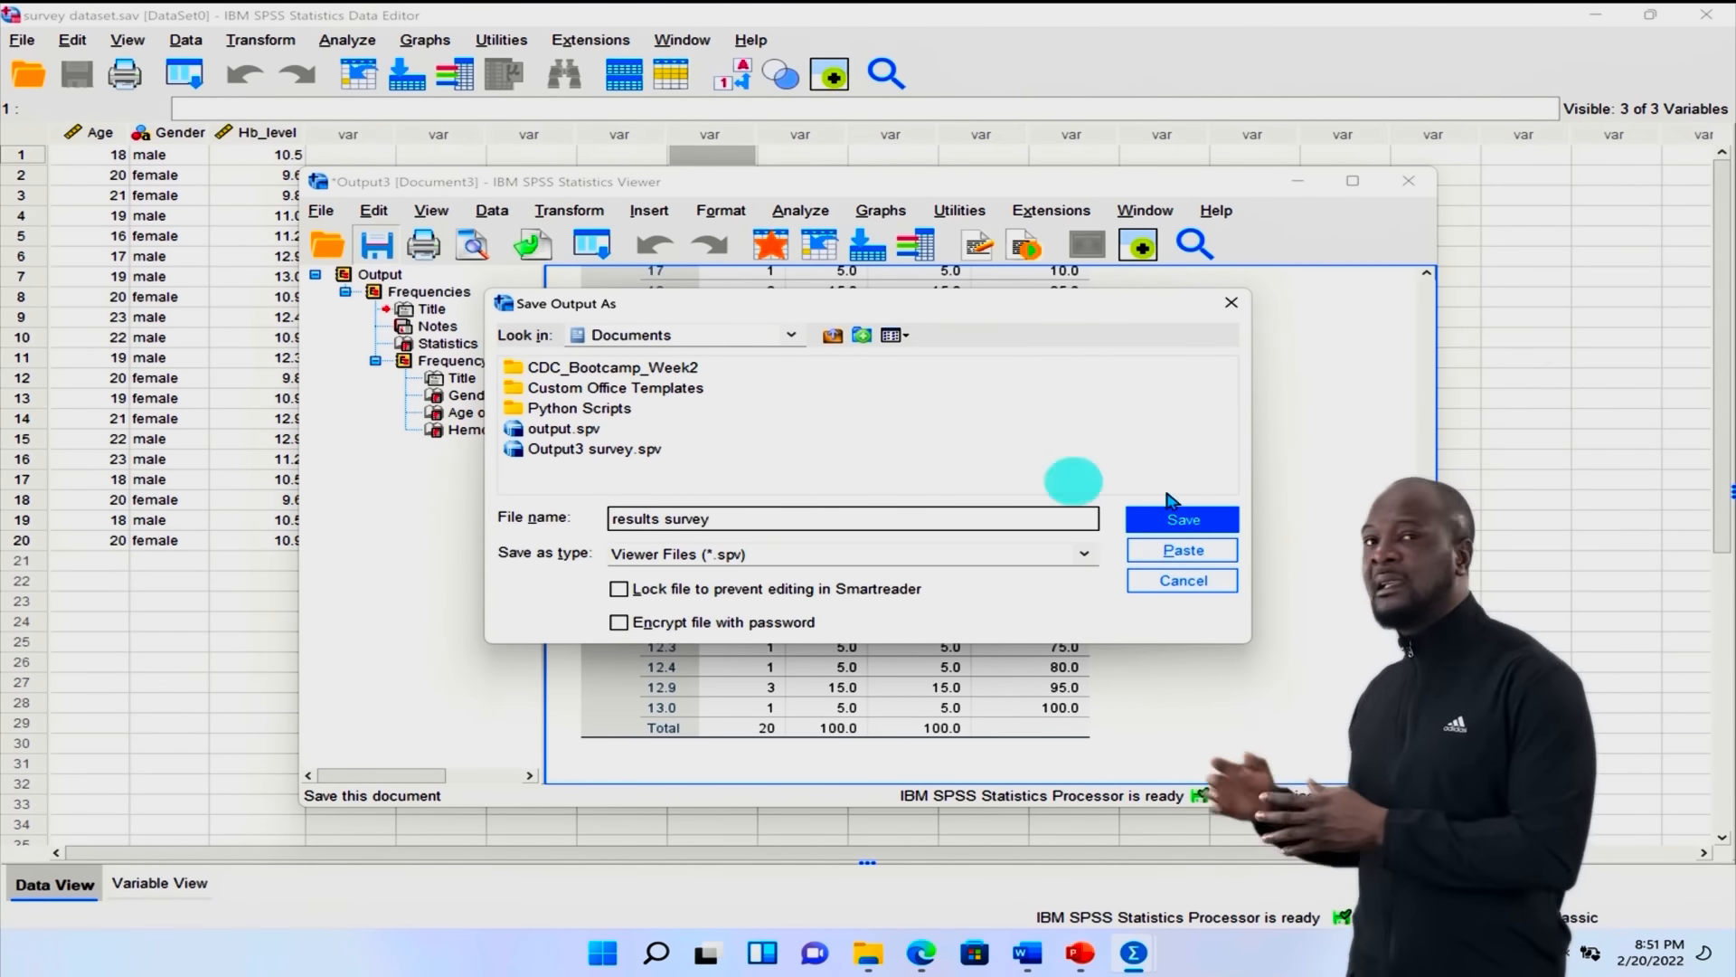
left_click(1192, 523)
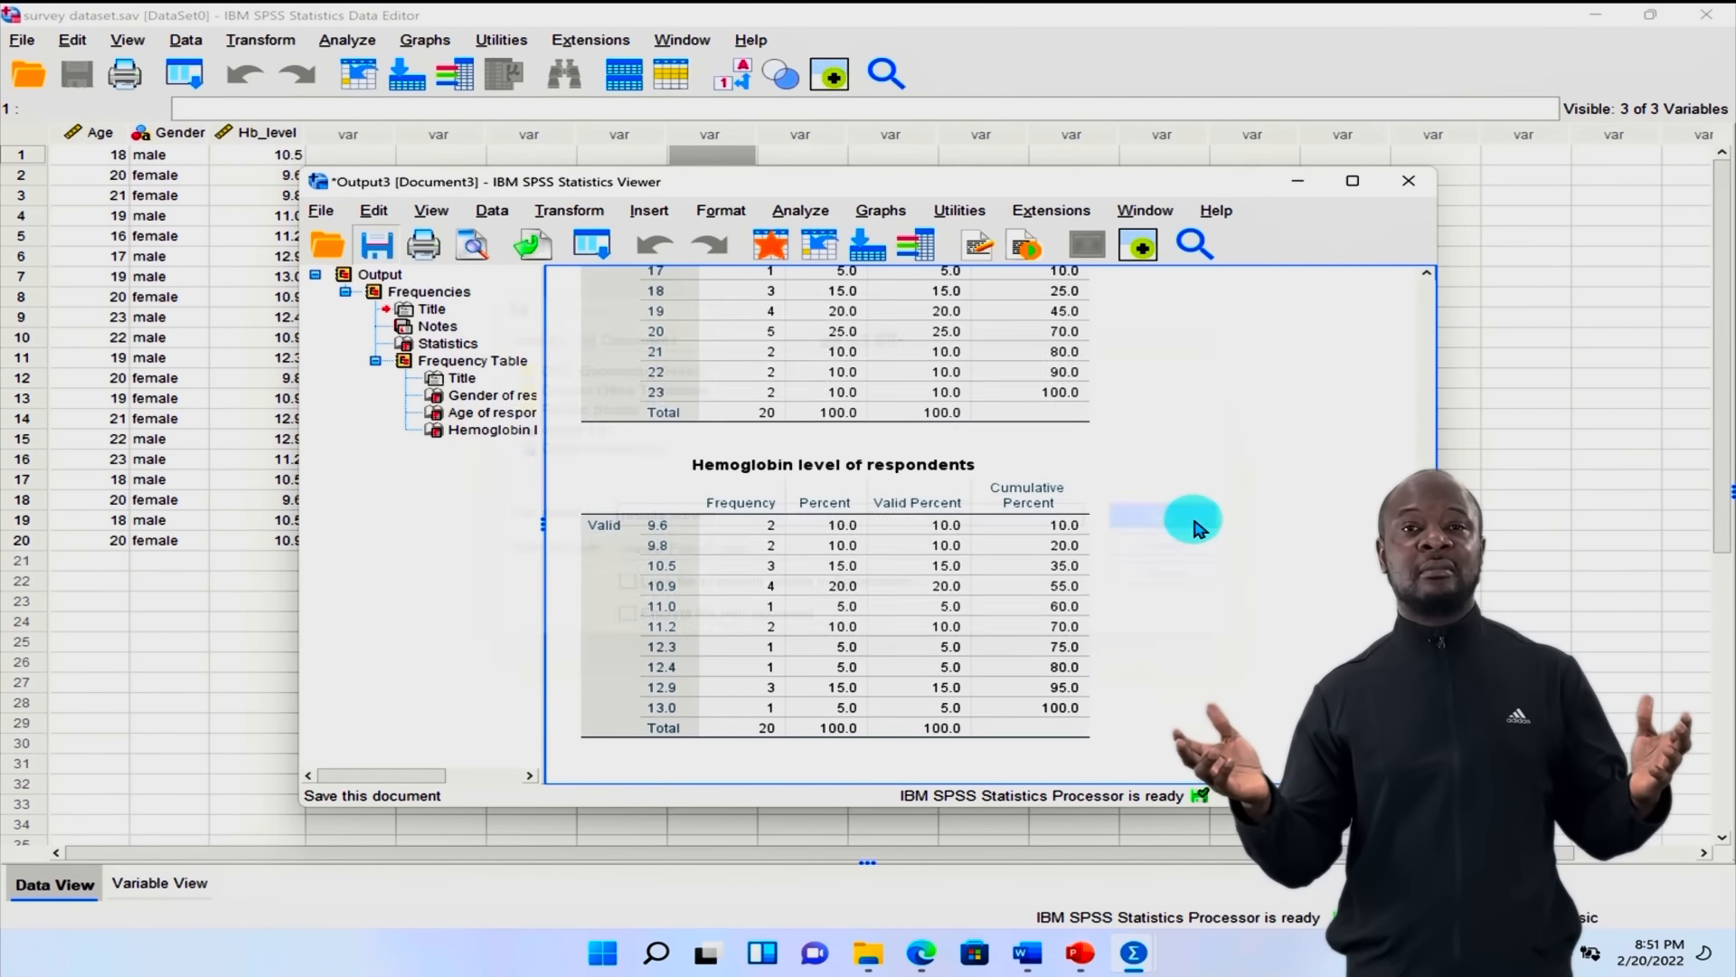
left_click(1409, 188)
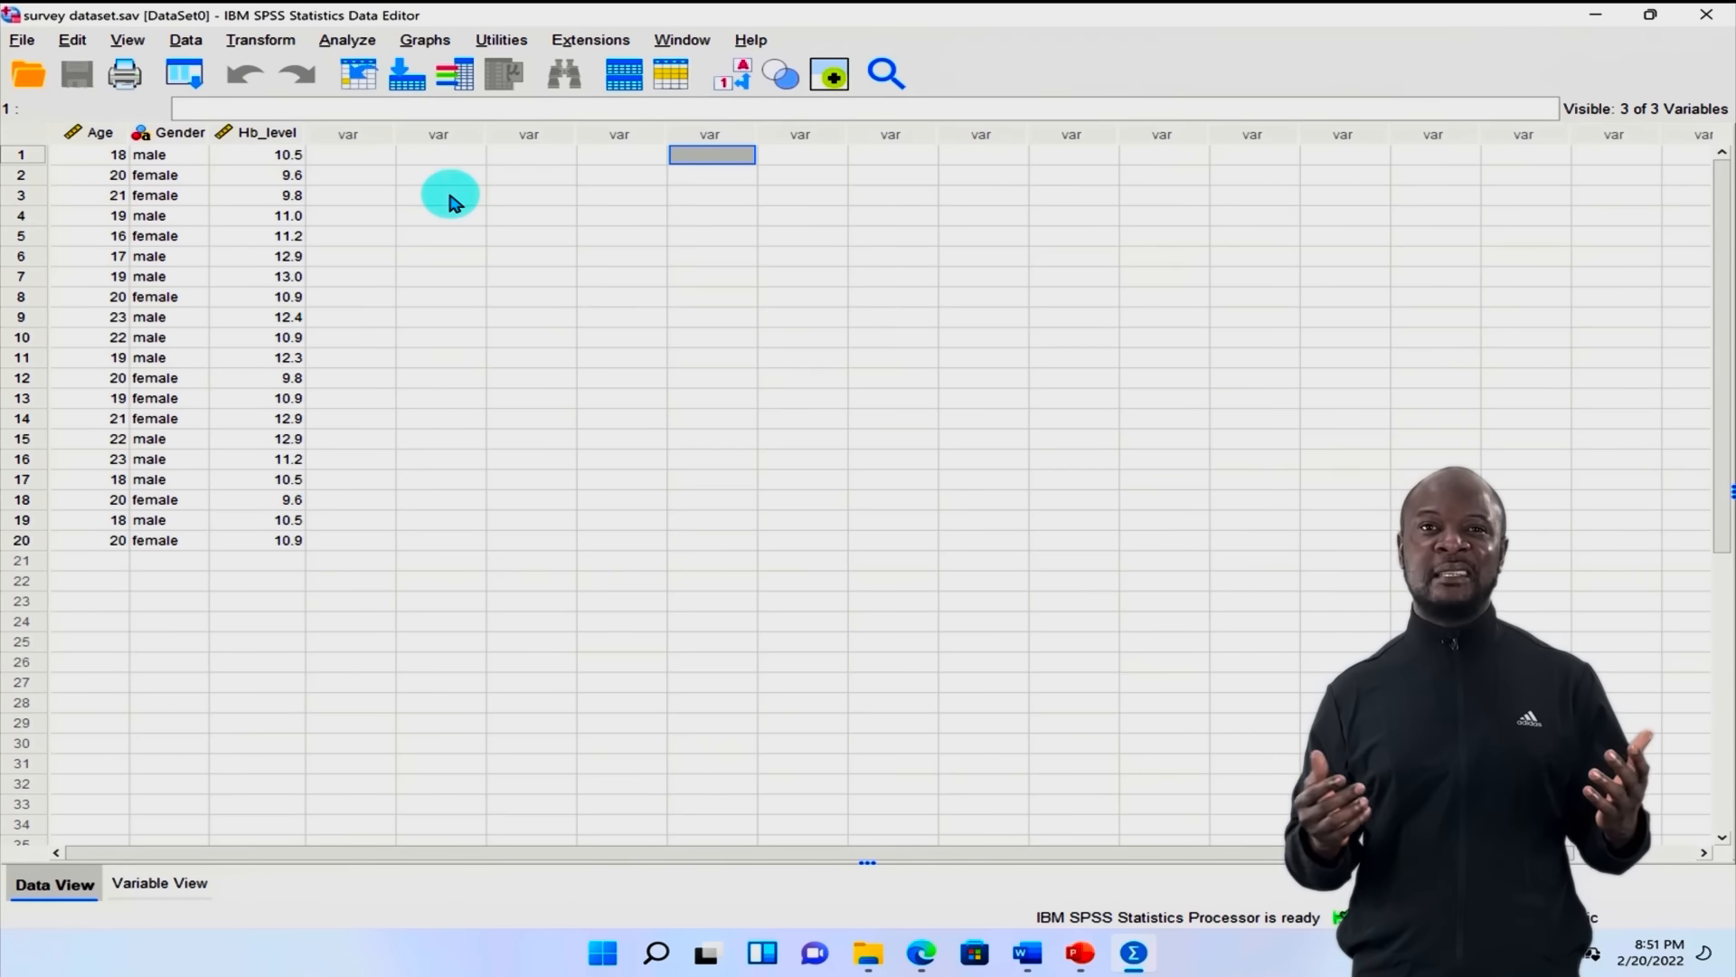
Step: Set up a Frequencies analysis with Hemoglobin level of respondents as the only variable, removing Age and Gender
left_click(362, 45)
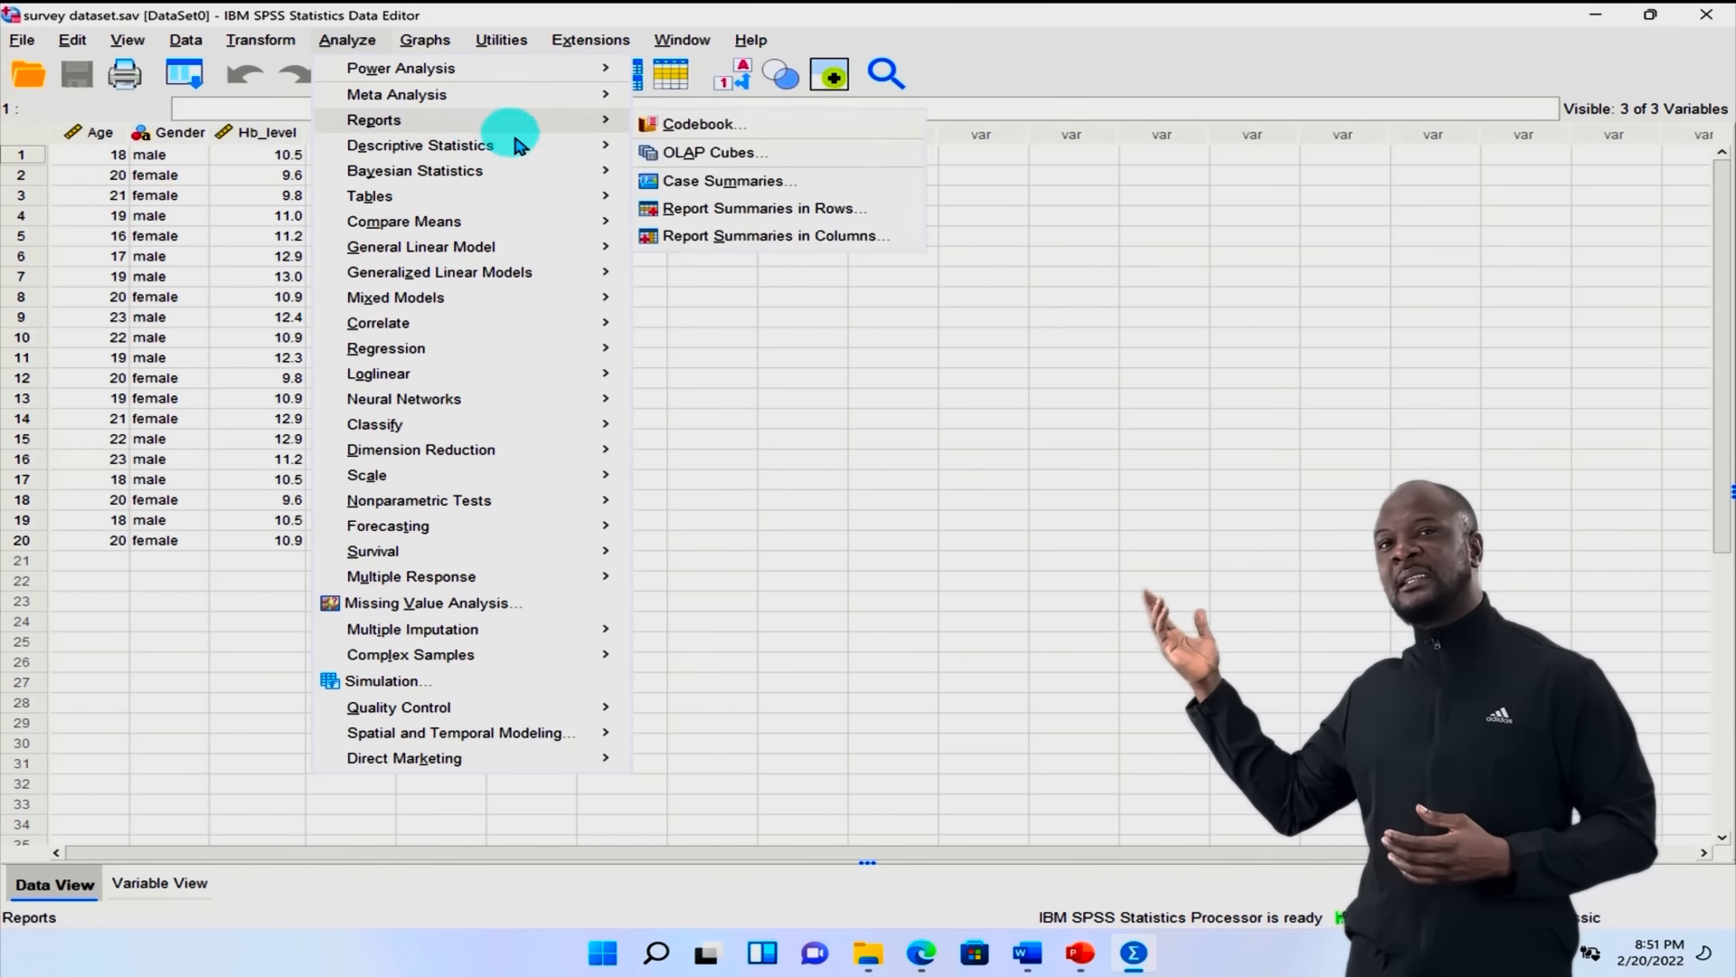
mouse_move(529, 151)
left_click(724, 150)
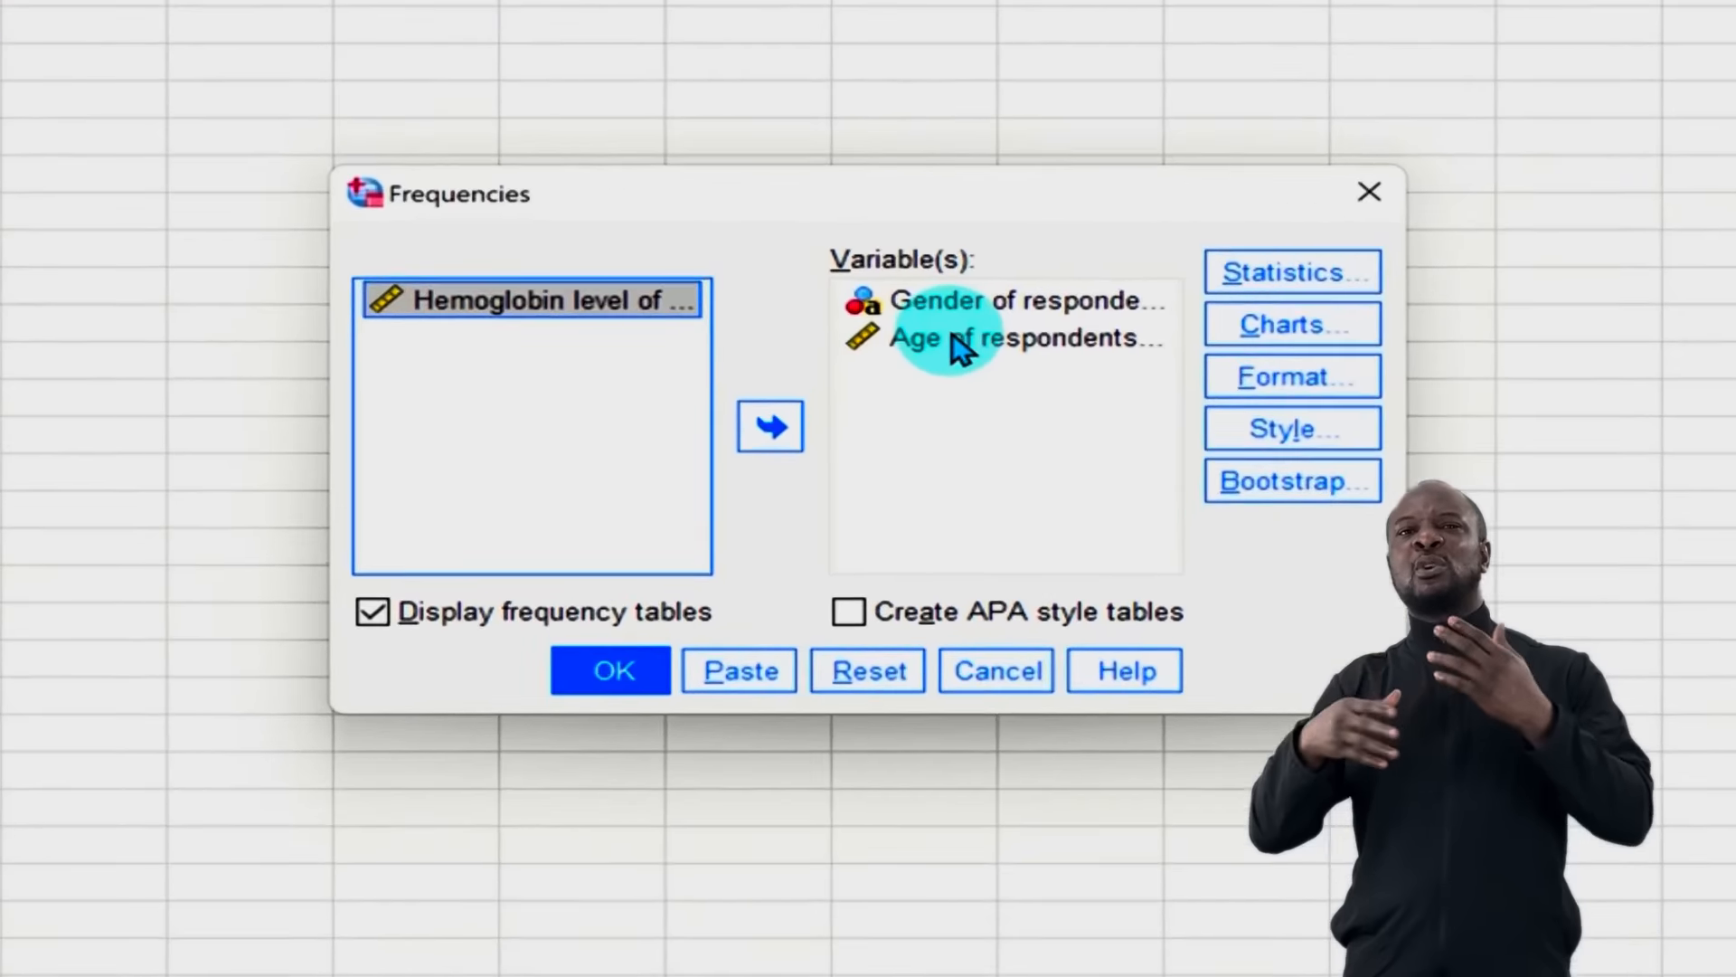
double_click(956, 339)
double_click(1017, 243)
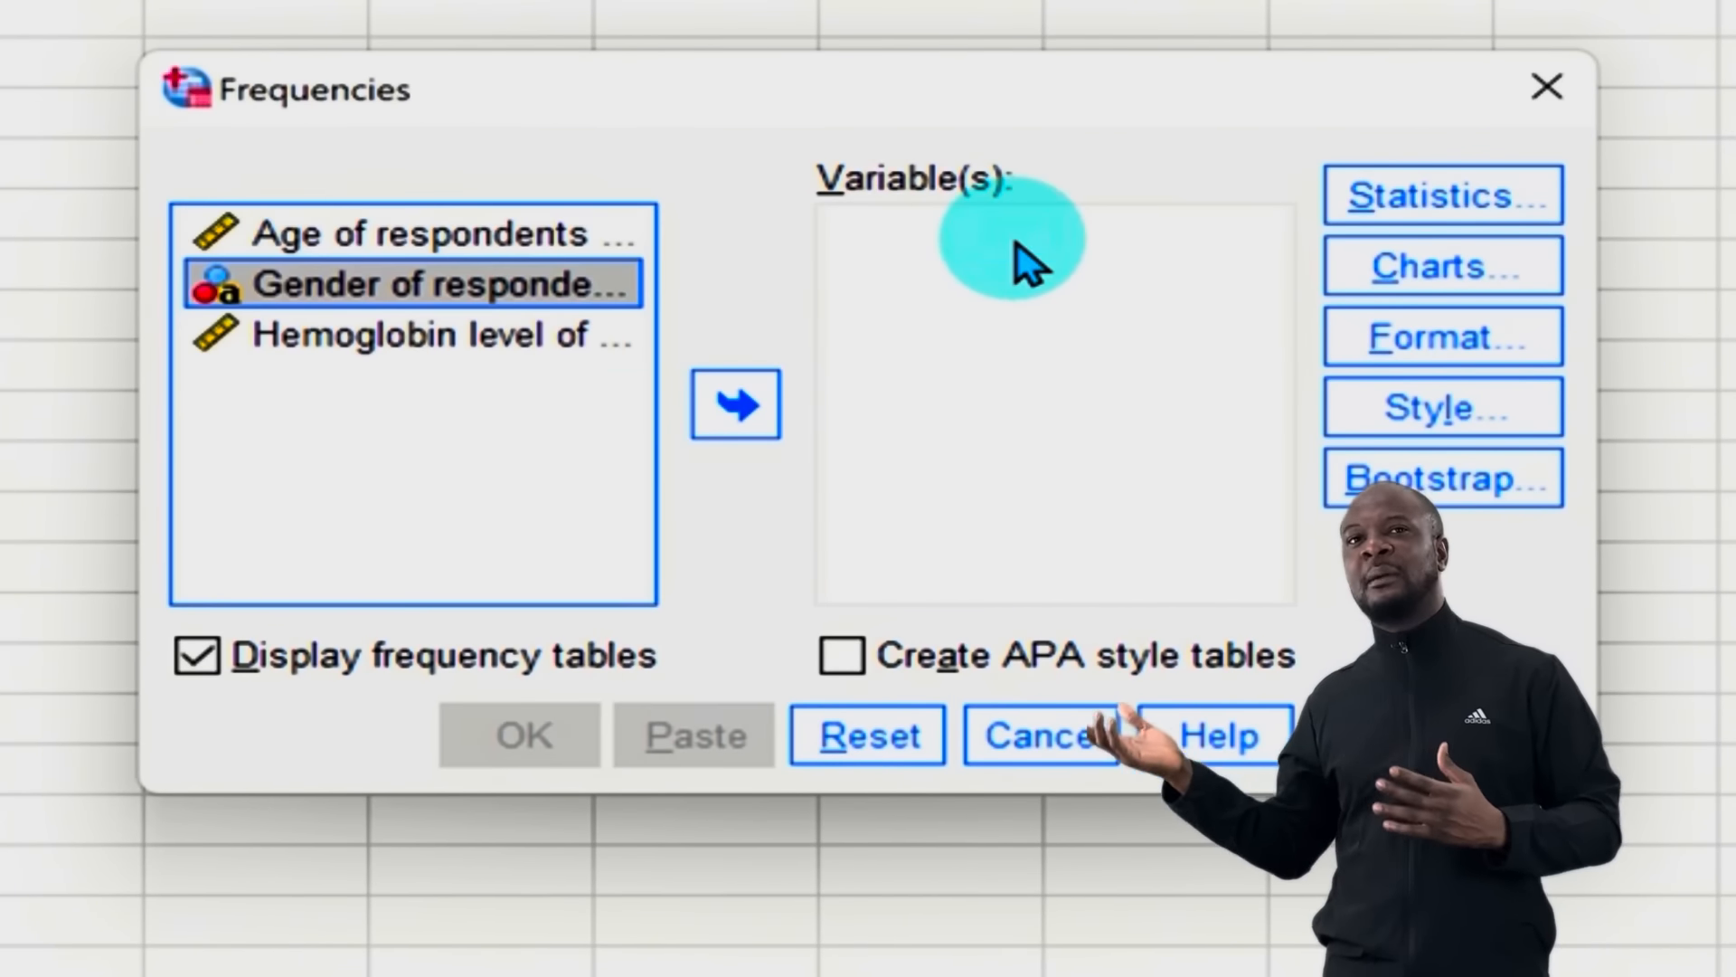
double_click(416, 336)
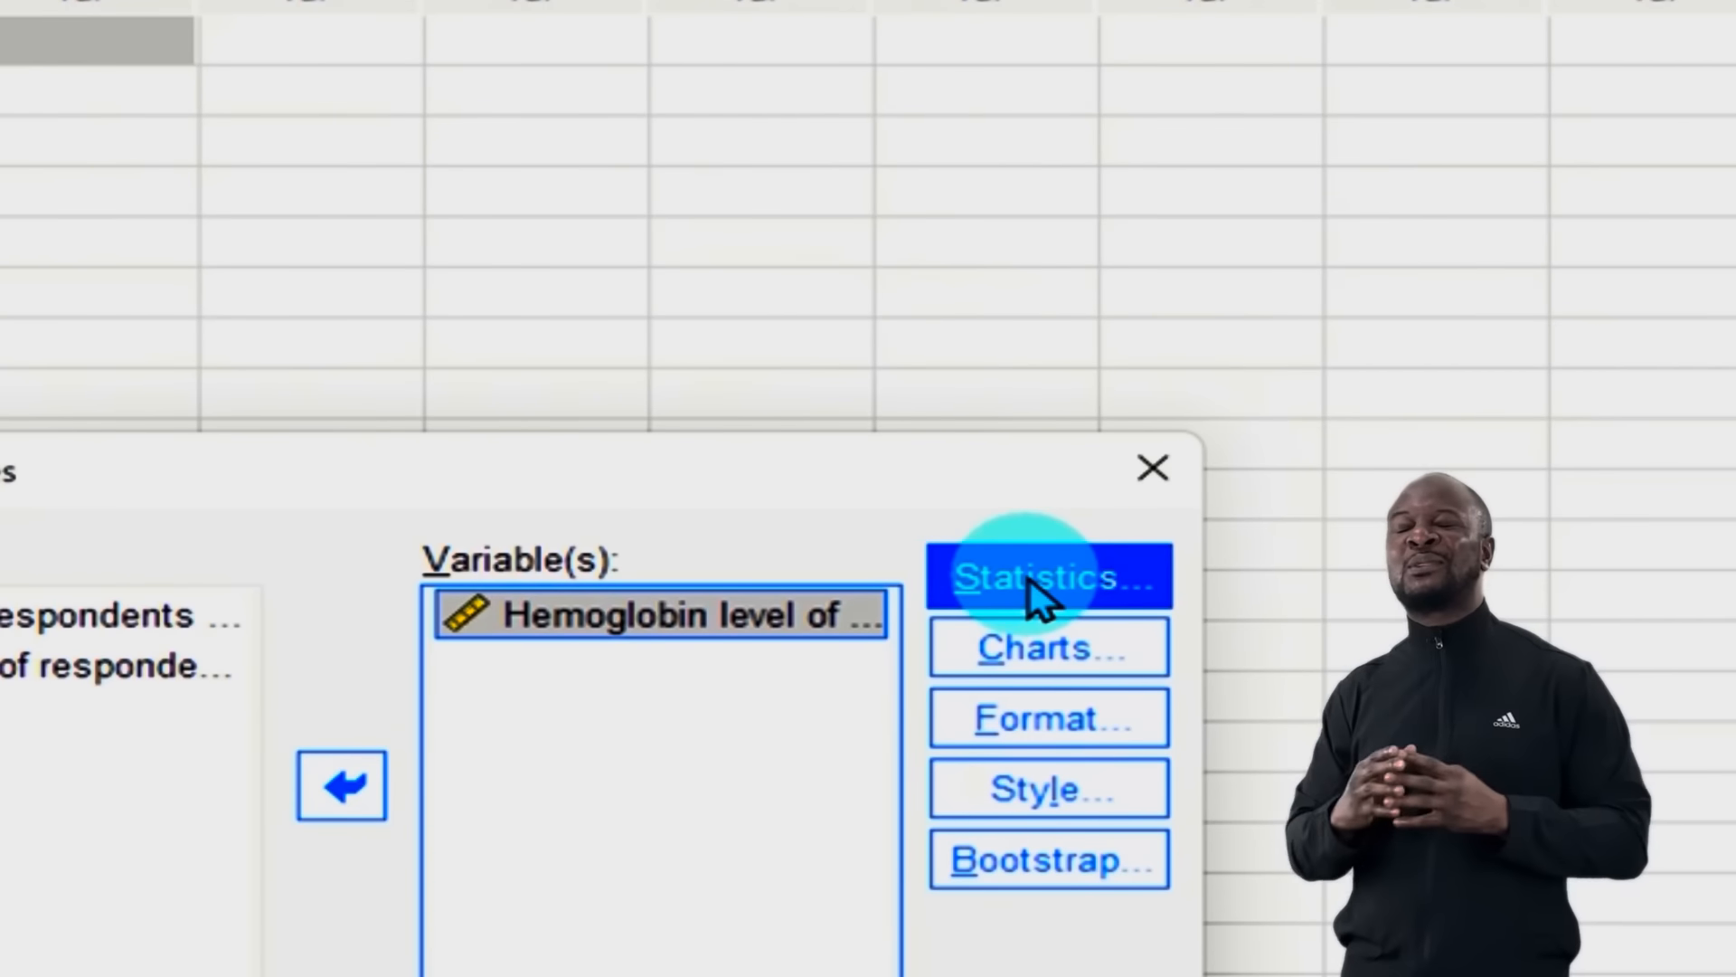
Step: Request the mean, median, mode and sum as central tendency statistics for hemoglobin level
left_click(1029, 579)
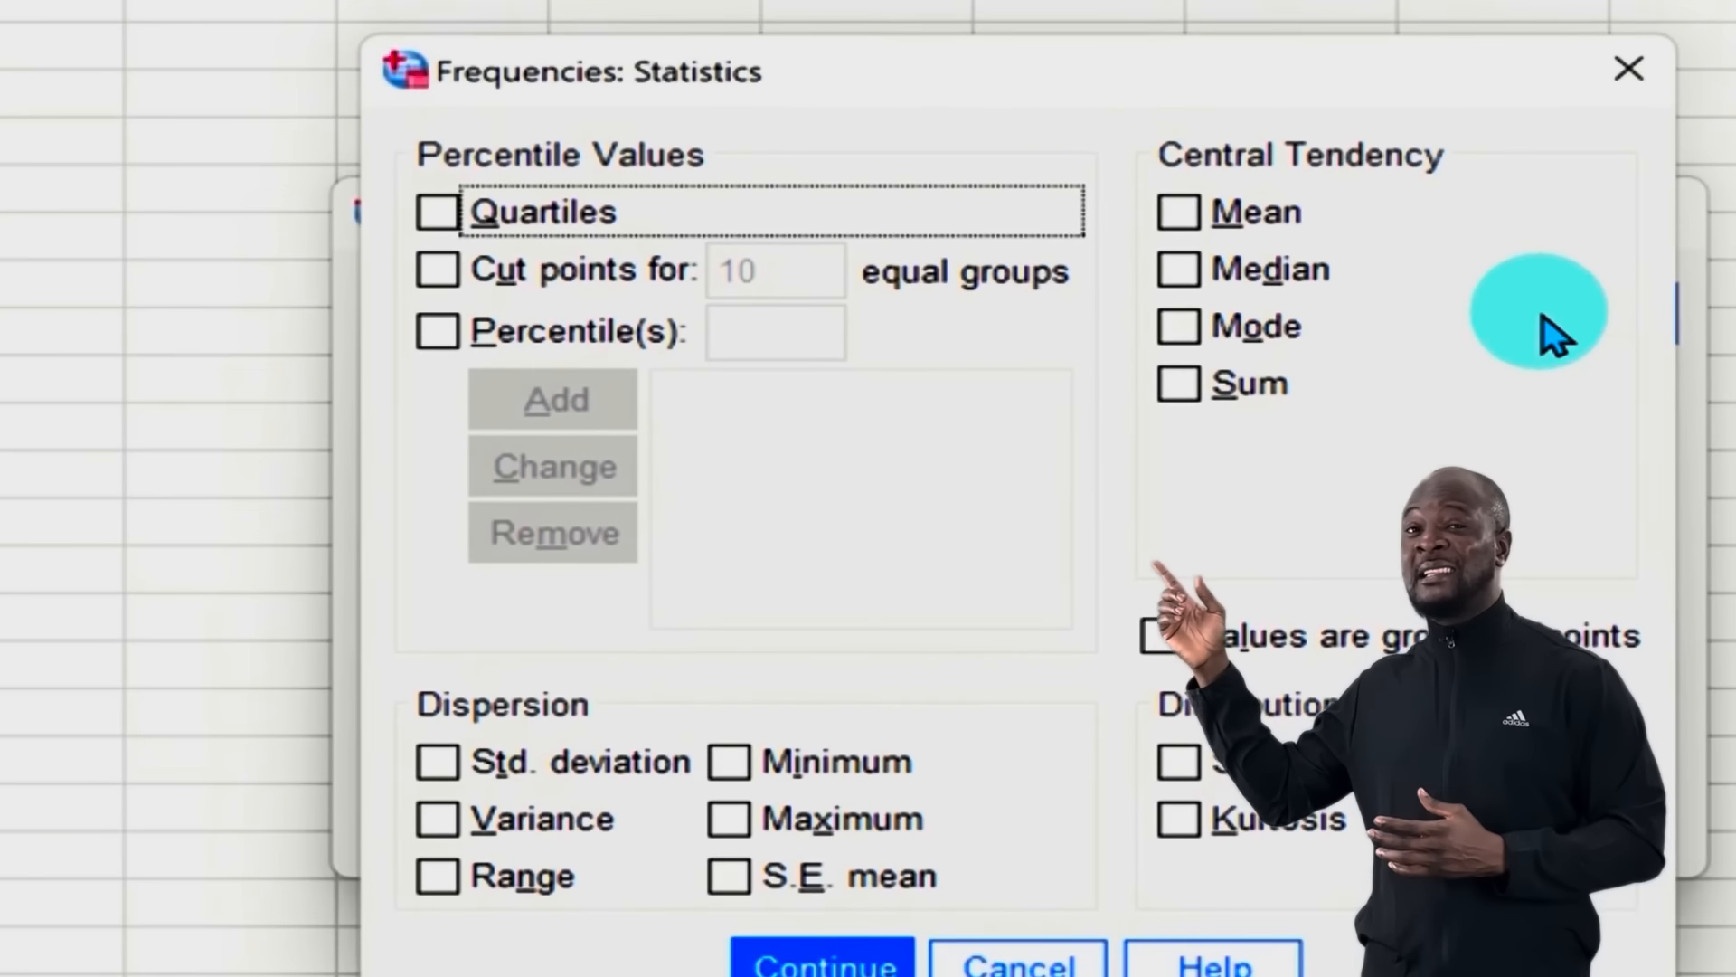
left_click(1192, 215)
left_click(1191, 274)
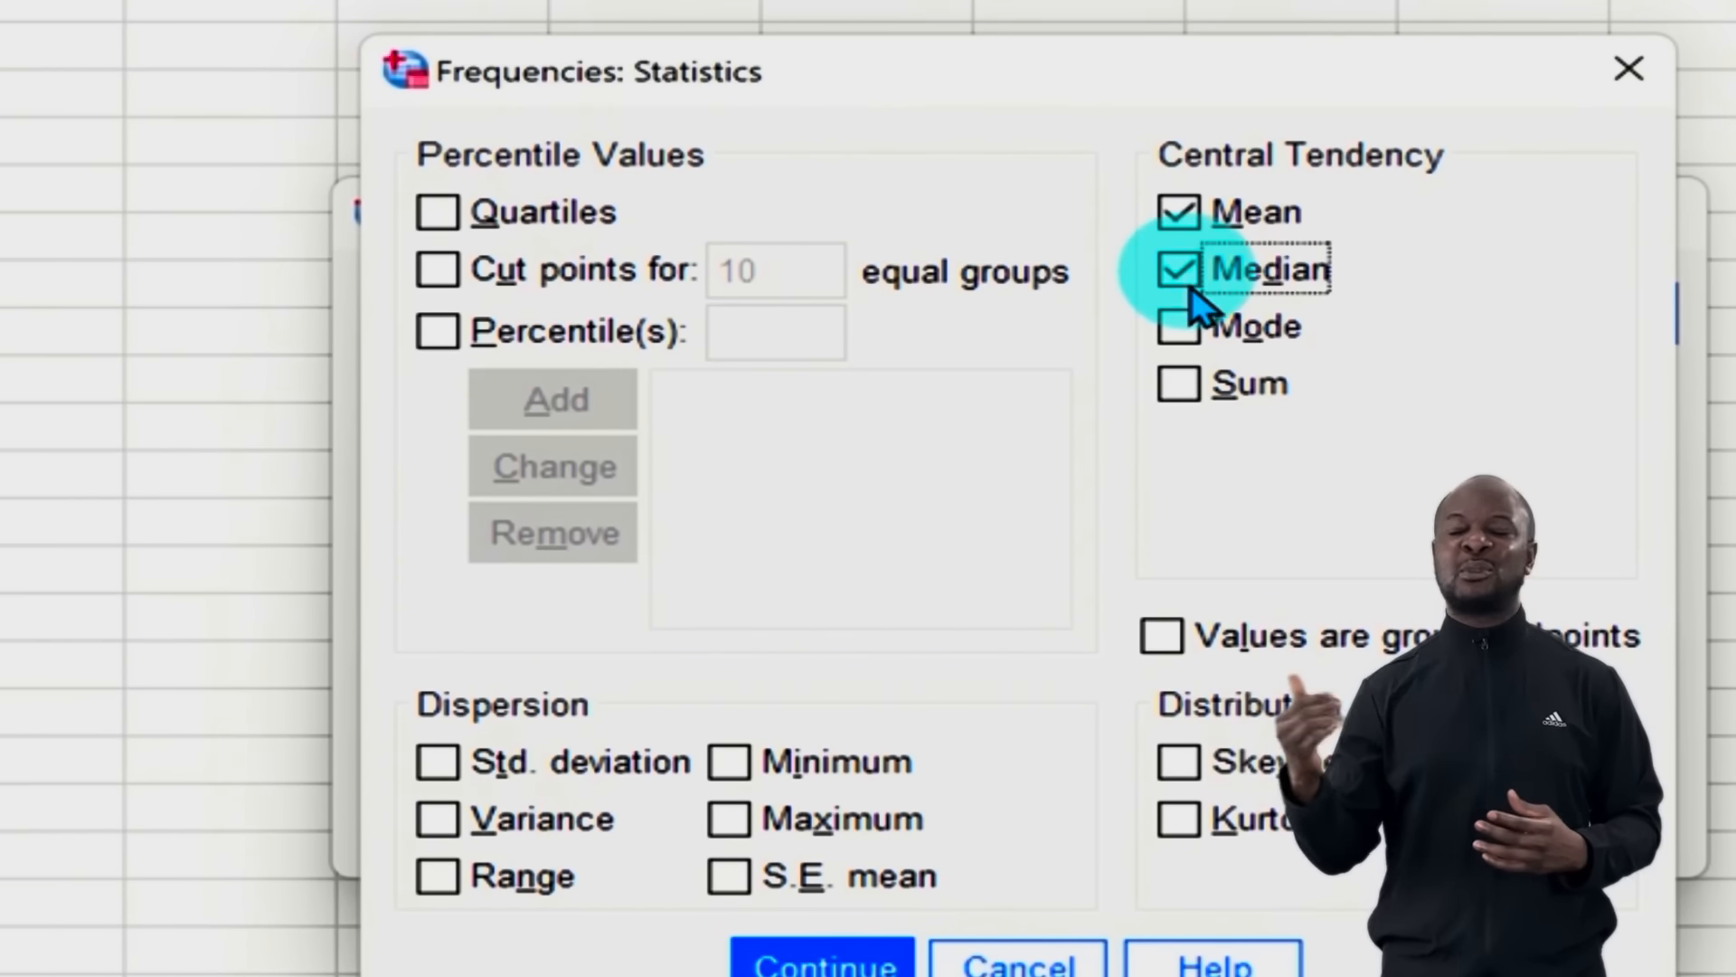
left_click(1191, 330)
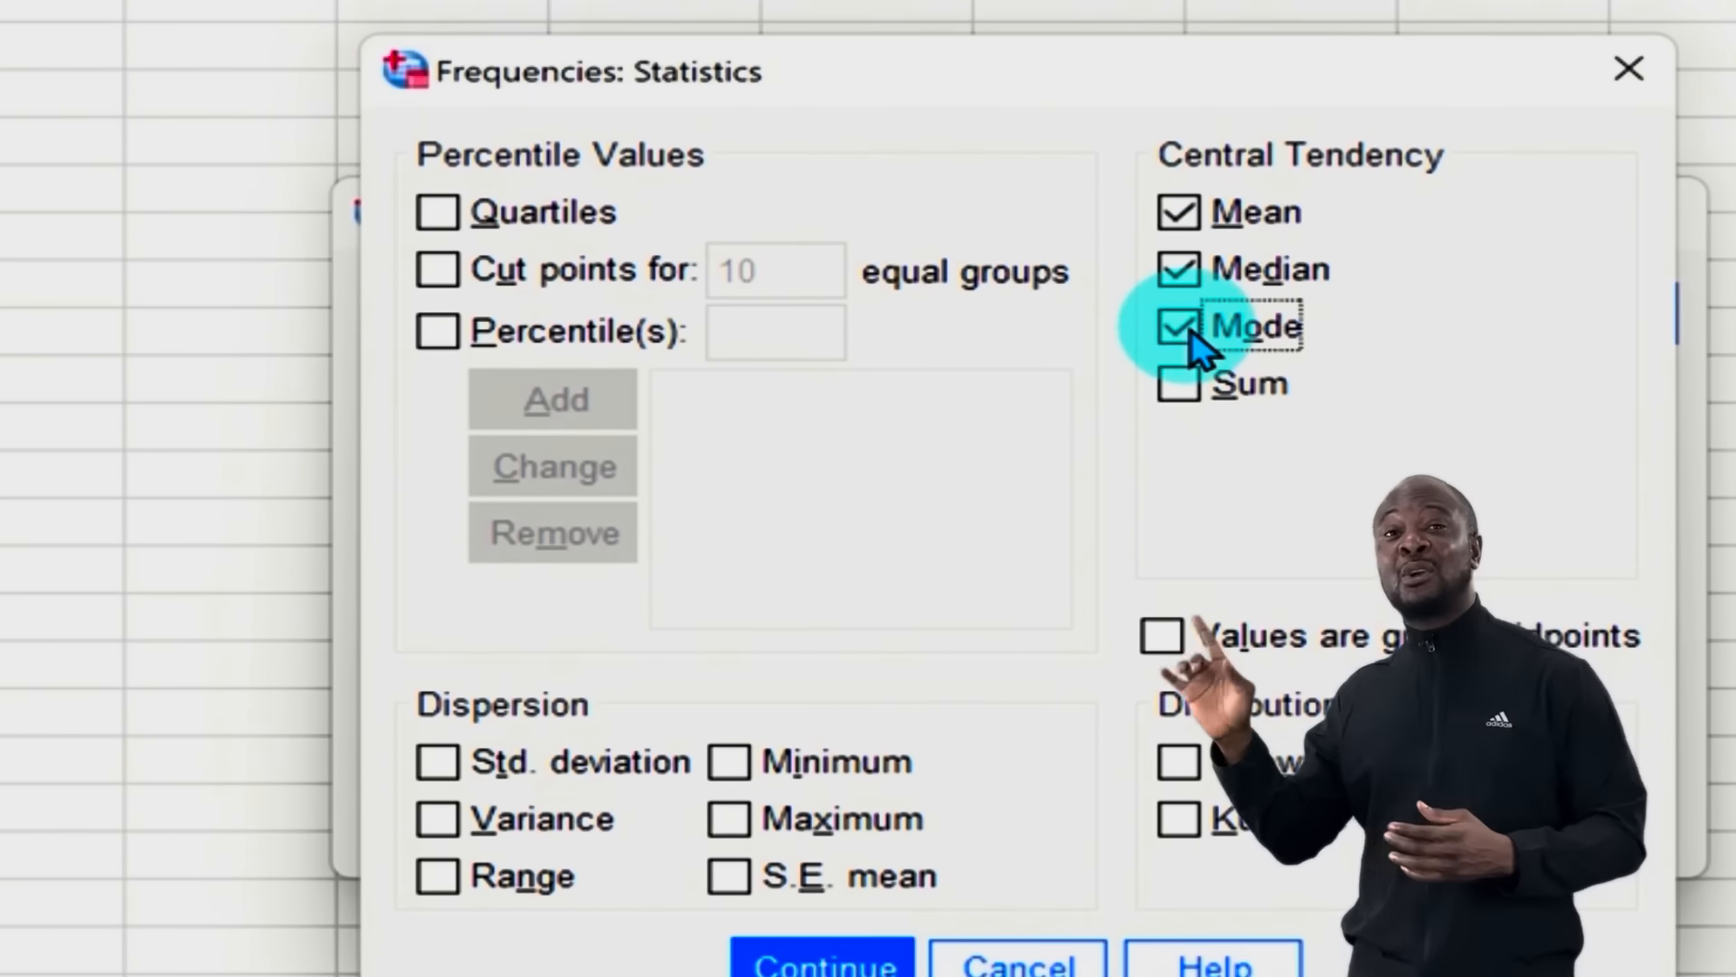
left_click(1184, 384)
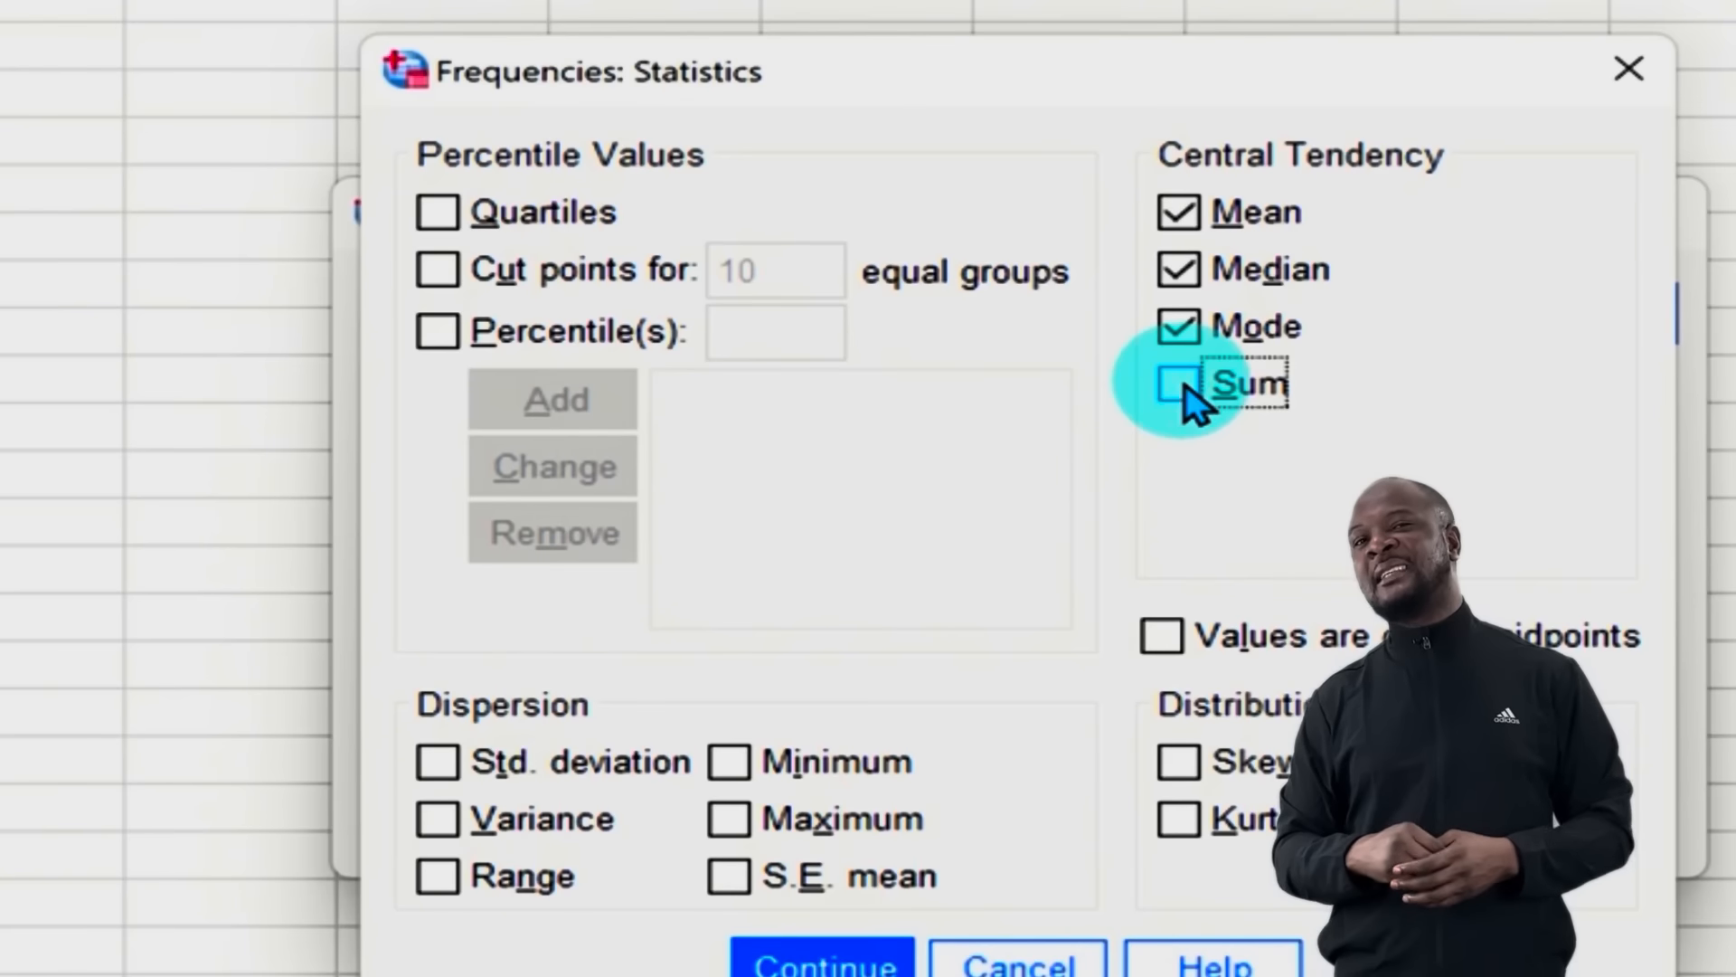
Step: Request standard deviation, variance, range, minimum, maximum and S.E. mean for dispersion, and run the frequencies analysis
left_click(455, 758)
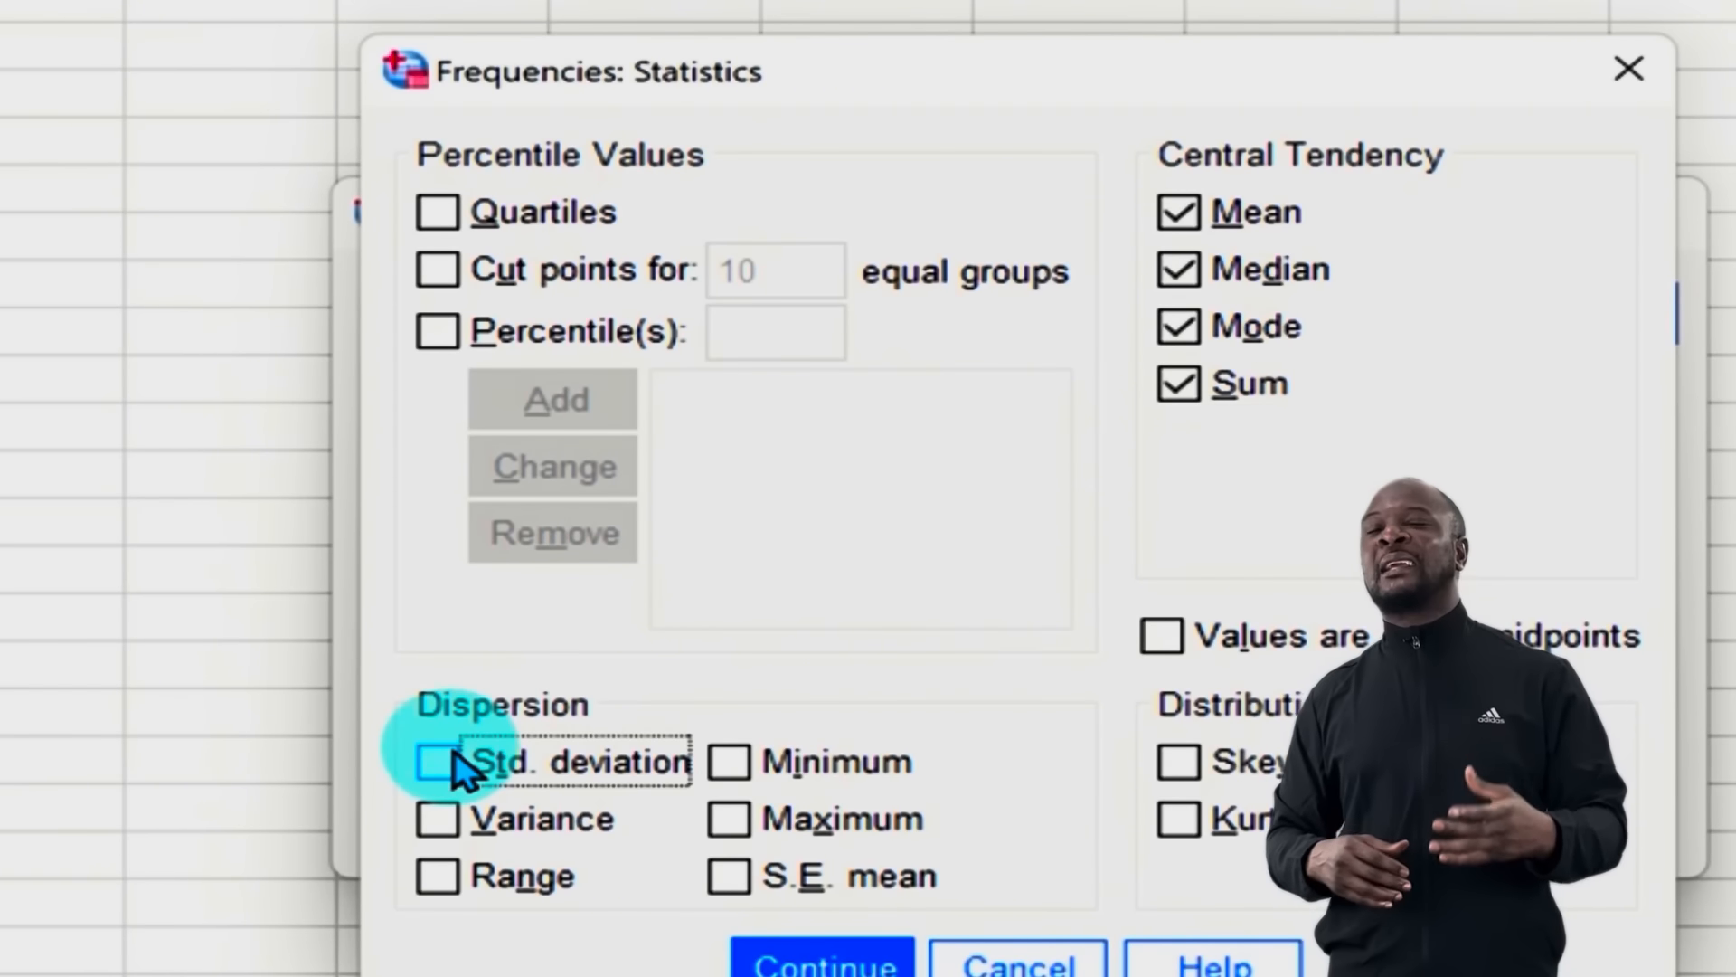
left_click(435, 826)
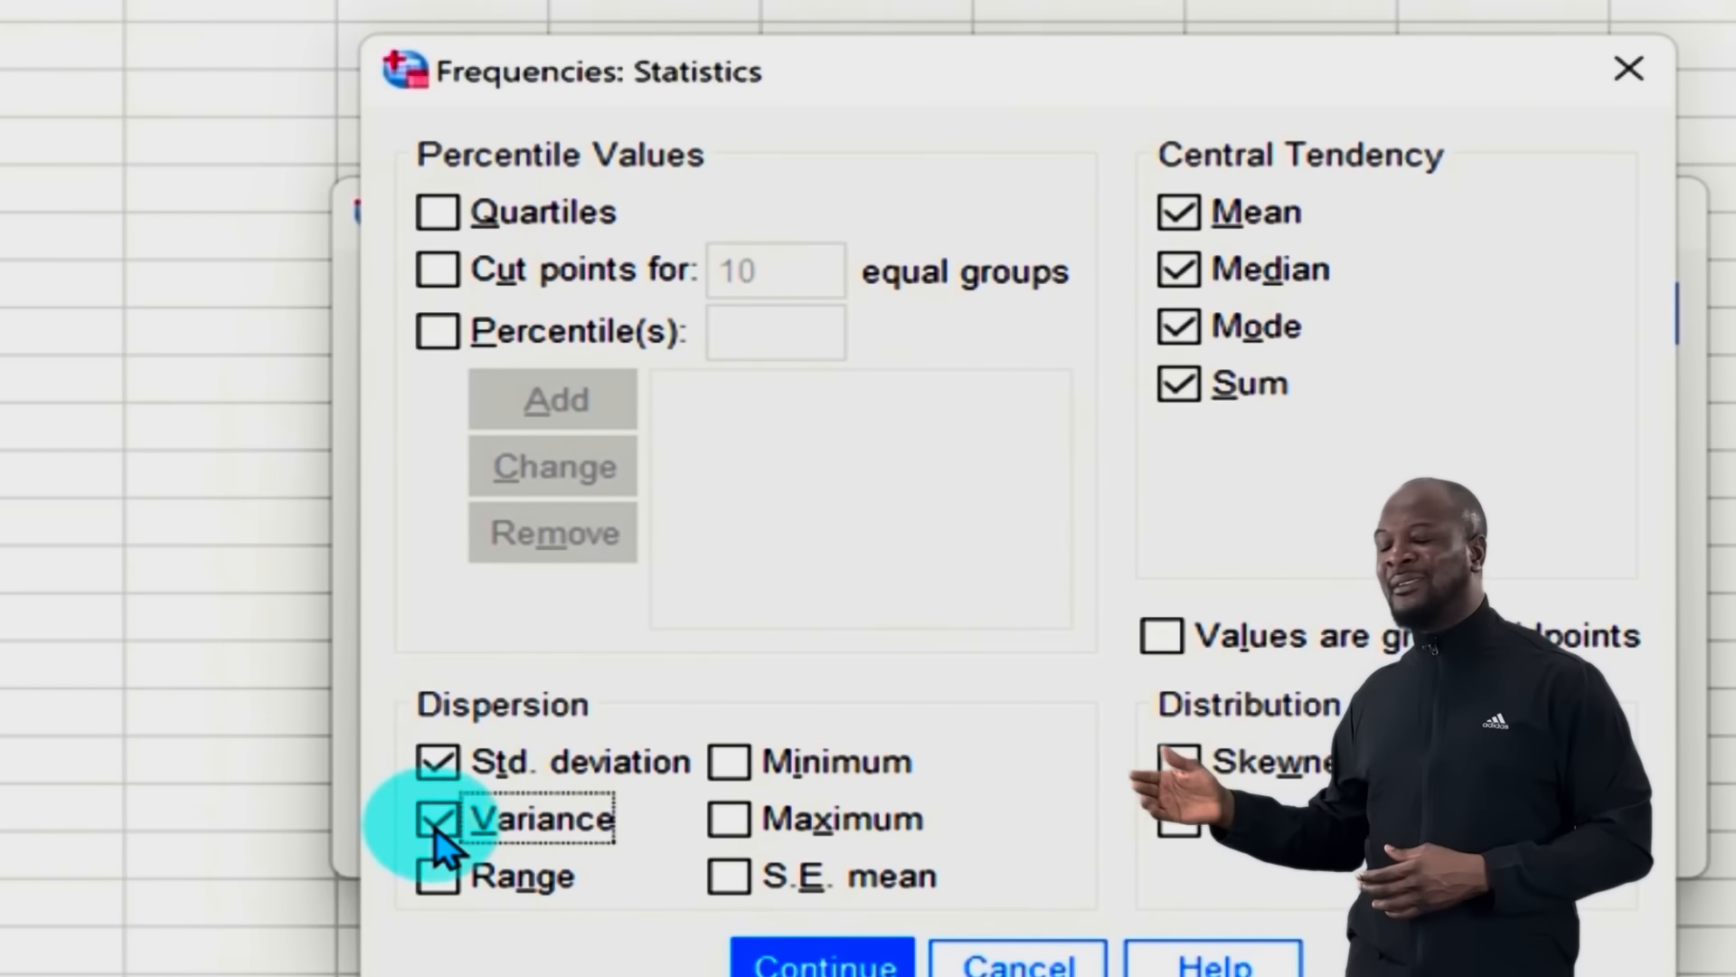
left_click(437, 877)
left_click(740, 758)
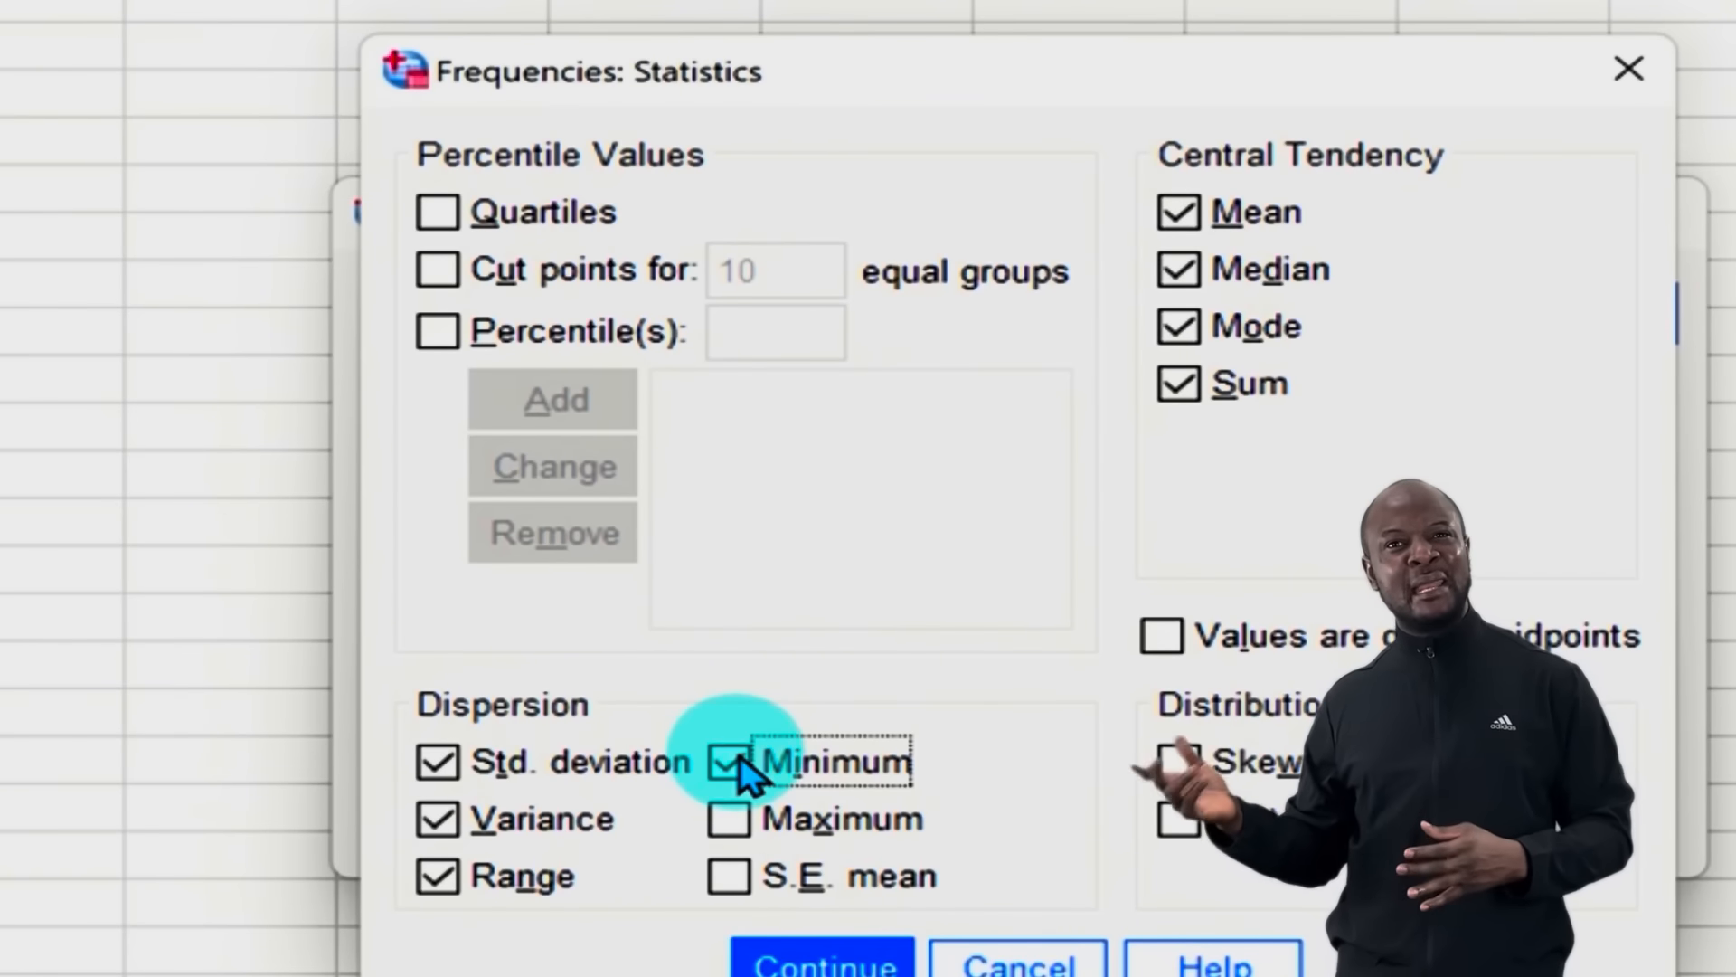
left_click(747, 805)
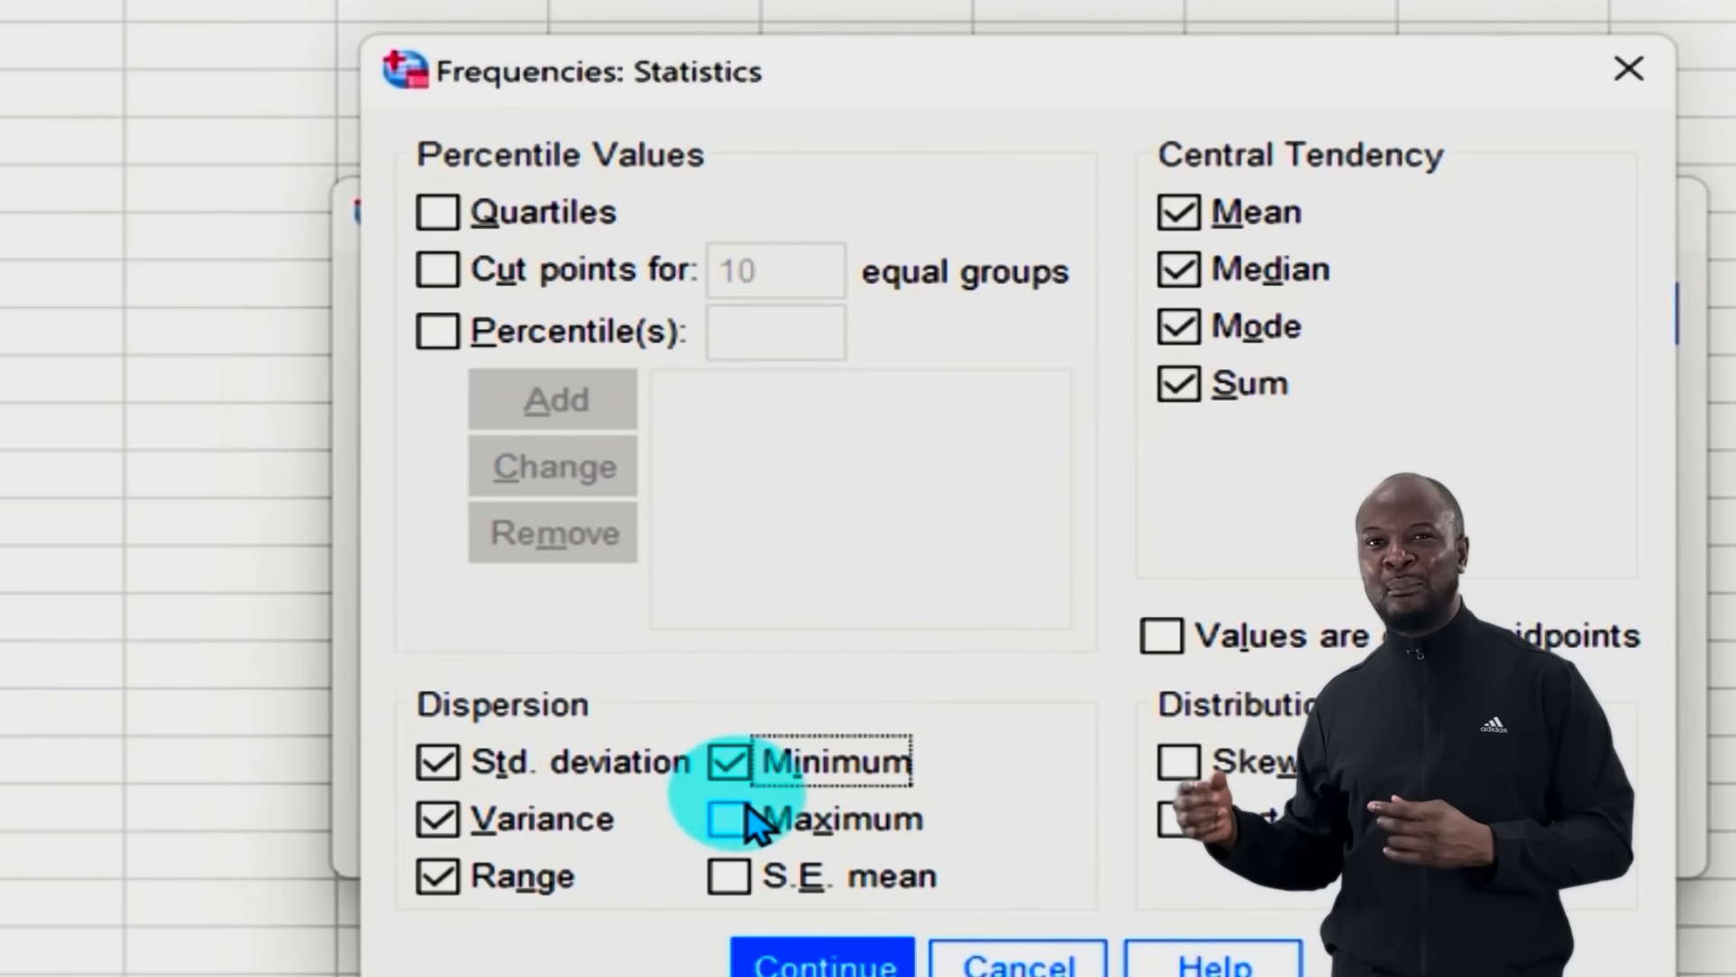
left_click(738, 873)
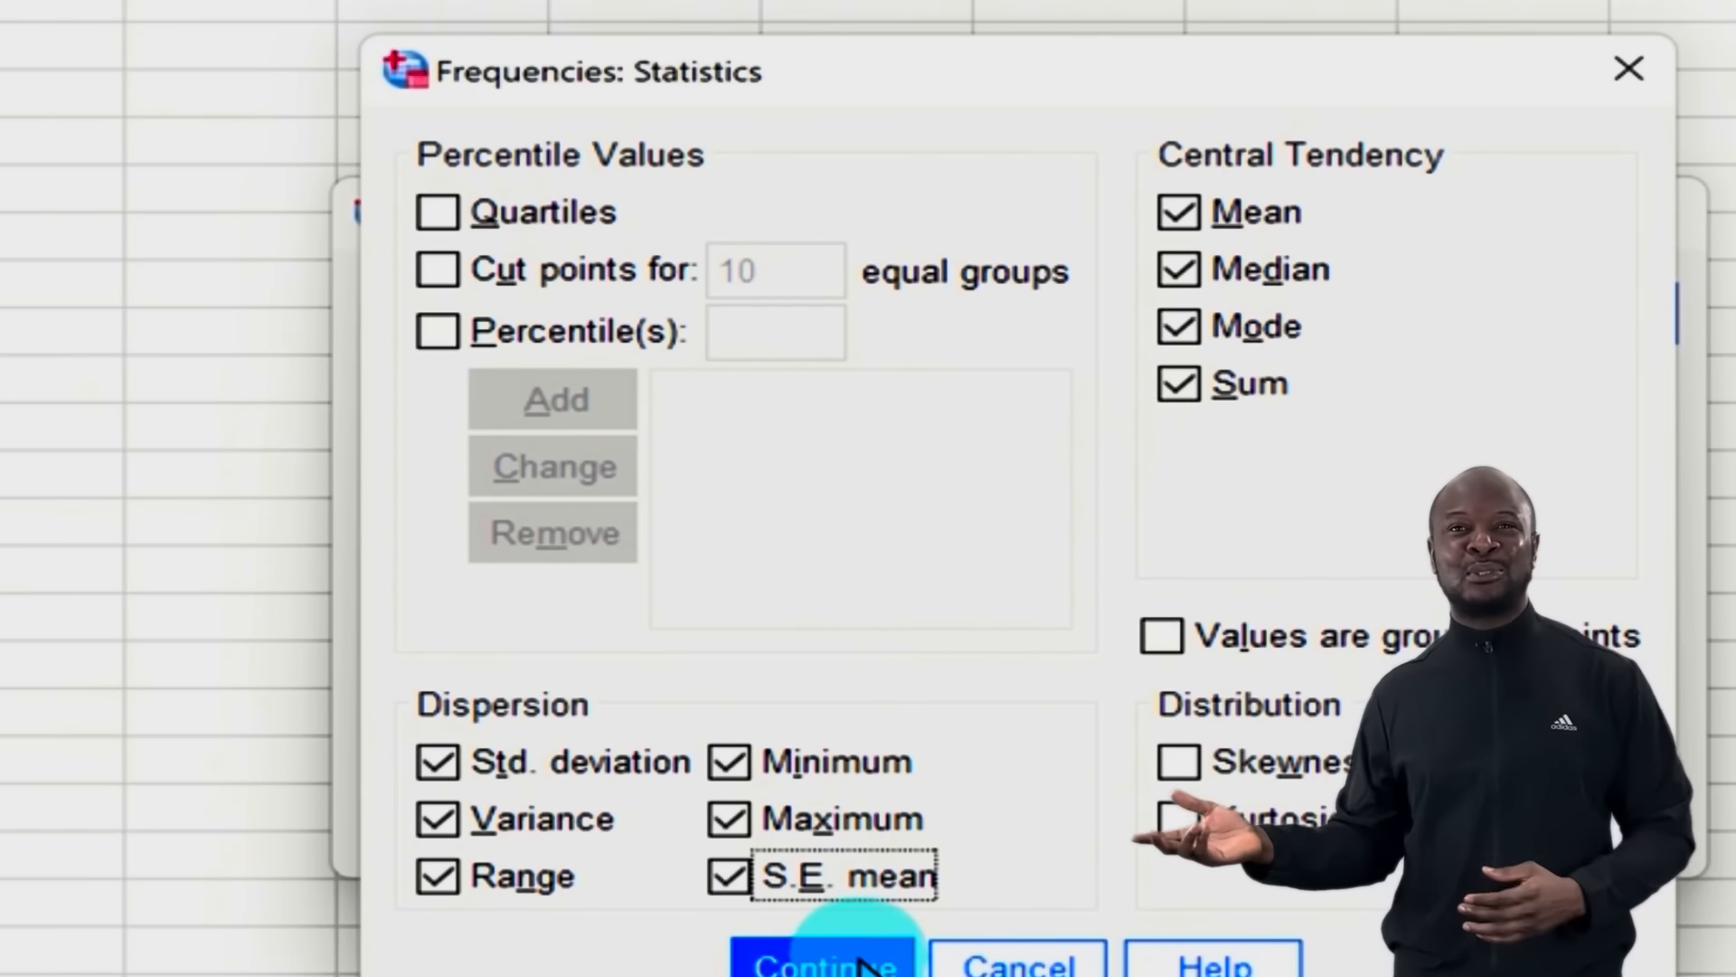
left_click(854, 964)
left_click(715, 832)
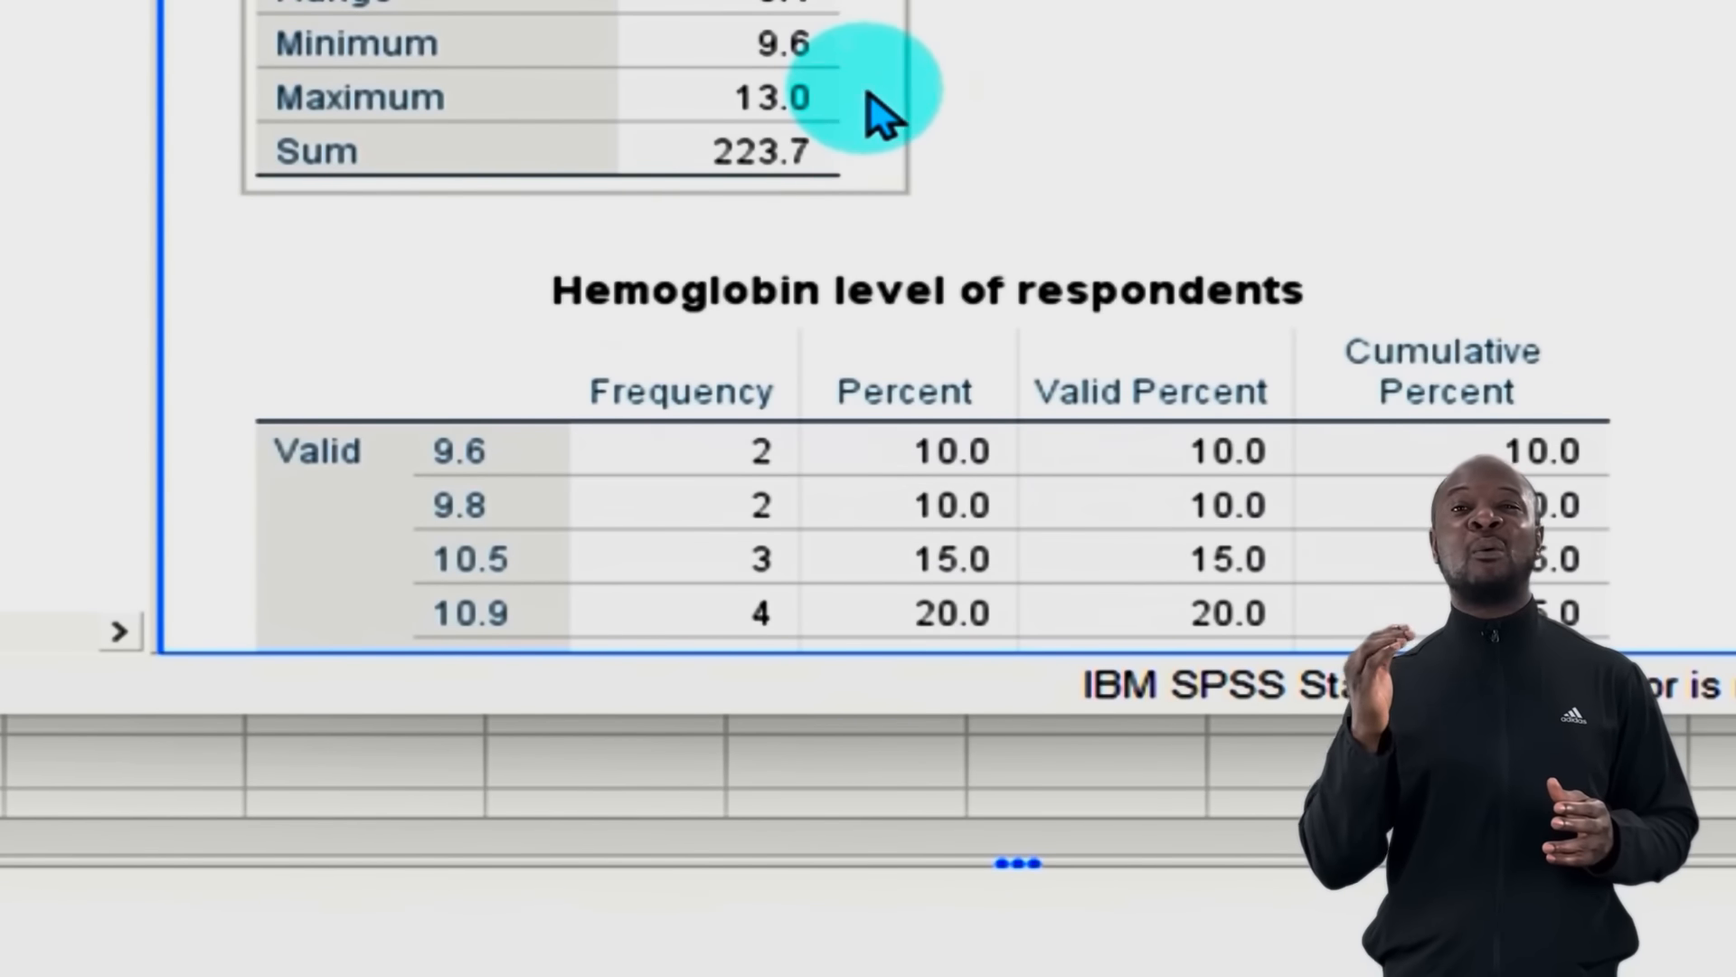
Step: Review the hemoglobin statistics and frequency table, and close the output without saving
scroll(1525, 173, "down", 5)
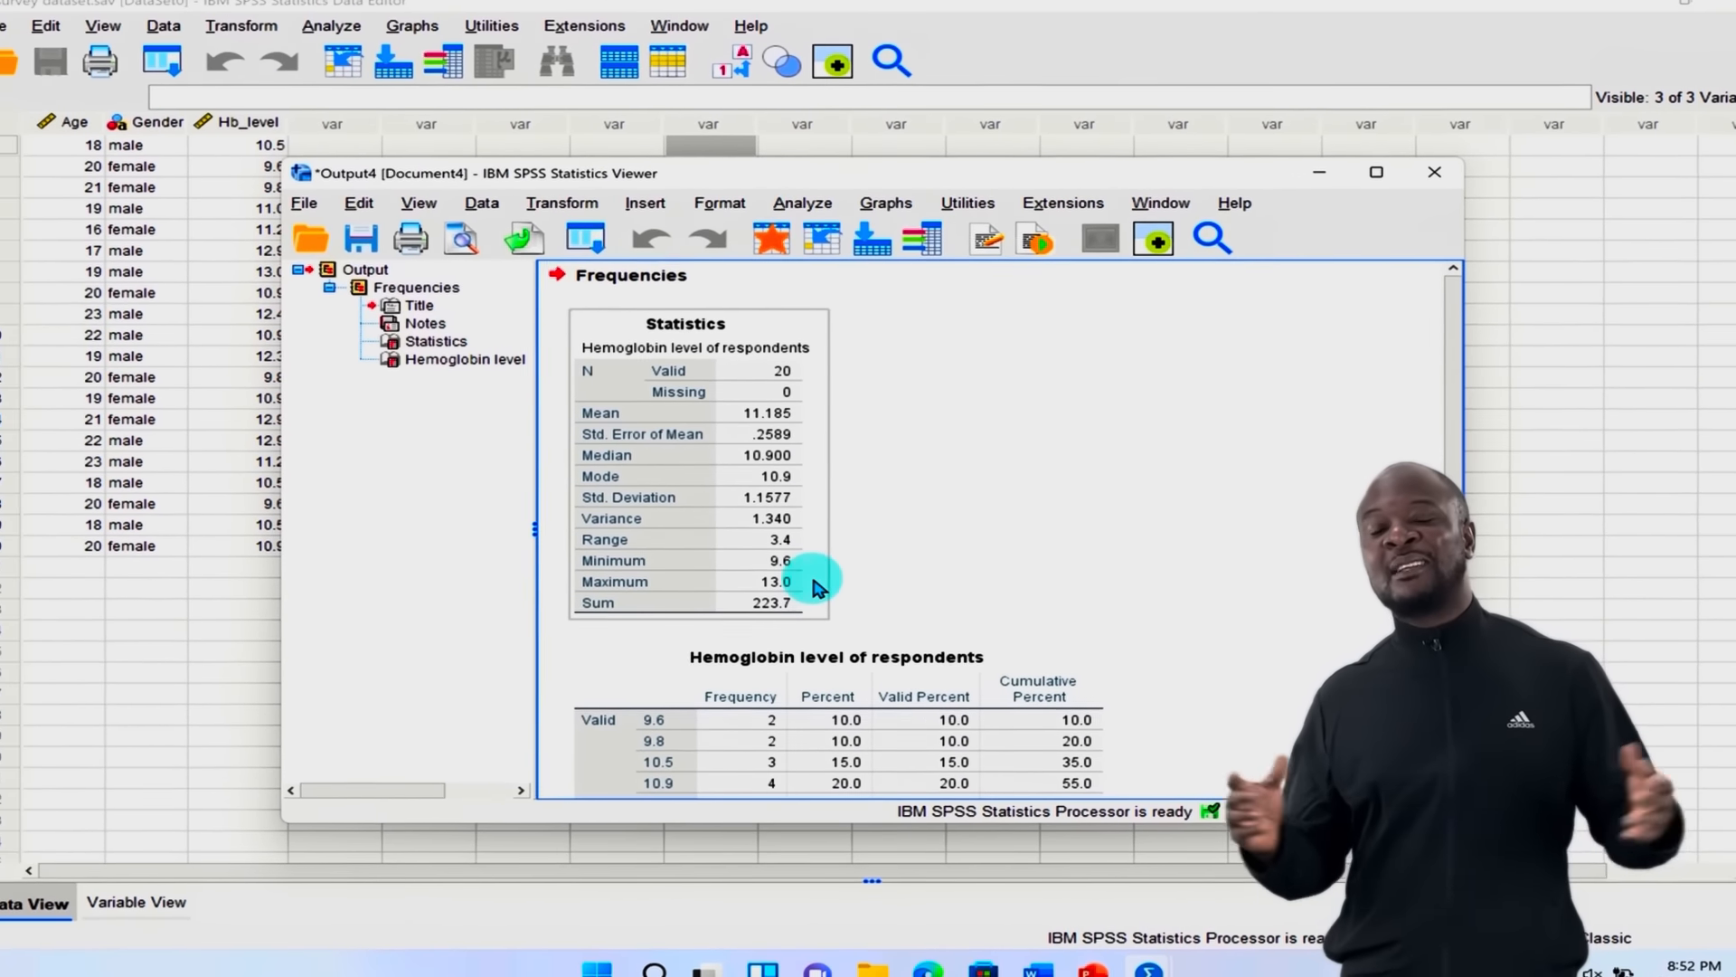
scroll(1022, 588, "down", 3)
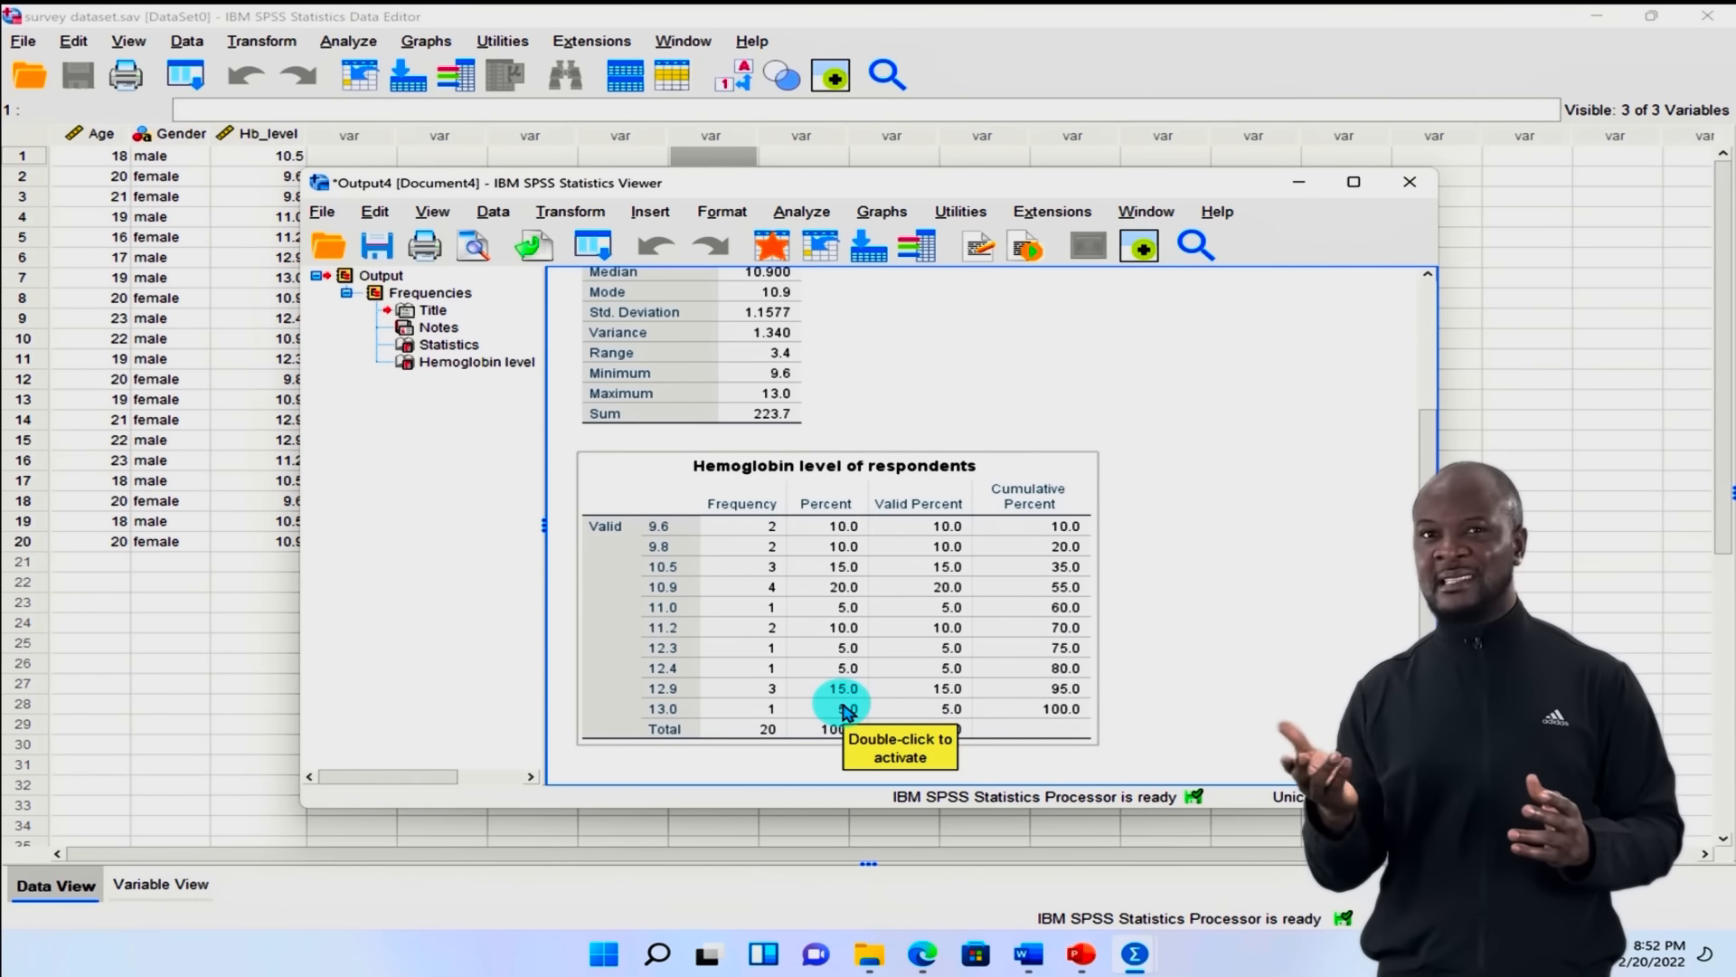
left_click(1410, 185)
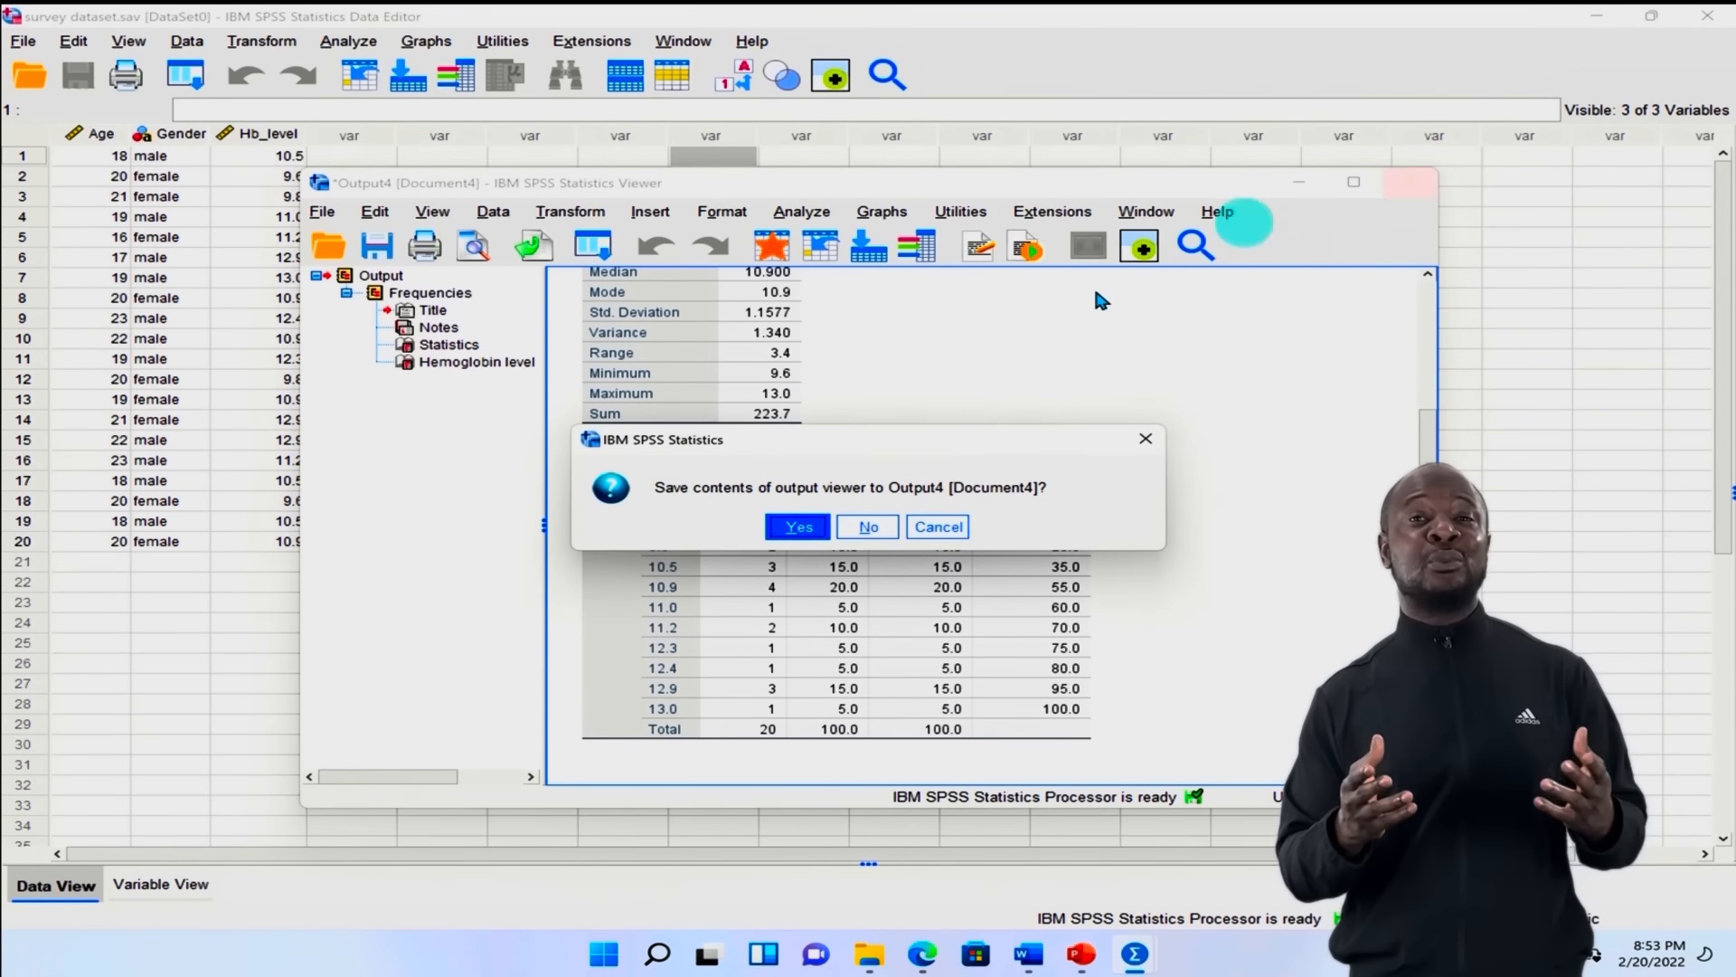
left_click(871, 528)
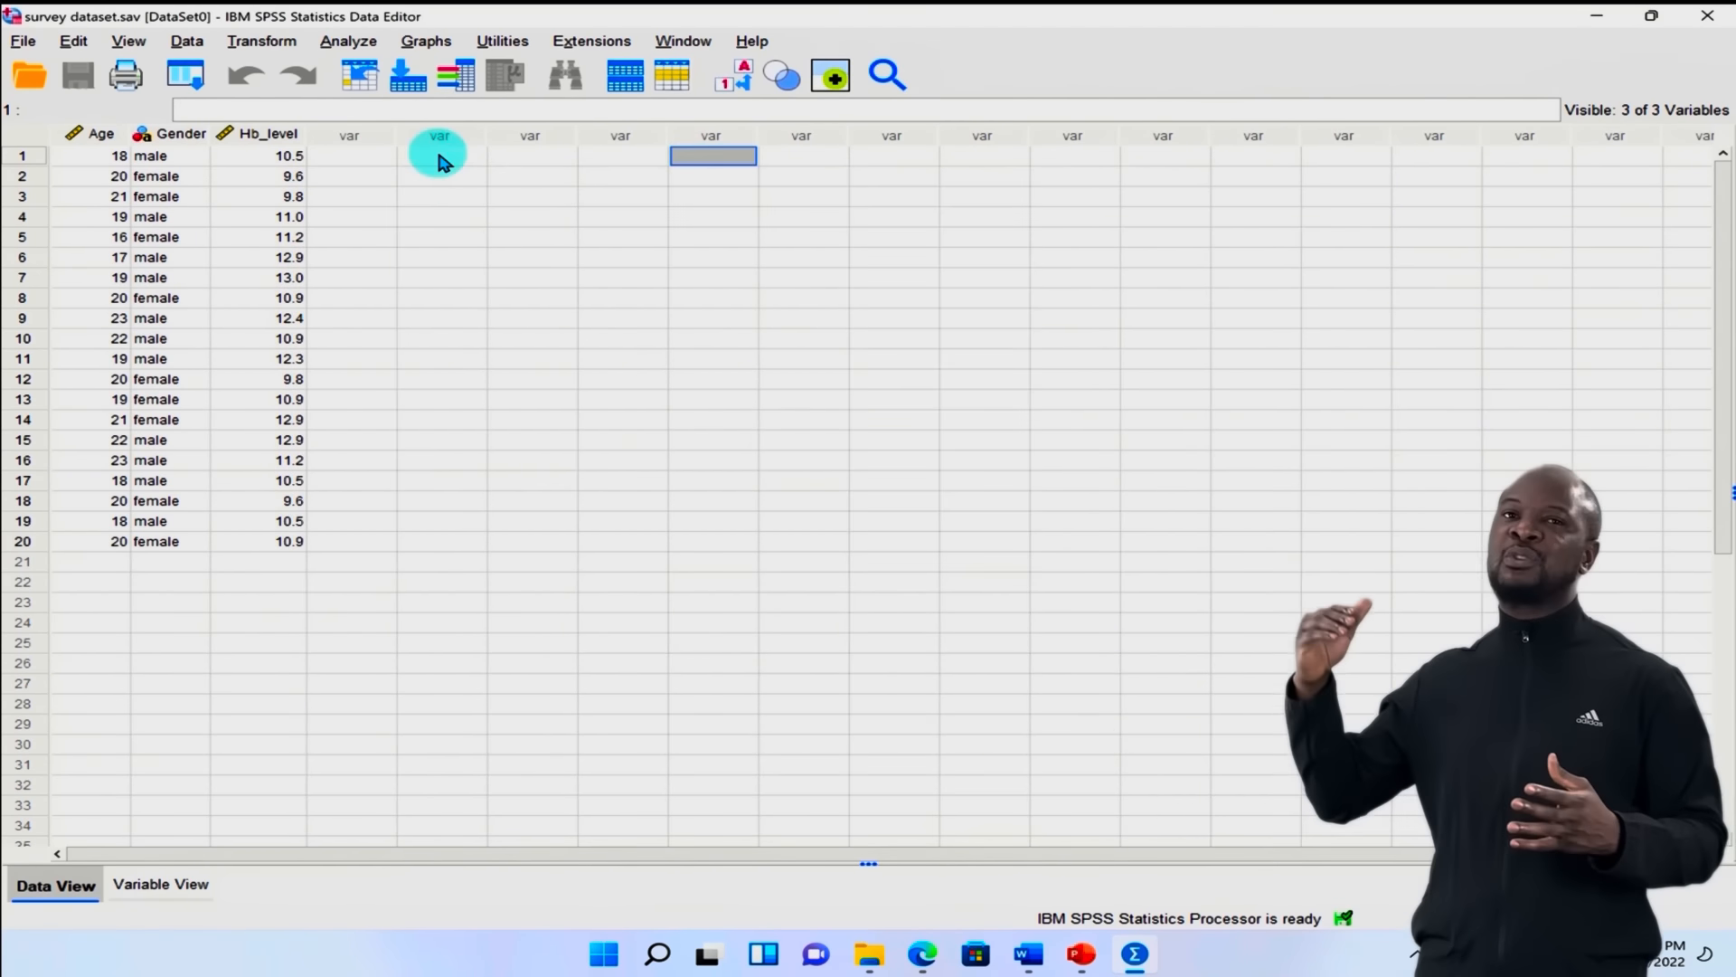
Step: Run Frequencies on Hemoglobin level of respondents again with a histogram that shows the normal curve
left_click(349, 41)
mouse_move(561, 152)
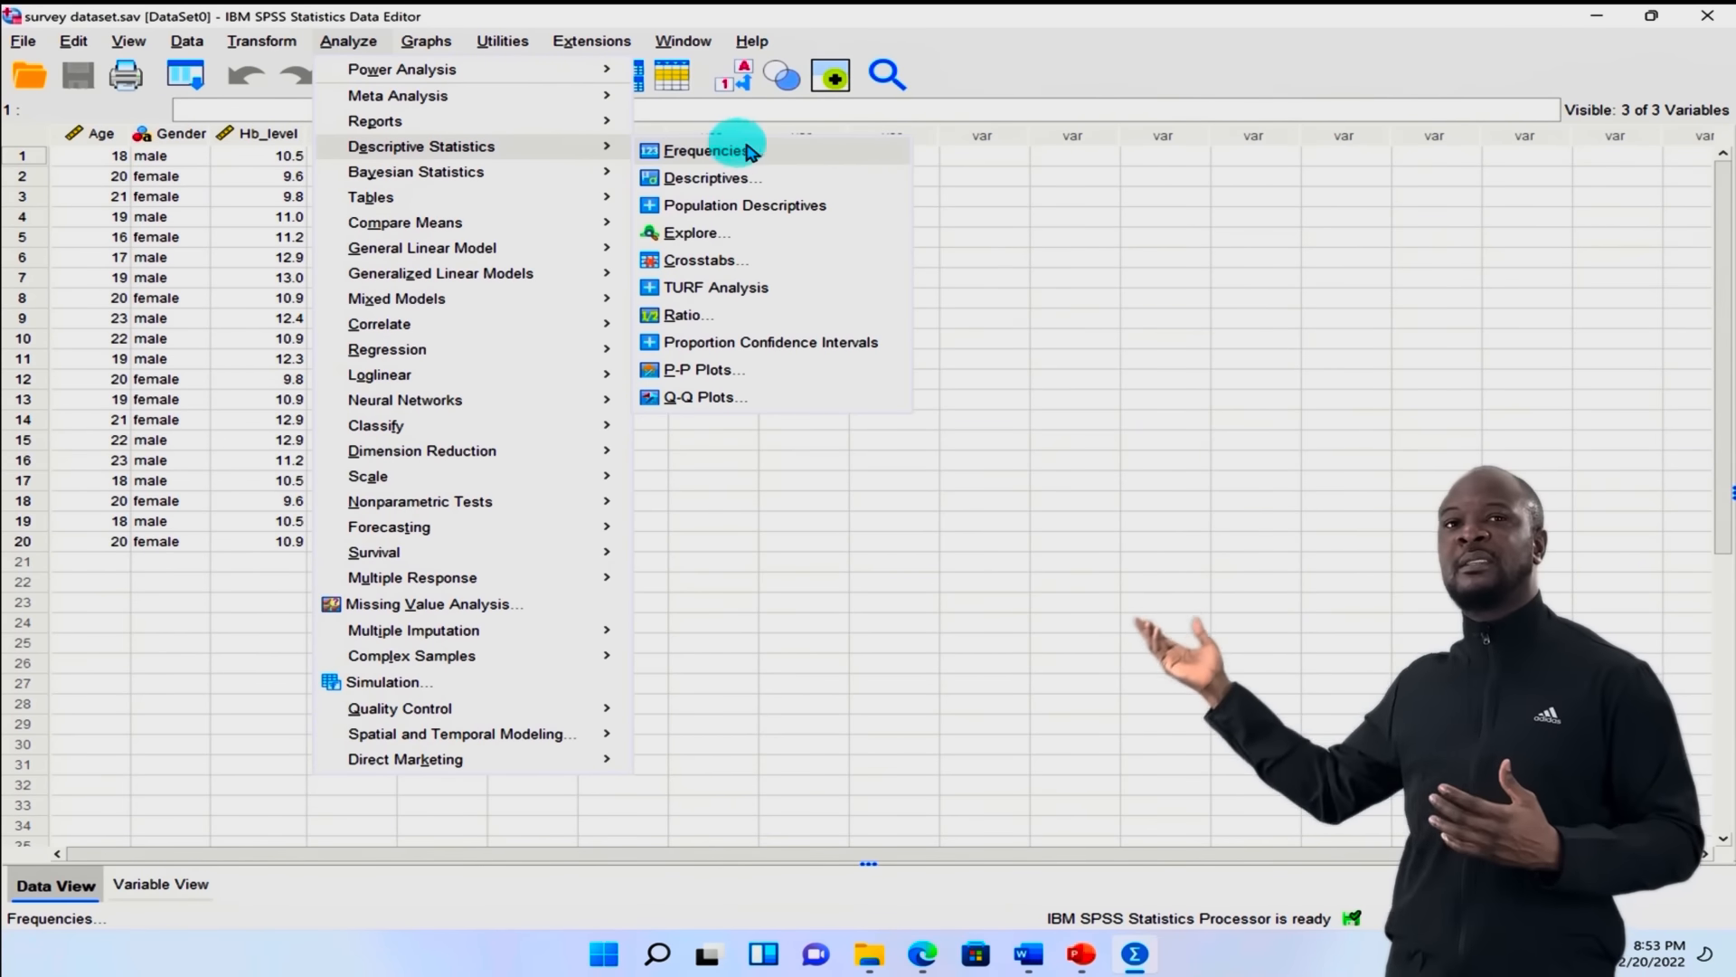
left_click(707, 151)
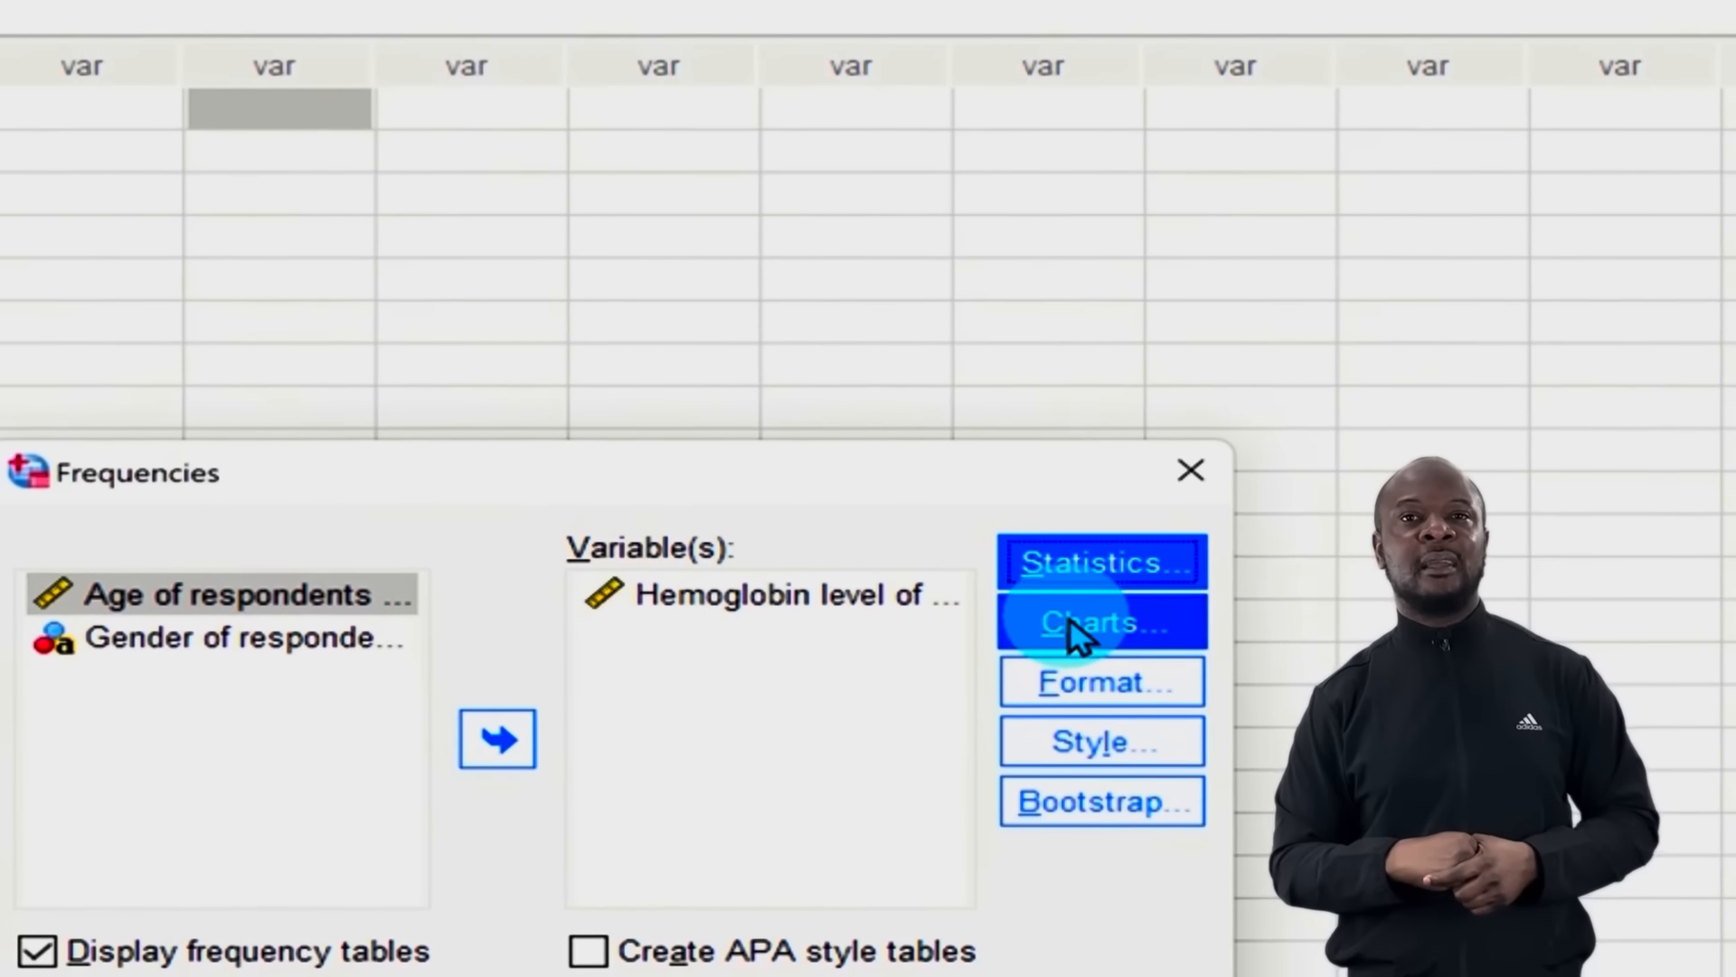
left_click(1071, 615)
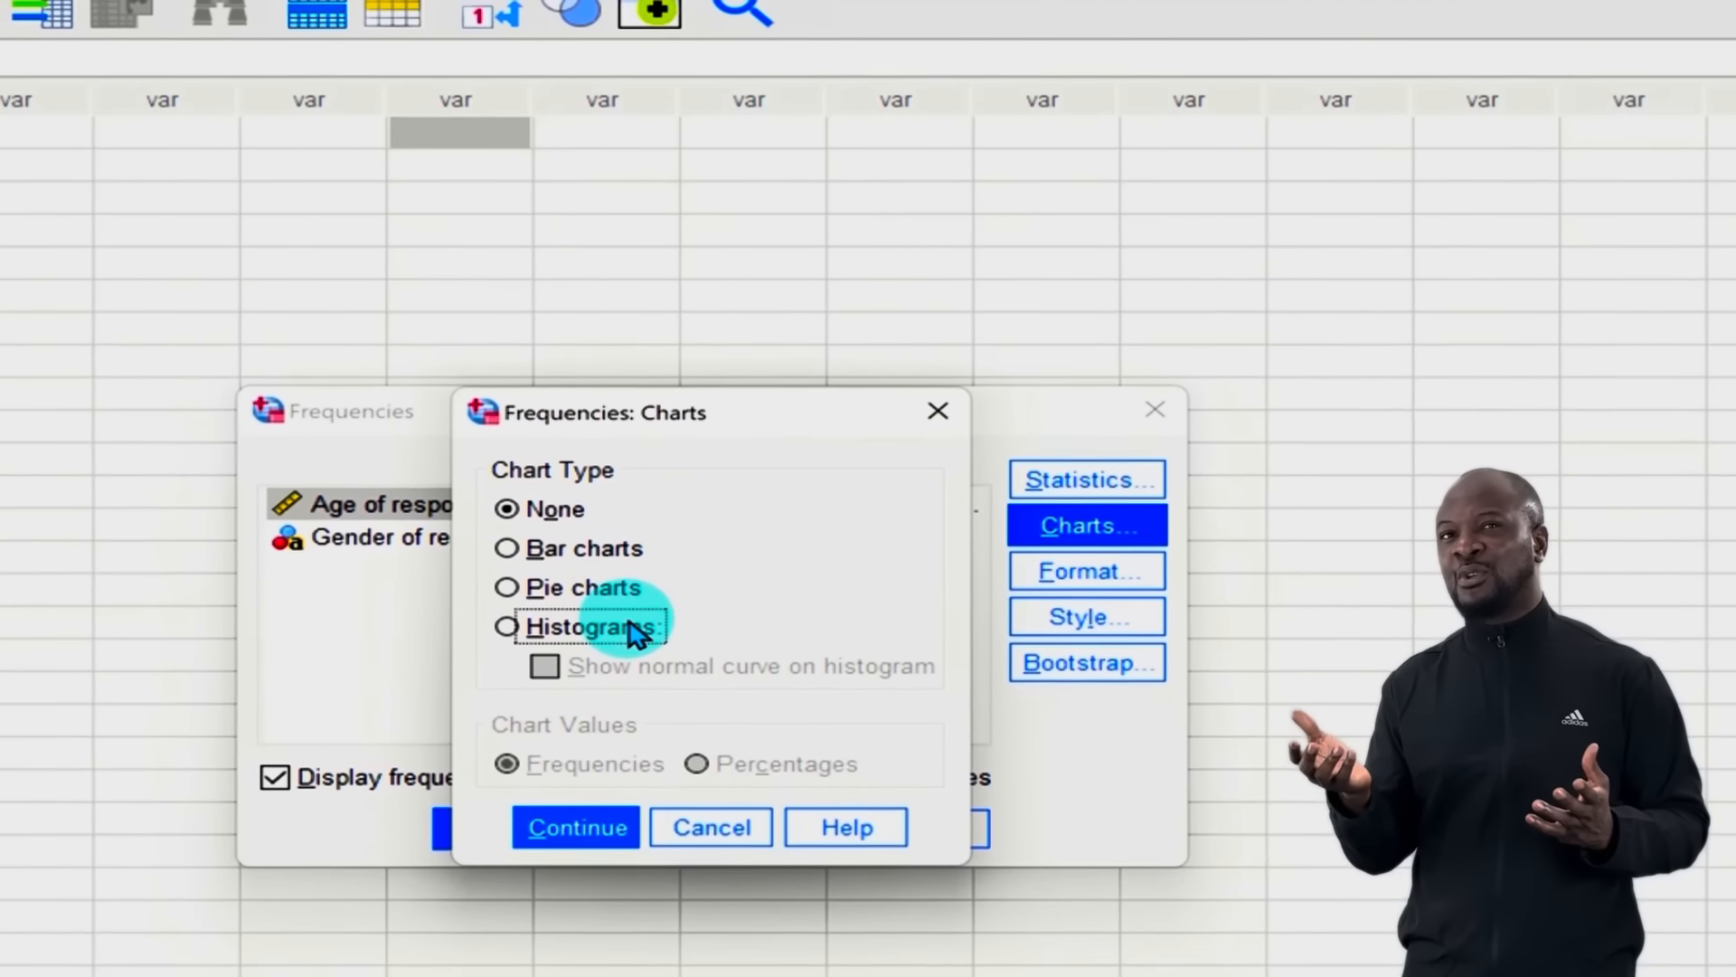
left_click(612, 644)
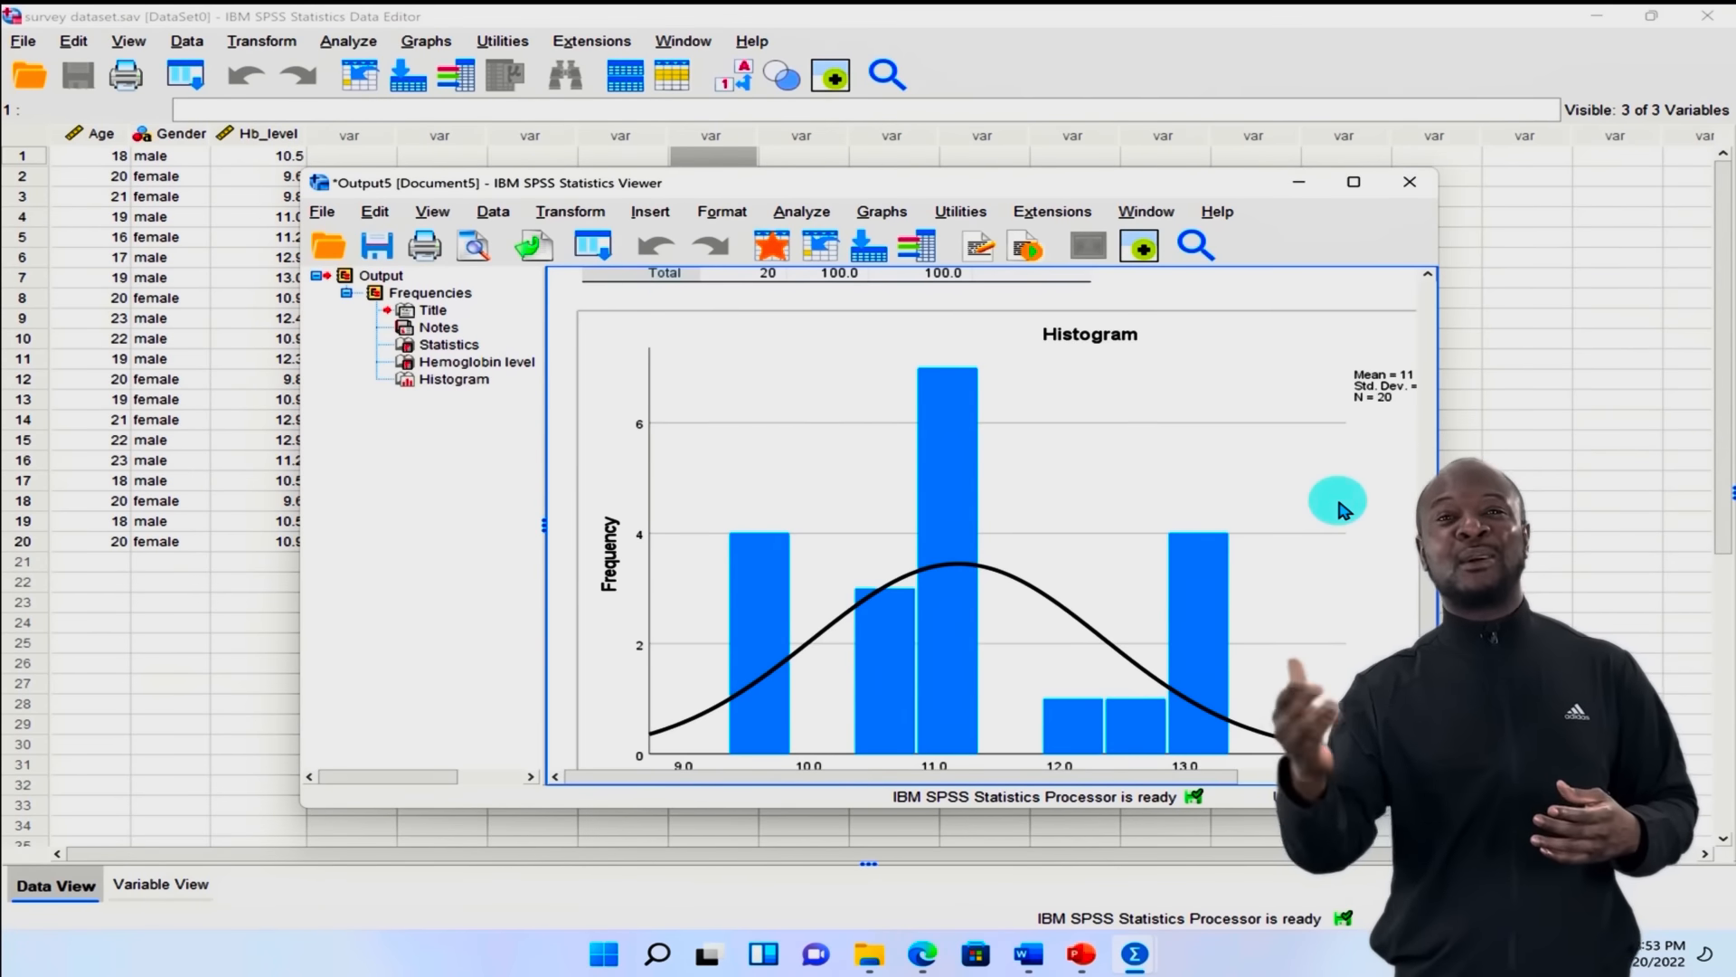
Step: Review the hemoglobin statistics and histogram, save this output over the existing "results survey" file, and close its window
scroll(1338, 509, "down", 2)
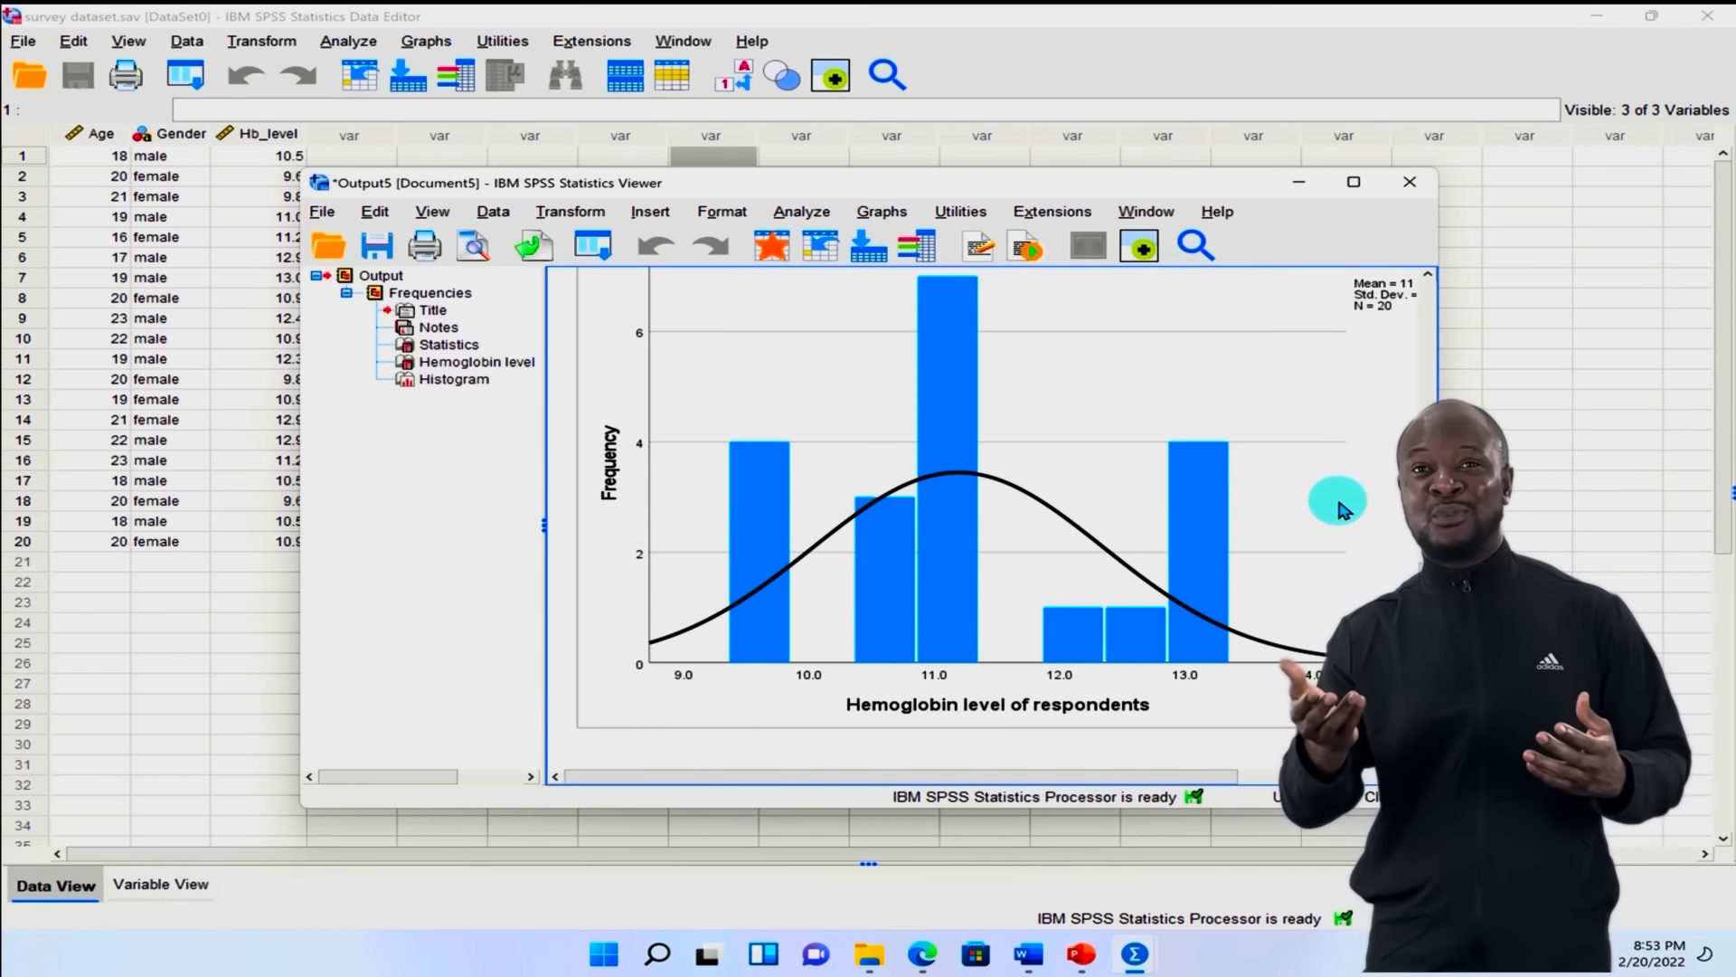
scroll(1338, 510, "up", 15)
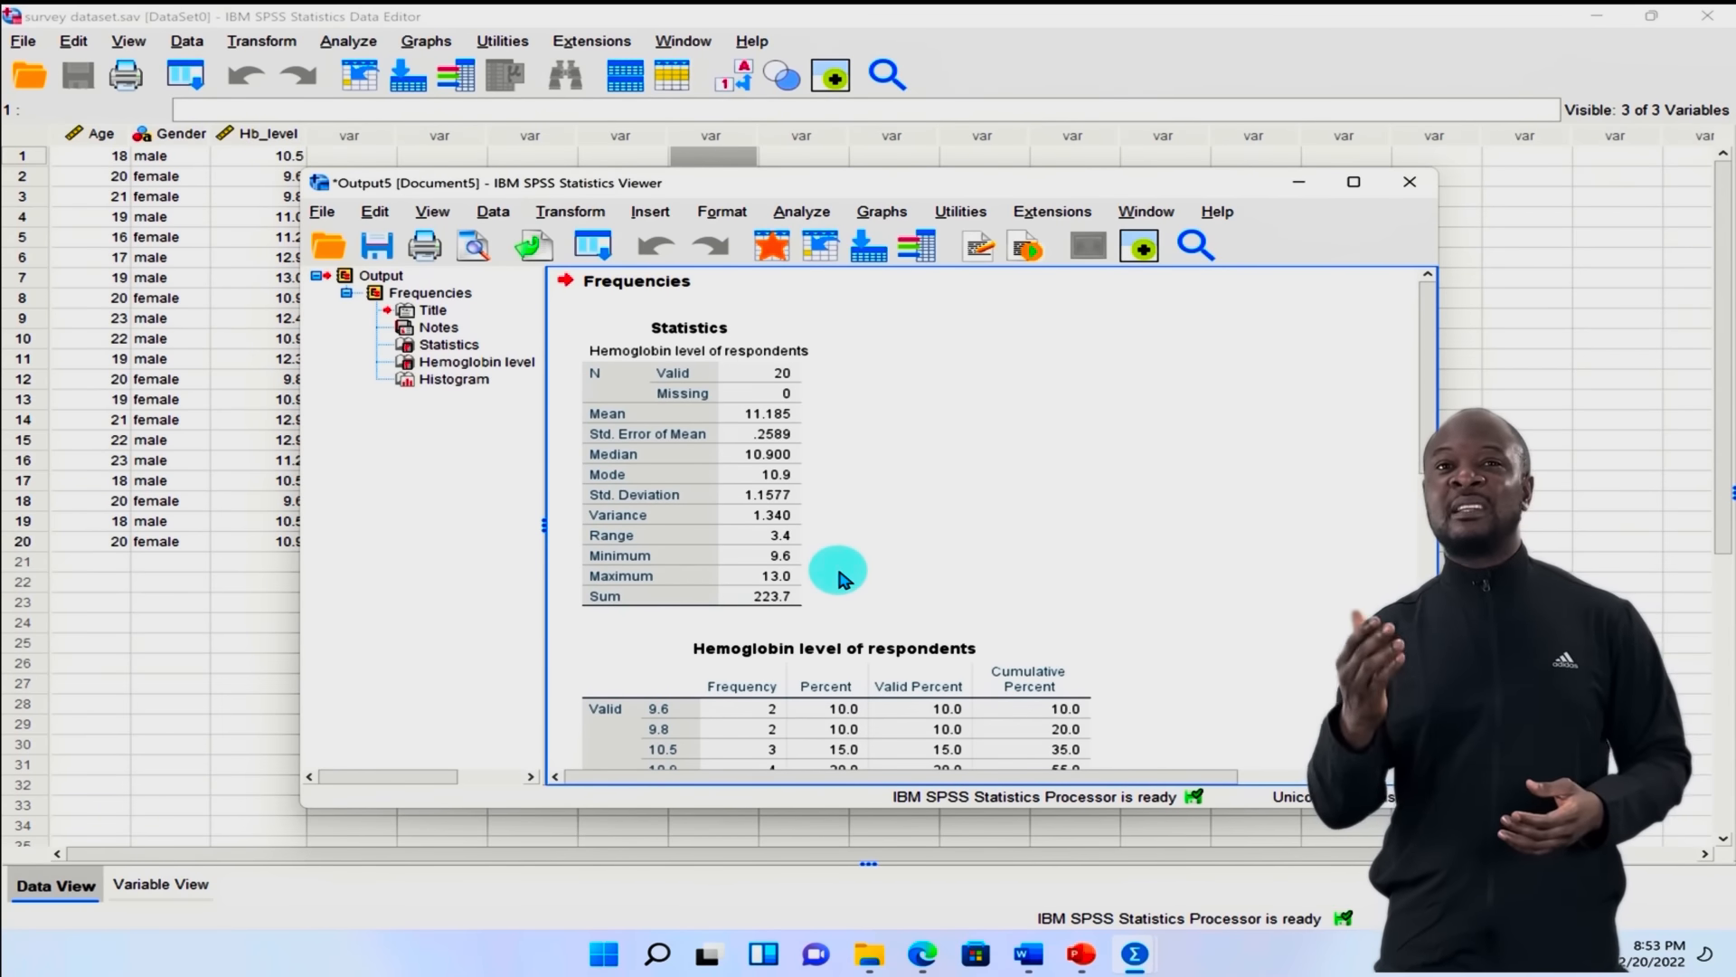
scroll(839, 577, "down", 12)
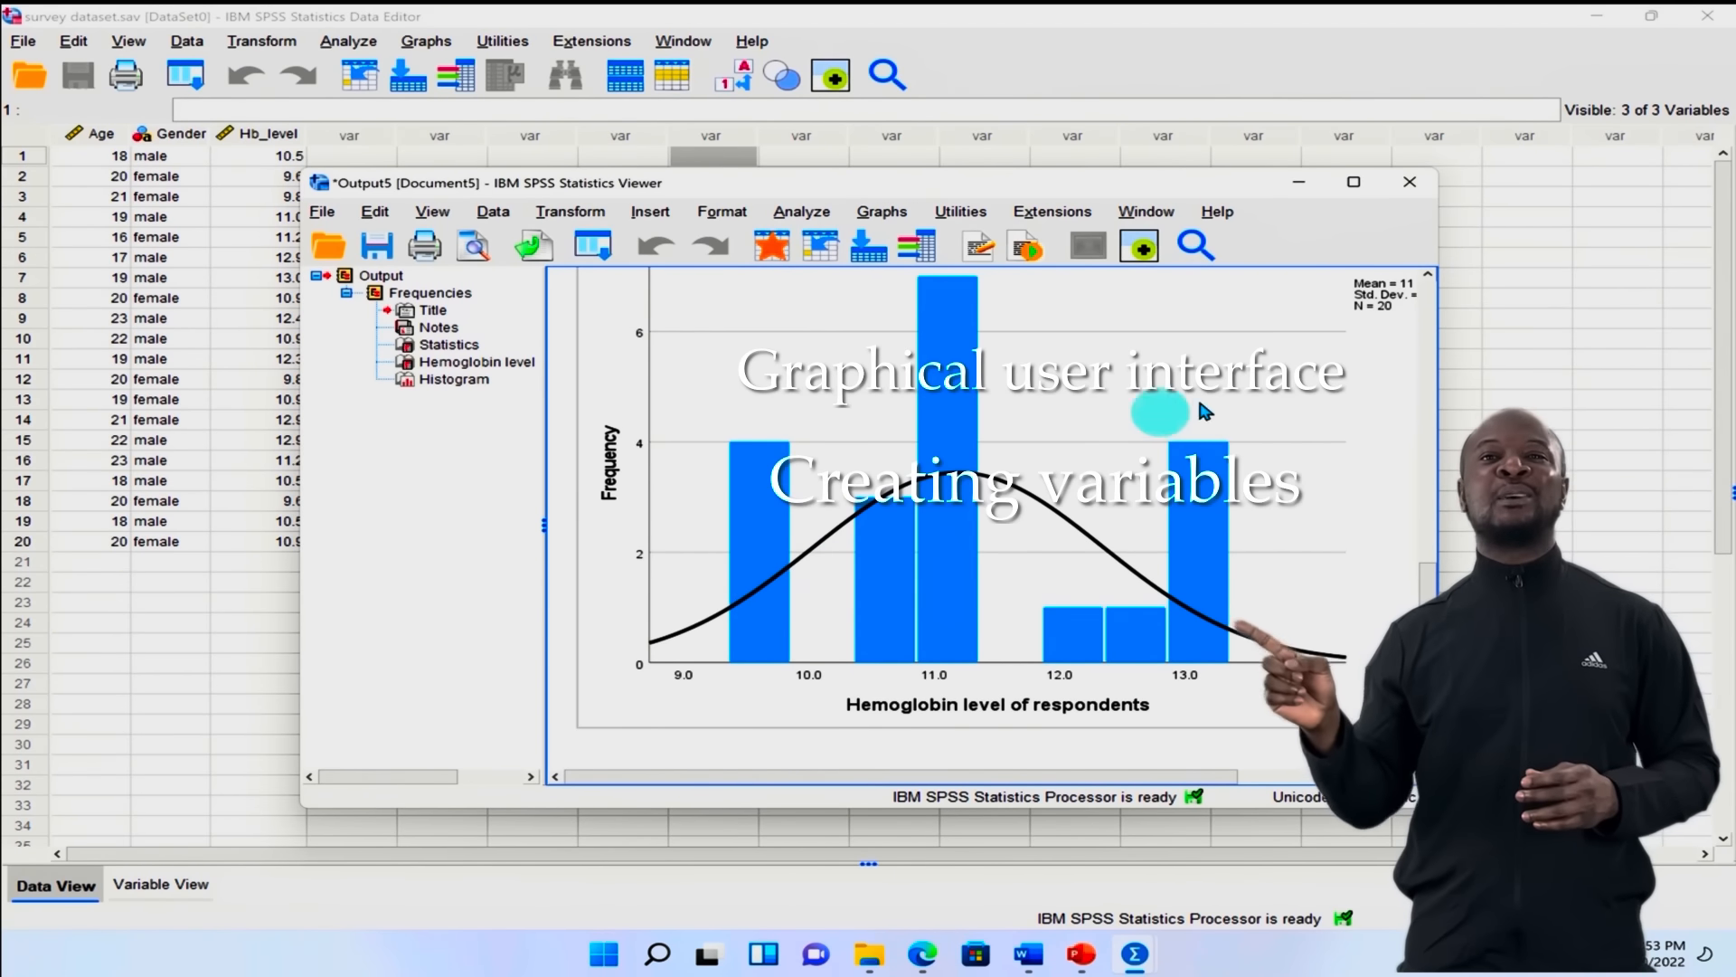
left_click(1412, 185)
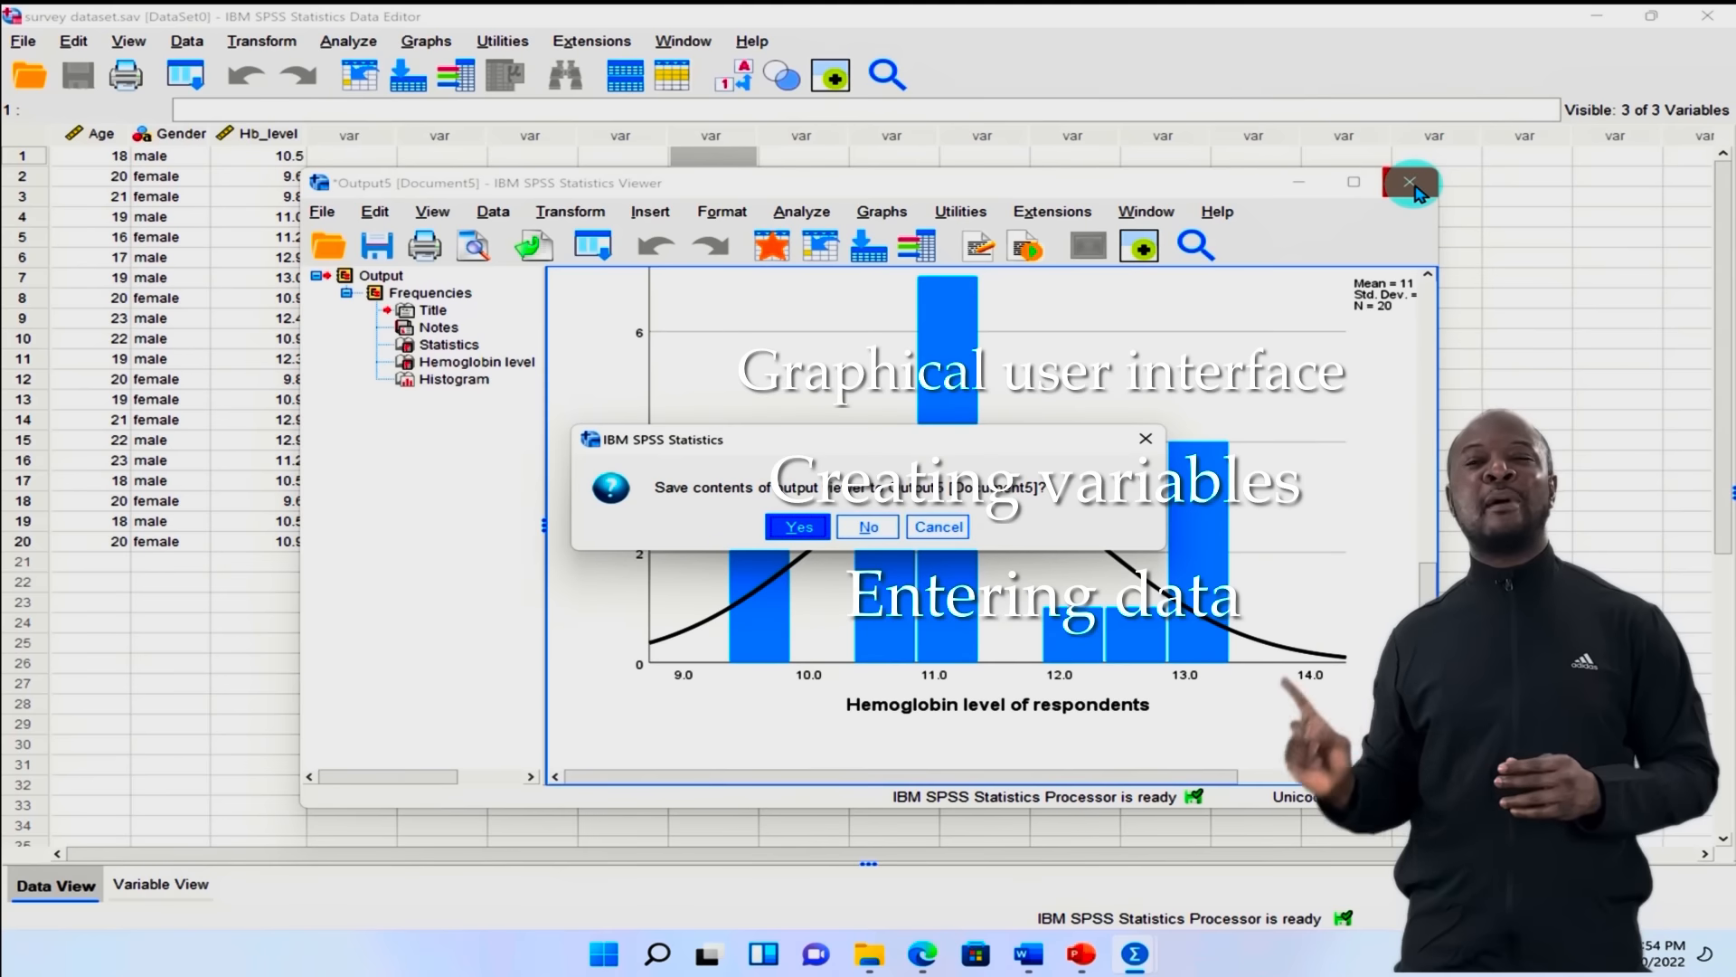
left_click(1145, 441)
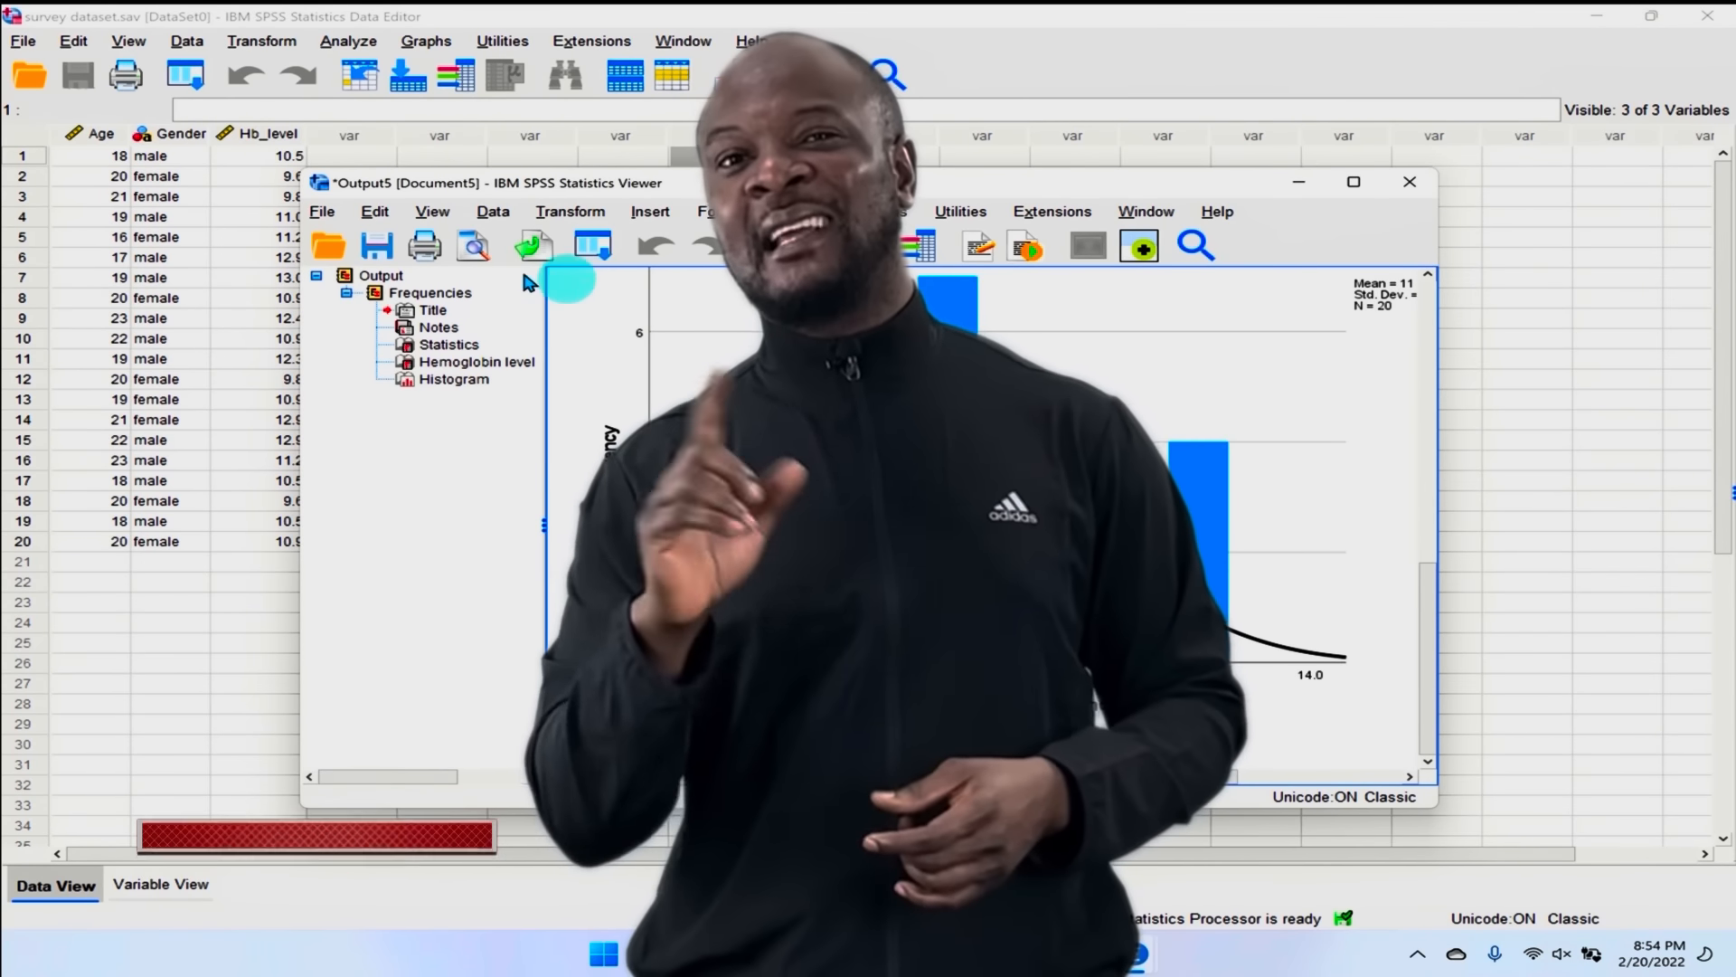
left_click(378, 246)
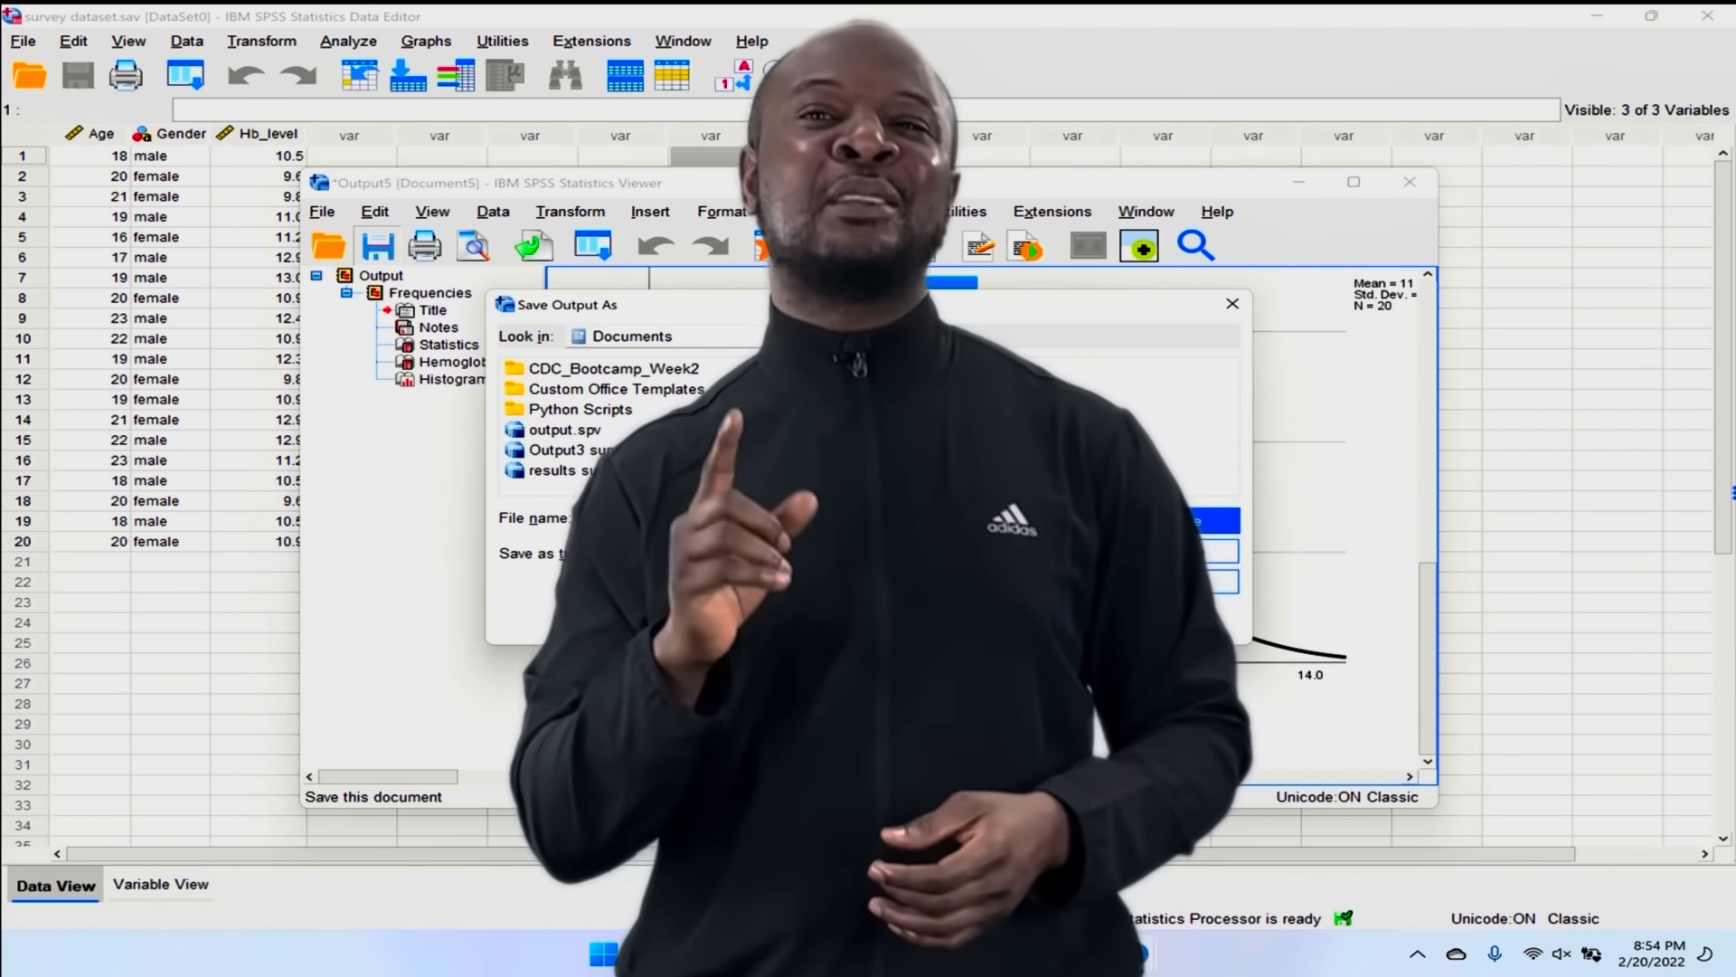
type("res")
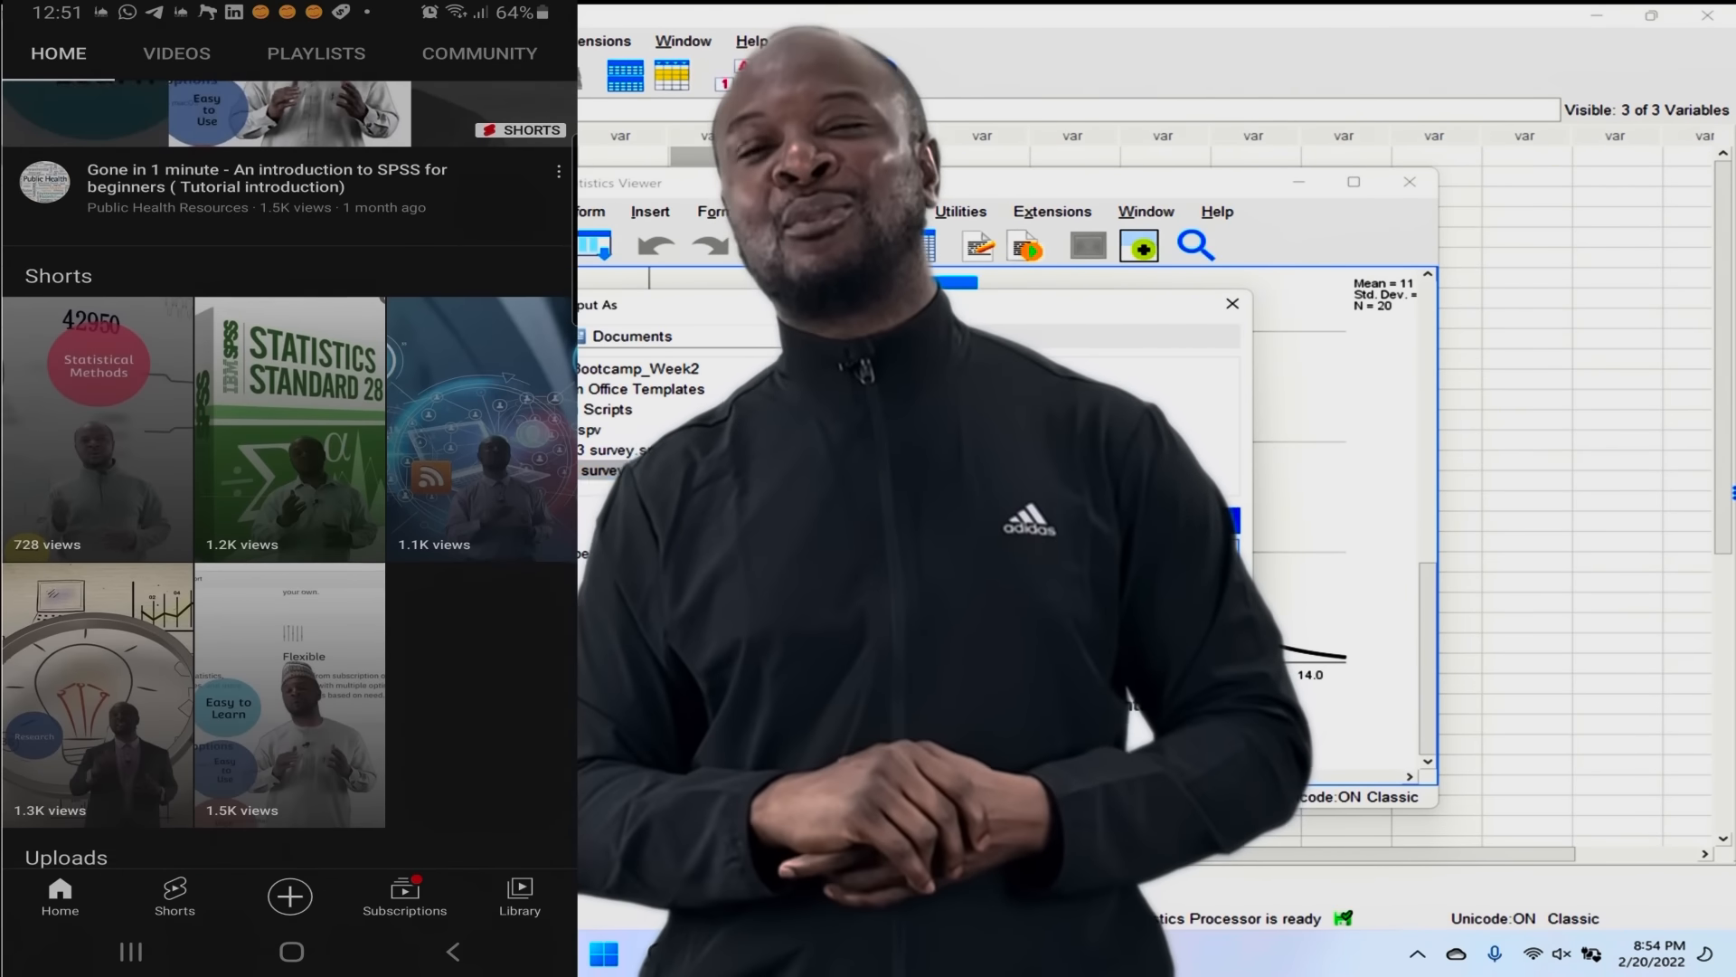
left_click(1201, 521)
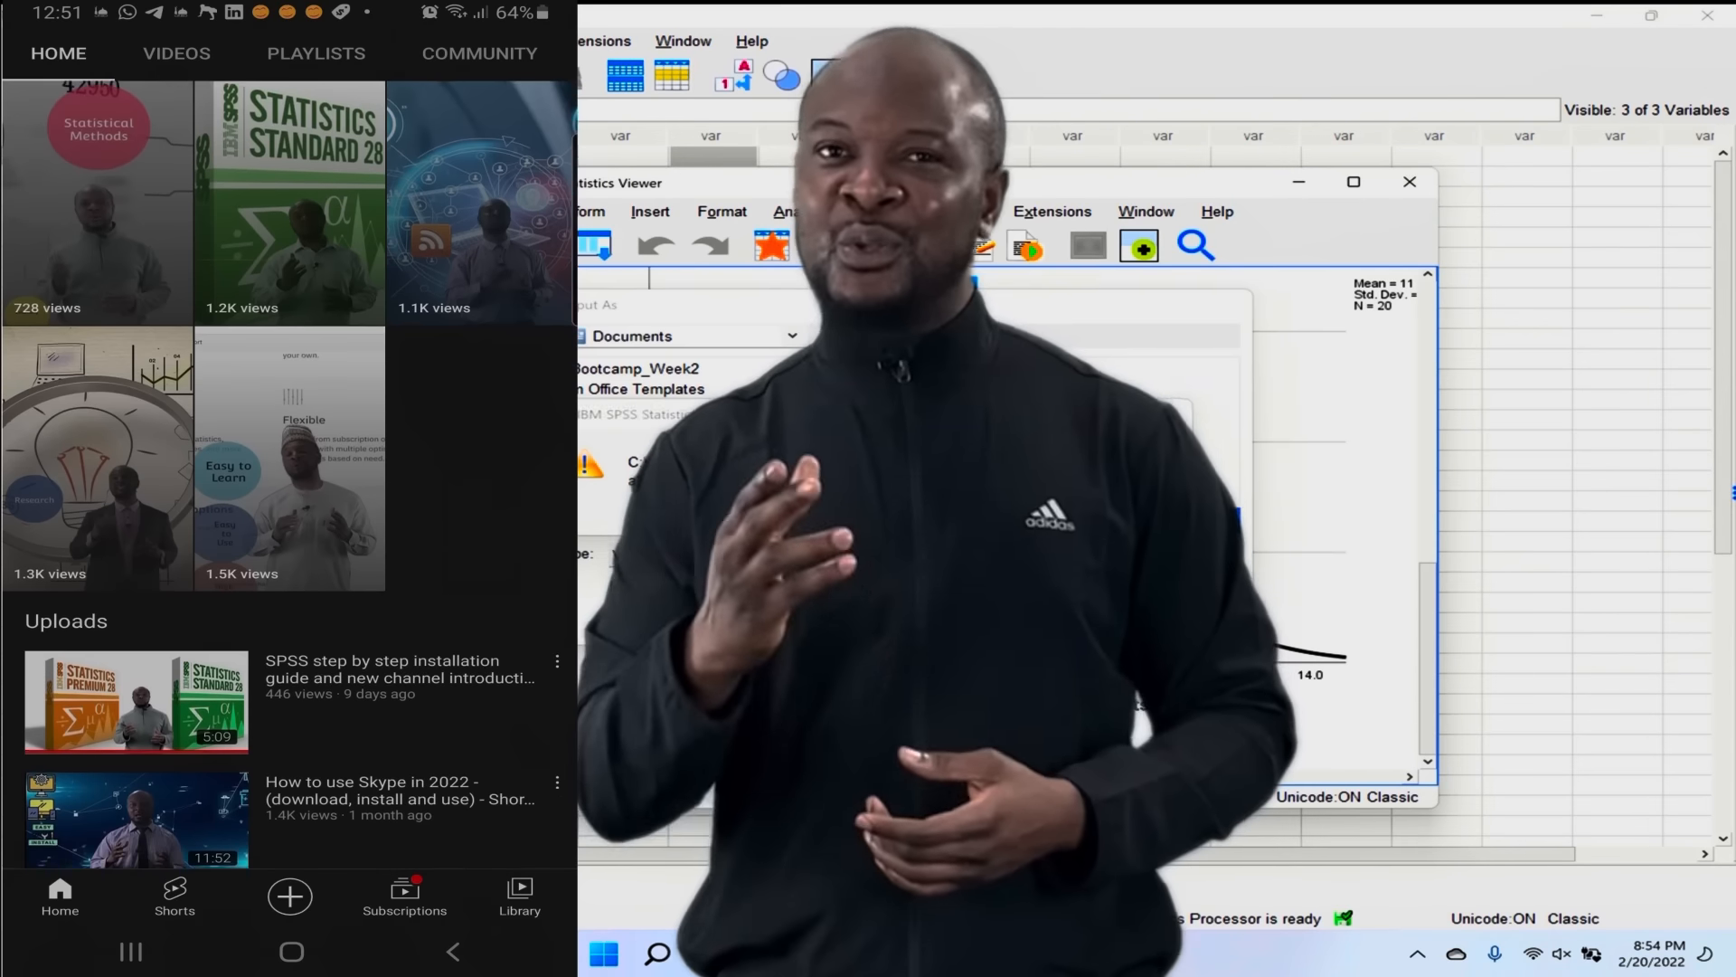
key("Return")
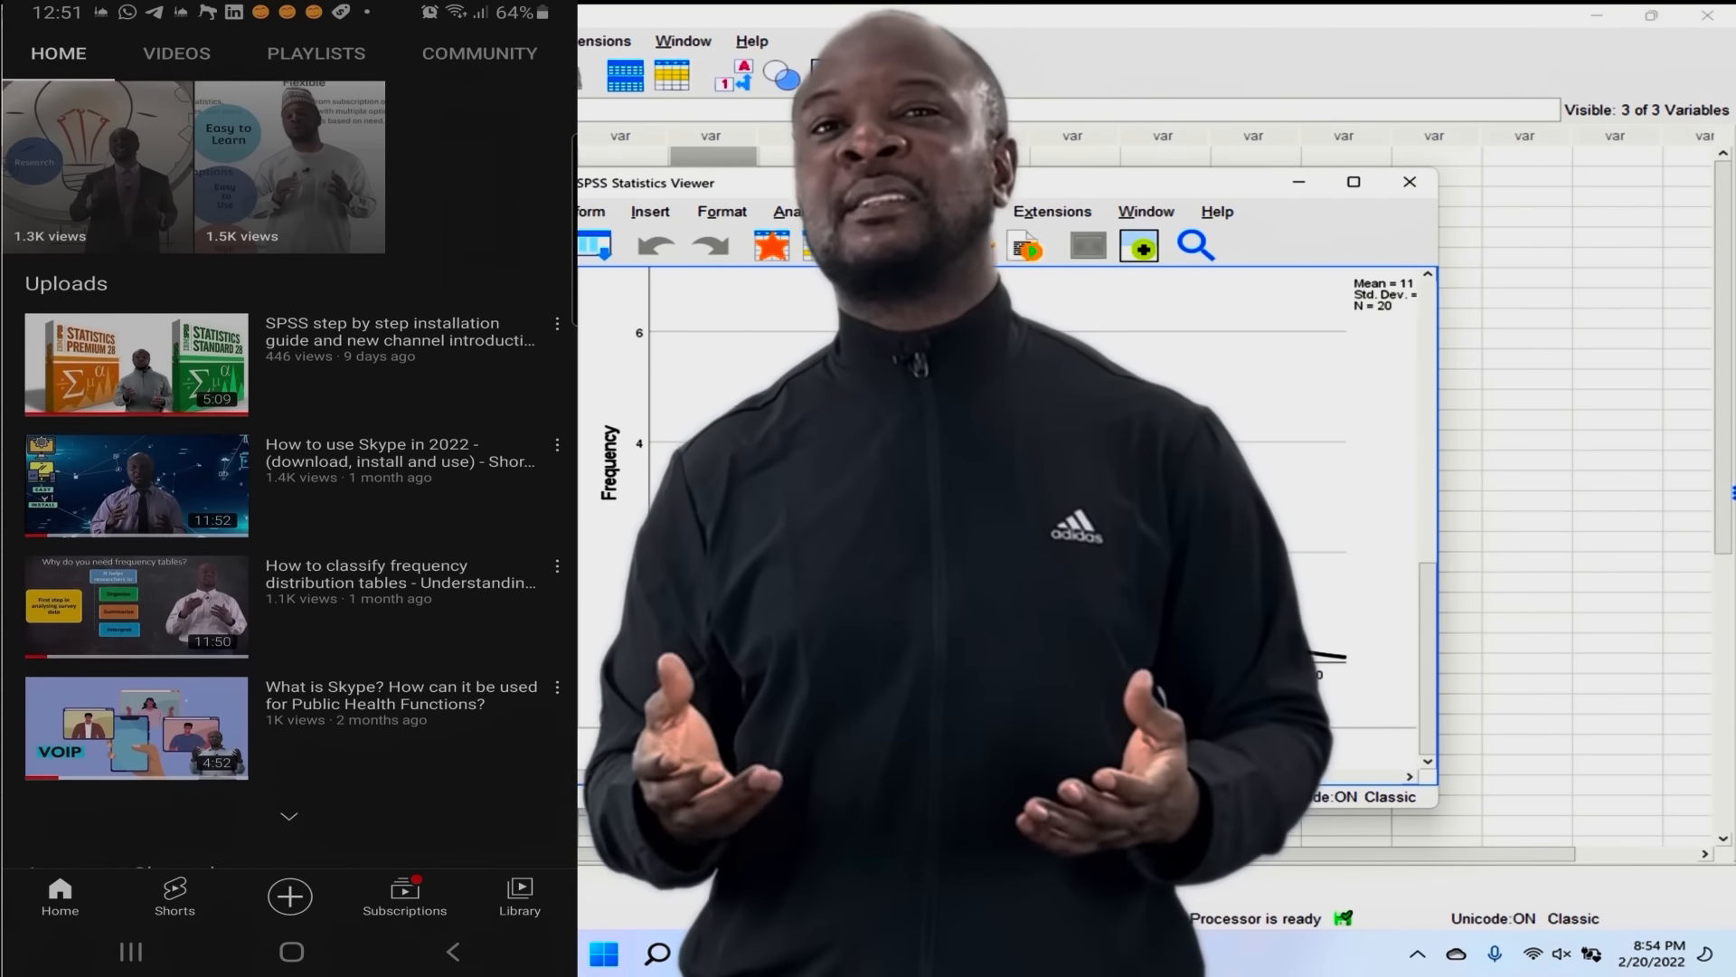
left_click(1418, 188)
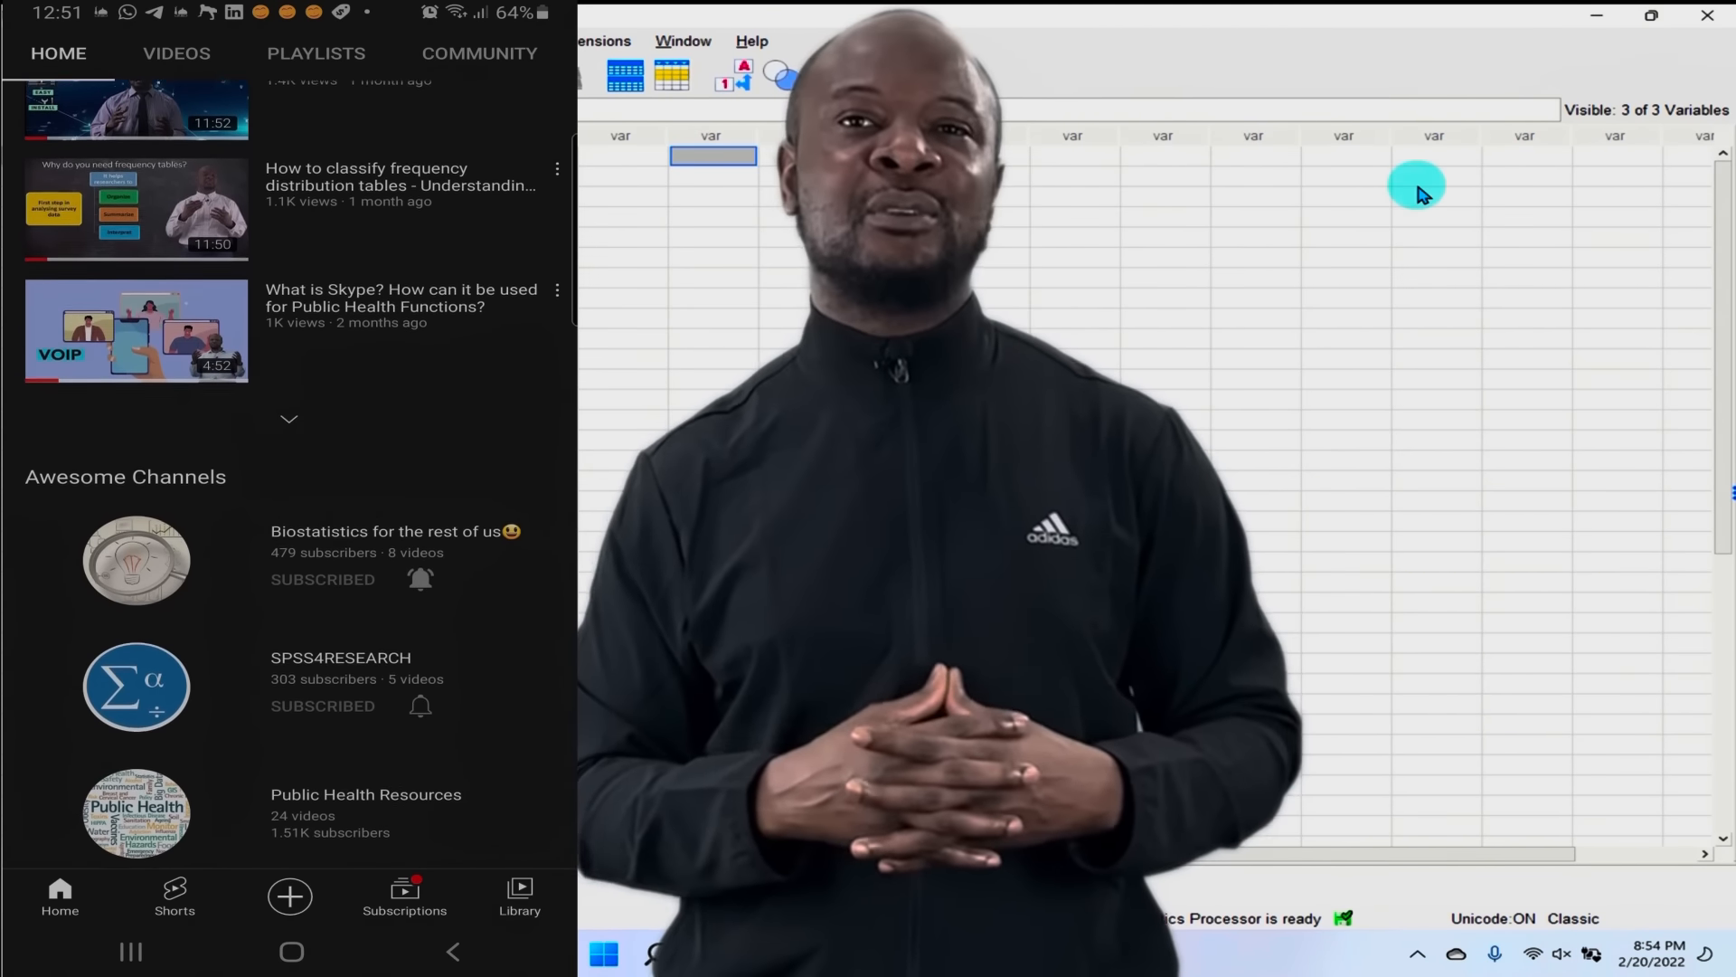
mouse_move(723, 18)
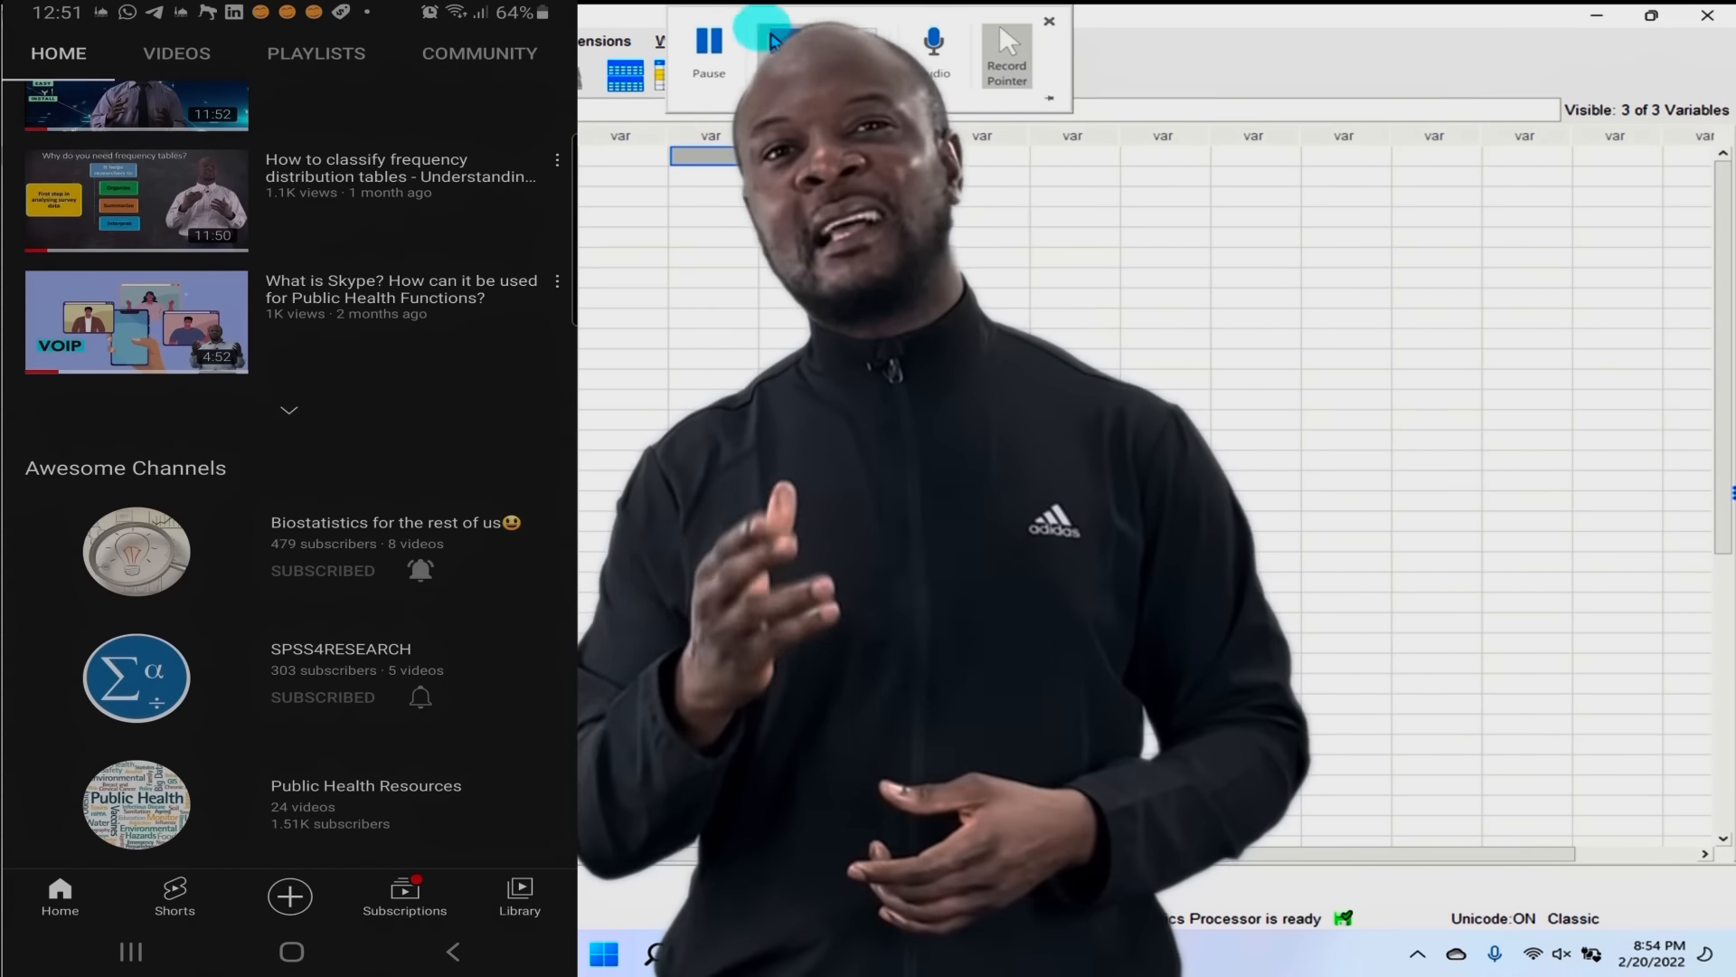